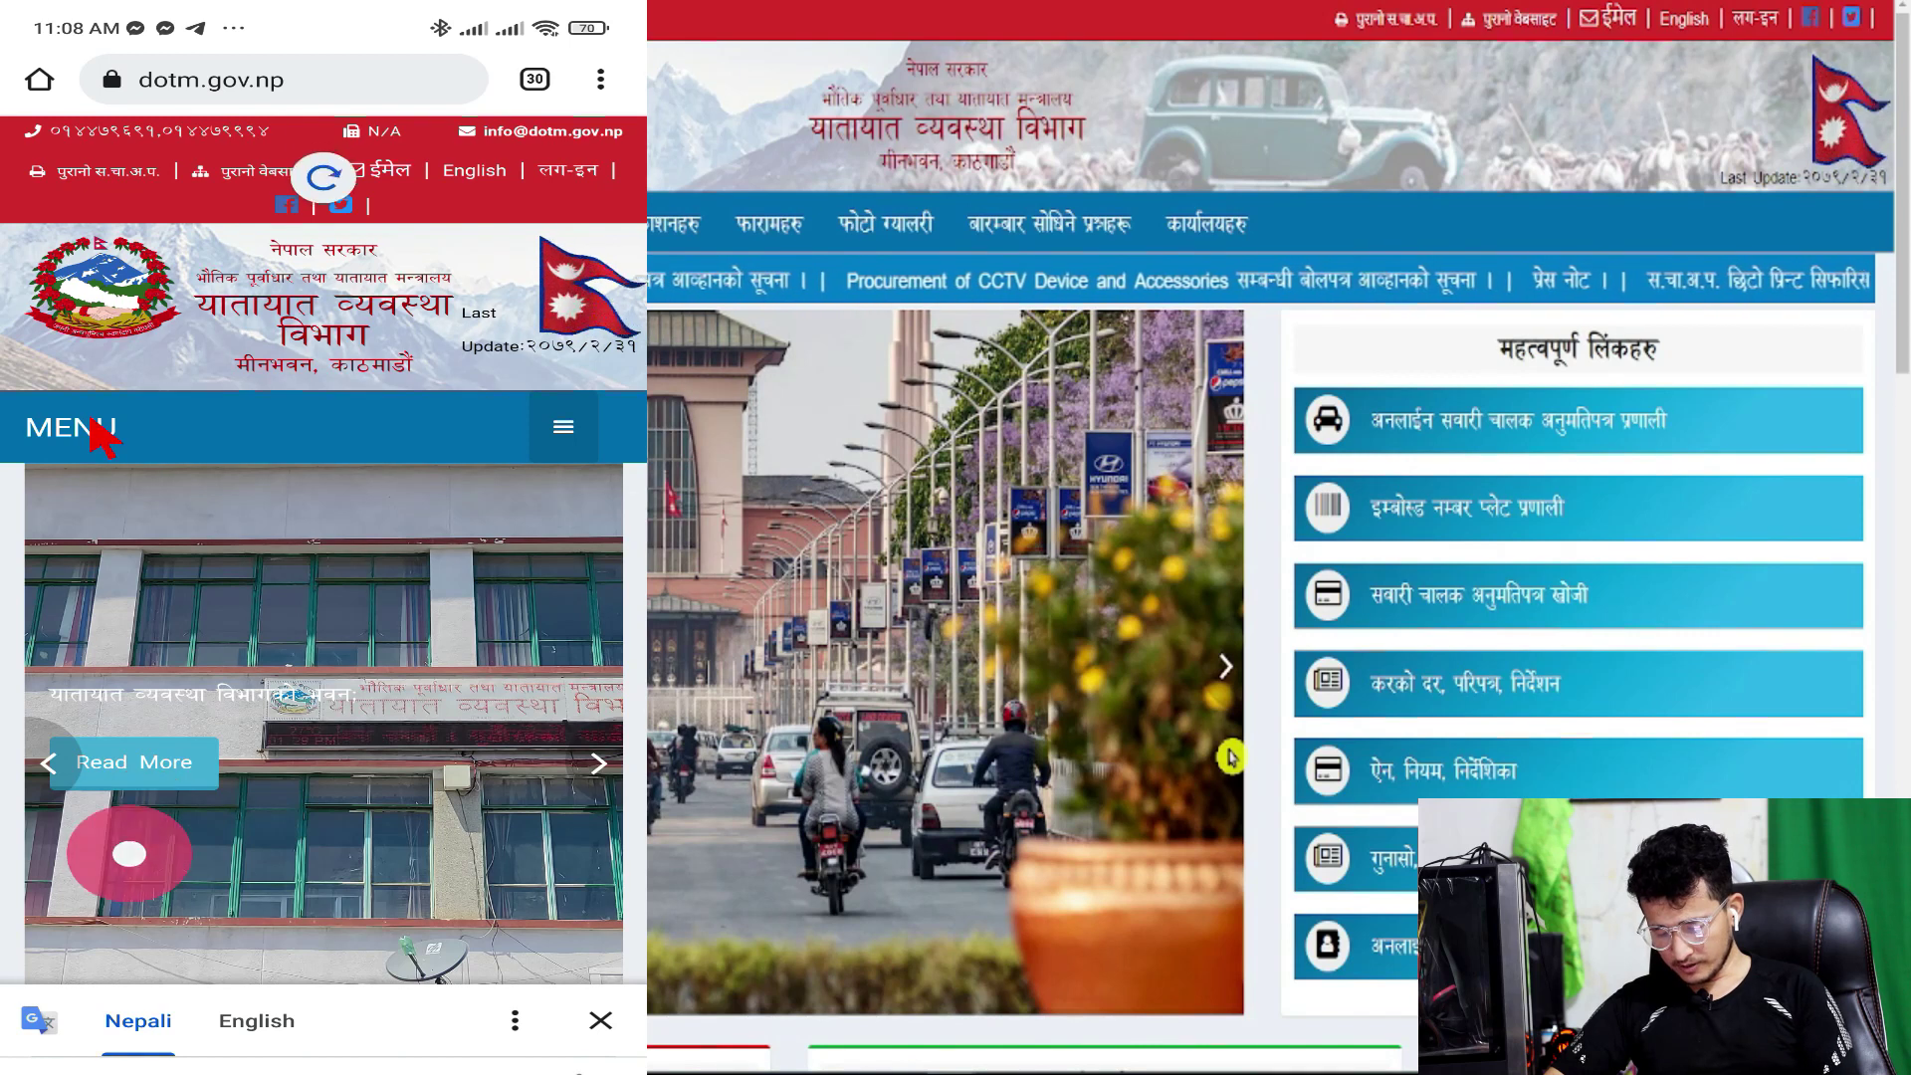
Open the Online Driving License System login page from the DoTM Important Links.
left_click_drag(438, 946, 409, 789)
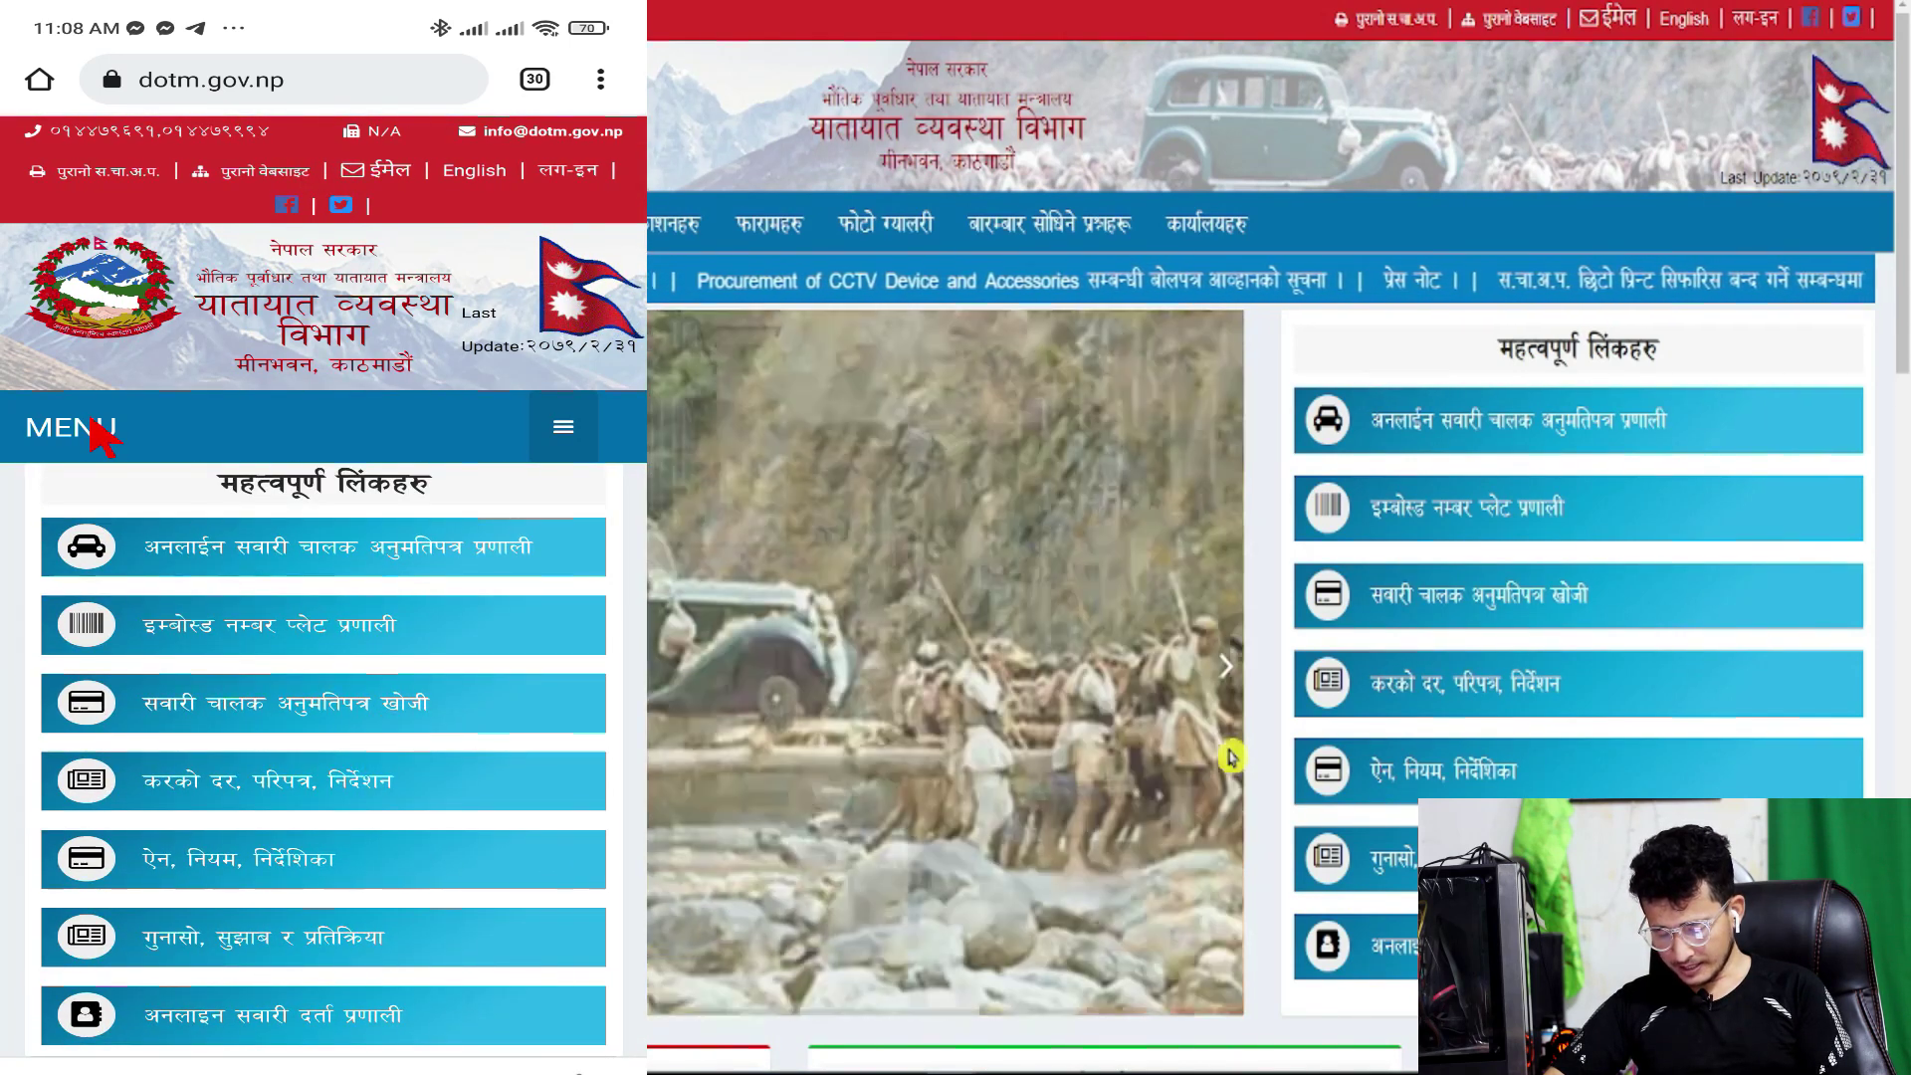
left_click_drag(100, 435, 286, 700)
left_click_drag(428, 598, 456, 499)
left_click_drag(408, 677, 405, 767)
left_click(338, 516)
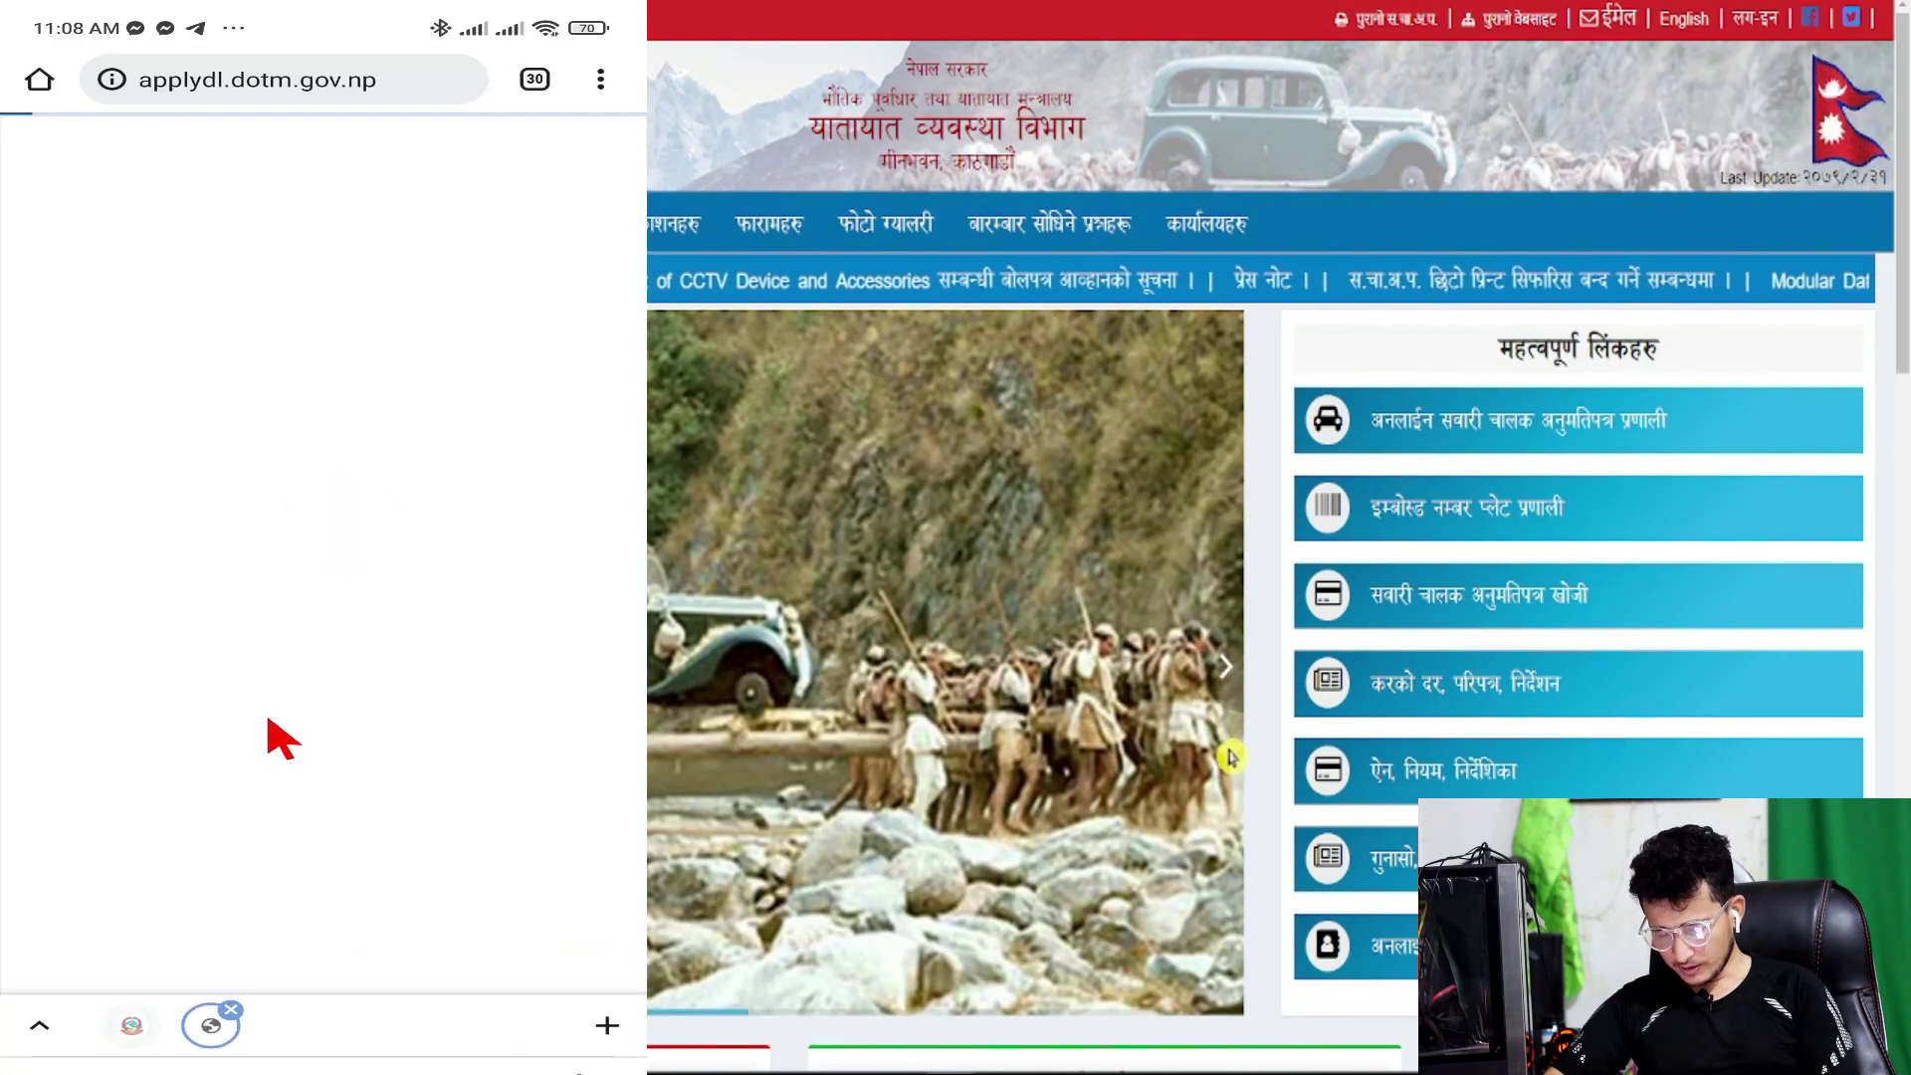
left_click_drag(559, 642, 542, 439)
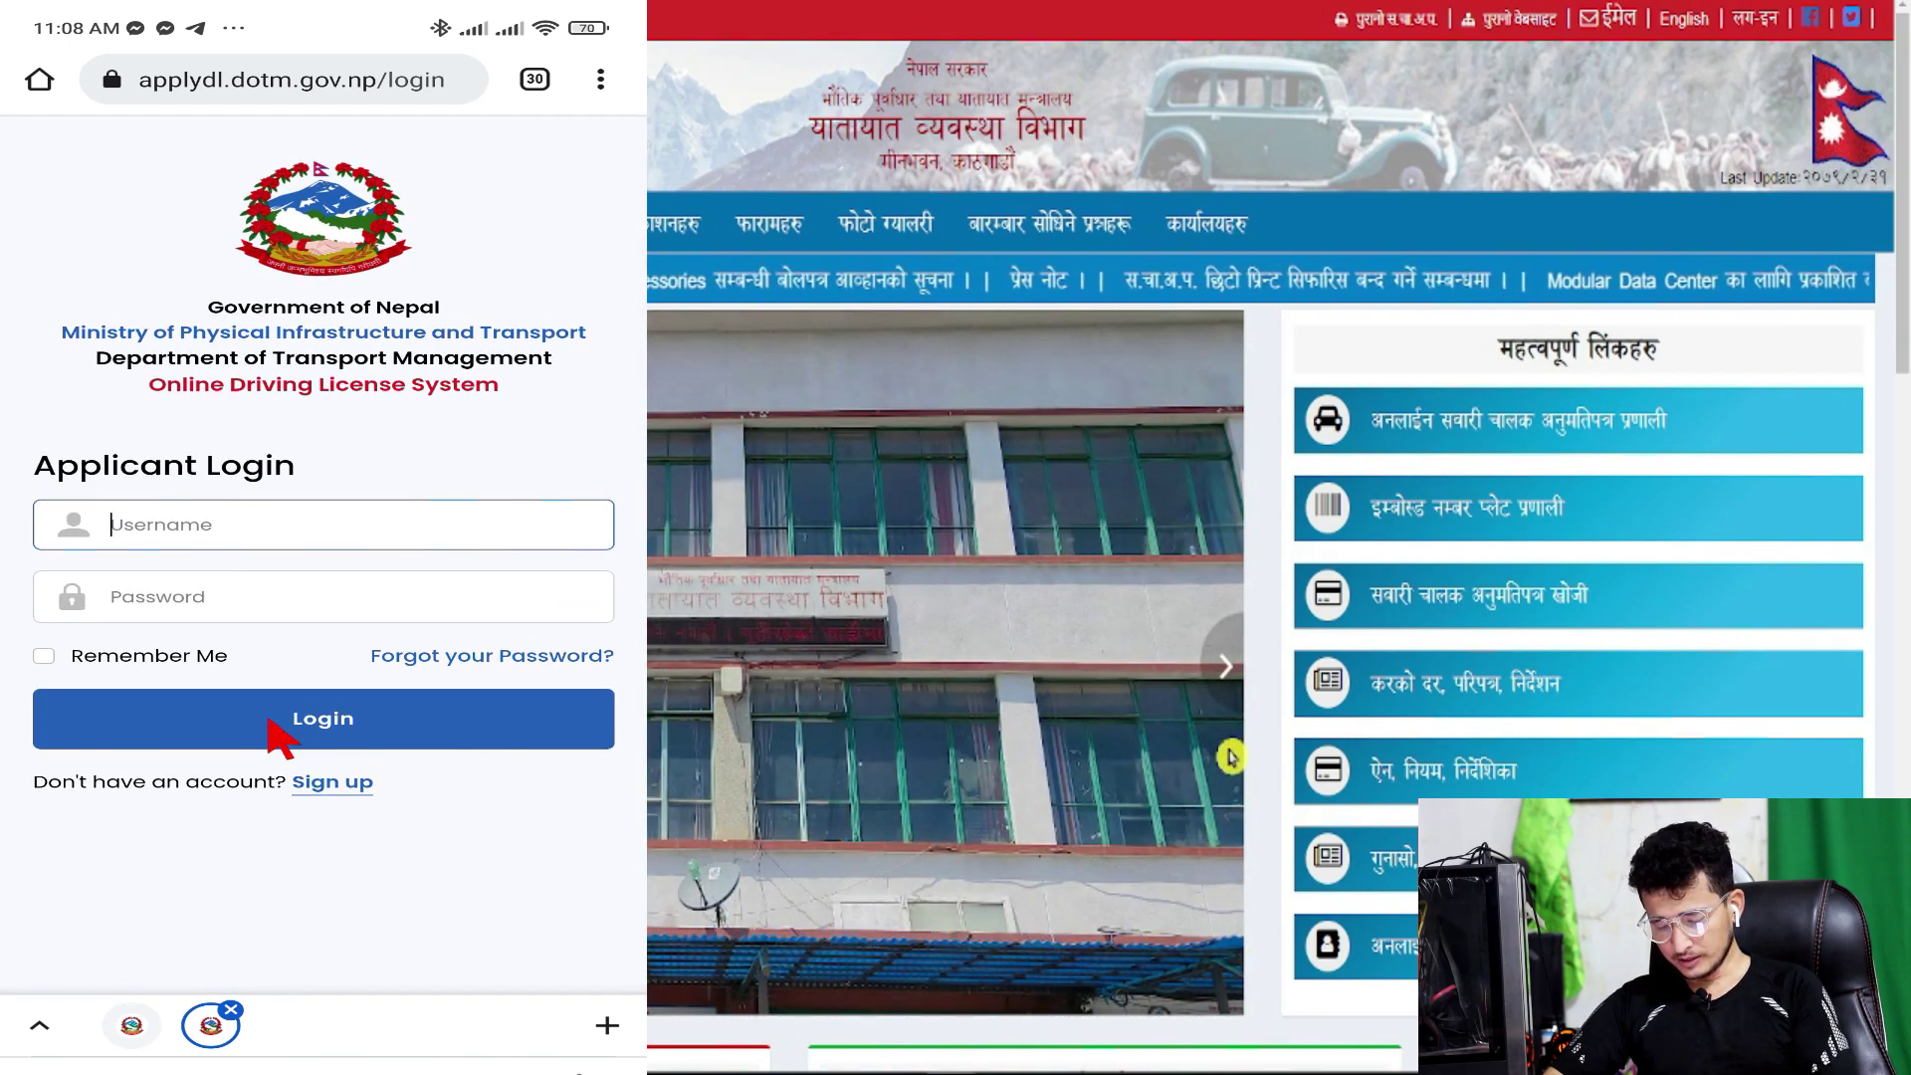
left_click(1471, 435)
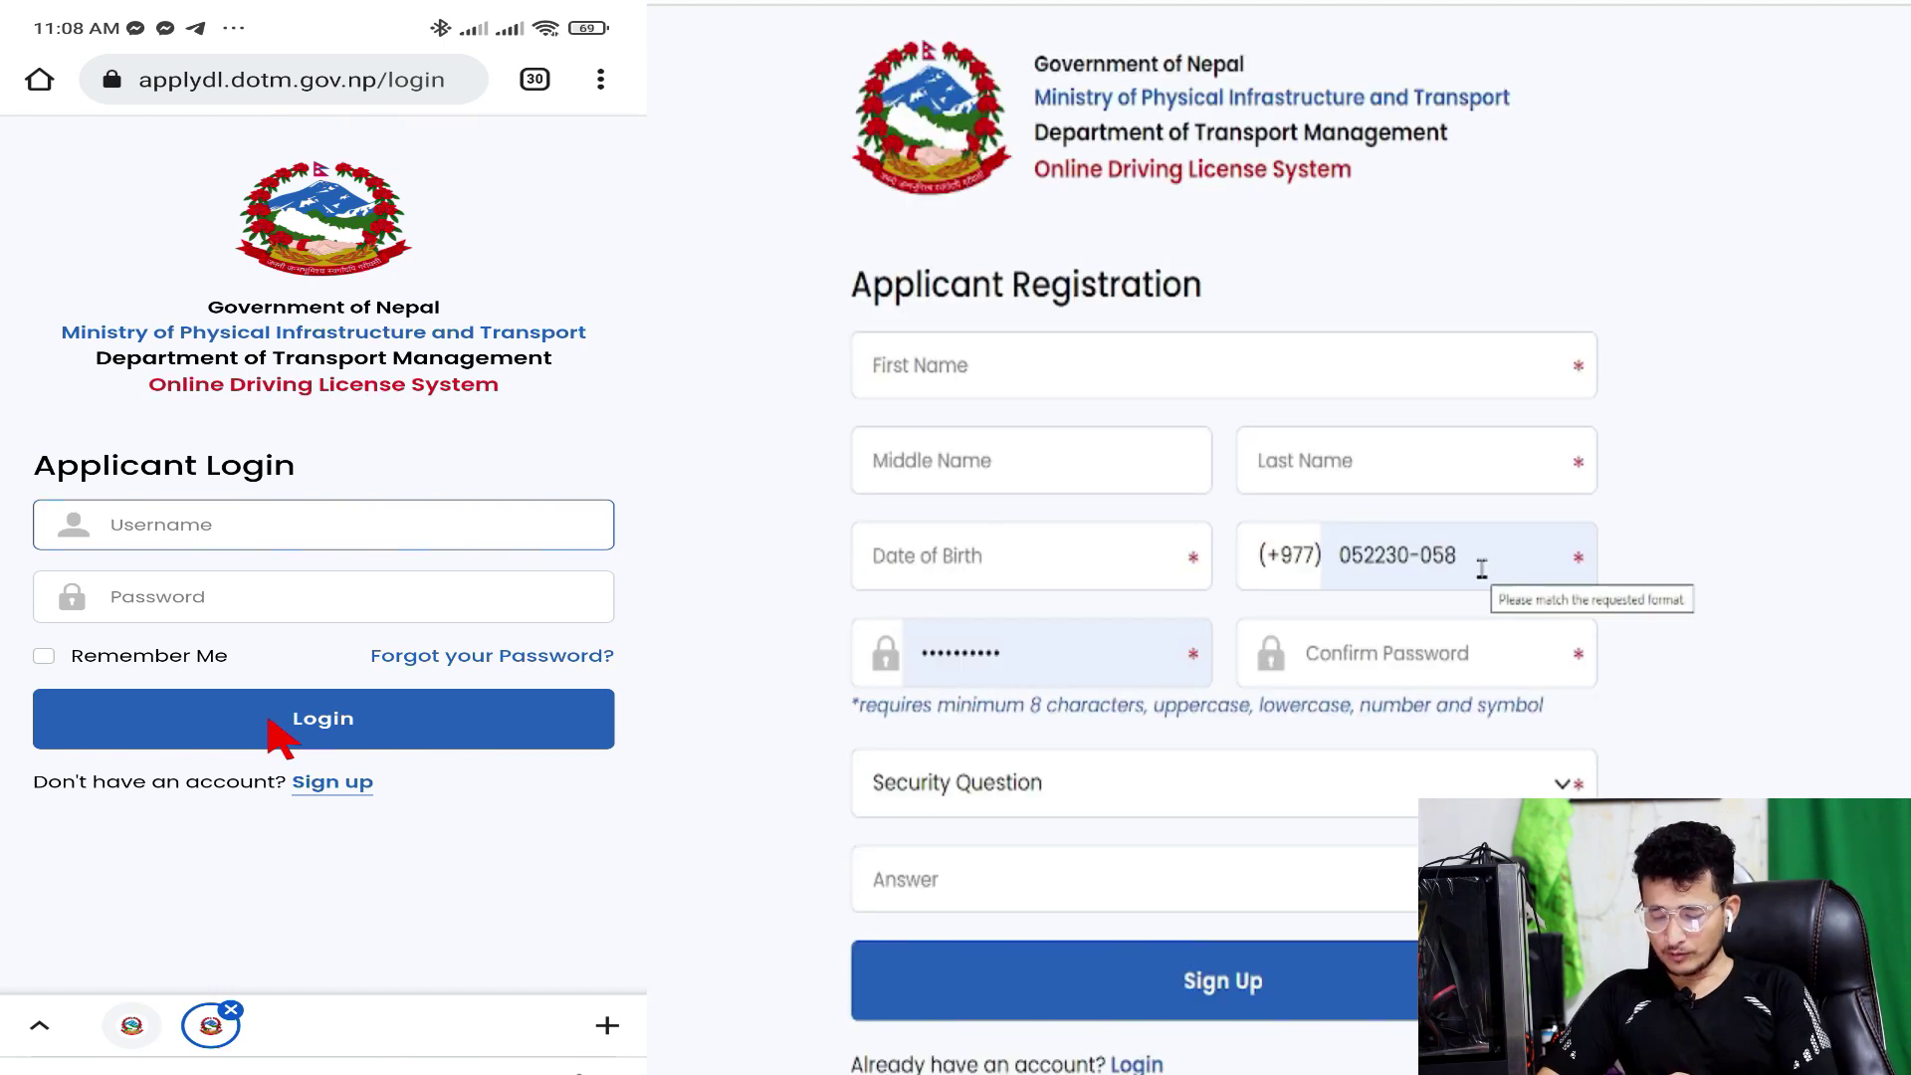
Clear the autofilled mobile number and password on the Applicant Login page.
left_click(1482, 569)
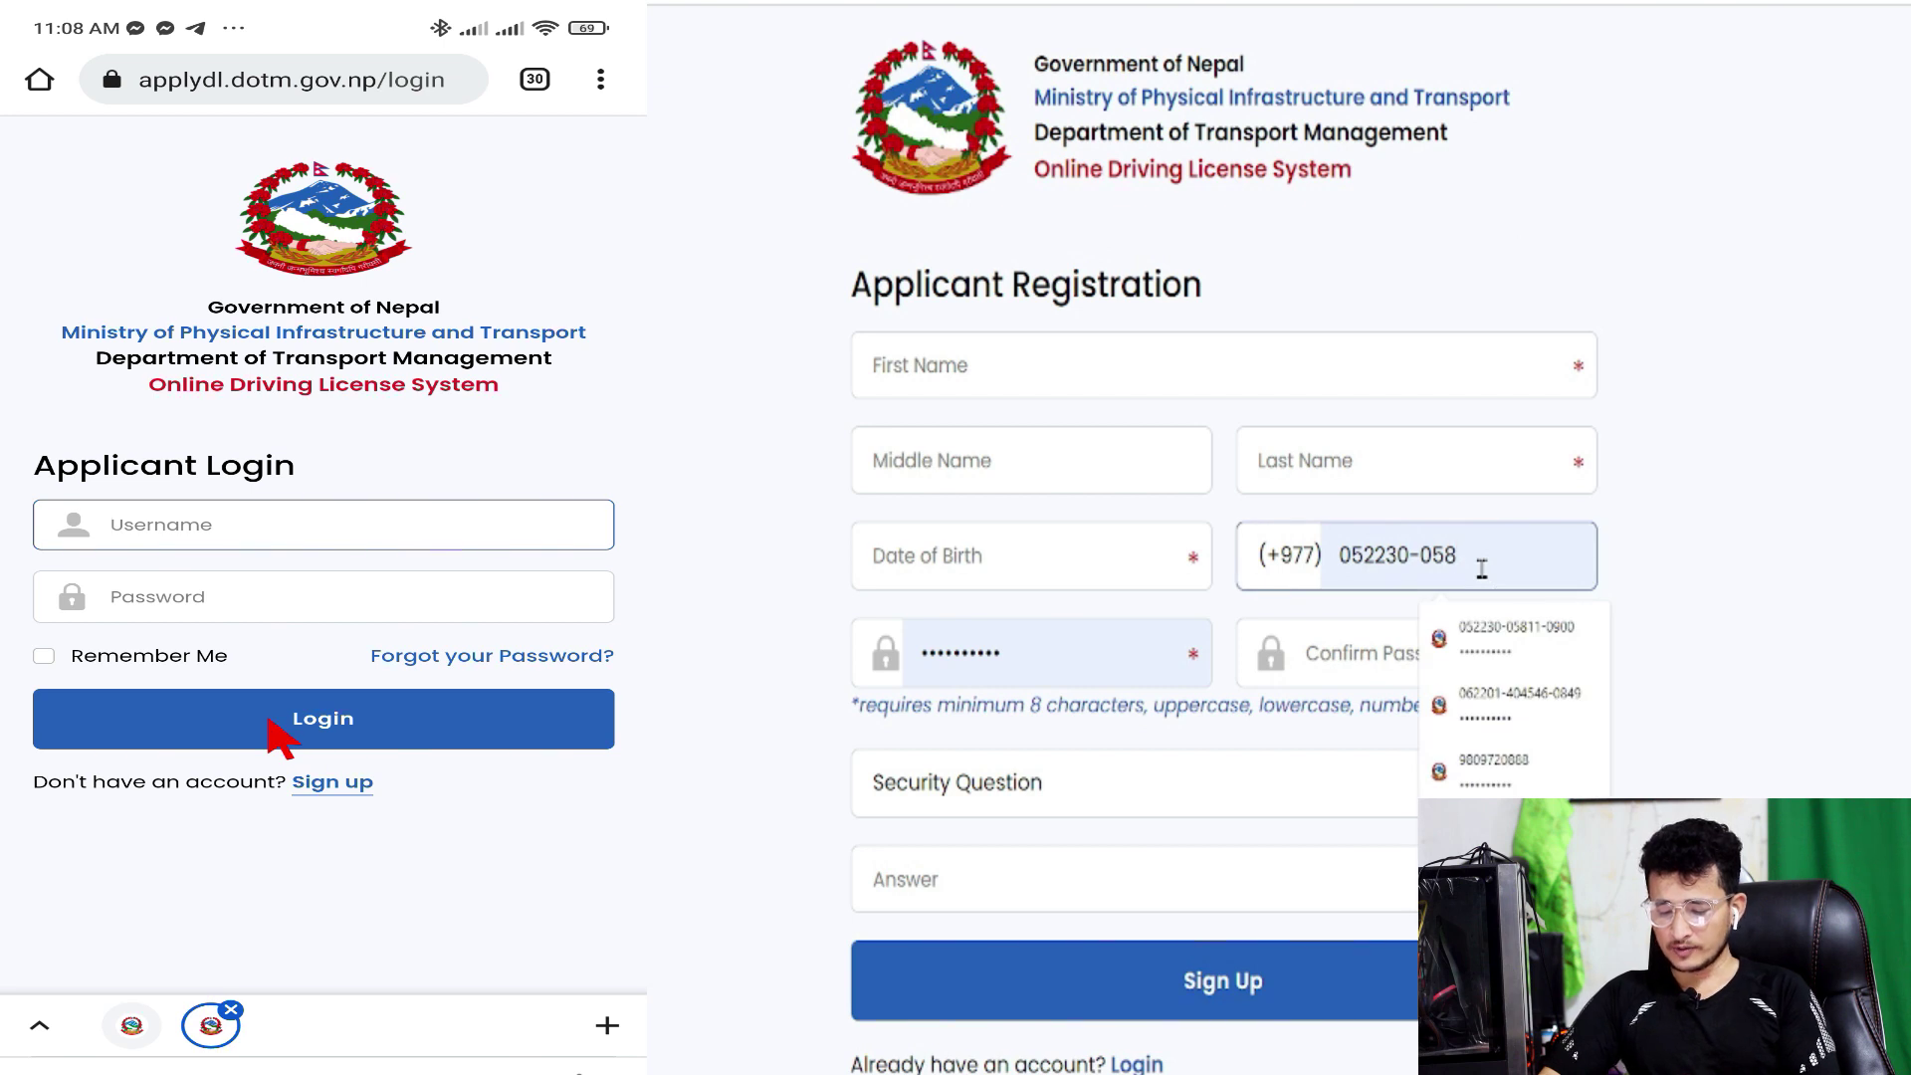
key("BackSpace")
key("BackSpace")
key("BackSpace")
key("BackSpace")
key("BackSpace")
key("BackSpace")
key("BackSpace")
key("BackSpace")
key("BackSpace")
key("BackSpace")
left_click(1062, 671)
key("BackSpace")
key("BackSpace")
key("BackSpace")
key("BackSpace")
key("BackSpace")
key("BackSpace")
key("BackSpace")
key("BackSpace")
key("BackSpace")
key("BackSpace")
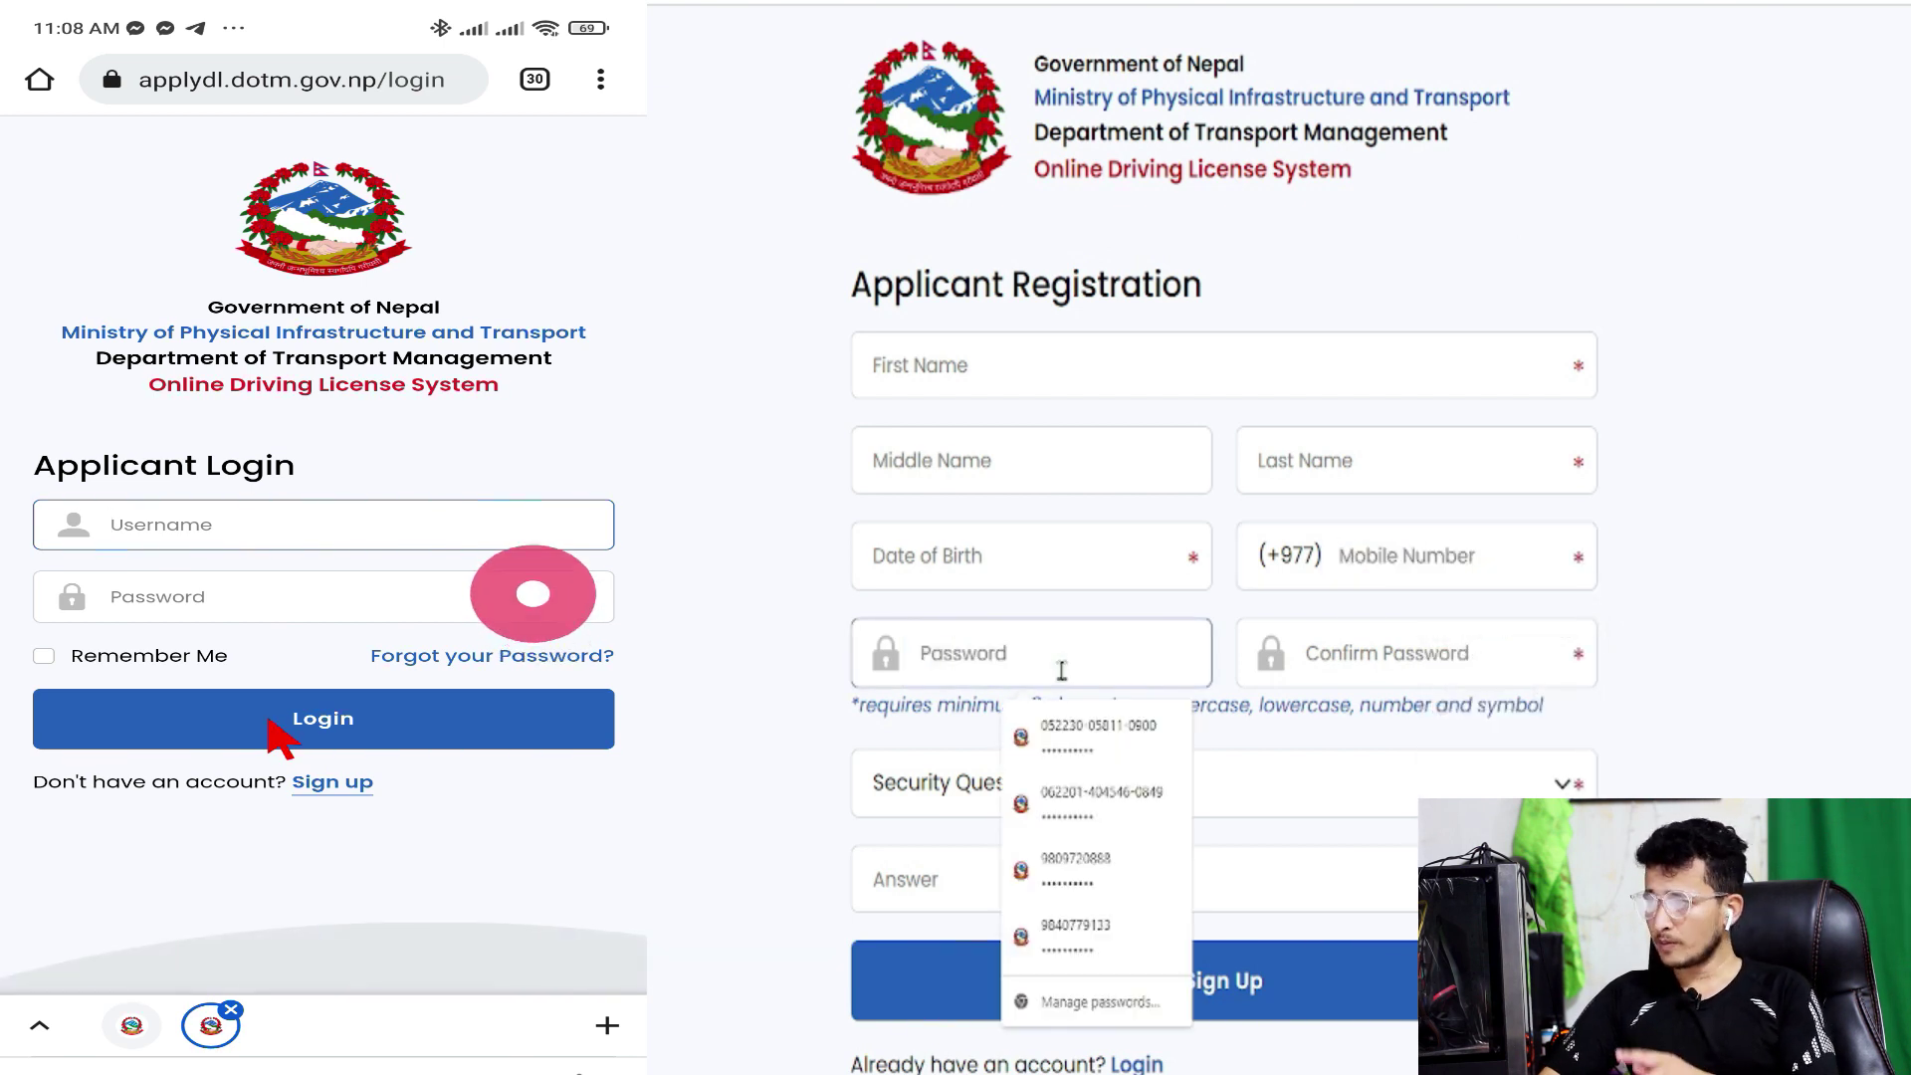
left_click(1762, 743)
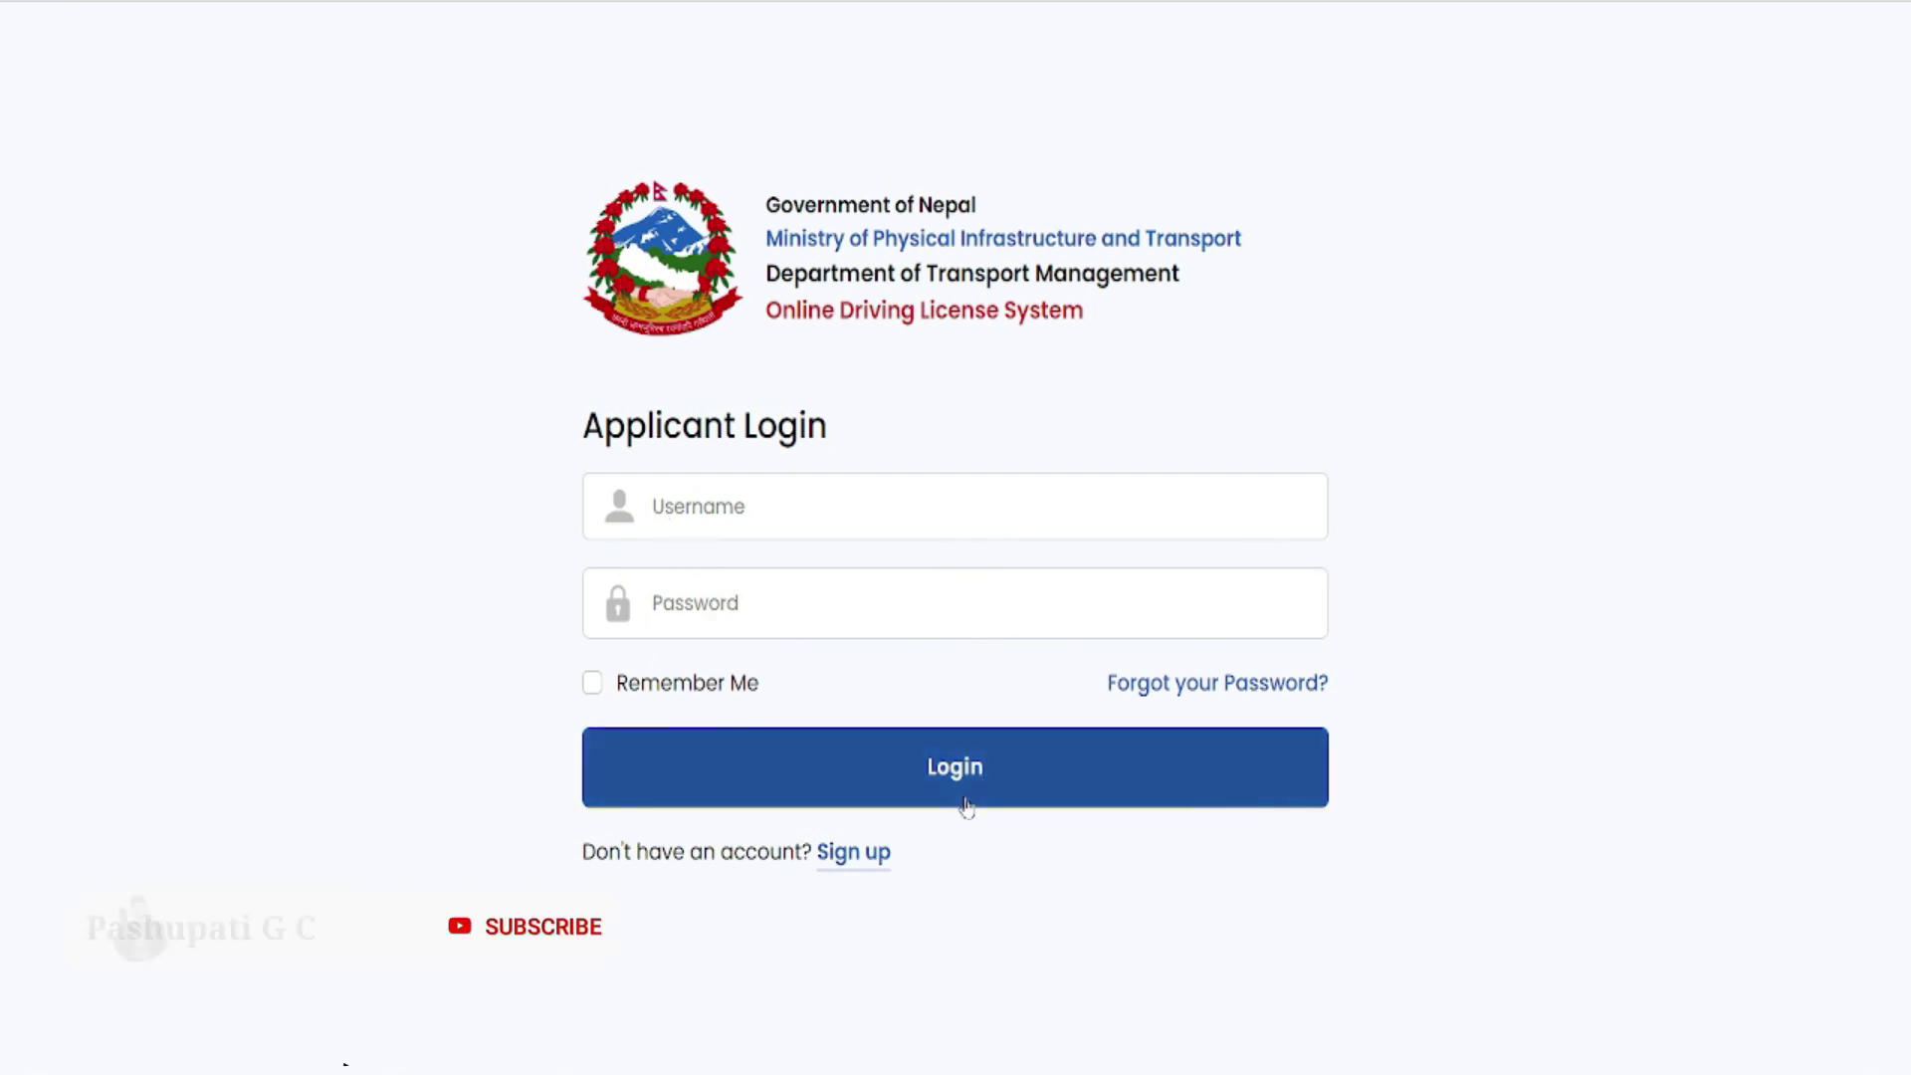
Use the Sign up link under Login to open the new Applicant Registration form.
left_click(851, 856)
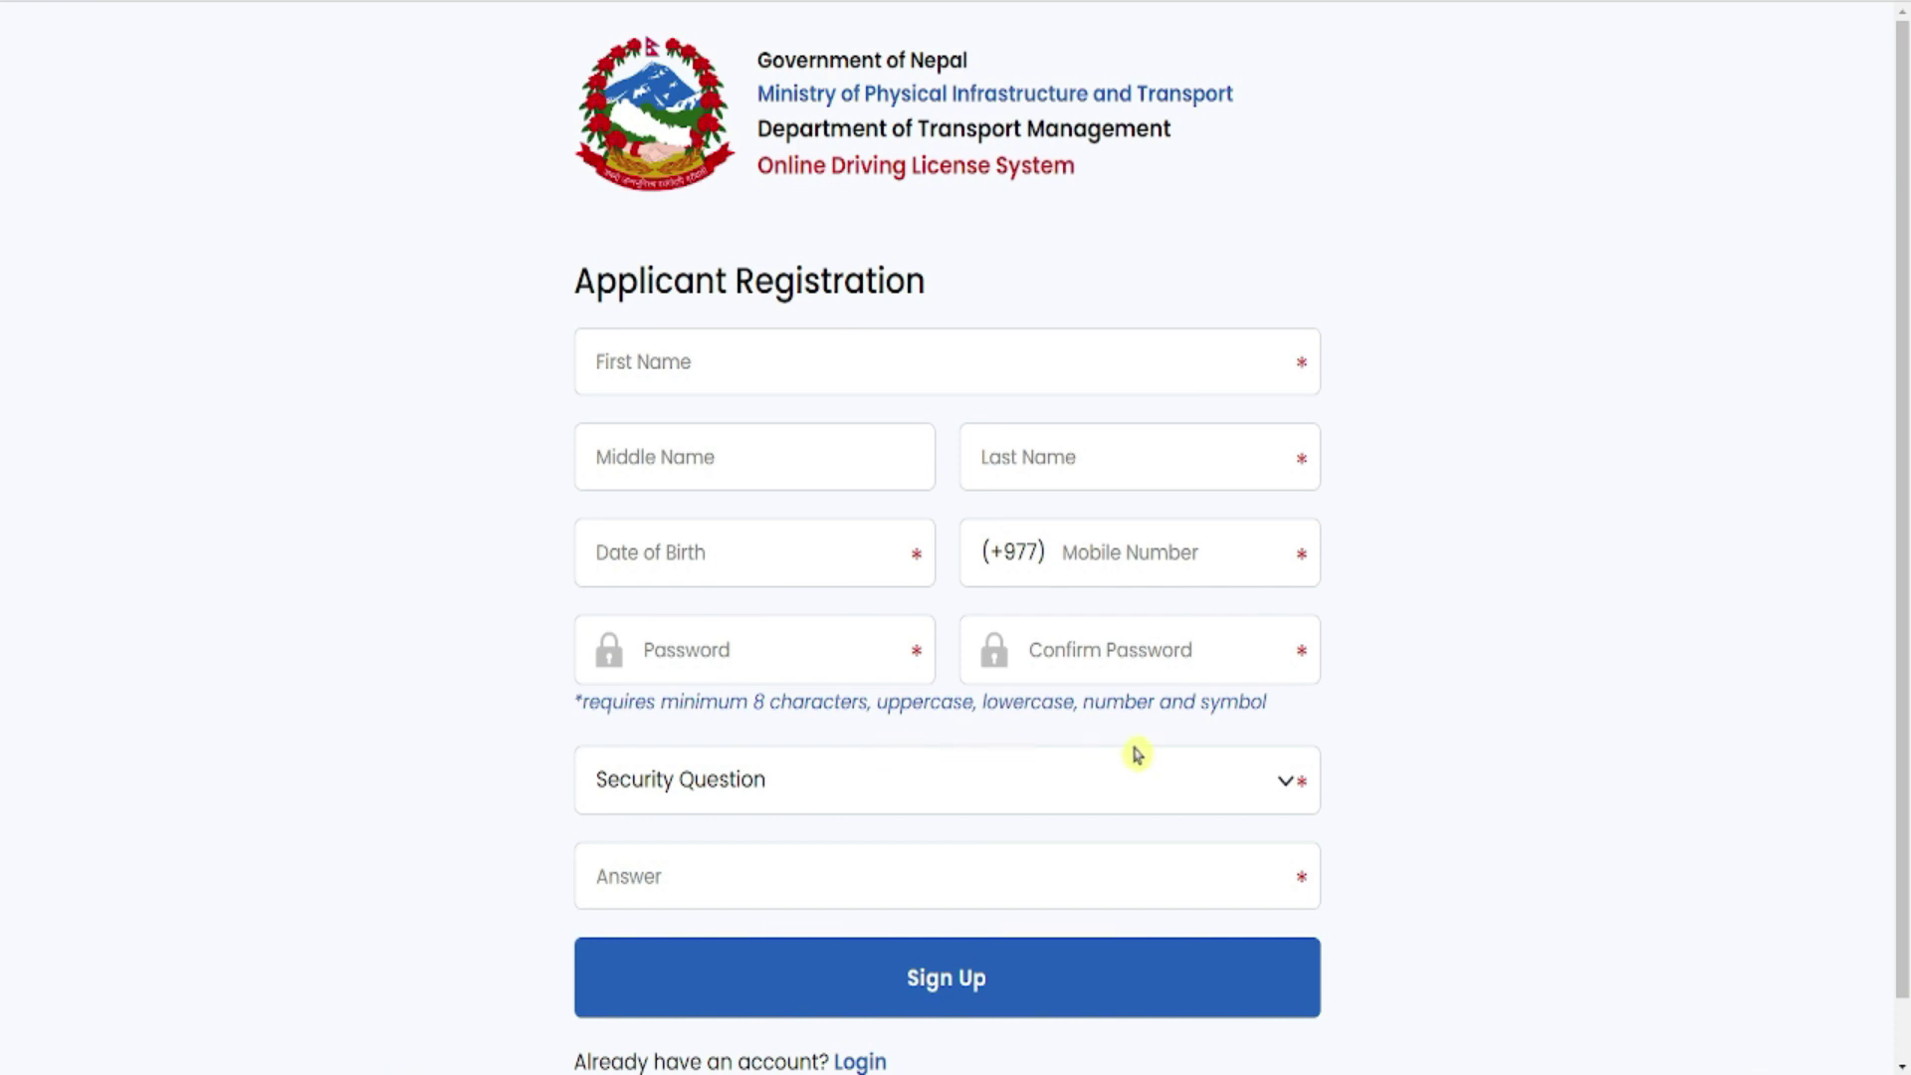
Choose the 'Where did you born?' security question and begin entering its answer.
left_click(978, 802)
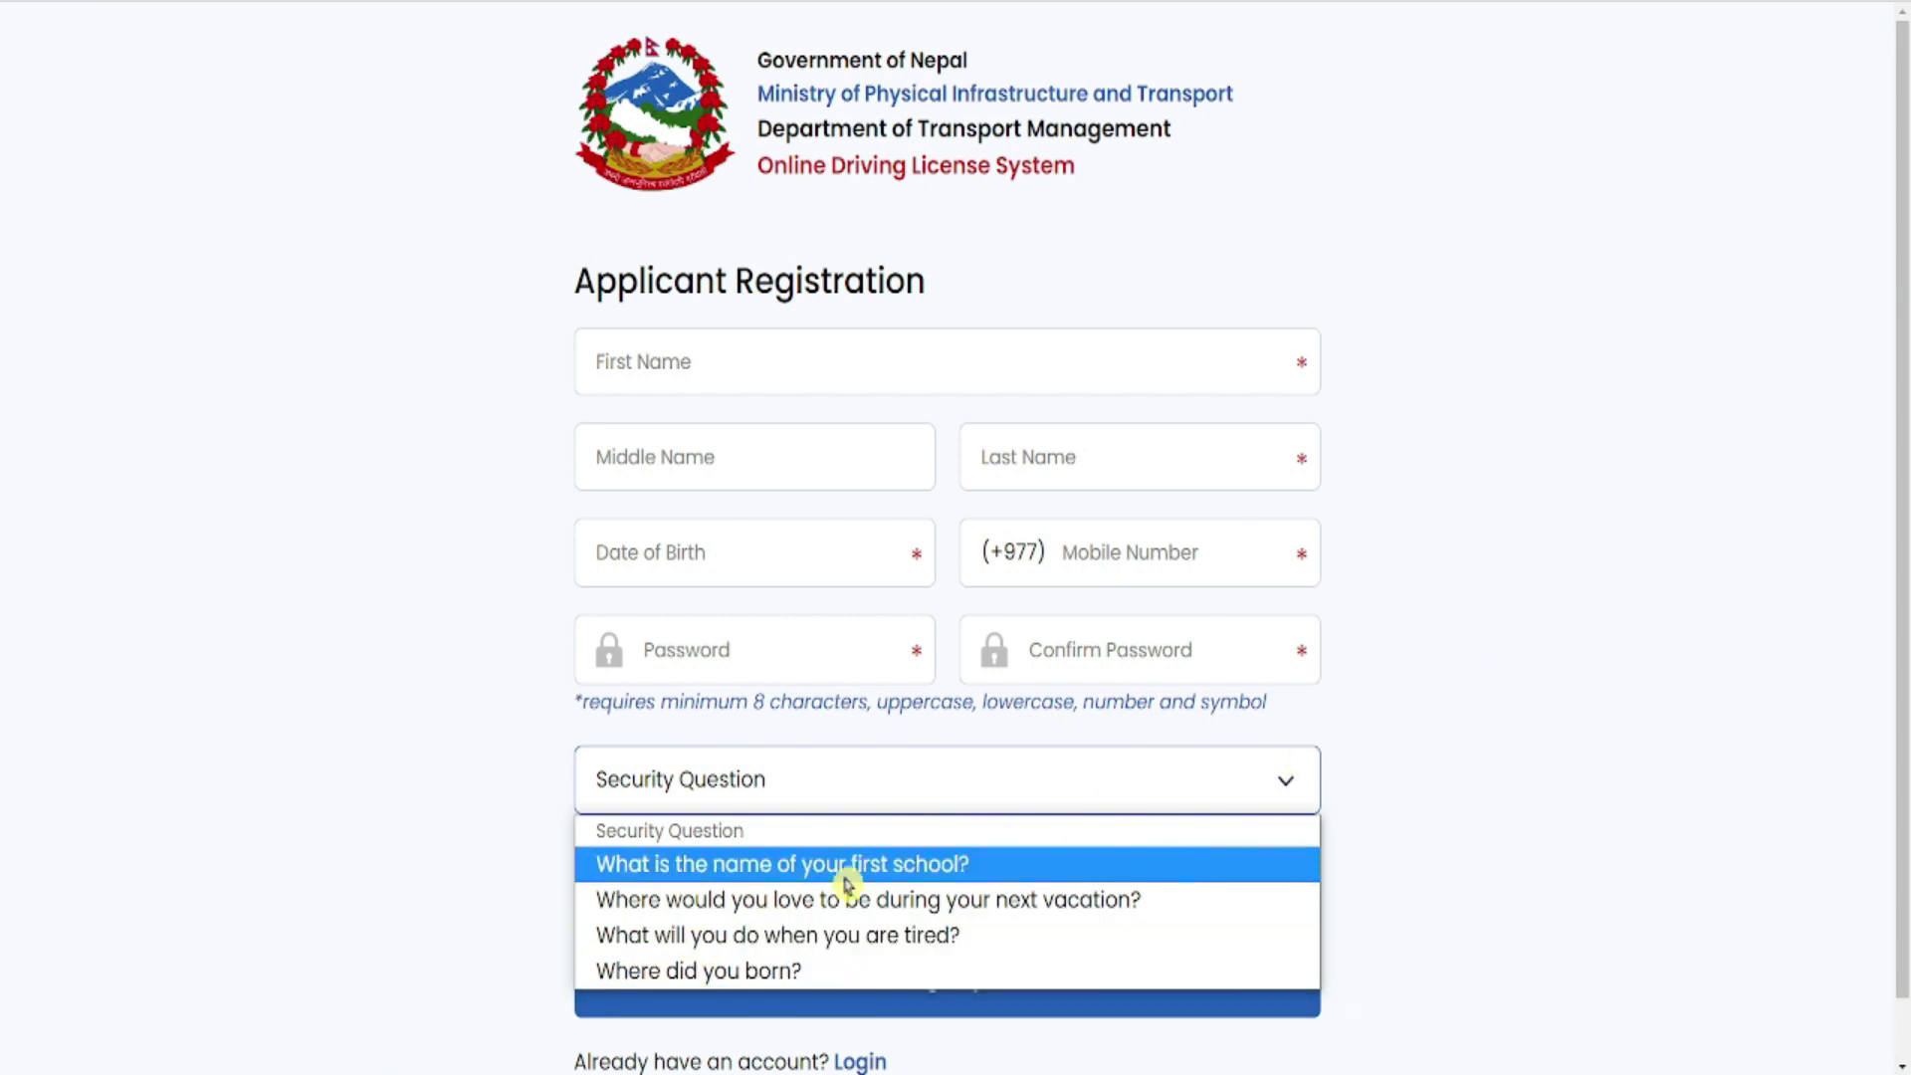
left_click(737, 986)
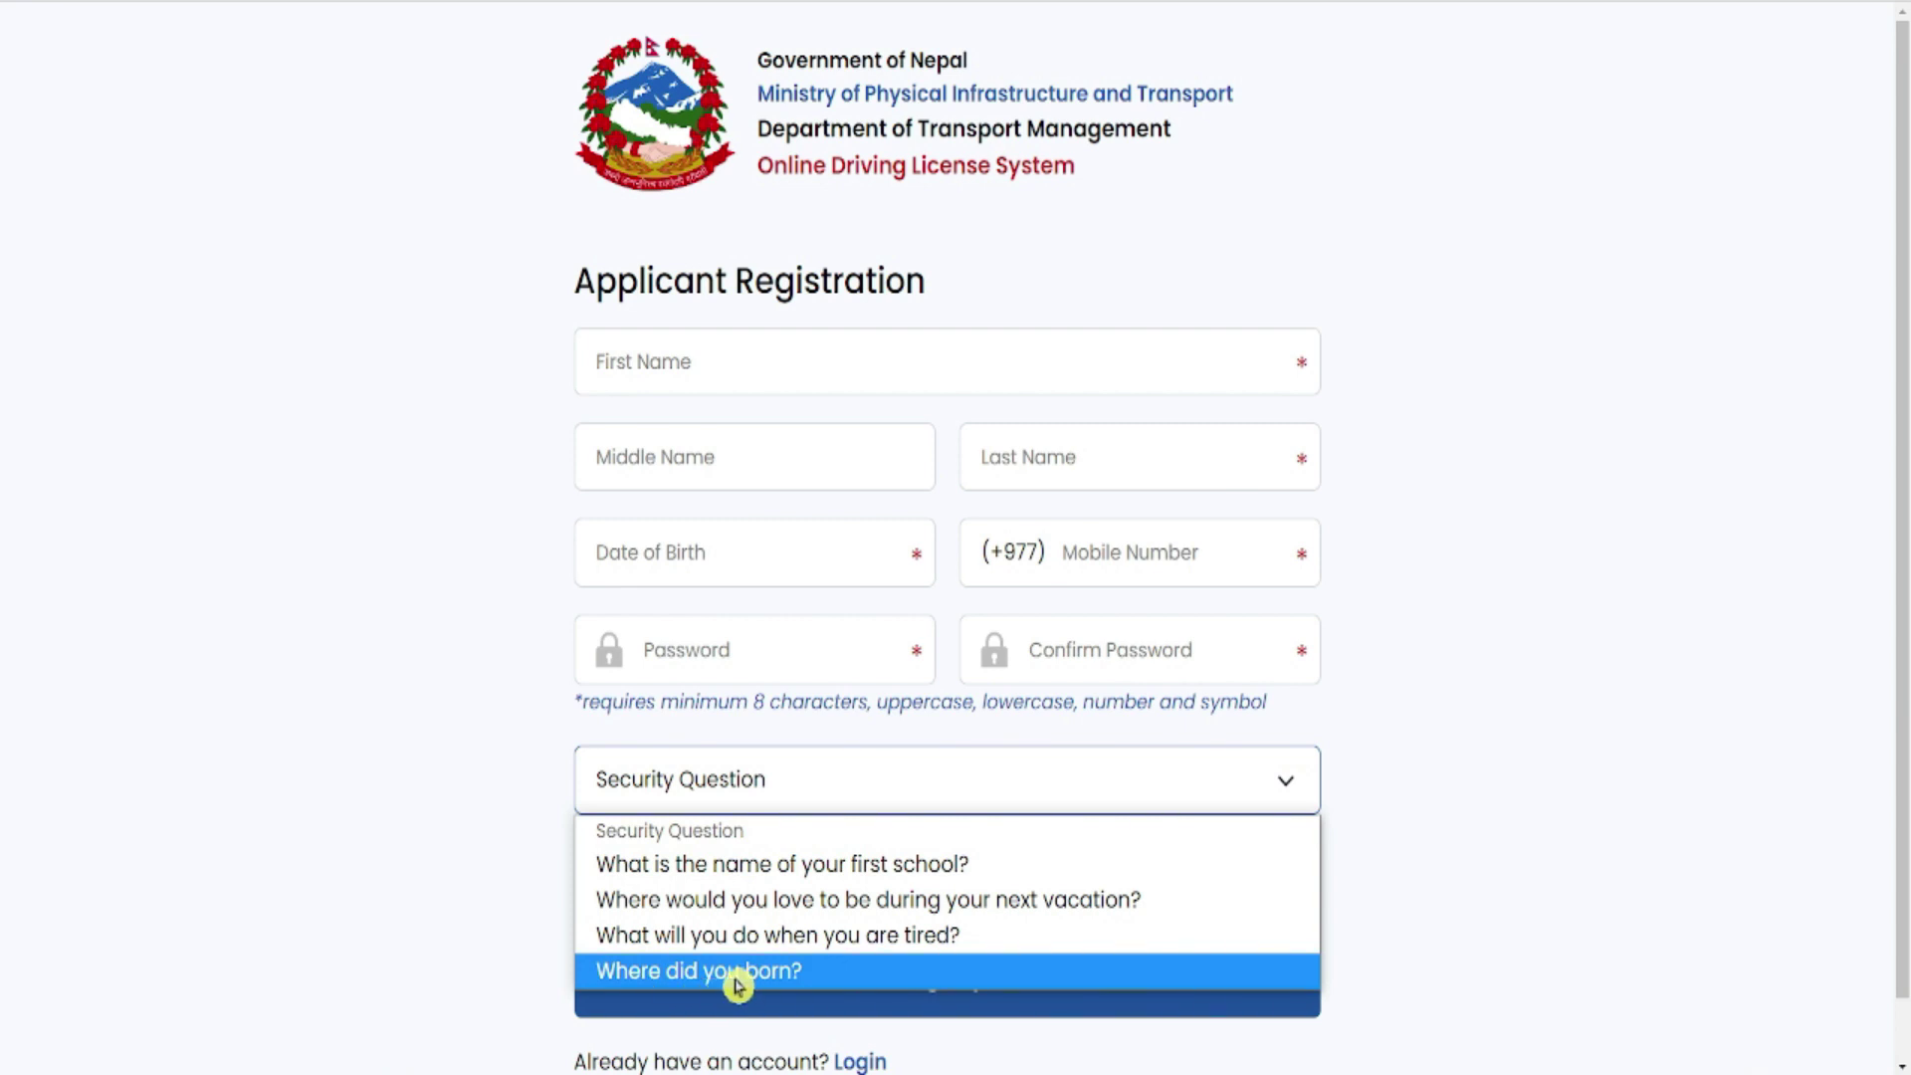
left_click(1439, 708)
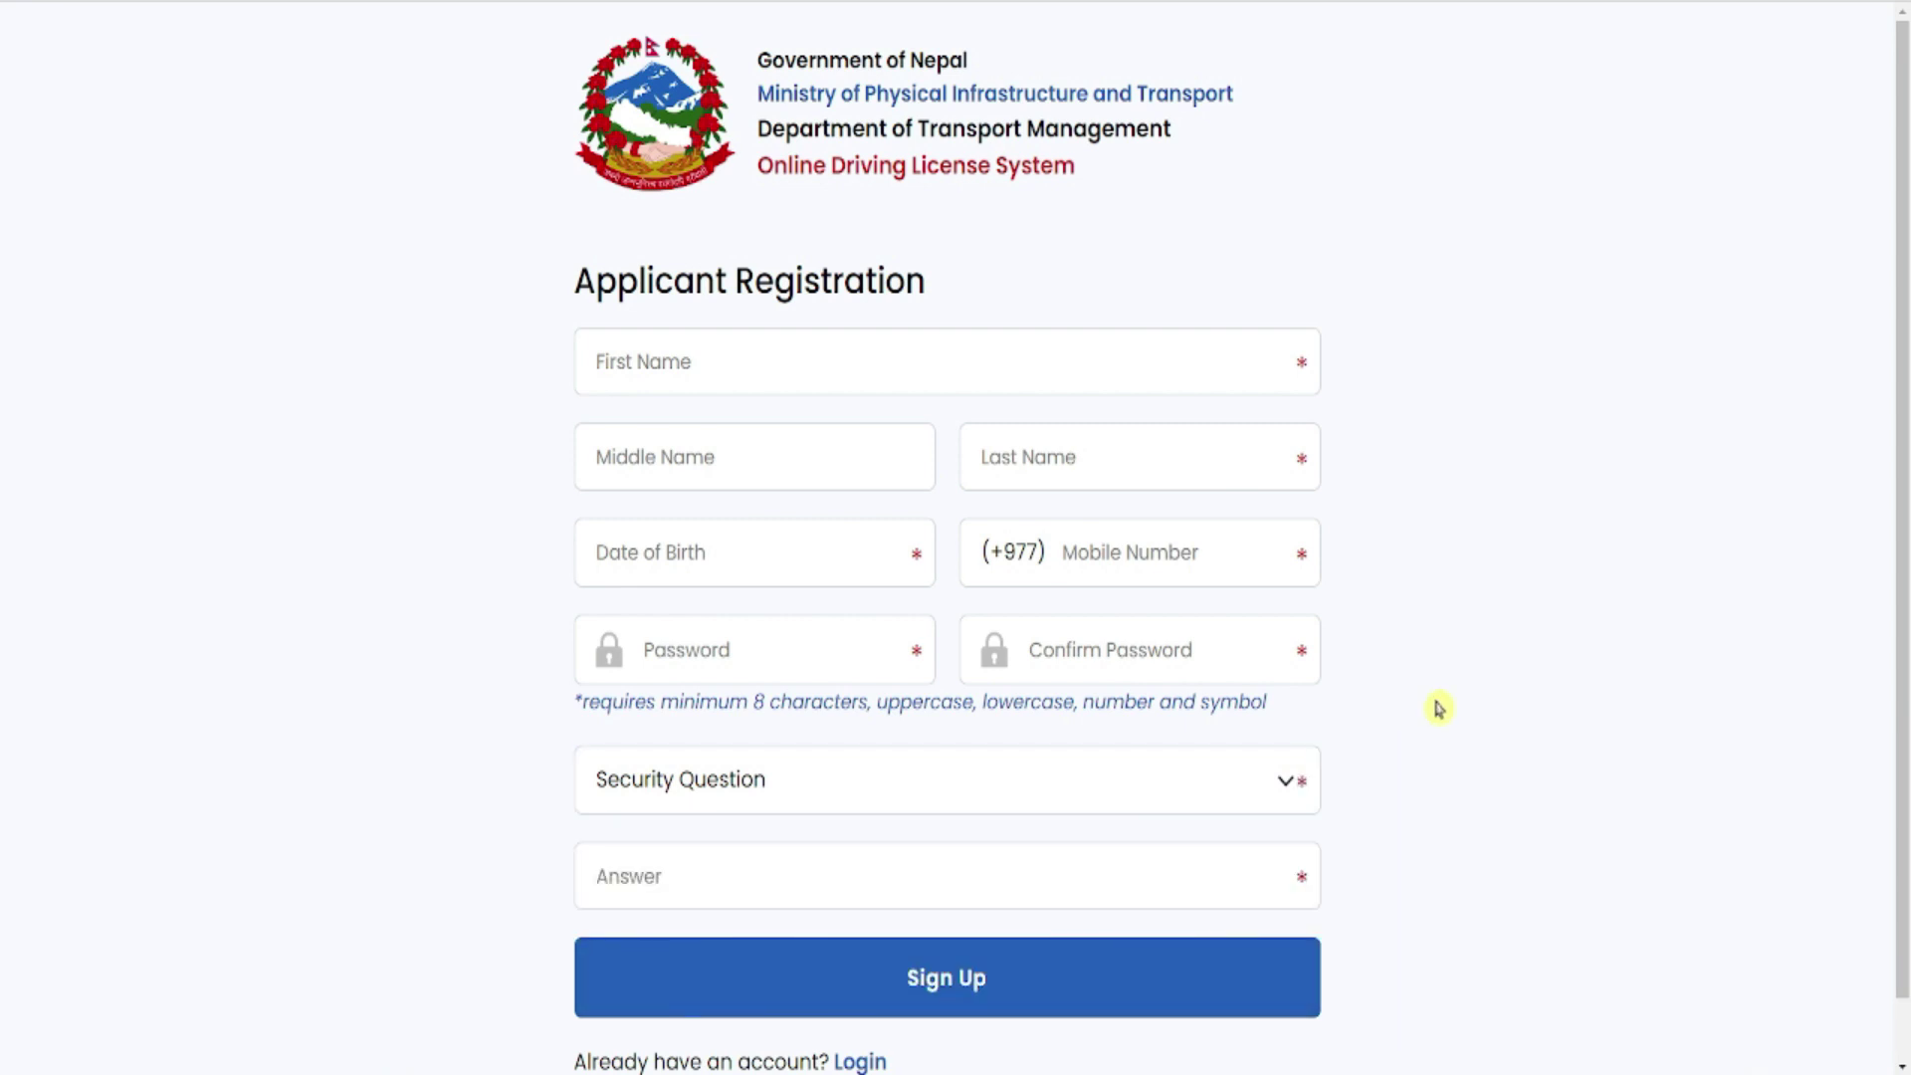
left_click(952, 889)
scroll(1026, 906, "down", 1)
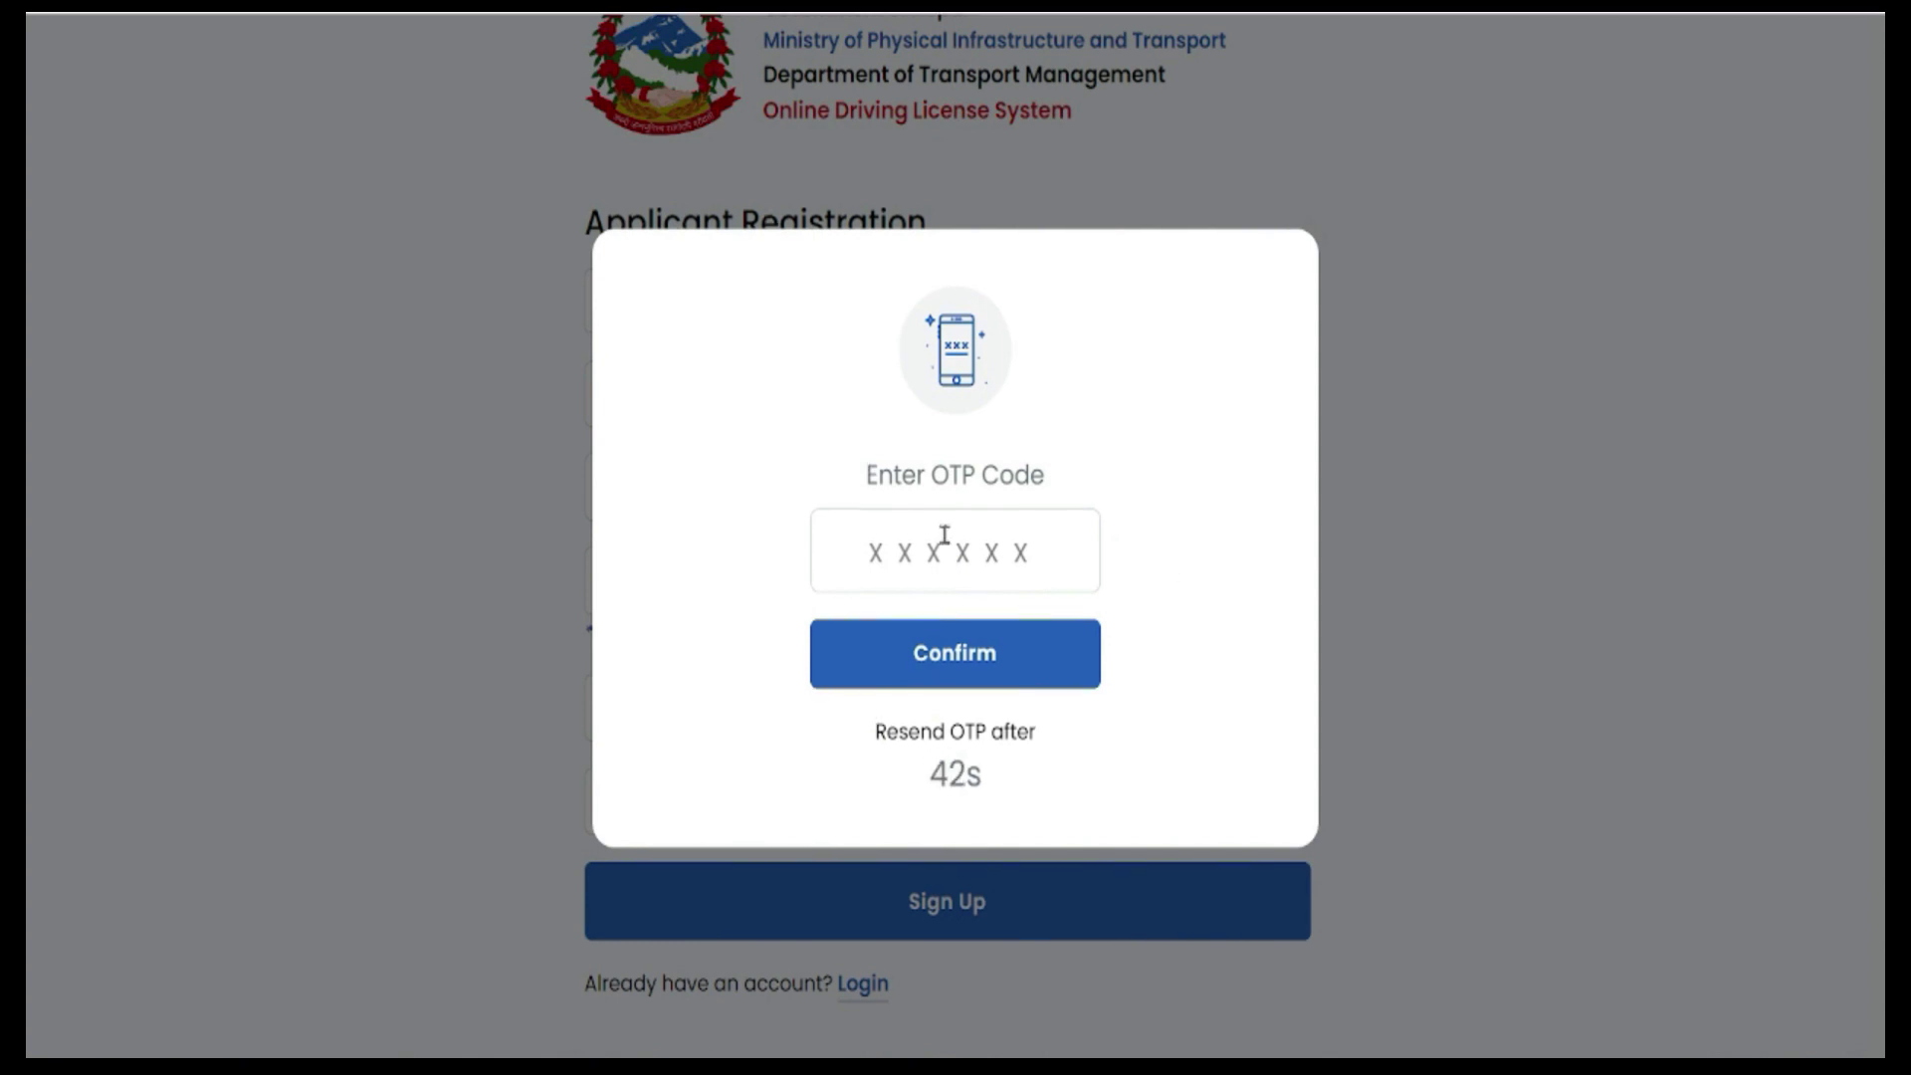
Enter the received OTP code and confirm it to complete the account sign-up.
left_click(917, 554)
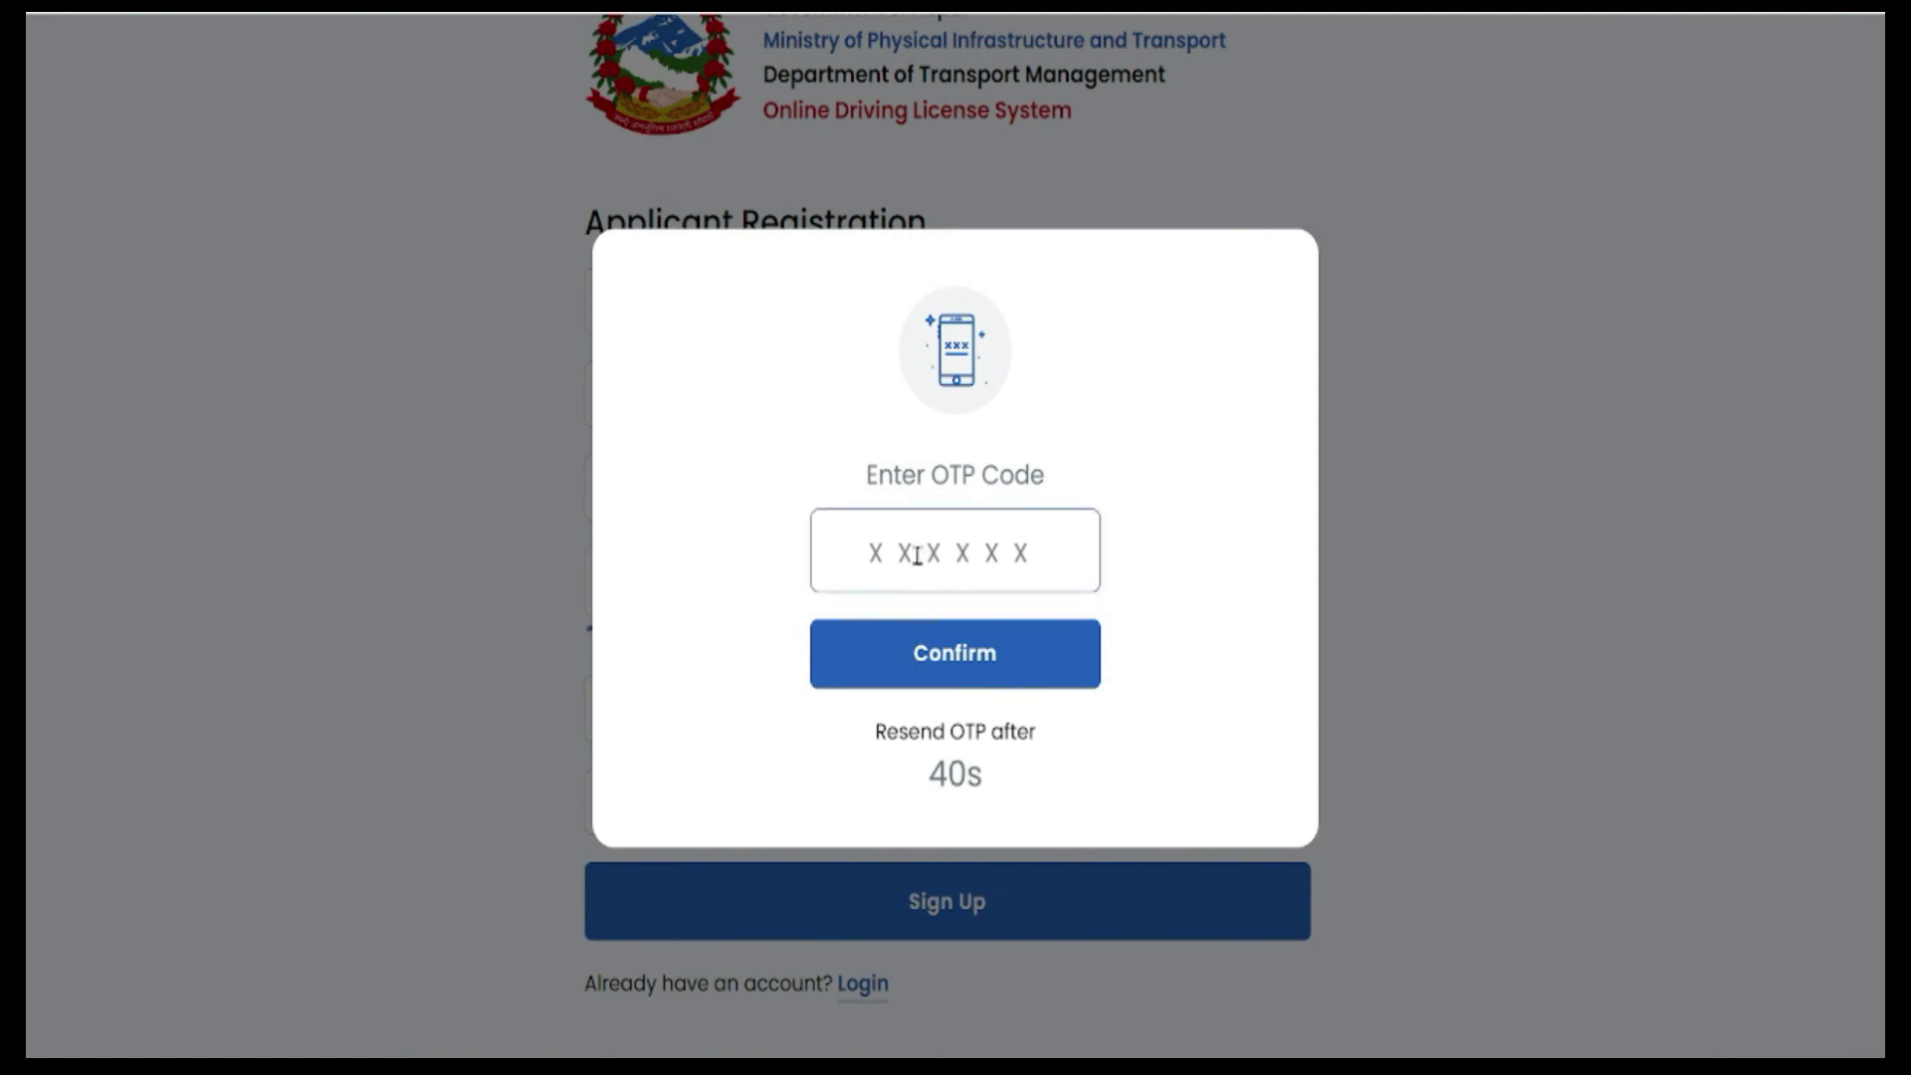
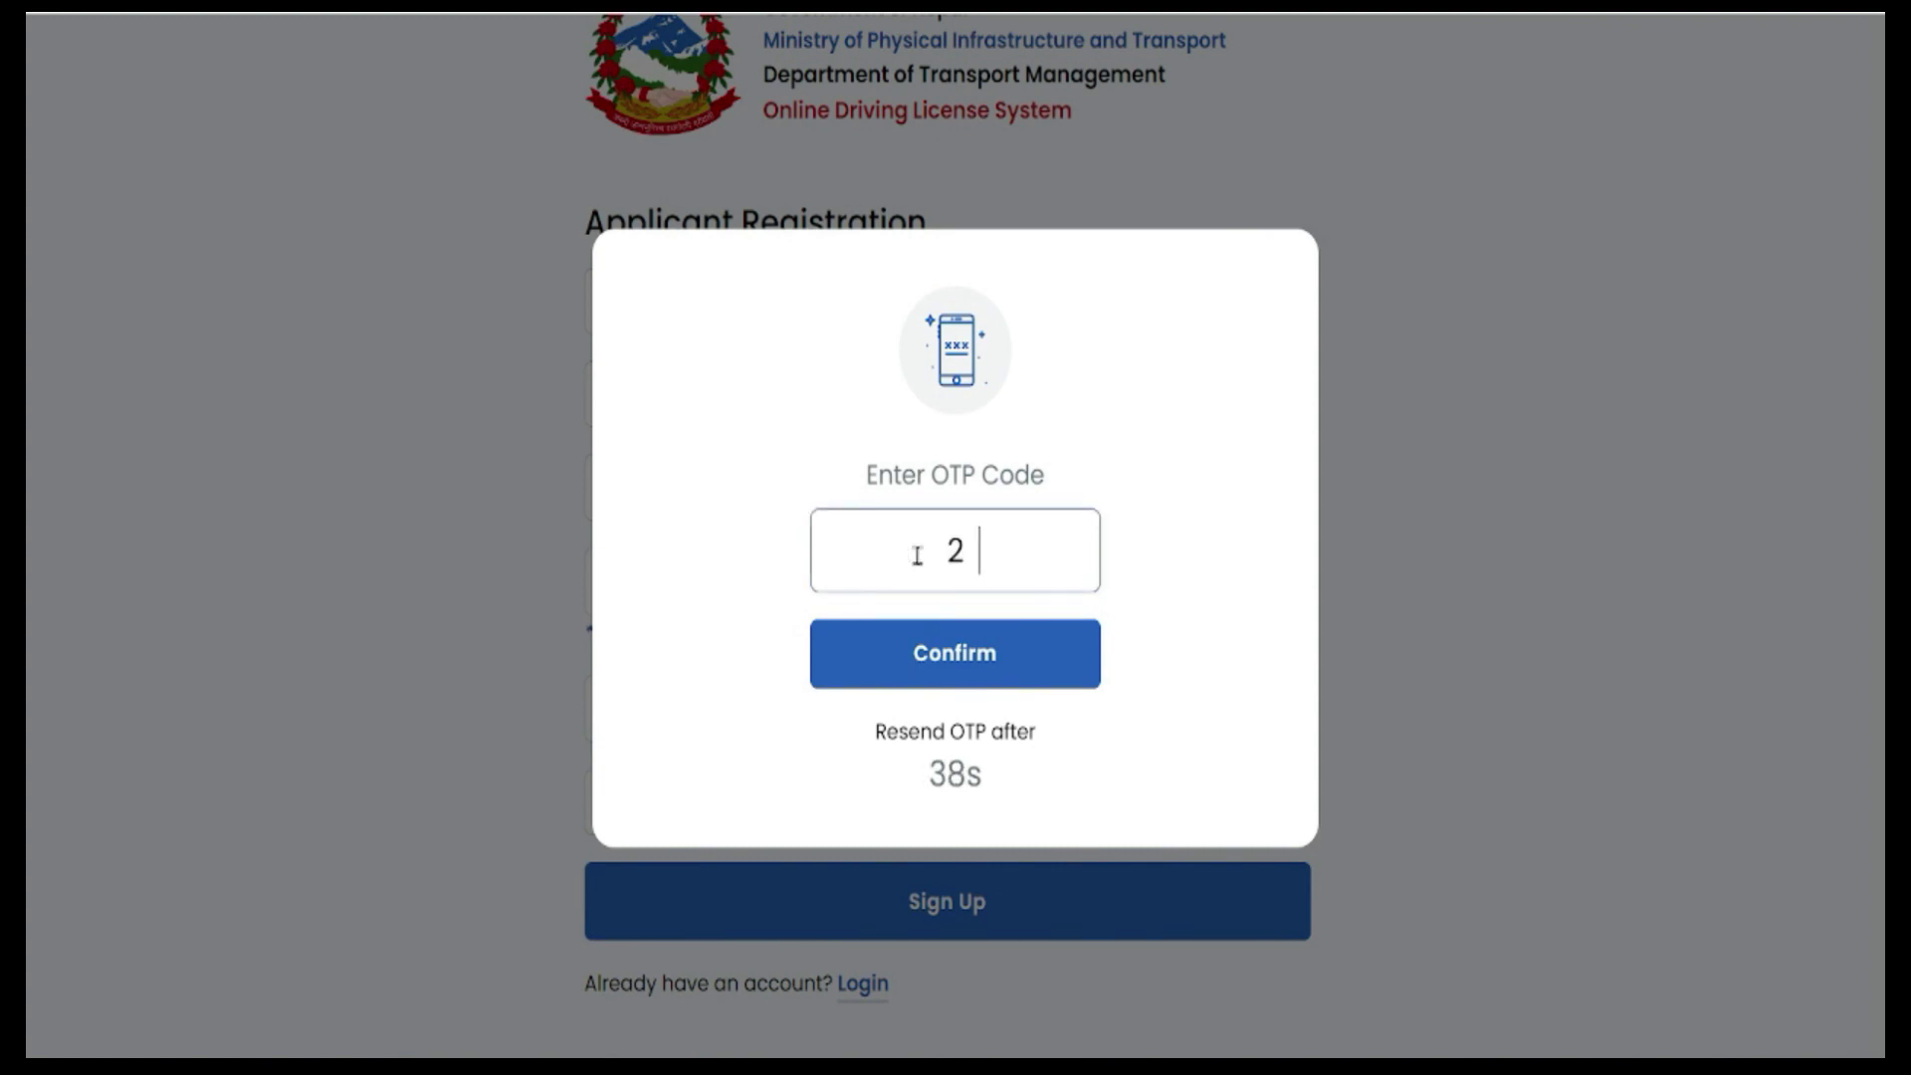
left_click(964, 672)
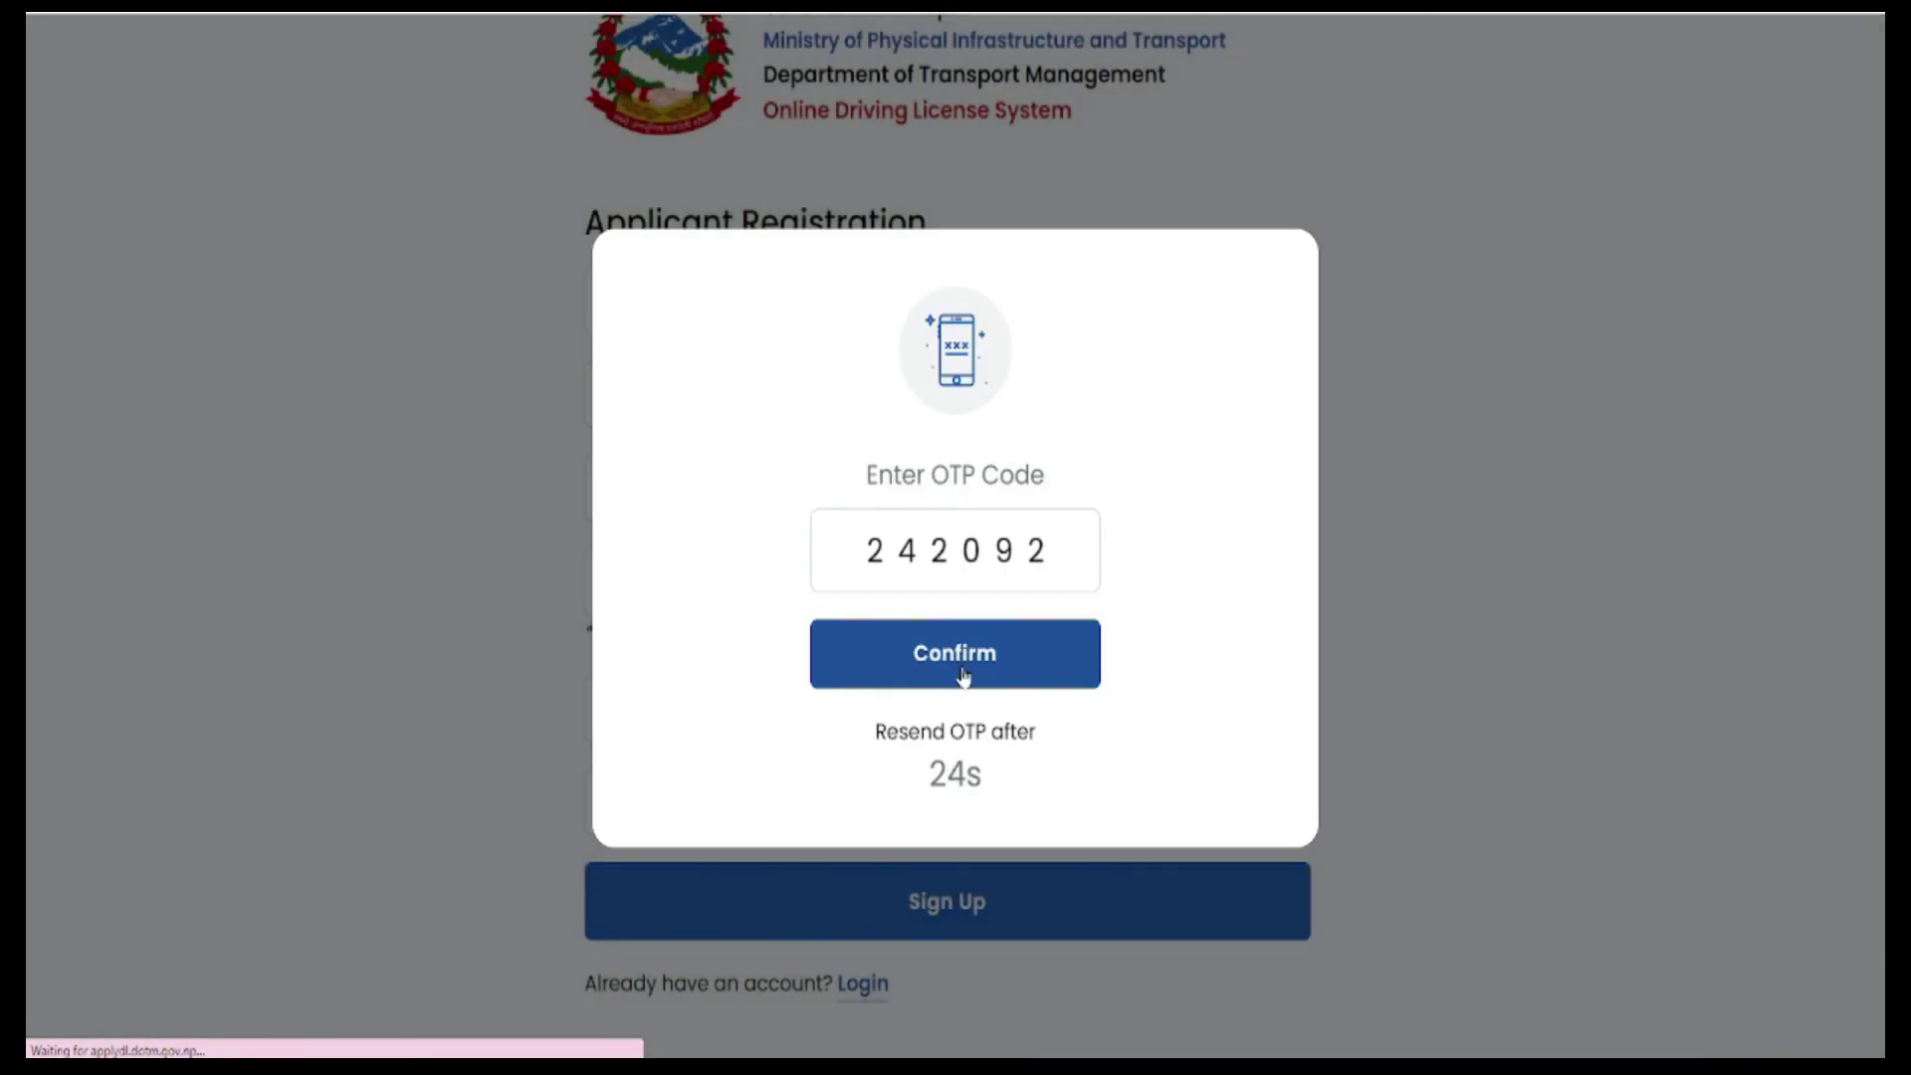
left_click(963, 675)
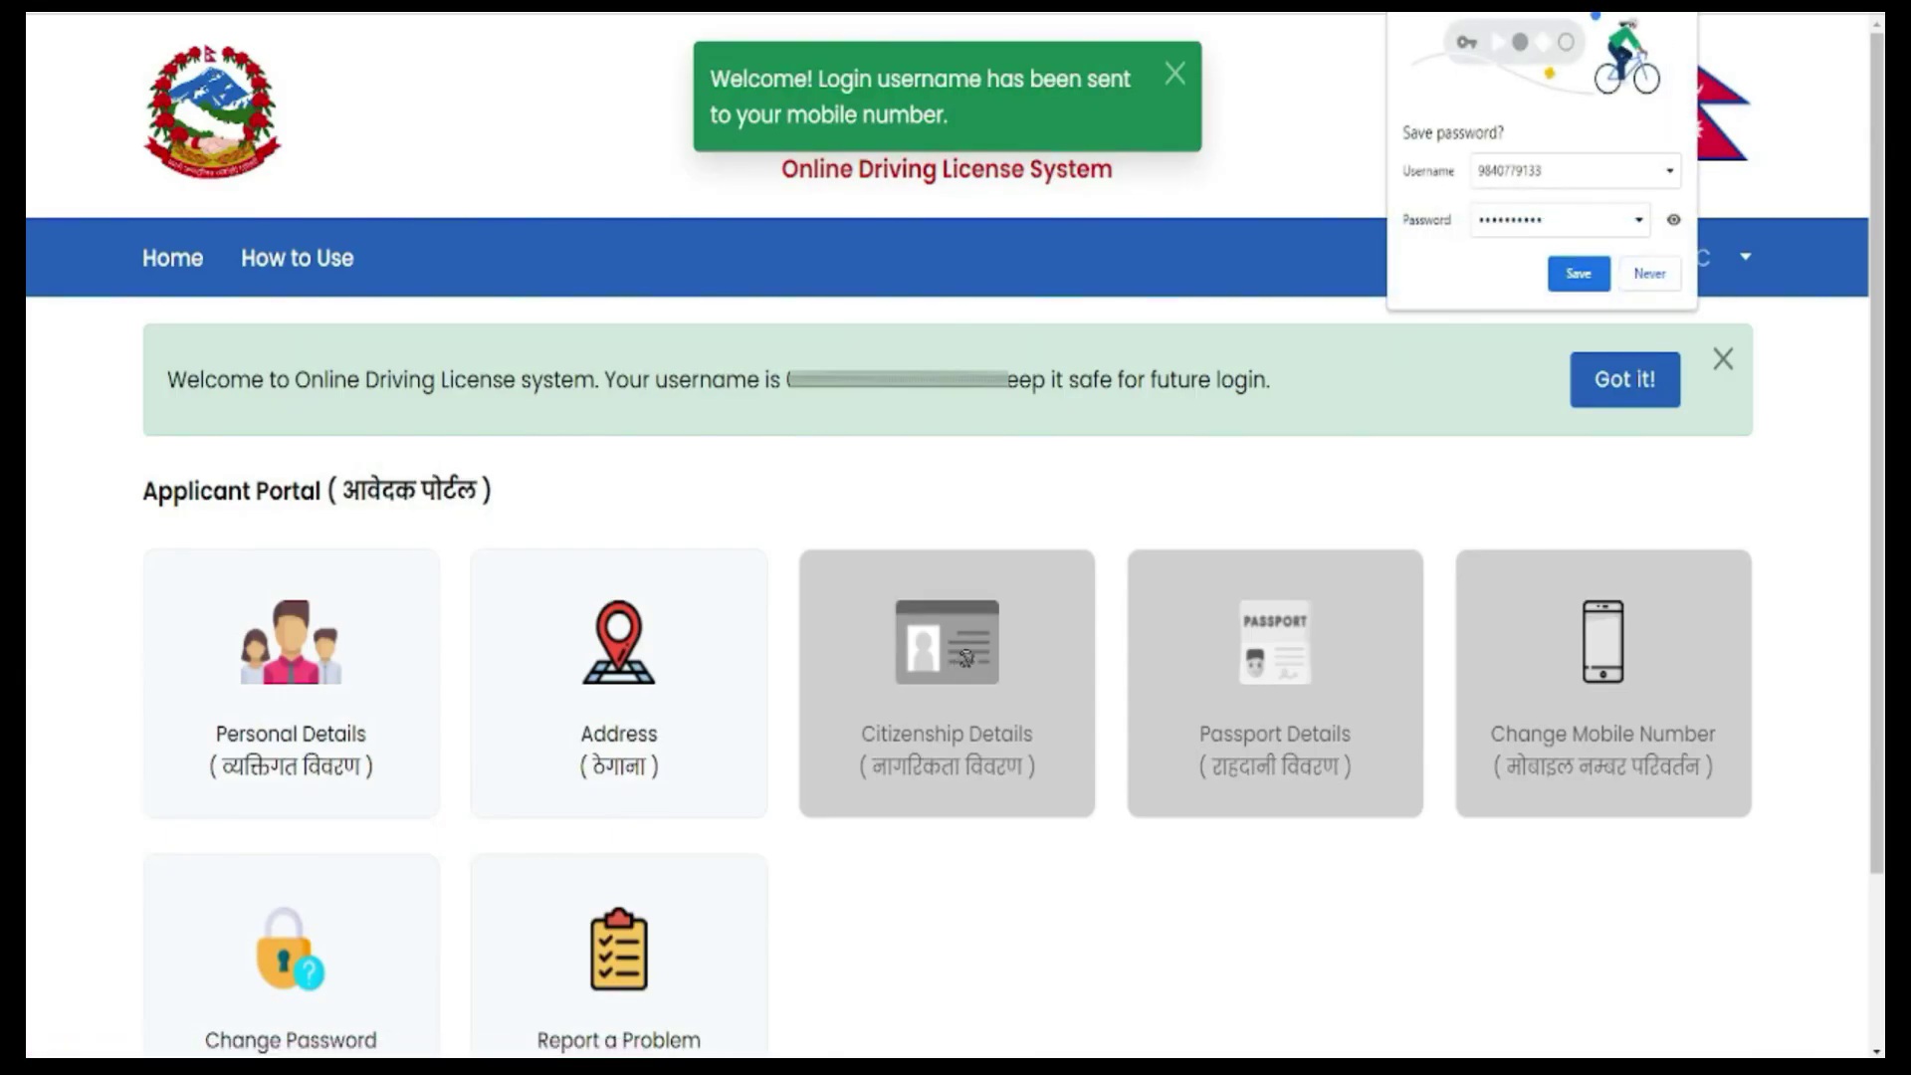
Save the password in the browser and dismiss the username notification and welcome banner.
left_click(1579, 274)
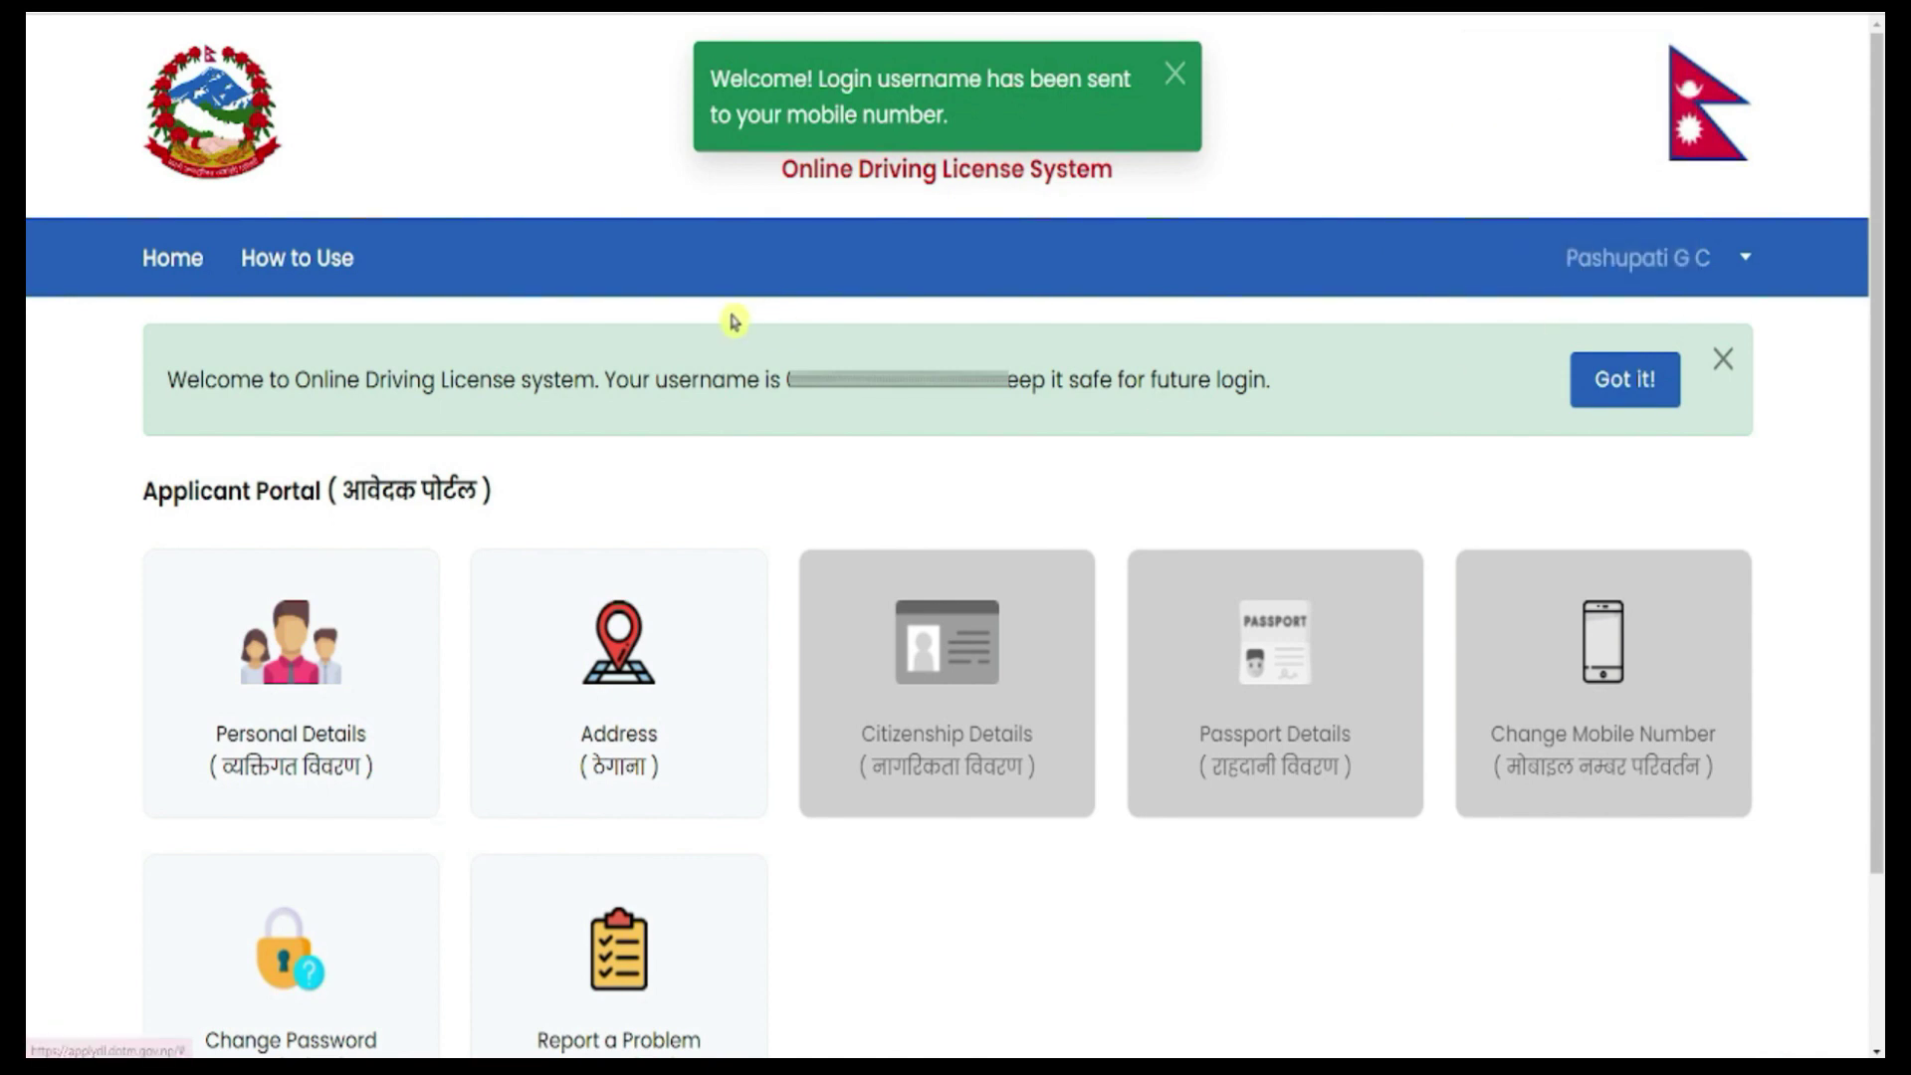
left_click(821, 97)
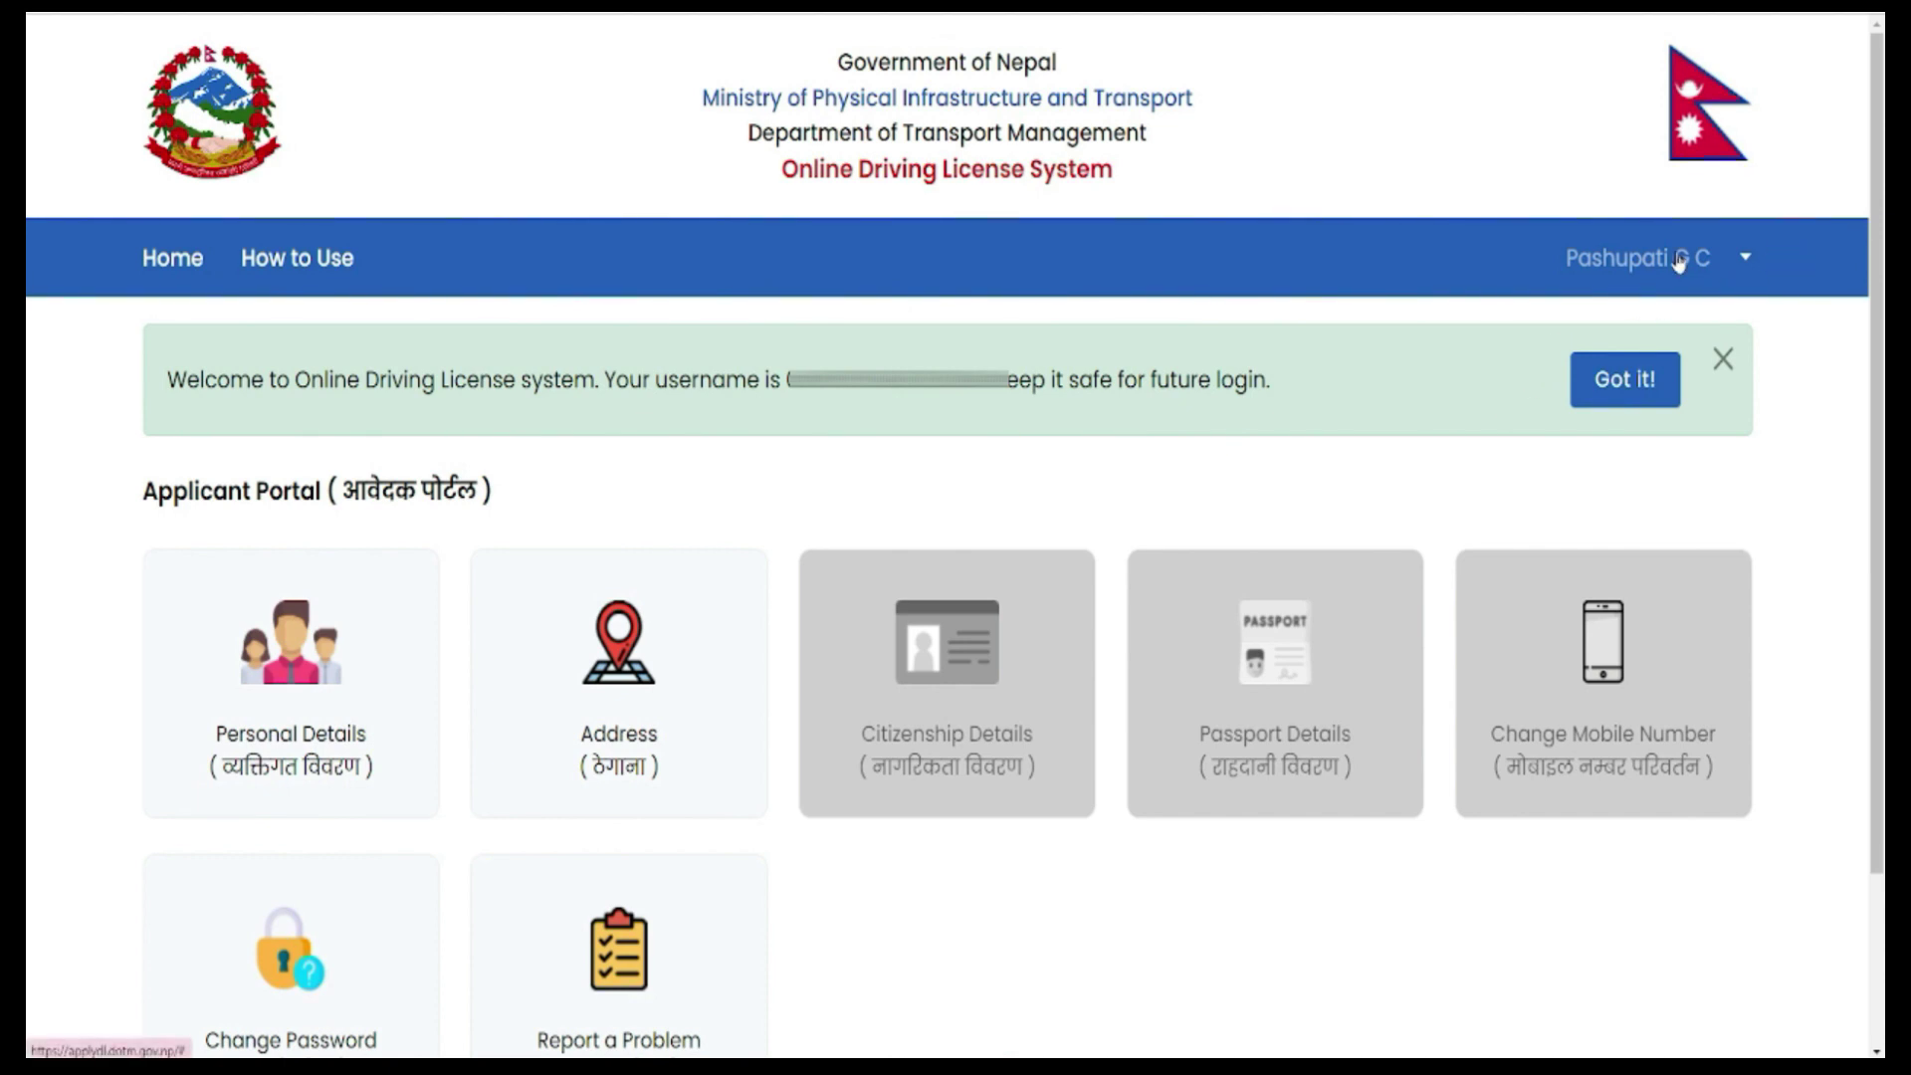
left_click(1748, 267)
left_click(1748, 266)
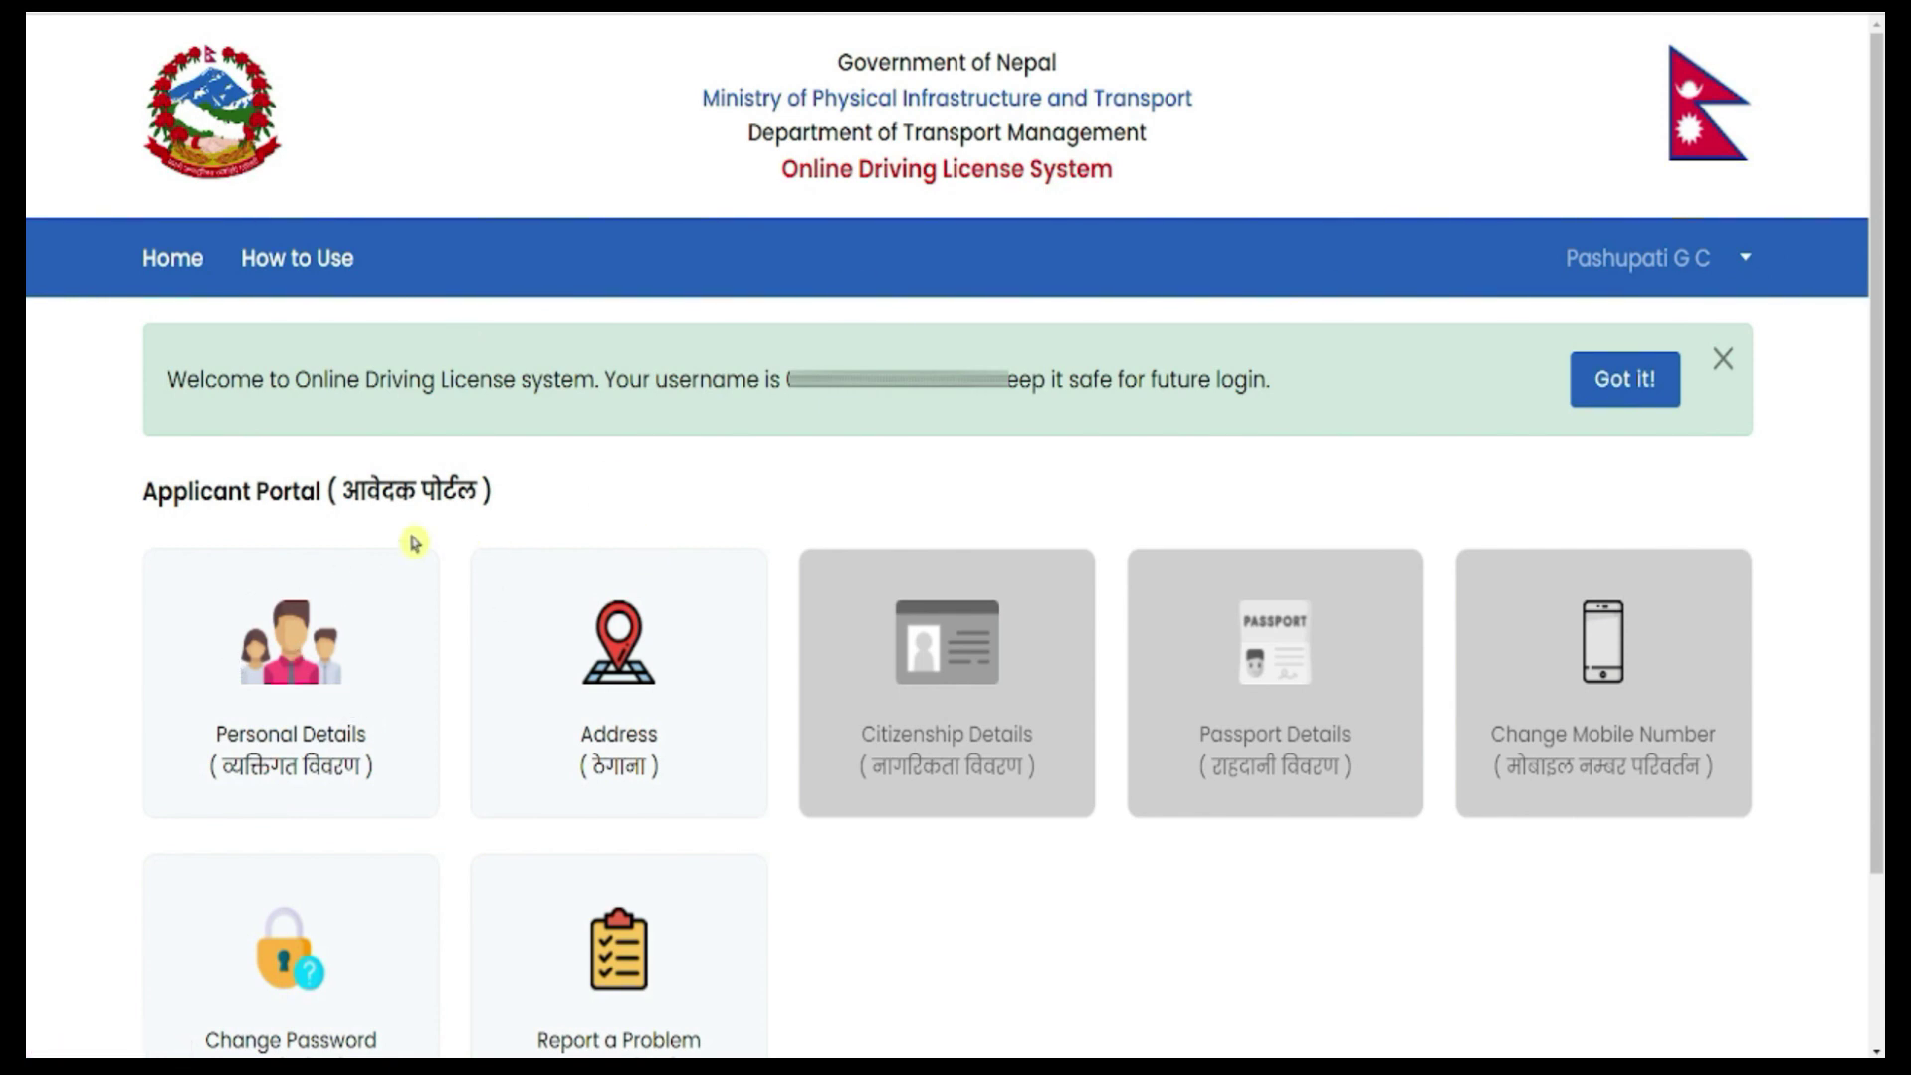
scroll(448, 558, "down", 1)
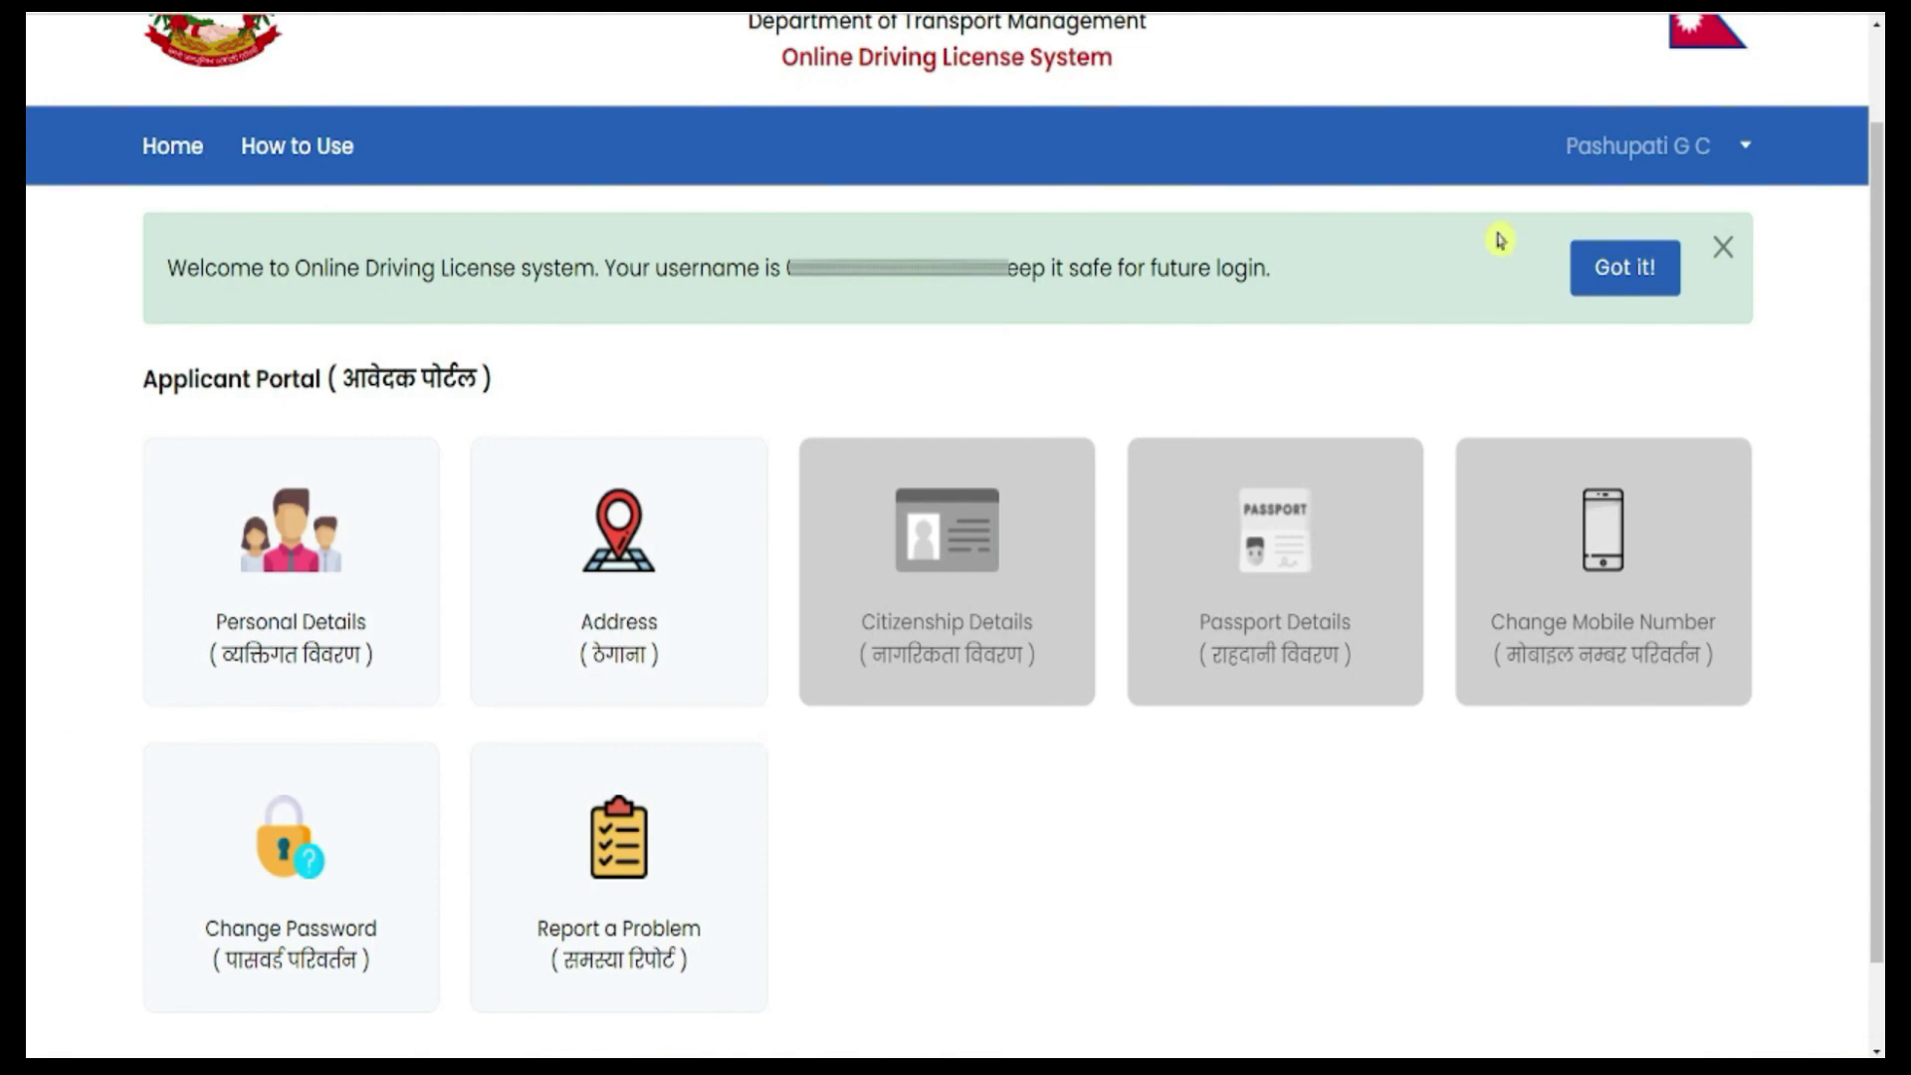
left_click(1625, 281)
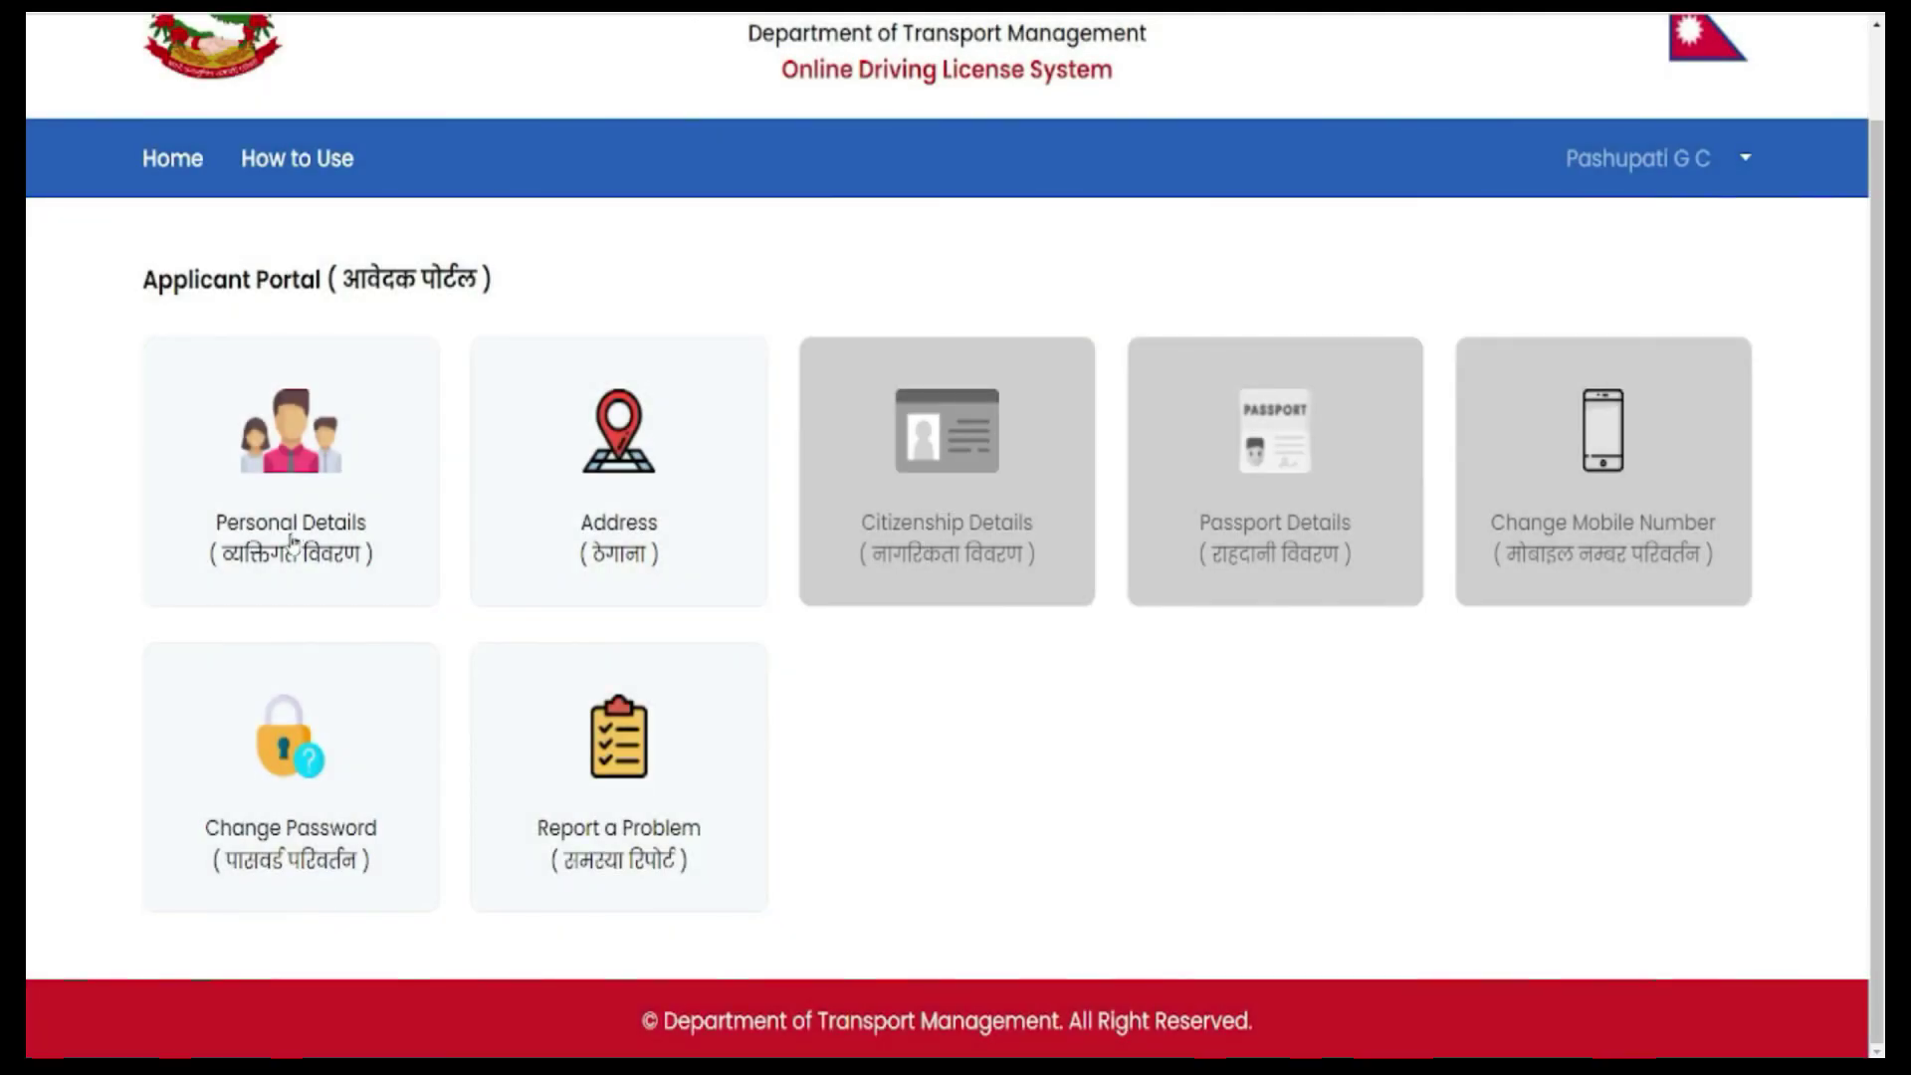
Open the Personal Details profile form and select the Devanagari first-name (नाम) field.
left_click(292, 540)
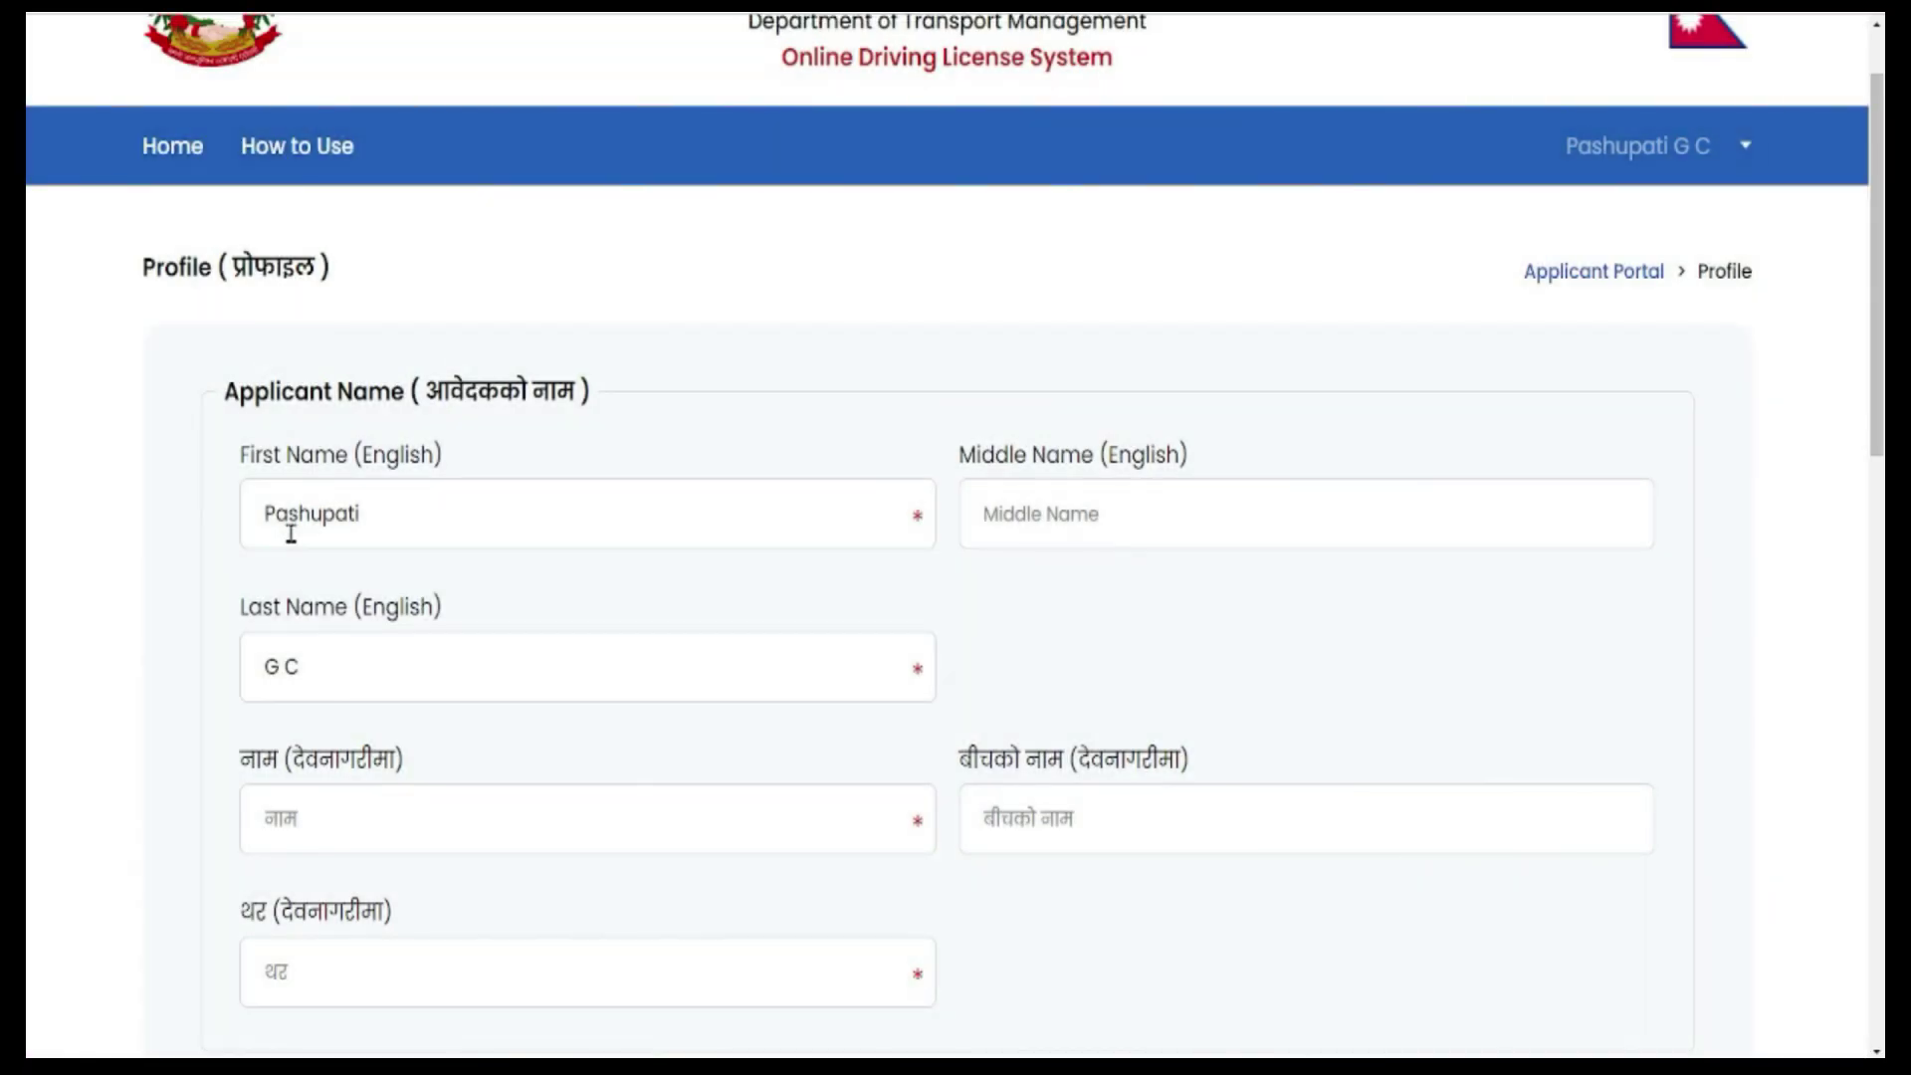
scroll(749, 635, "down", 1)
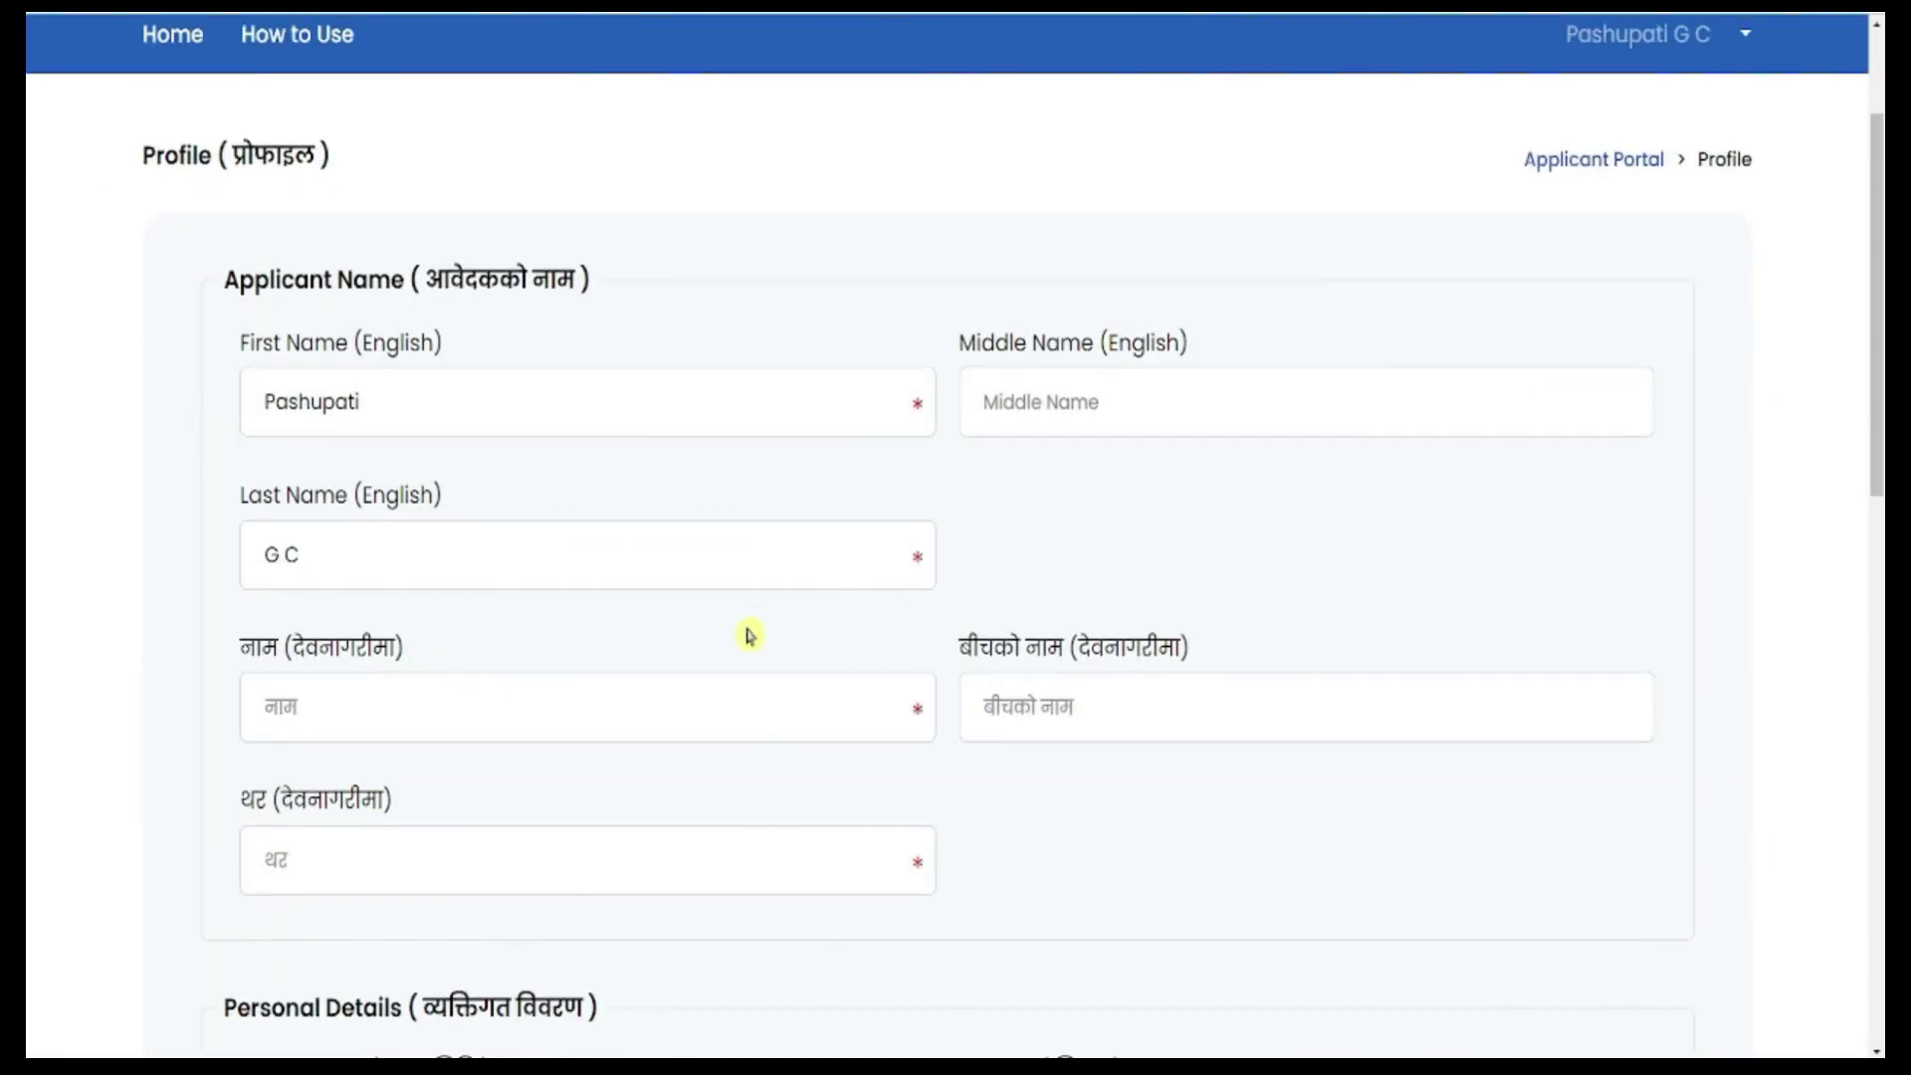
left_click(348, 716)
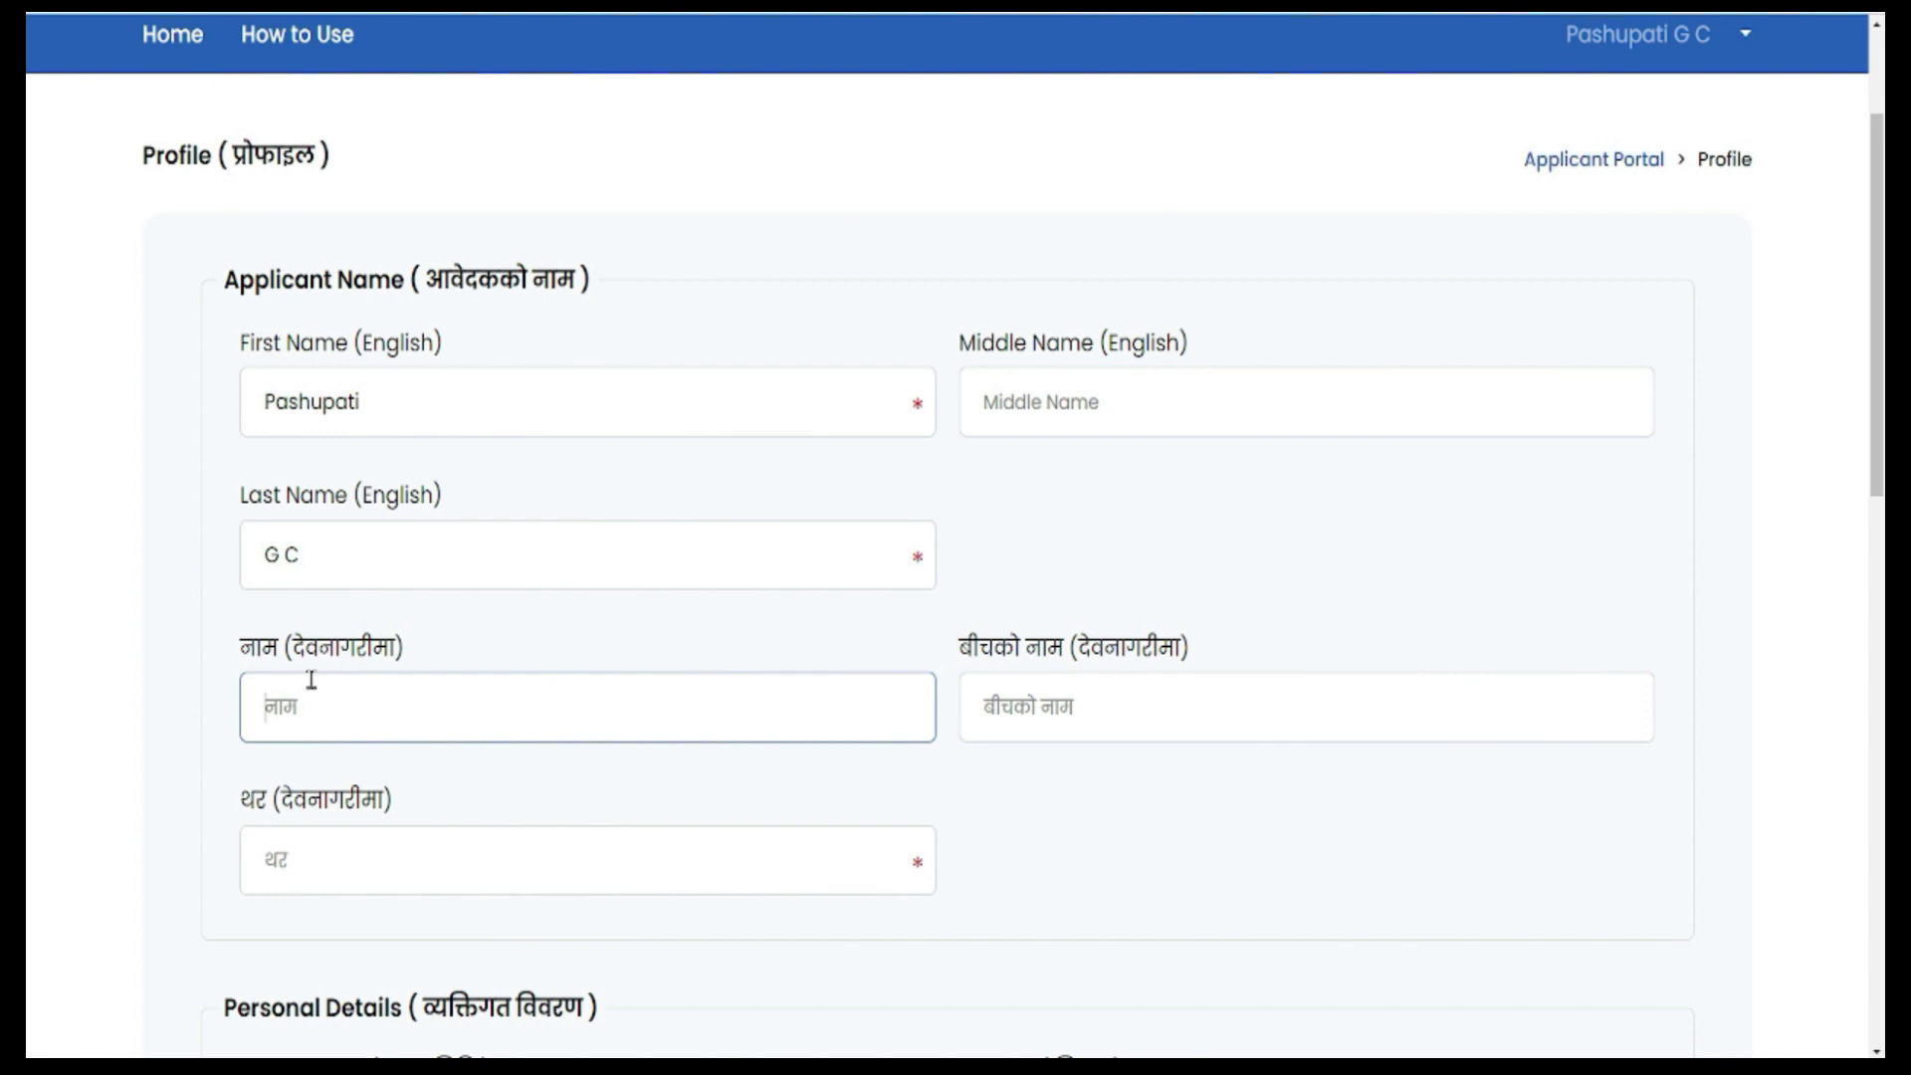
scroll(459, 705, "down", 4)
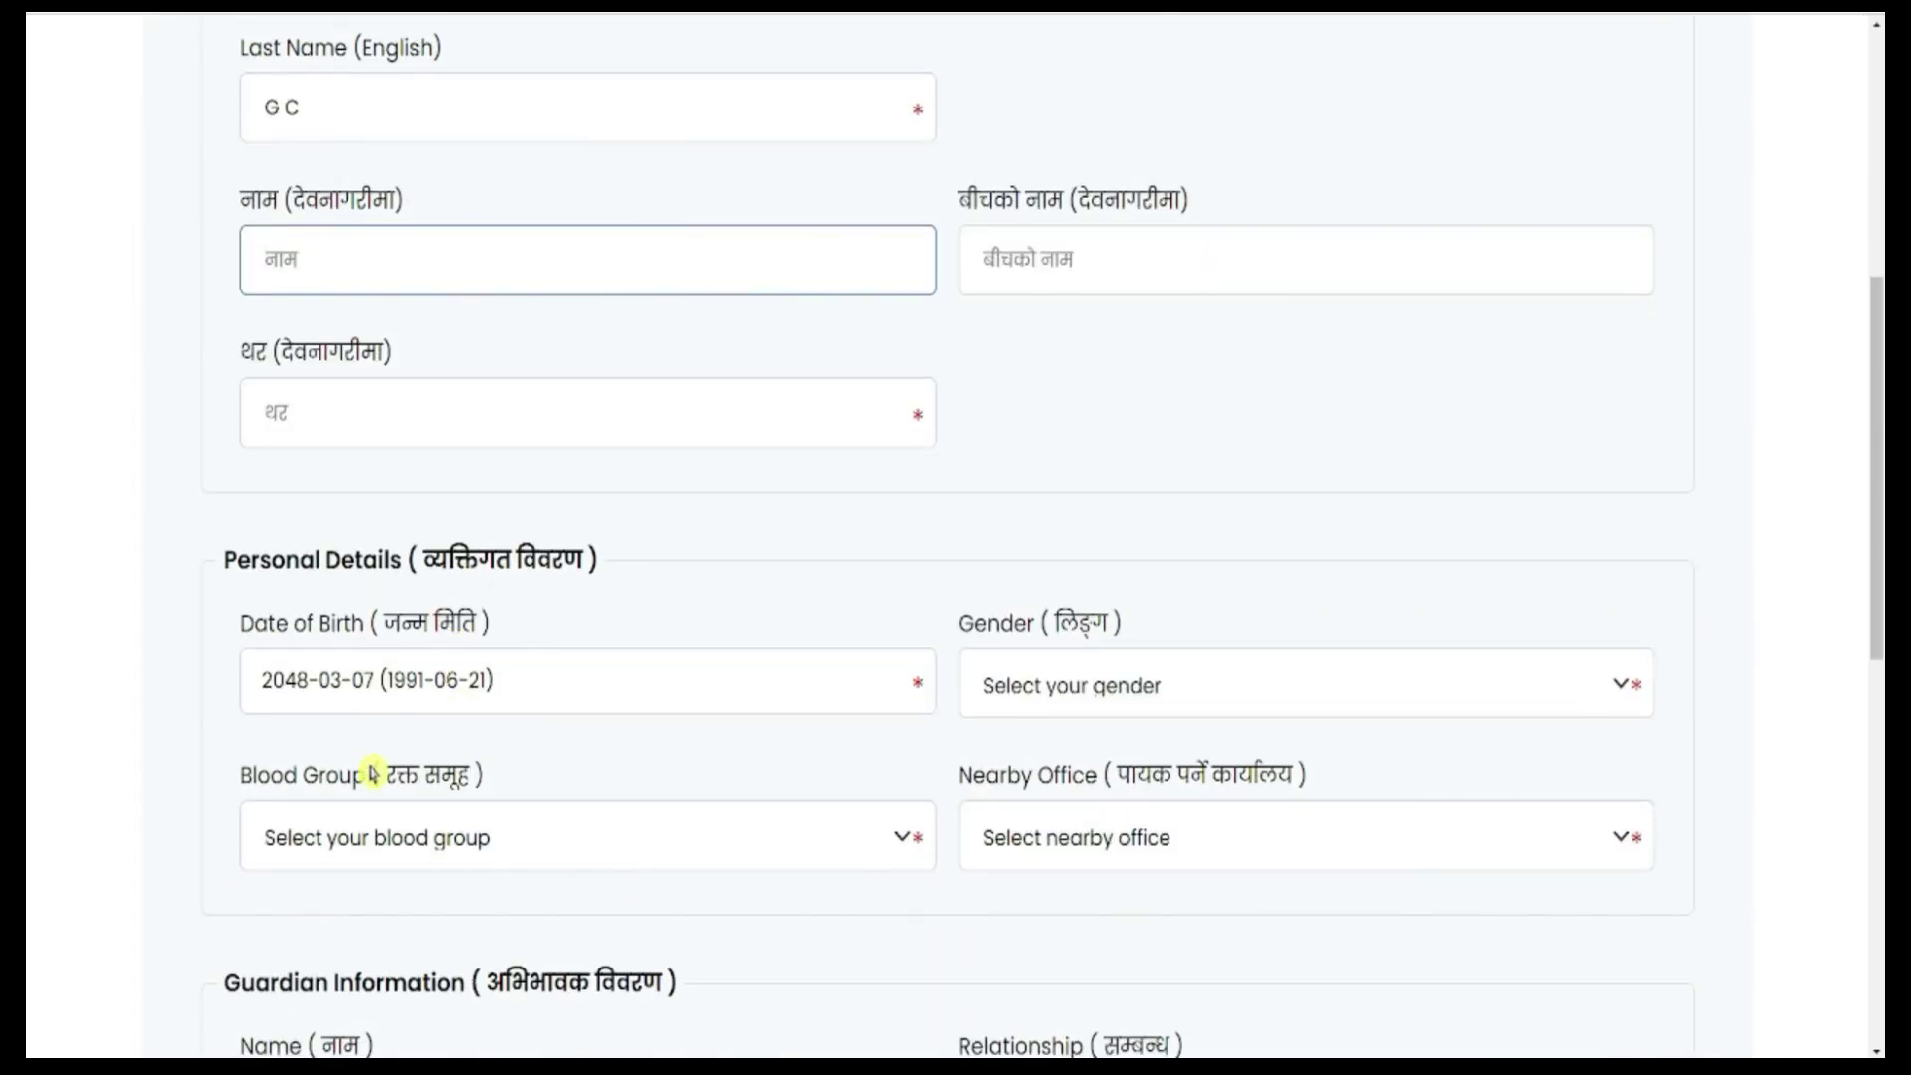
scroll(696, 838, "down", 2)
scroll(776, 846, "down", 8)
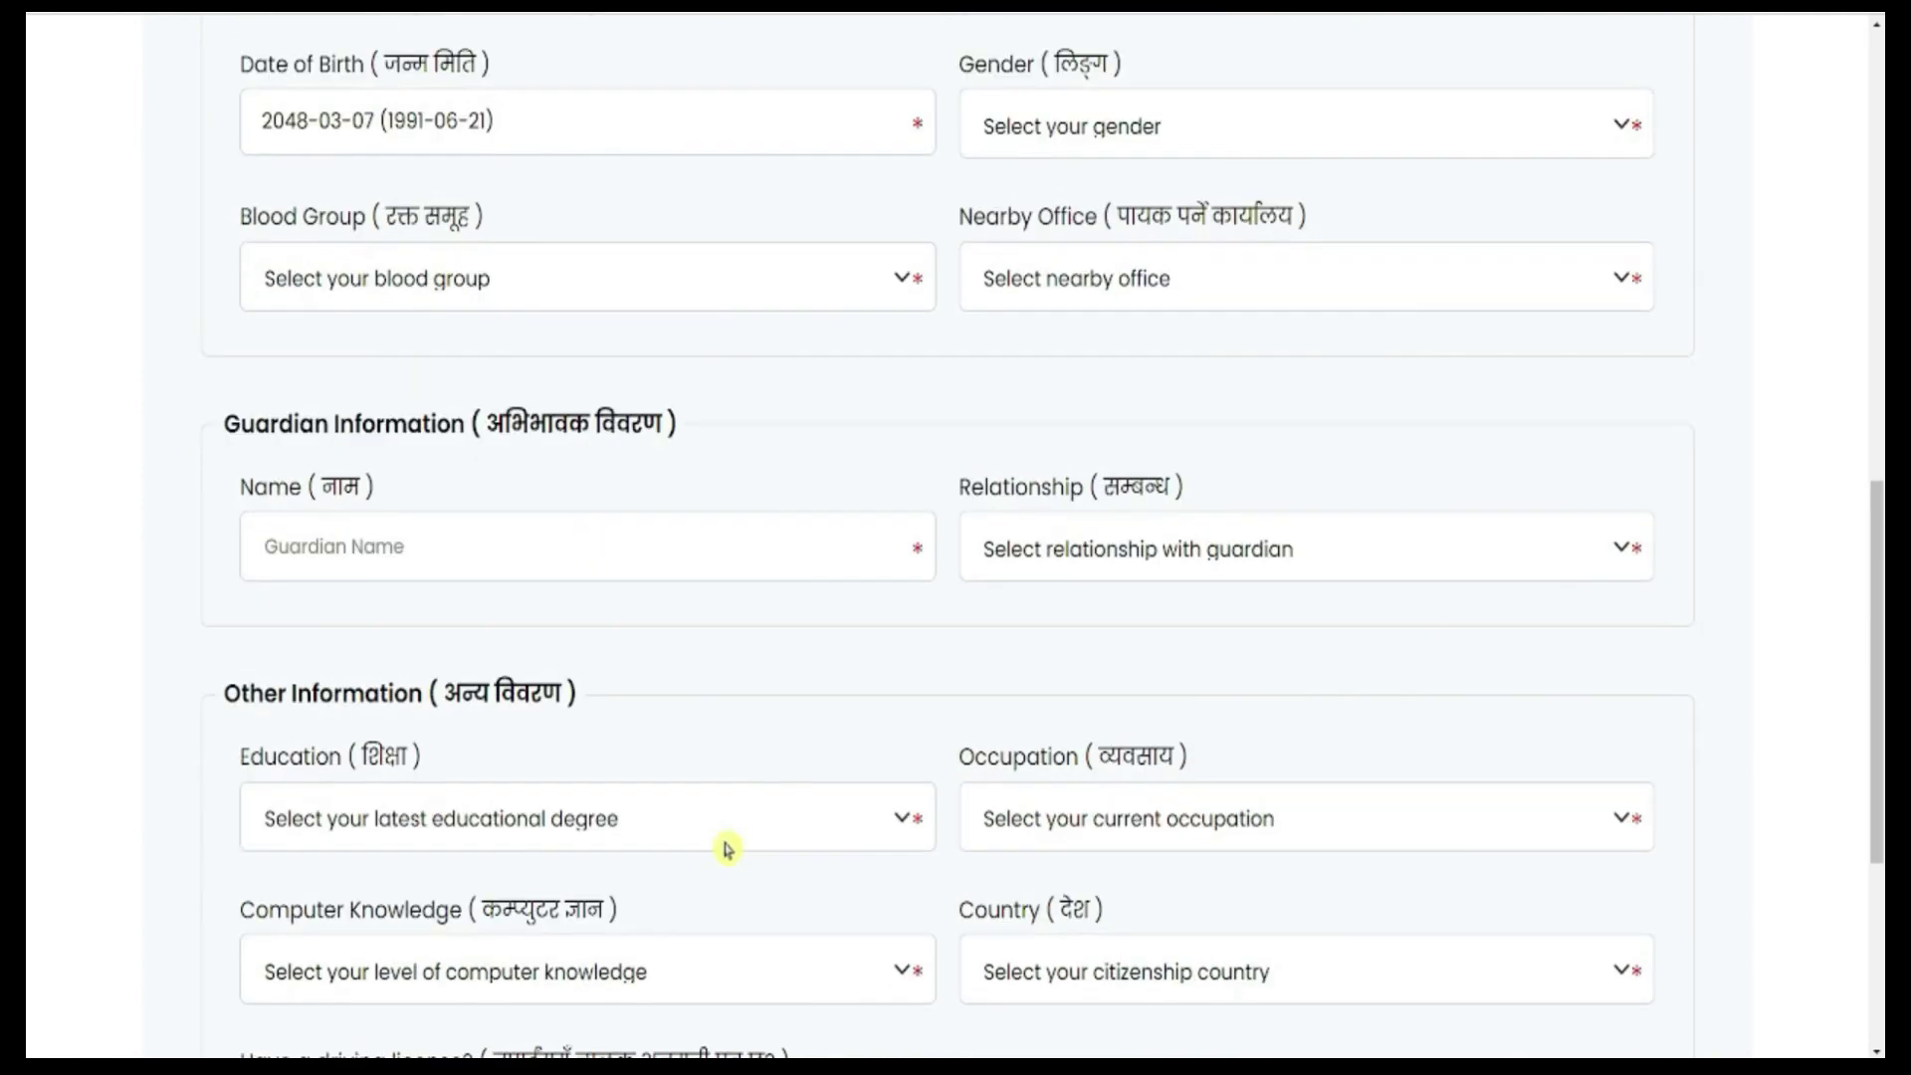
scroll(715, 848, "up", 15)
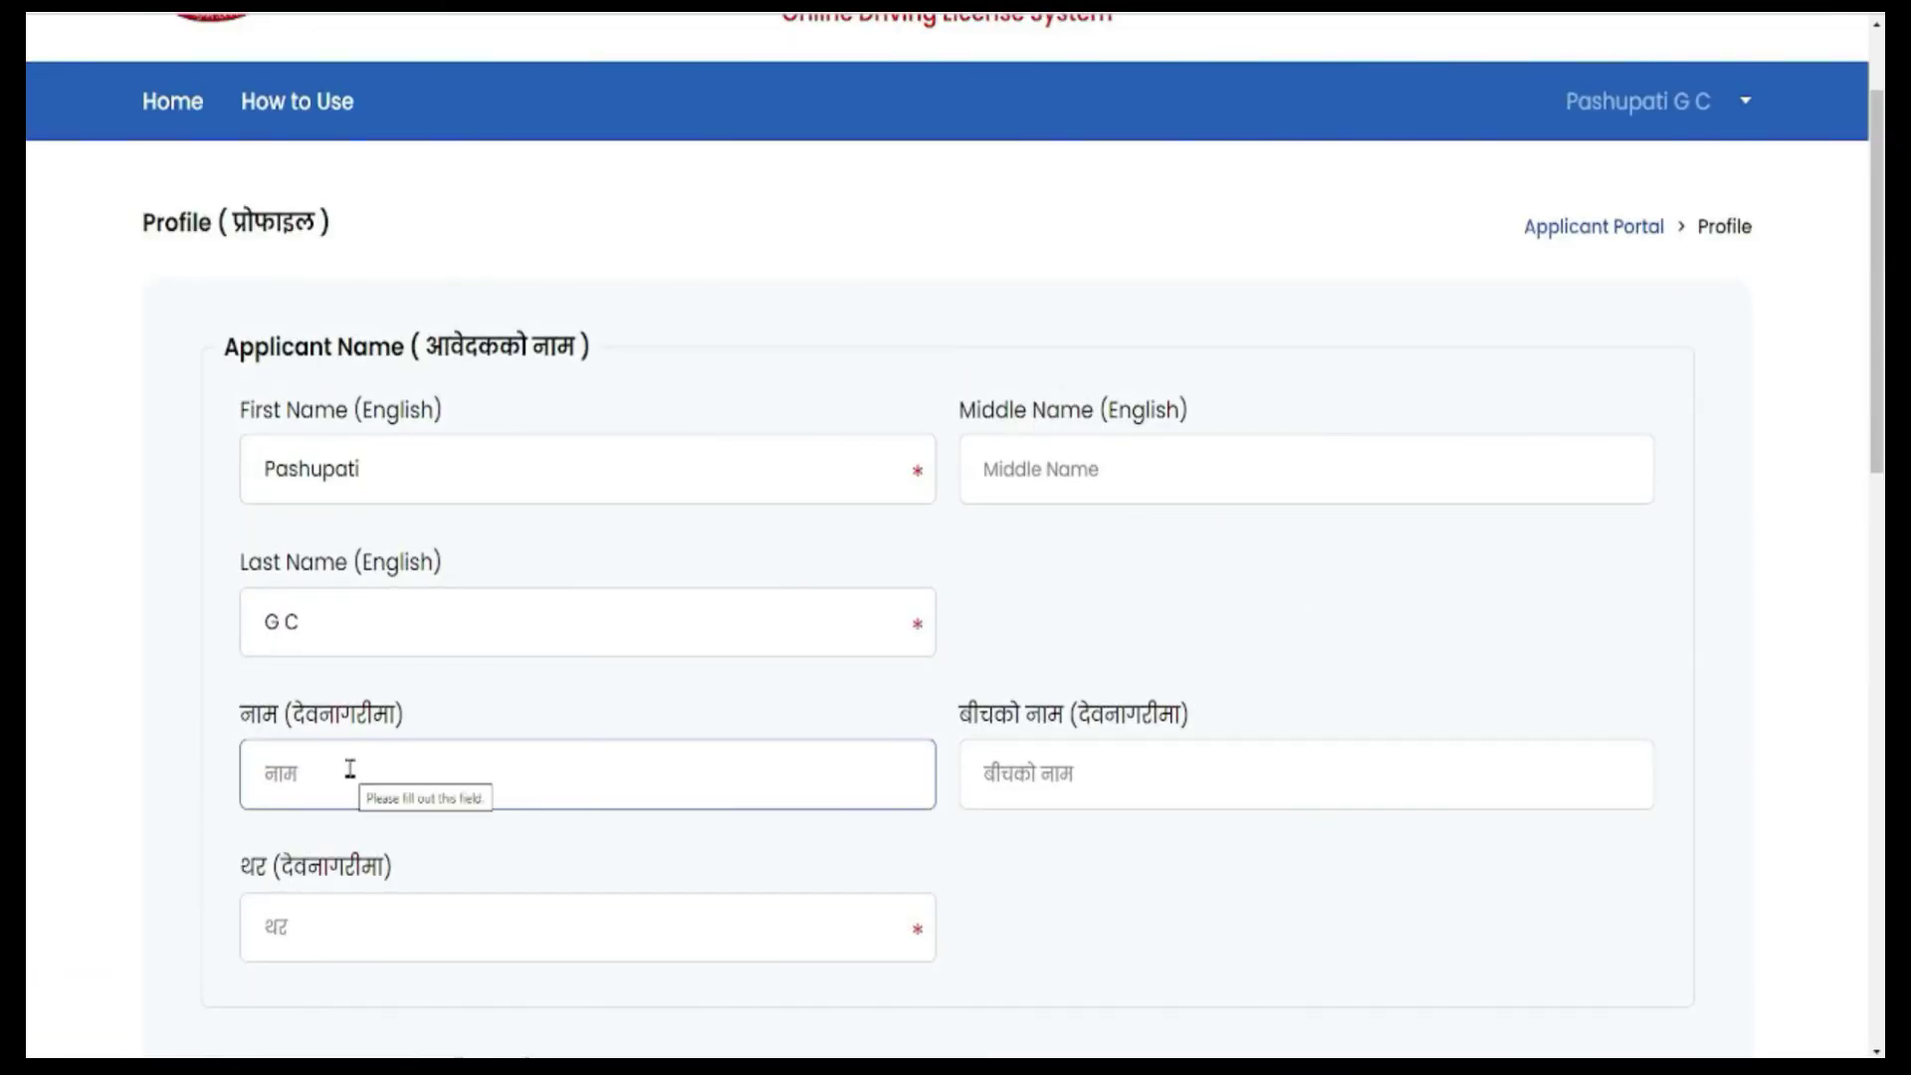
Remove the stray letters so the नाम field stays empty, and open a new tab.
type("k")
key("BackSpace")
type("p")
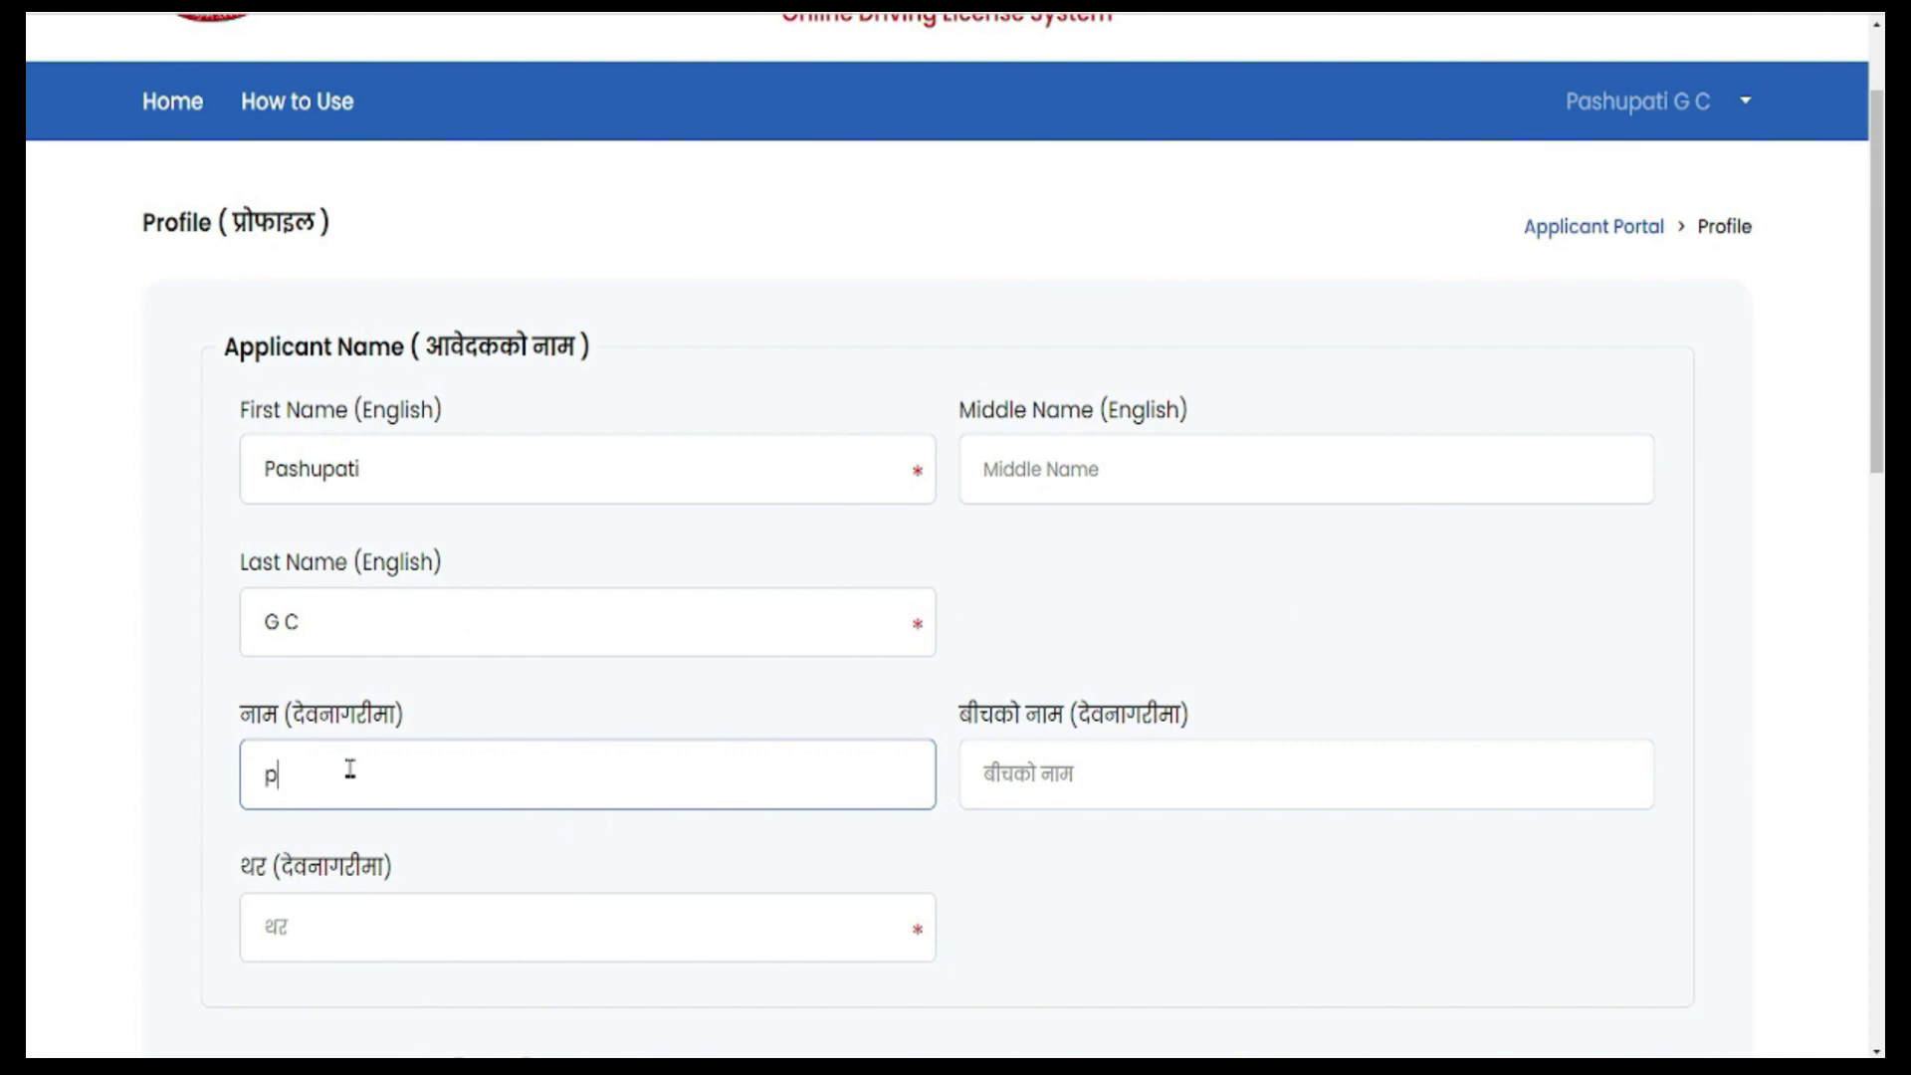
key("BackSpace")
key("ctrl+t")
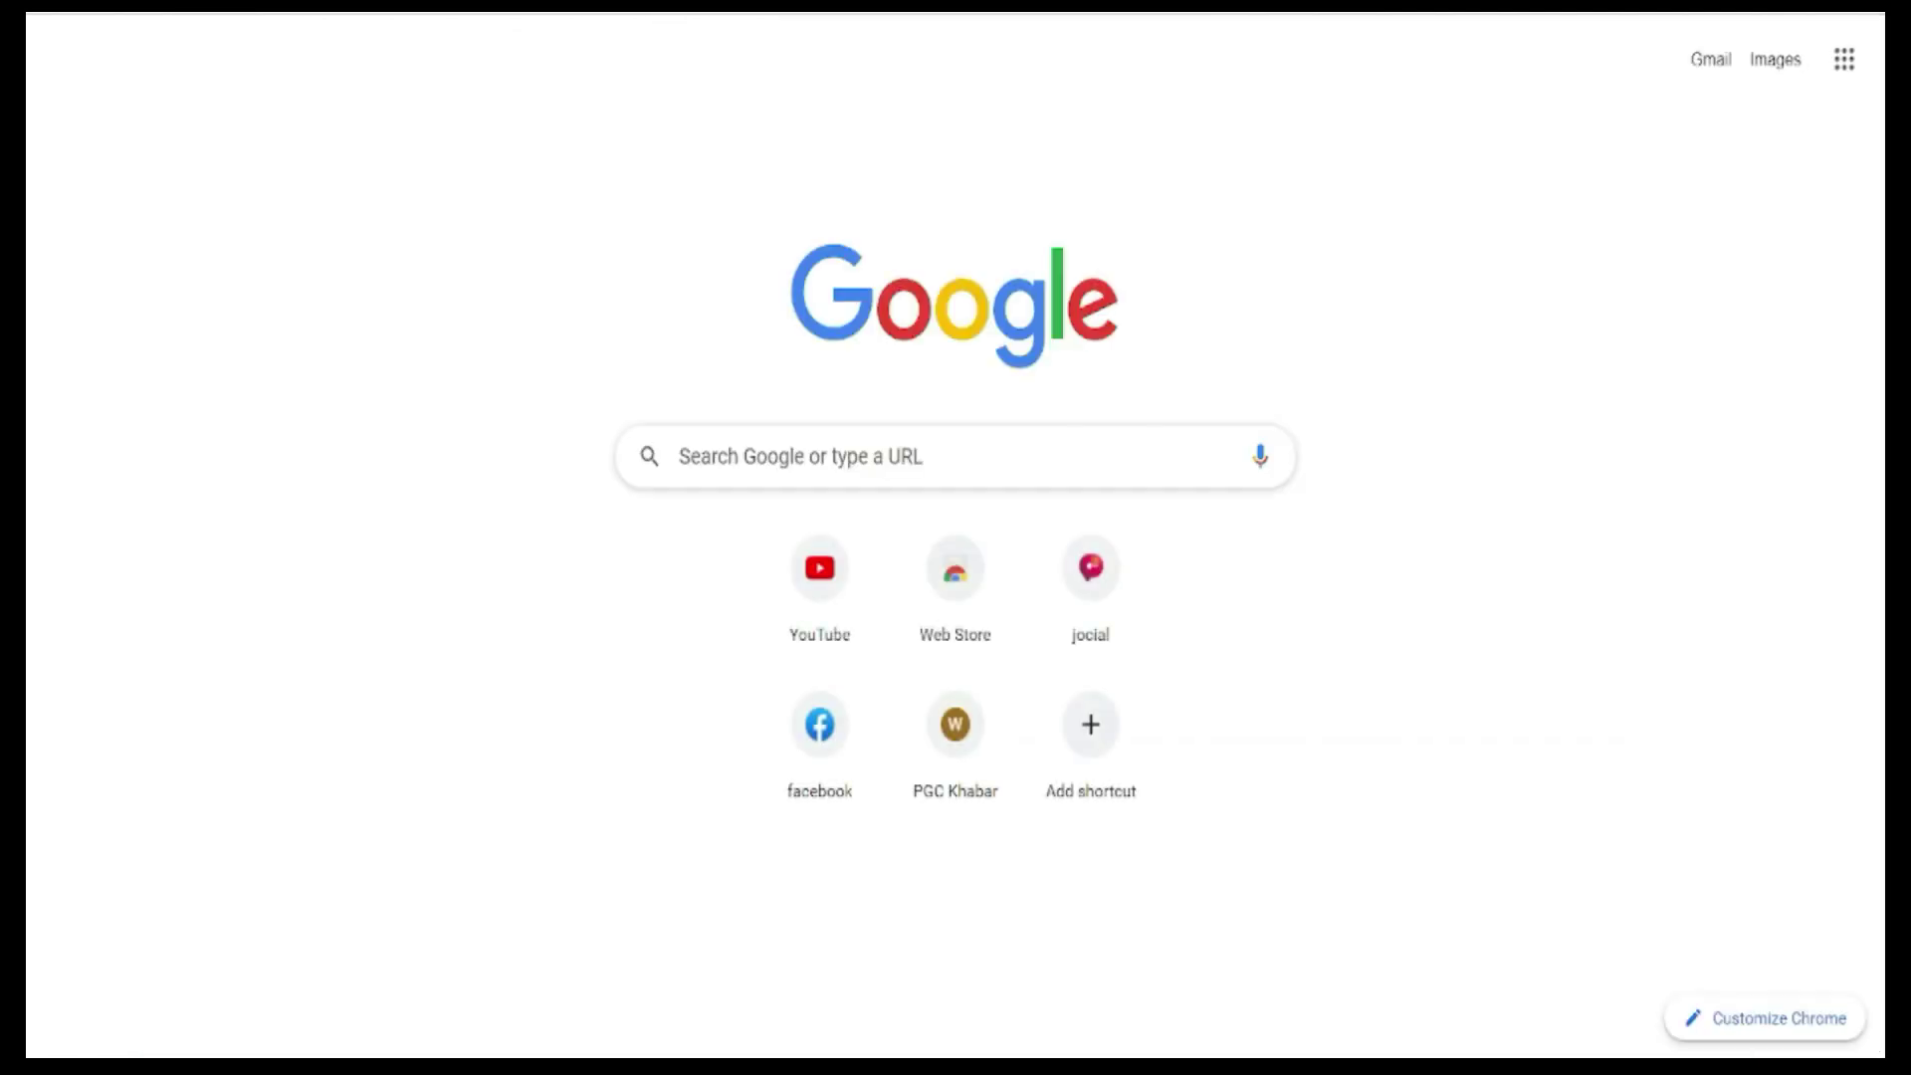
Copy the converted first name from the Preeti to Unicode converter into the नाम field.
type("pr")
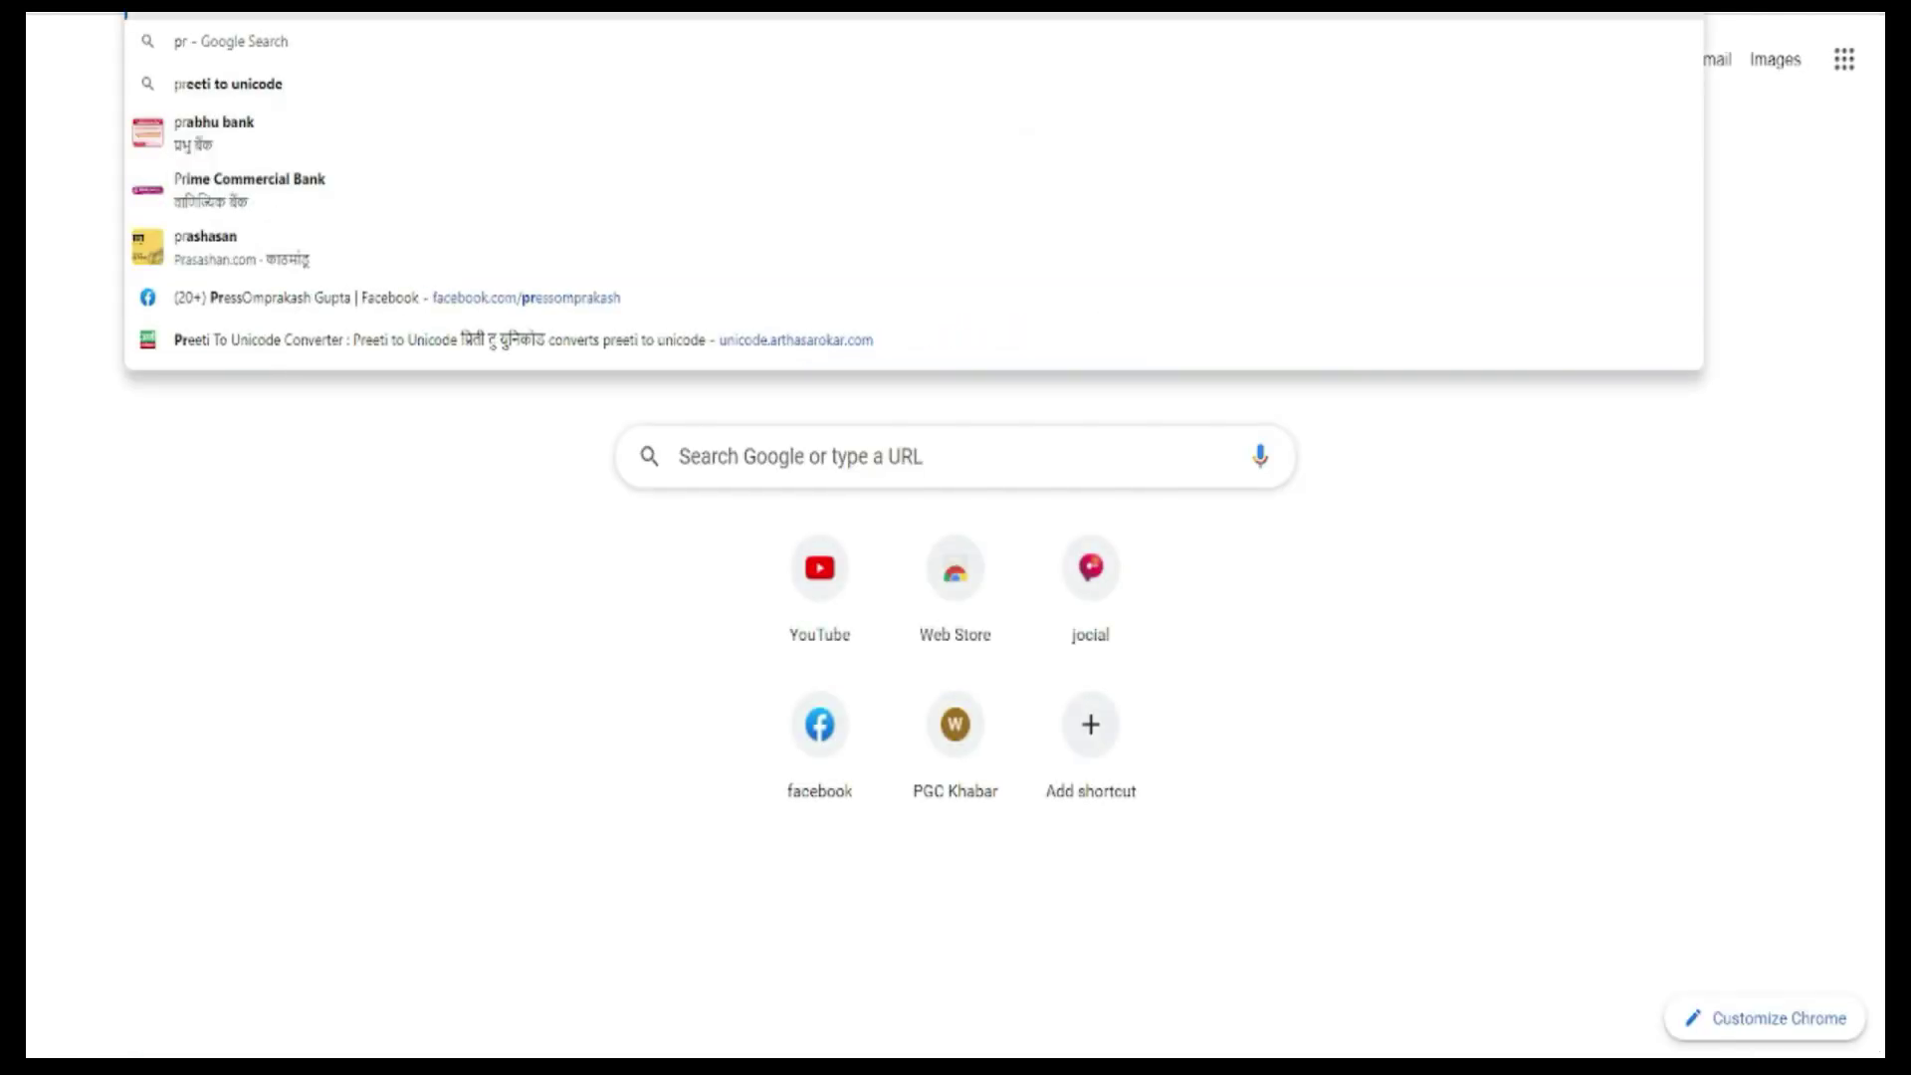
key("Return")
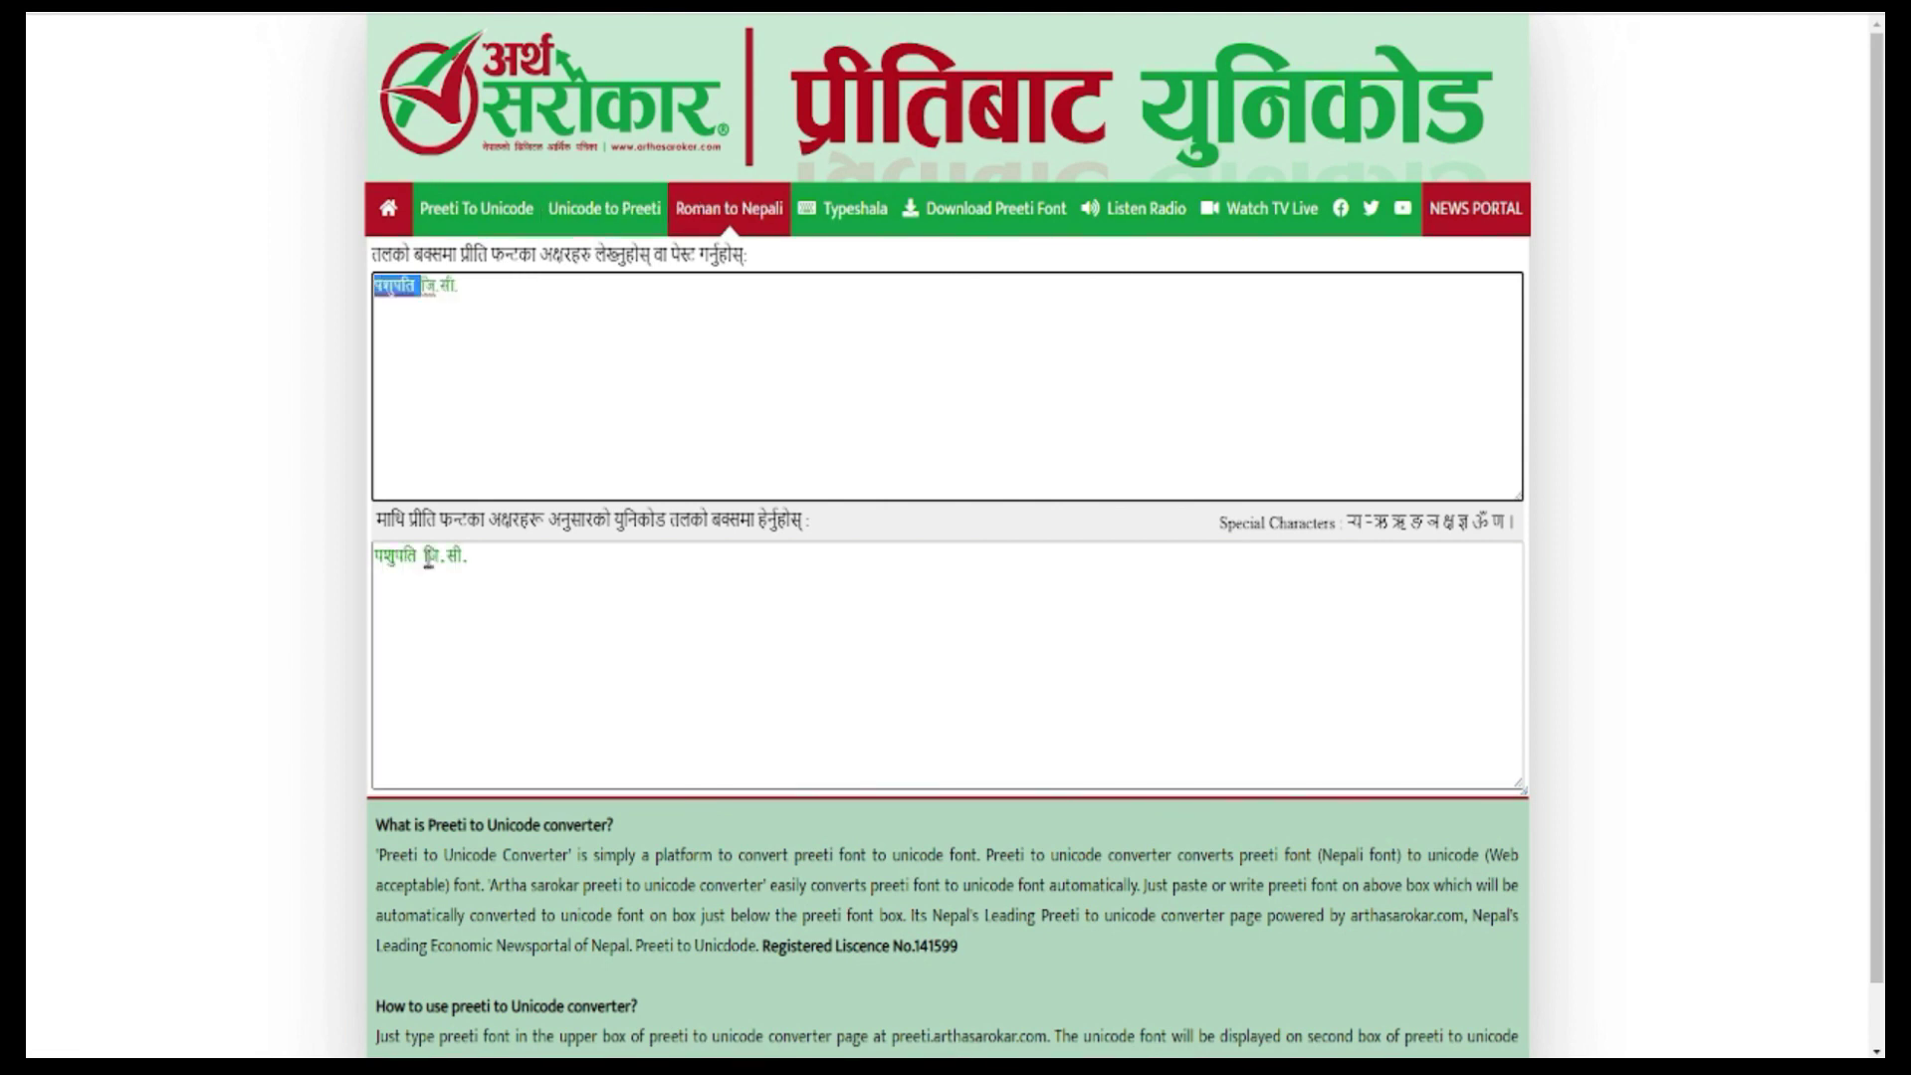
left_click_drag(417, 554, 350, 554)
right_click(402, 564)
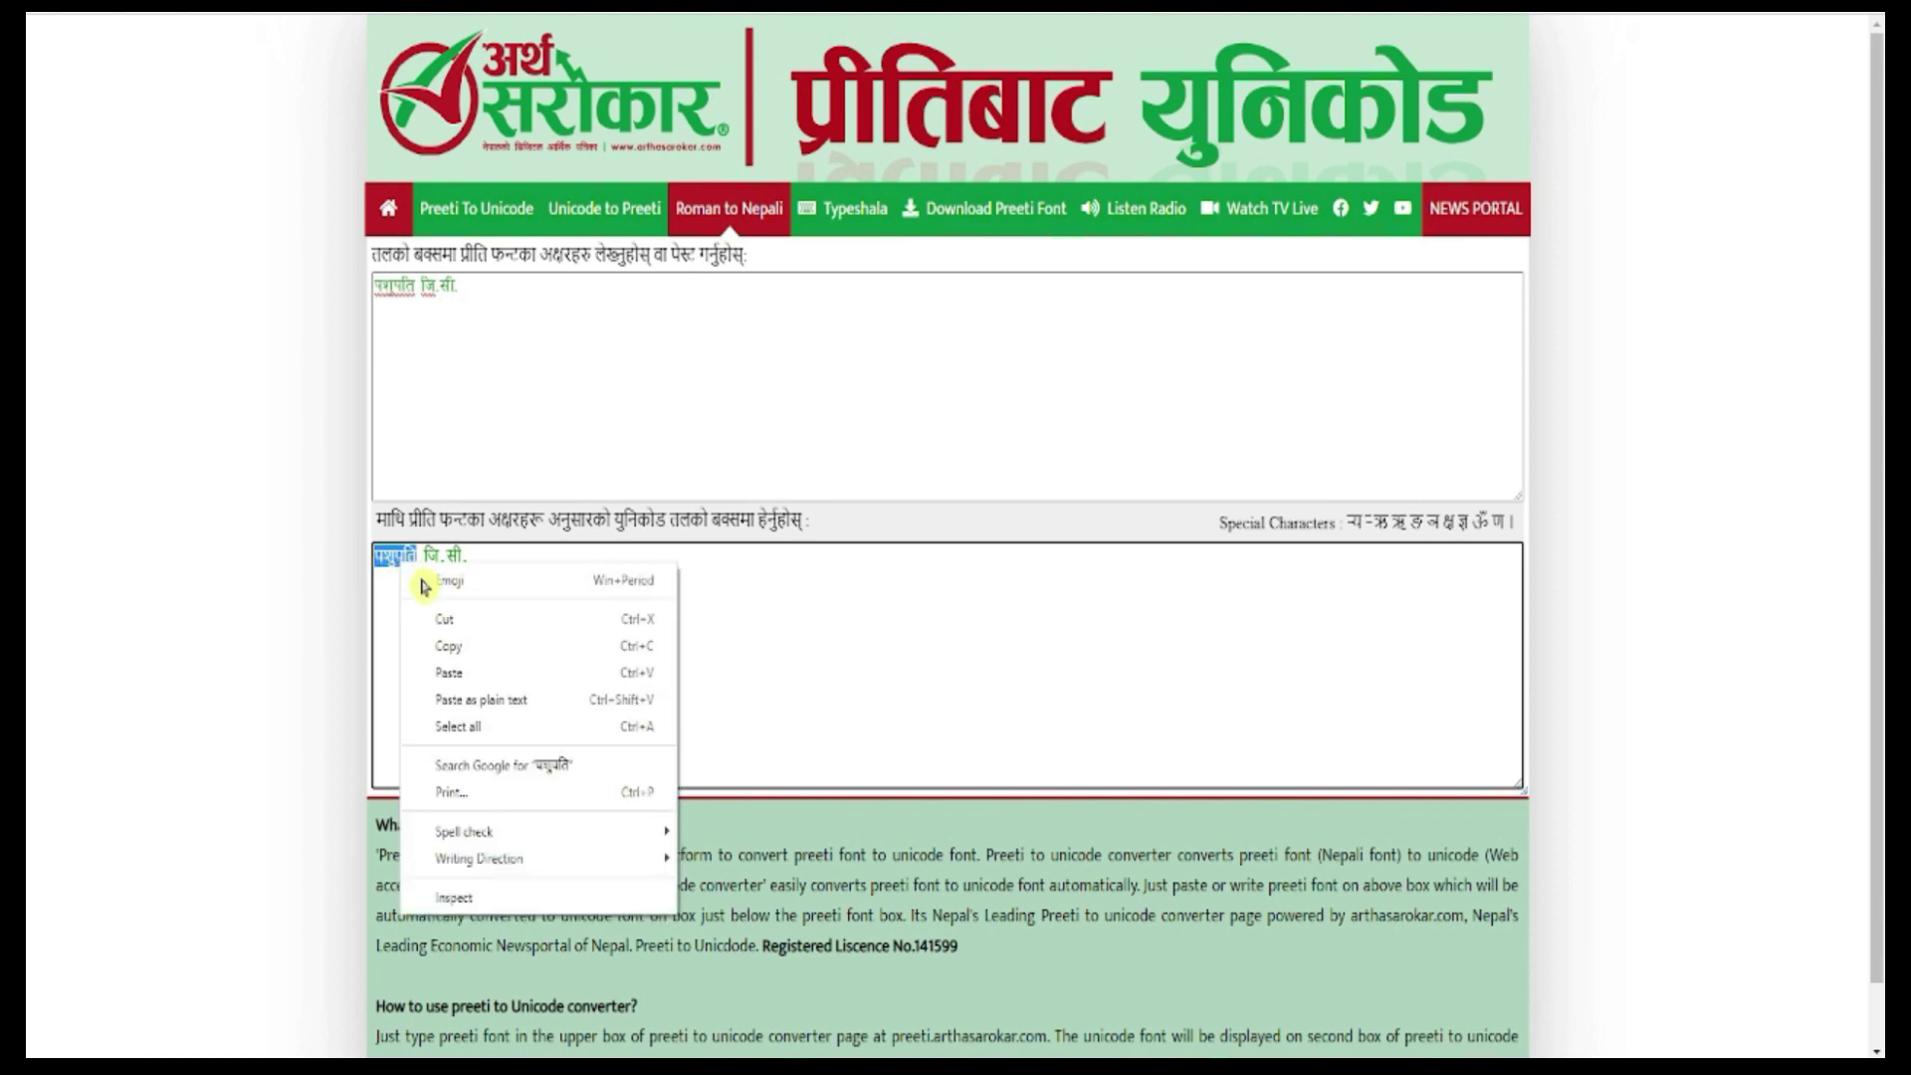
left_click(450, 646)
key("alt+Tab")
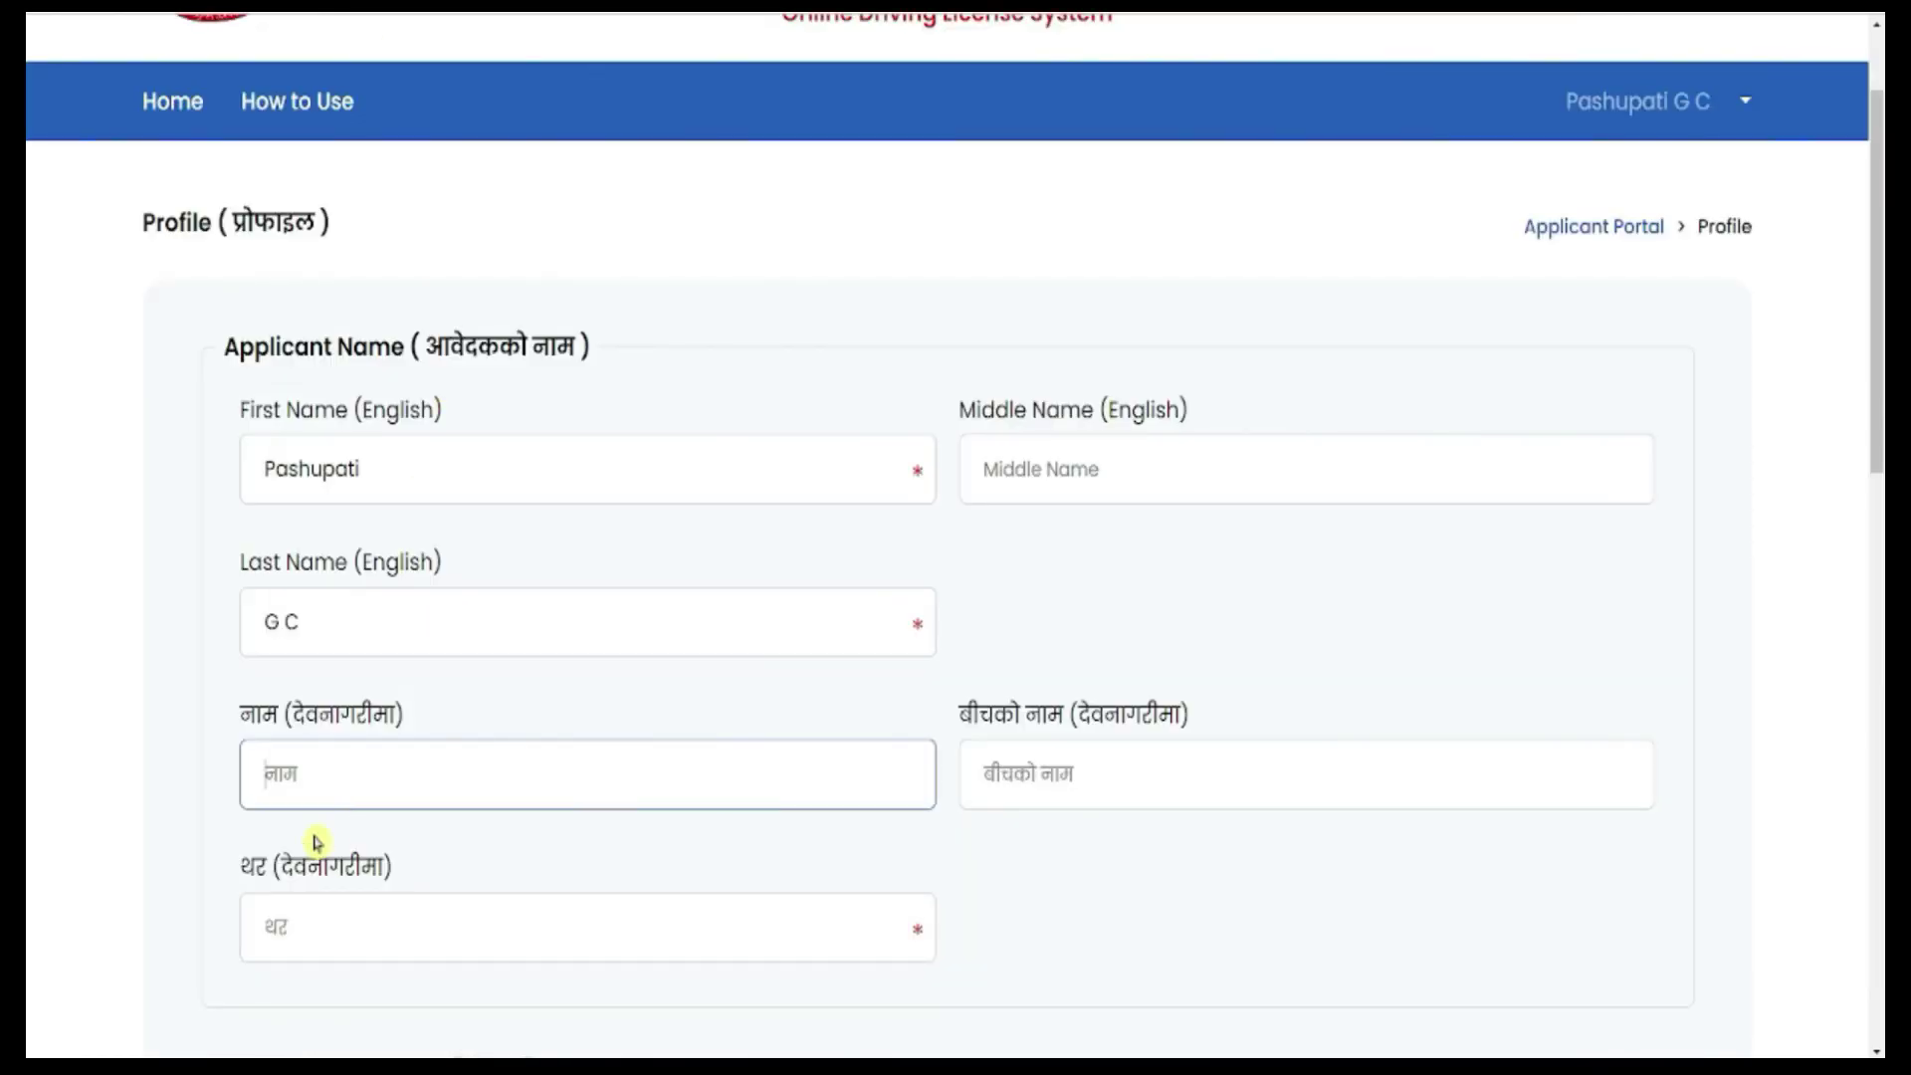
right_click(283, 775)
left_click(349, 624)
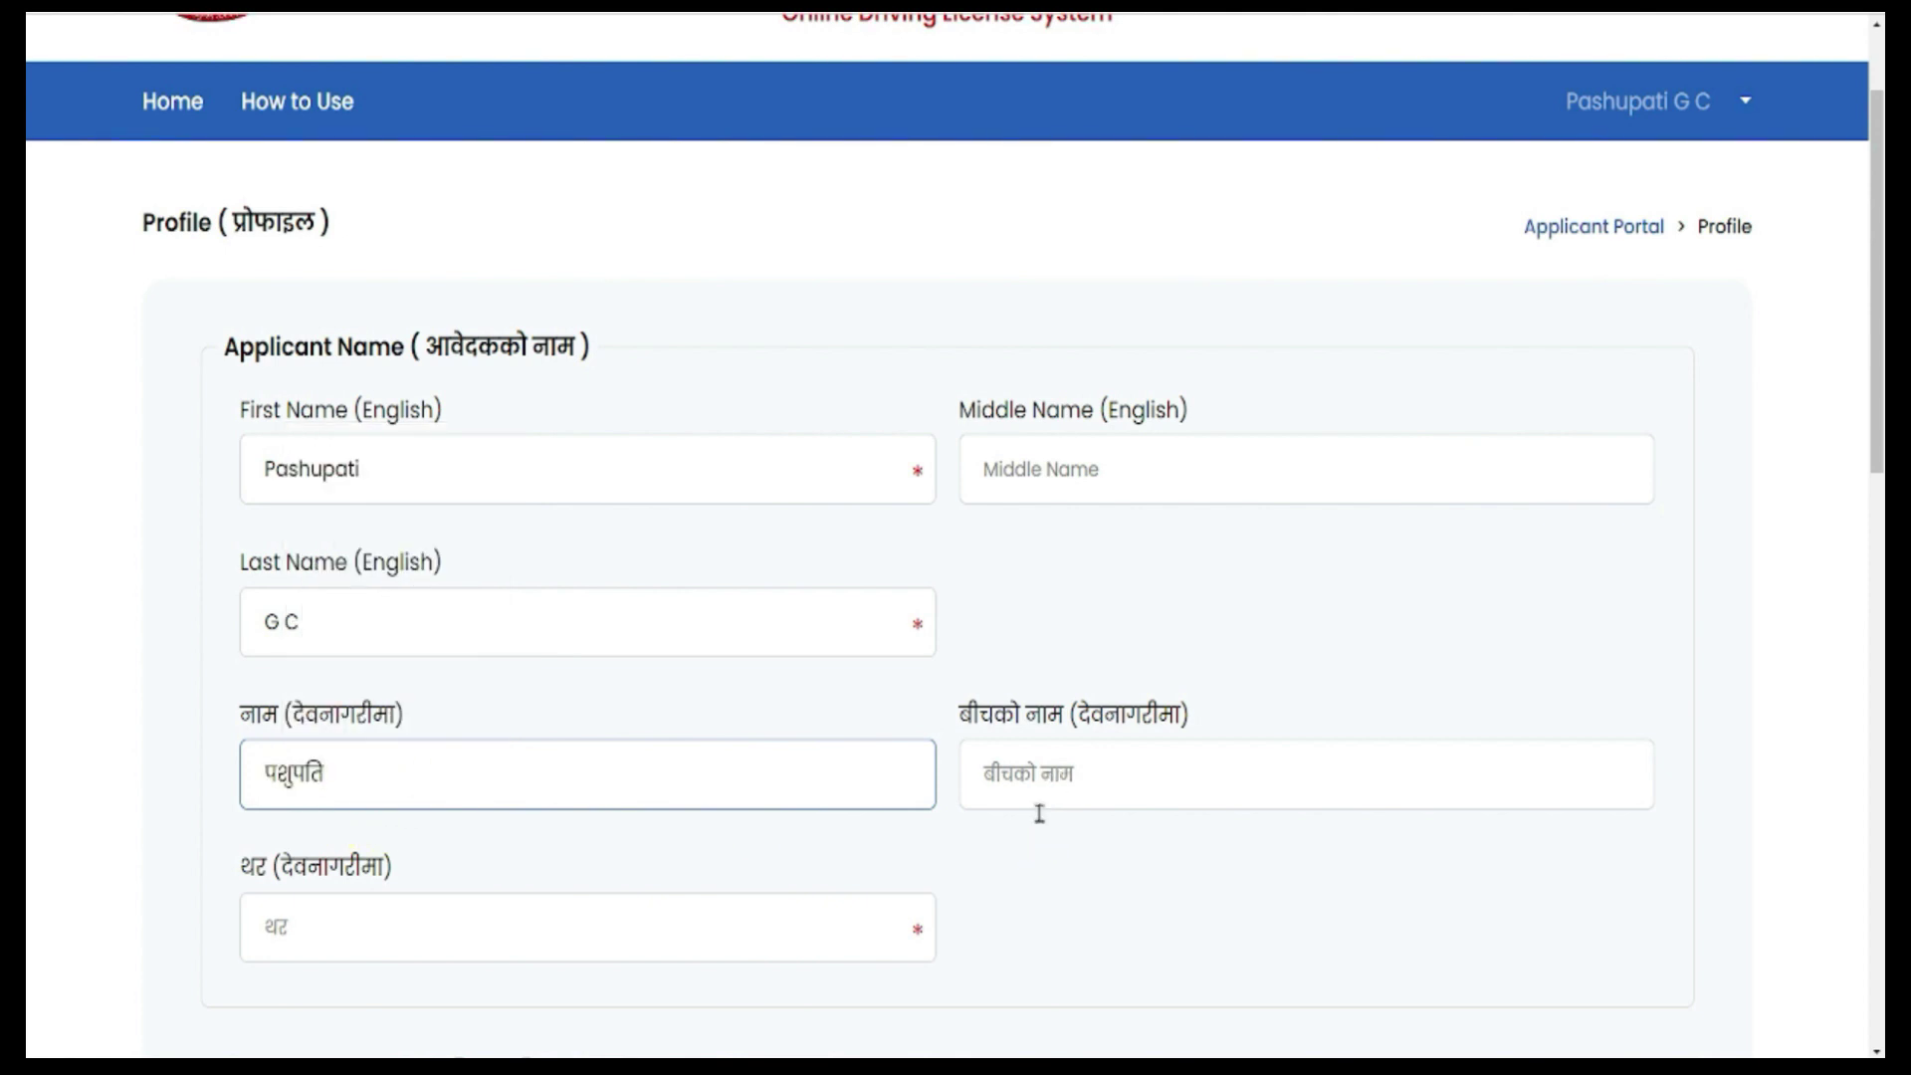
Copy the converted surname from the converter and paste it into the थर field.
left_click(389, 936)
left_click(742, 6)
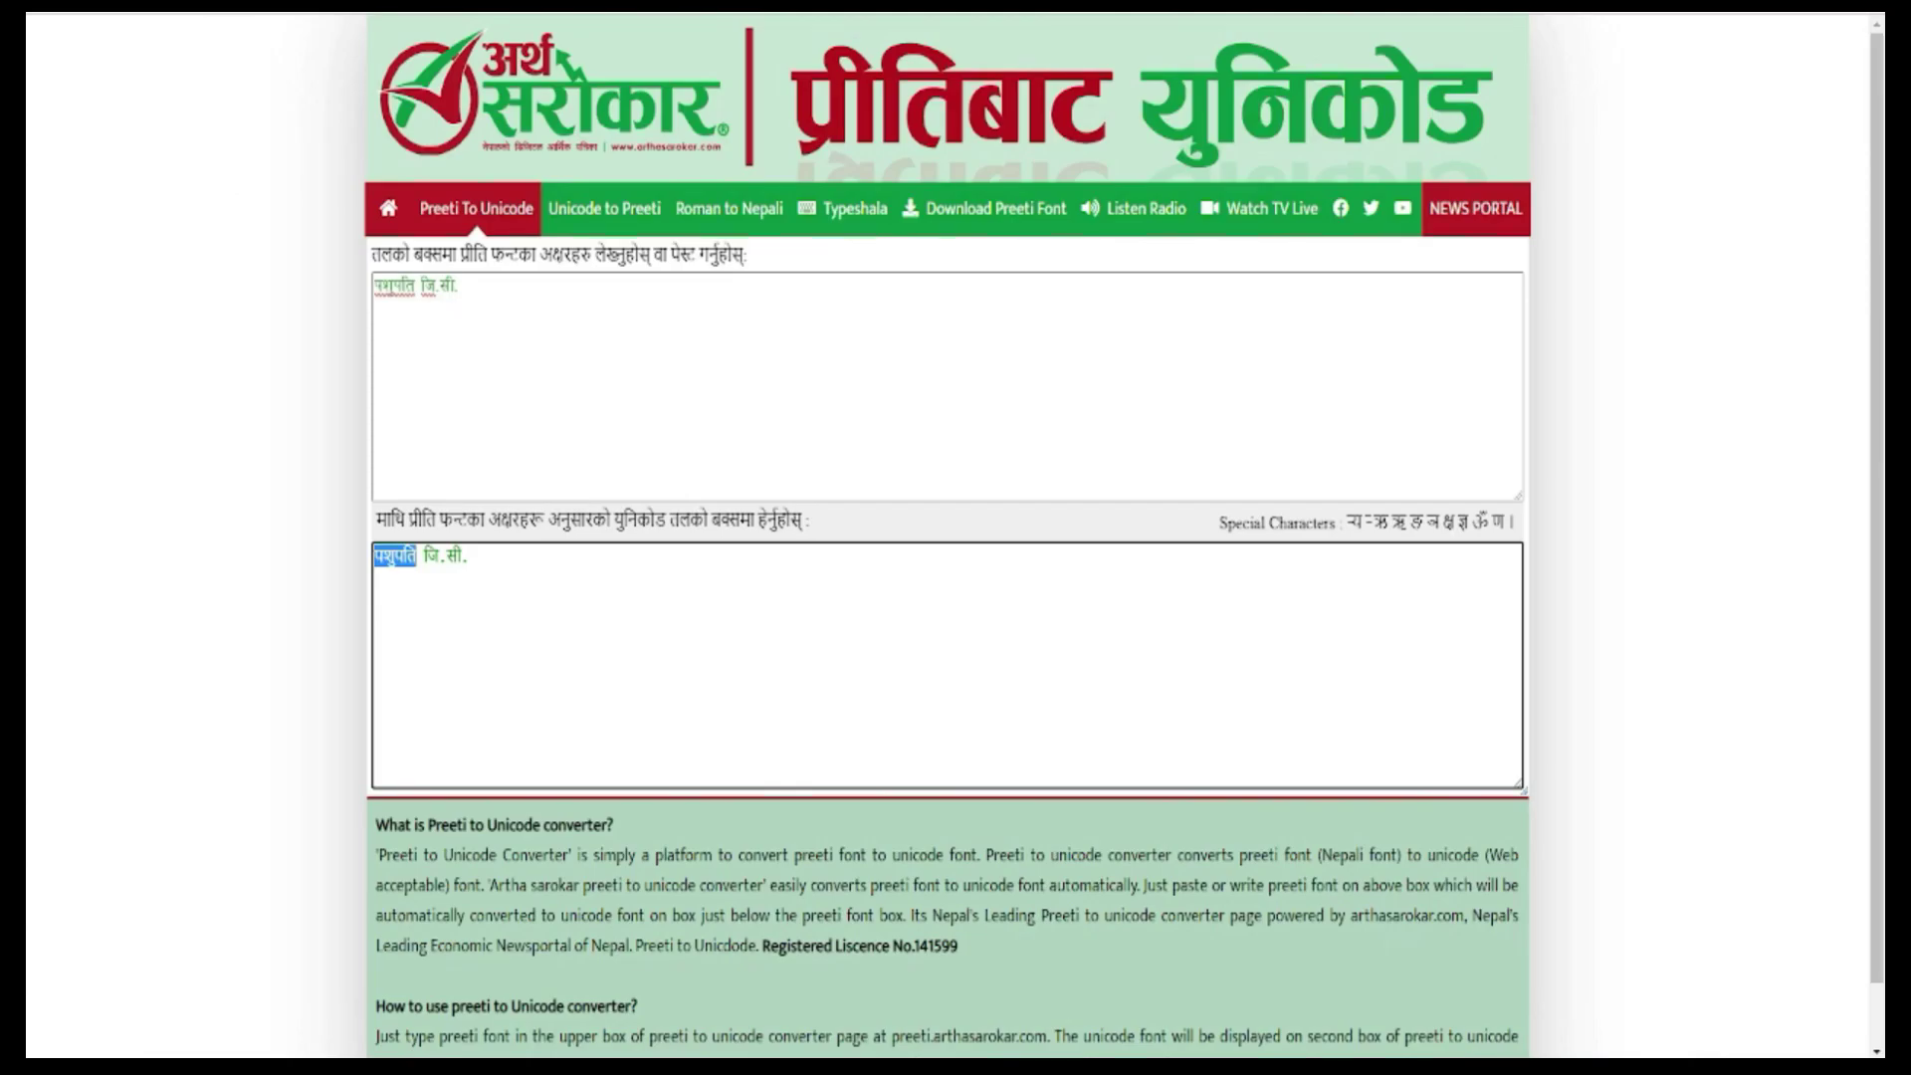
left_click_drag(478, 557, 426, 557)
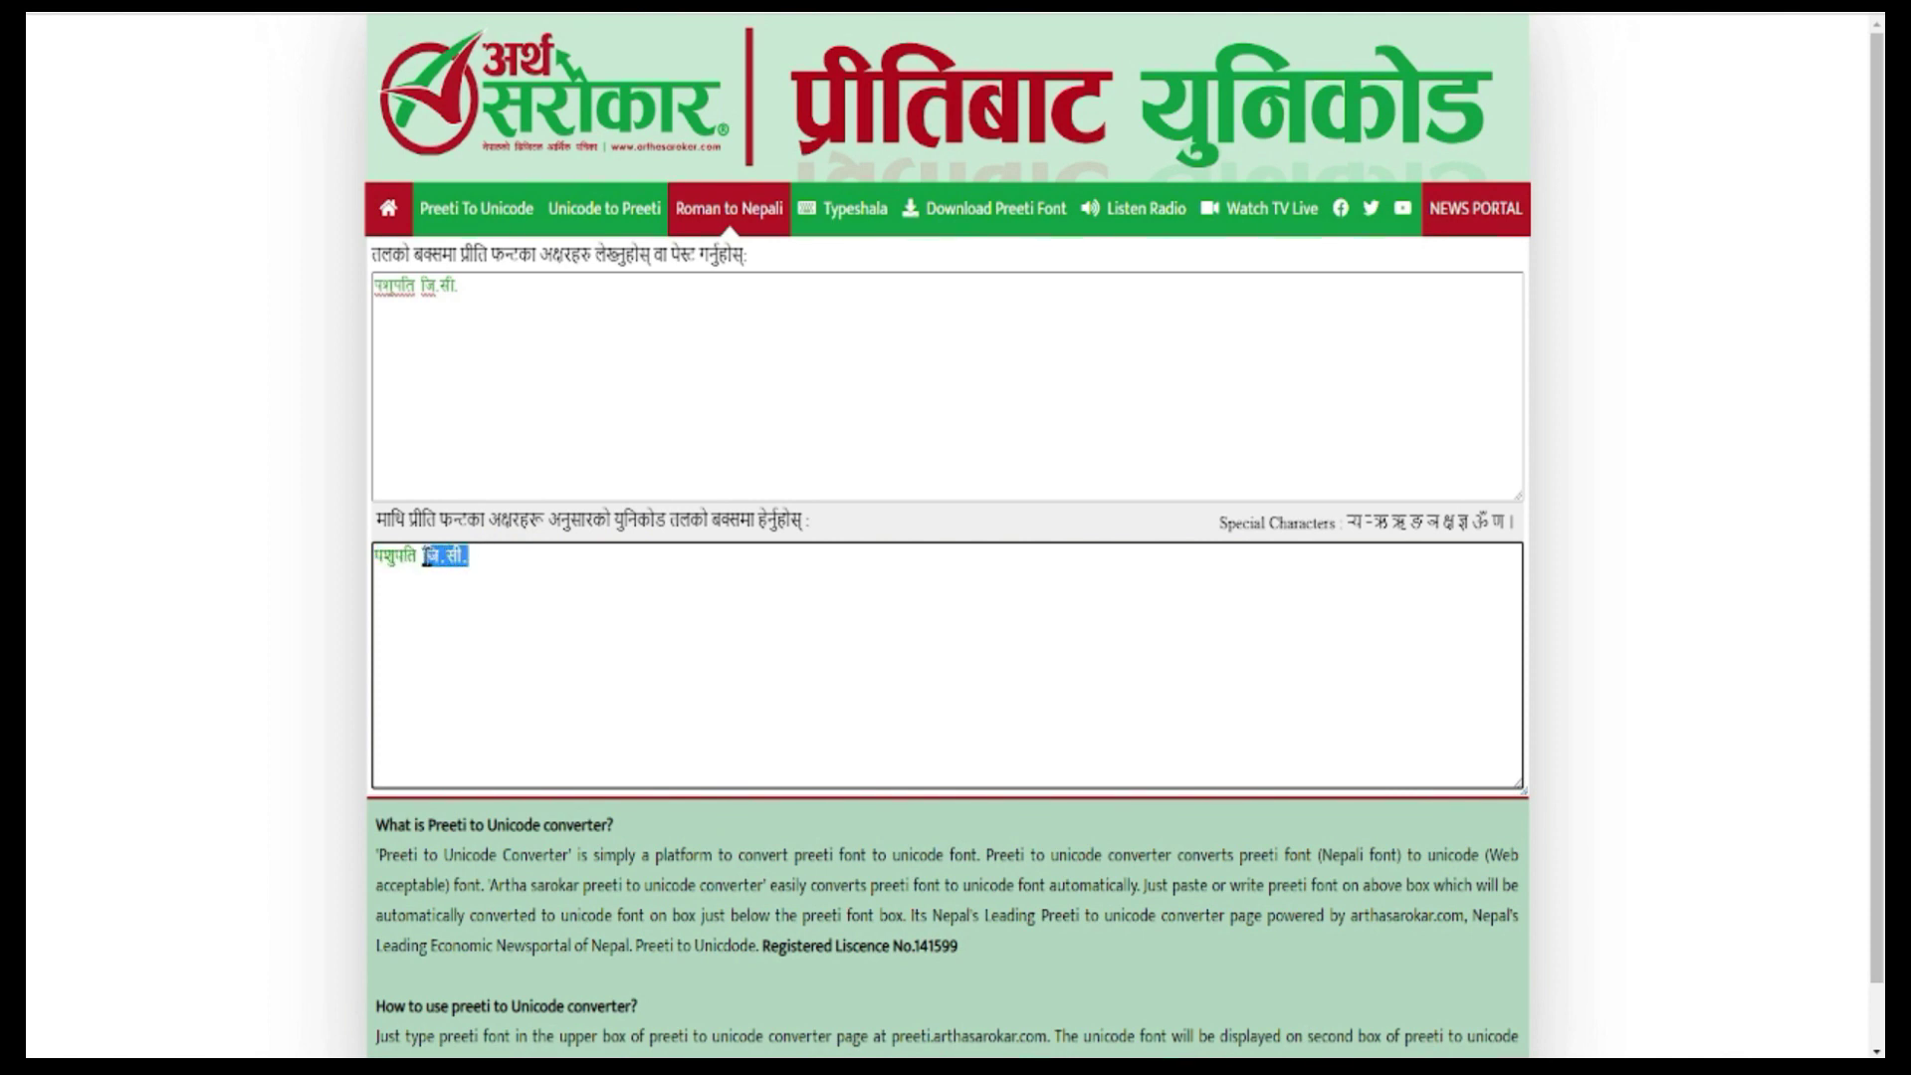
right_click(426, 557)
left_click(498, 633)
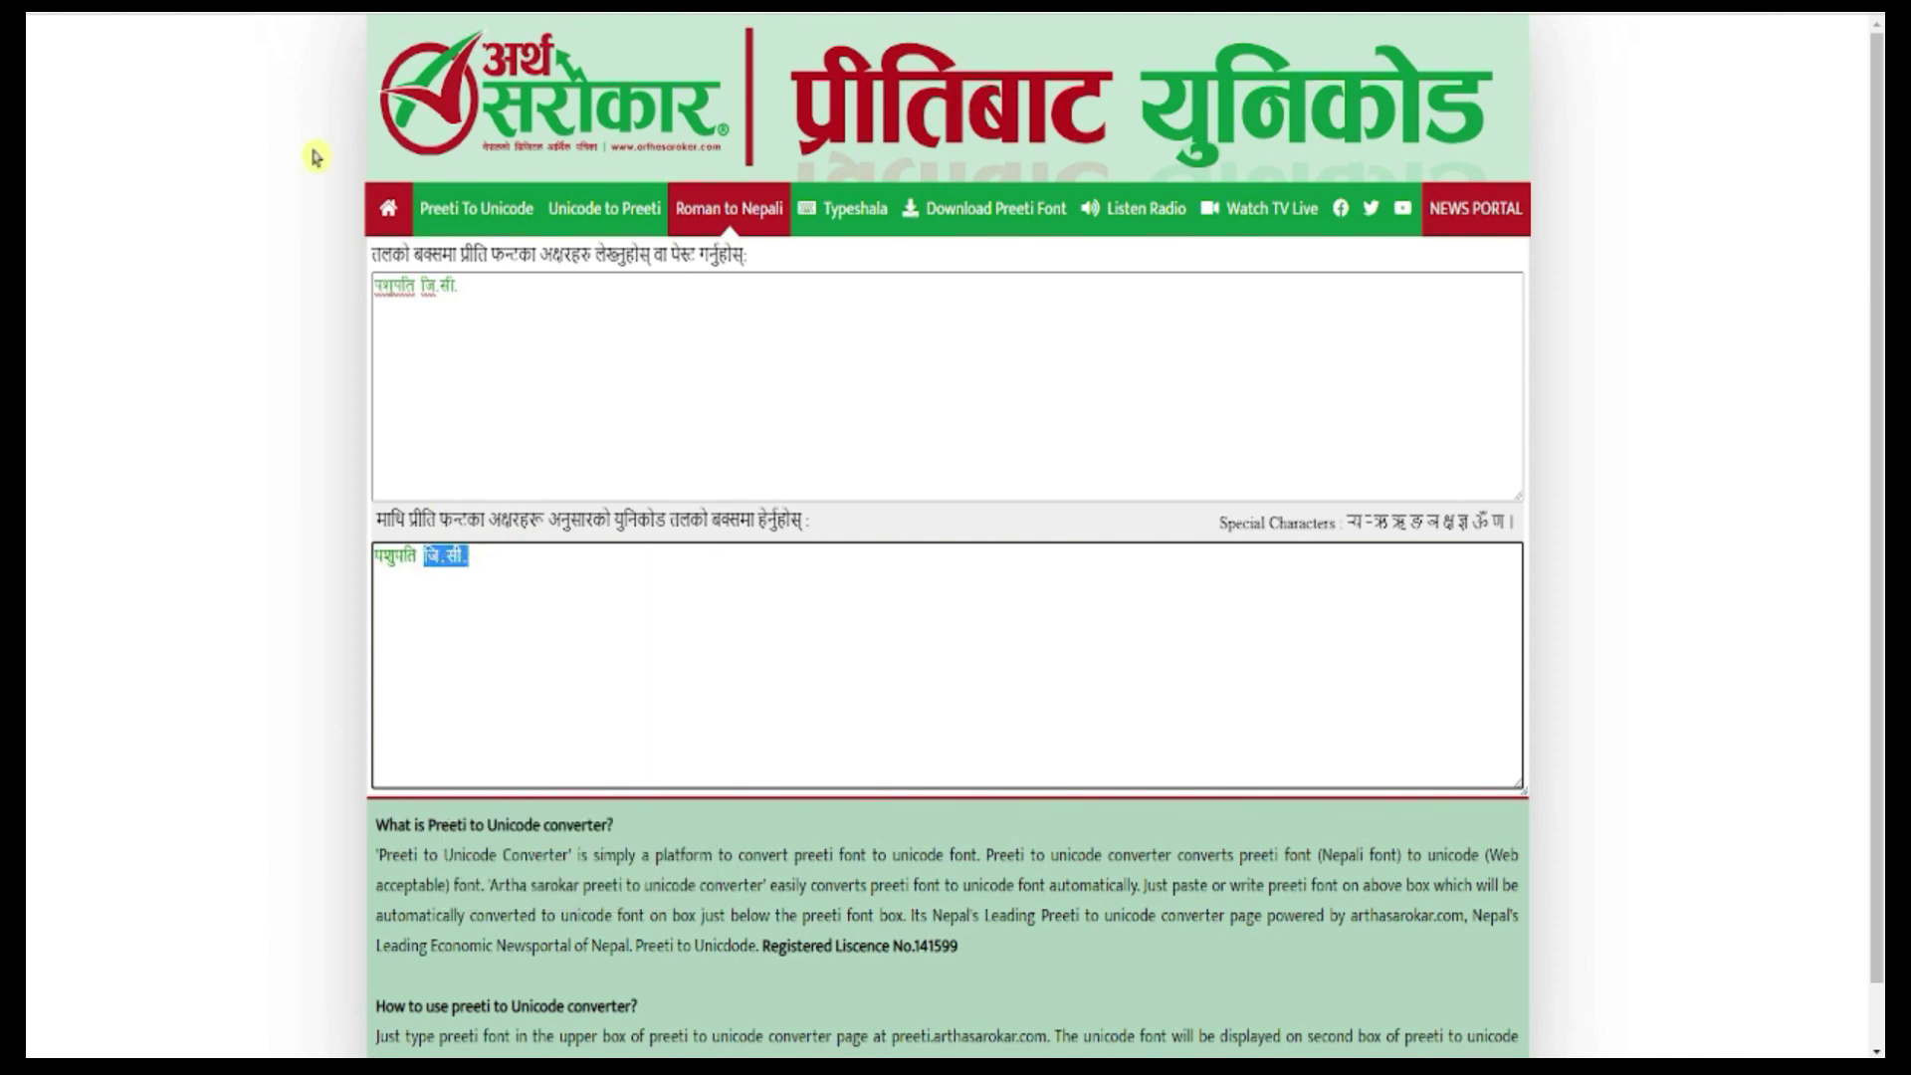
left_click(477, 6)
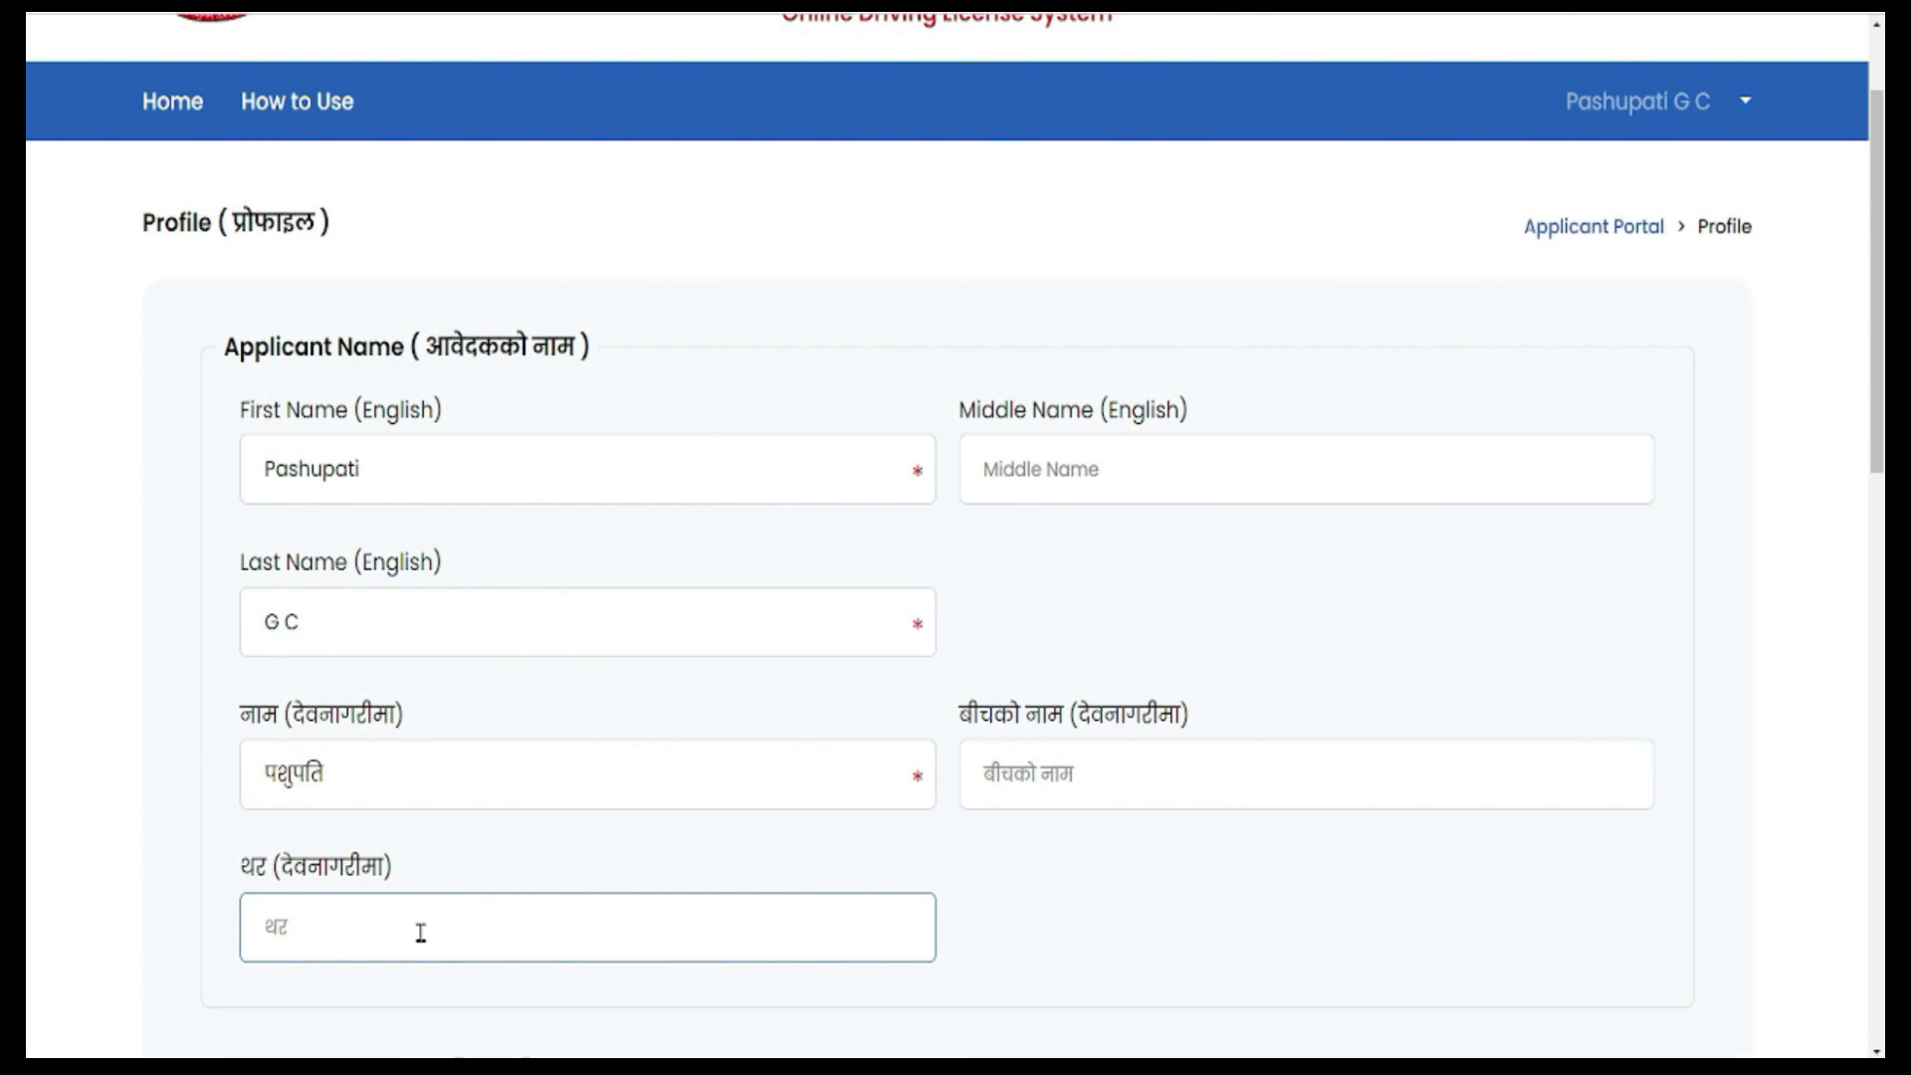
key("ctrl+v")
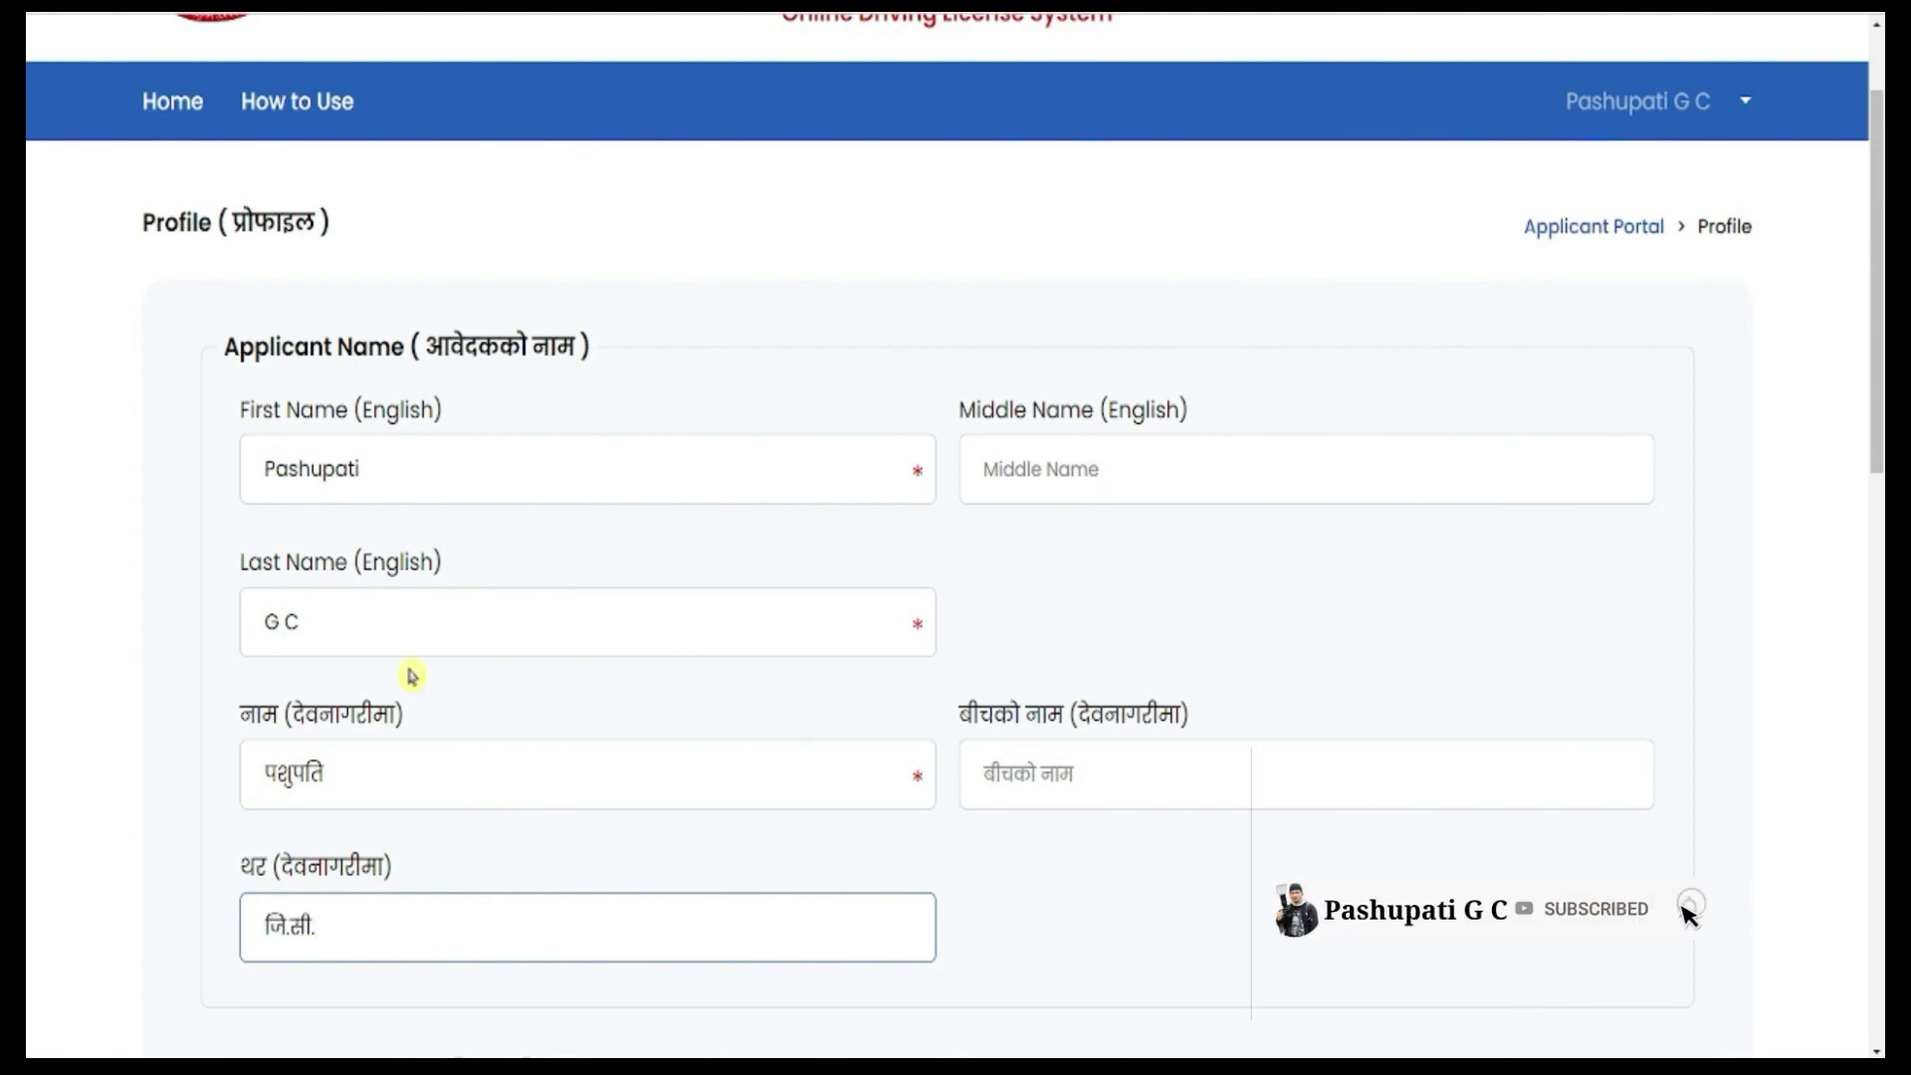
Choose Male for Gender, A+ for Blood Group, and Transport Management Office, Tulsipur as Nearby Office.
scroll(1335, 738, "down", 5)
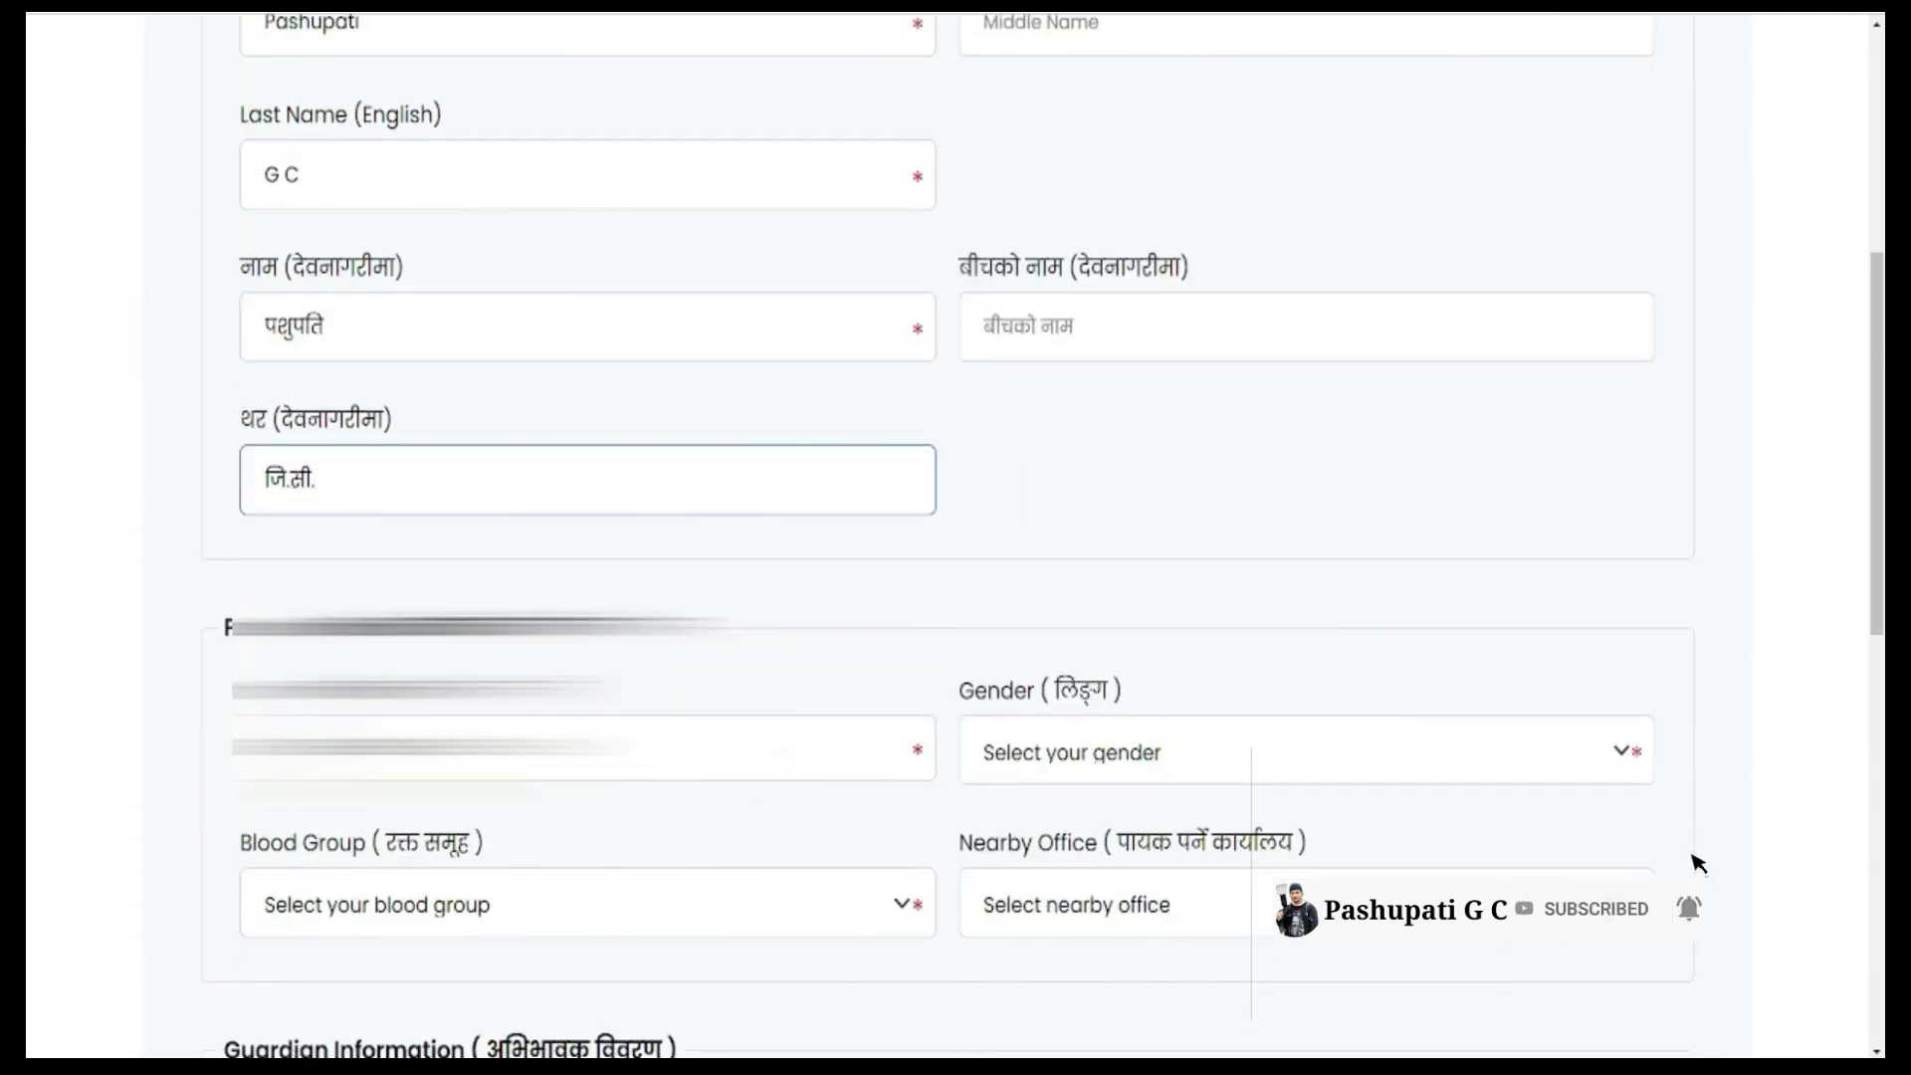
scroll(926, 776, "down", 1)
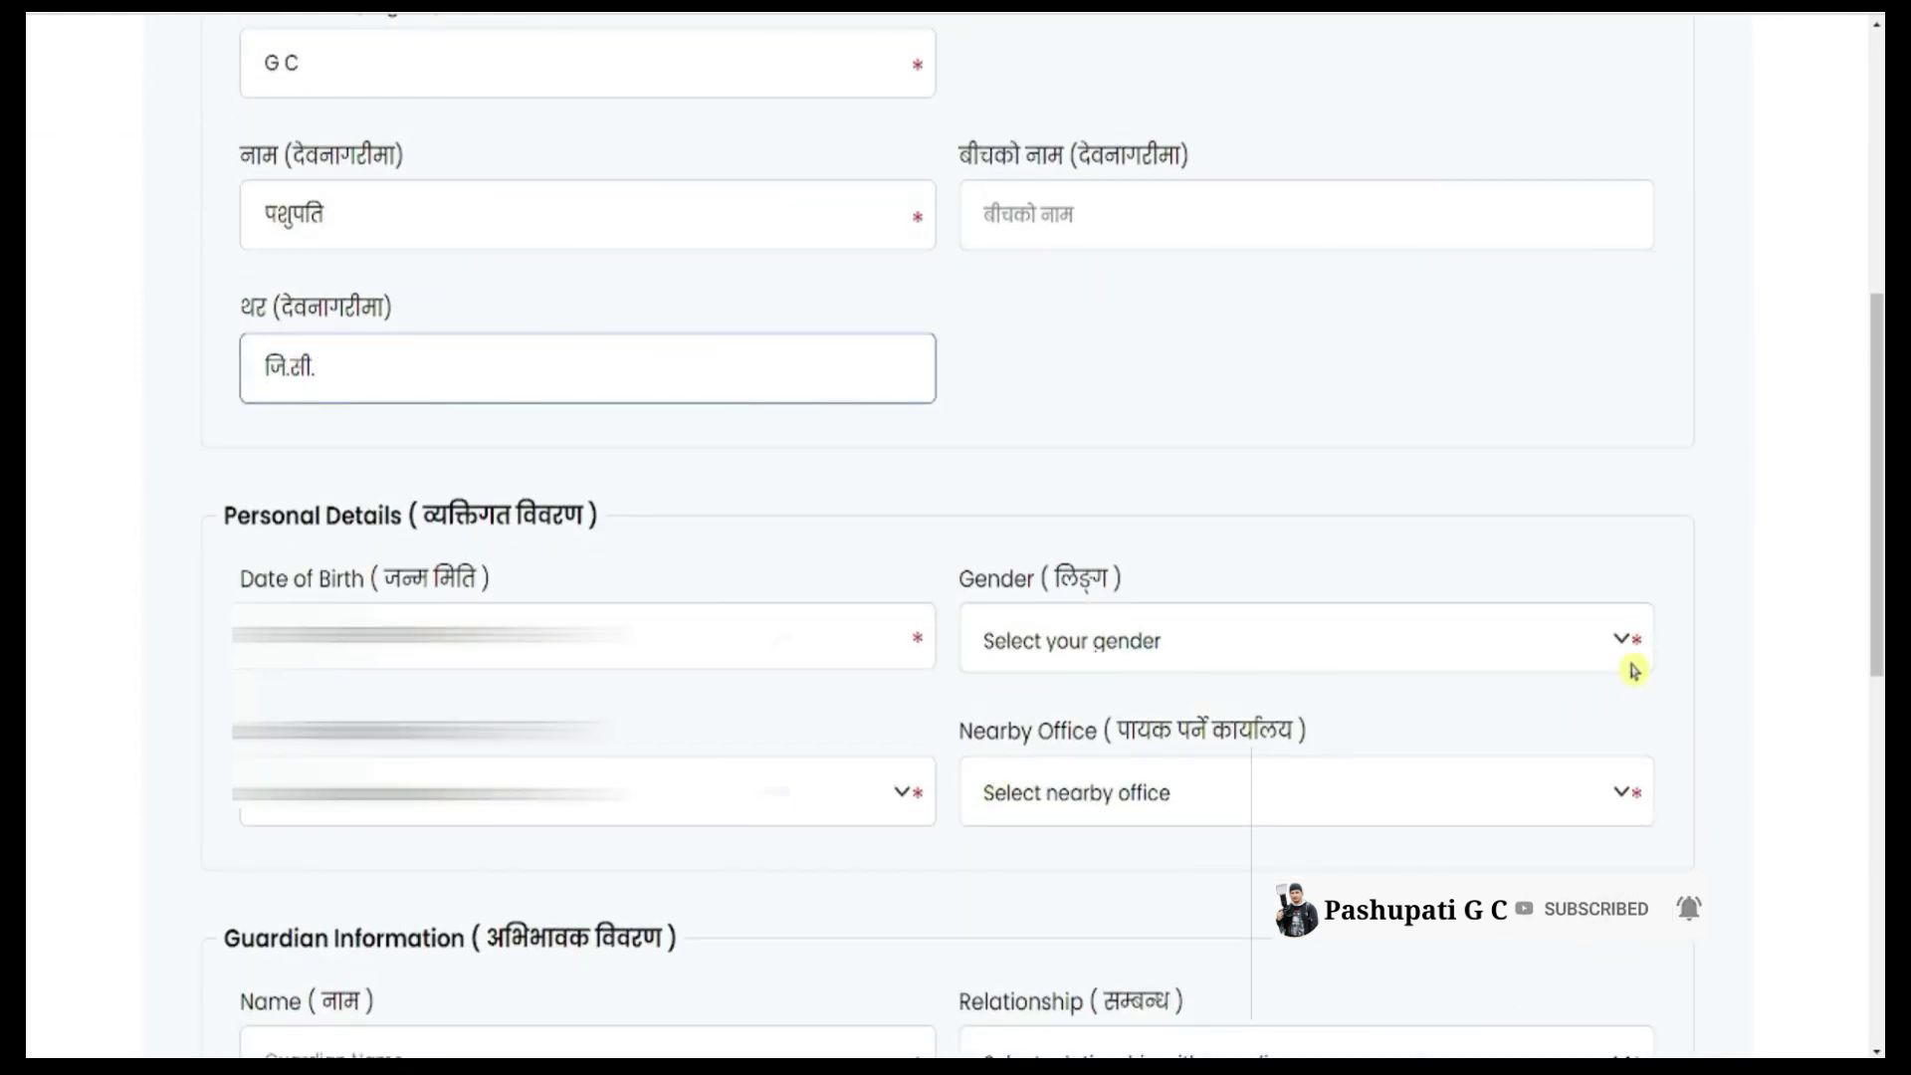
left_click(1623, 647)
left_click(1049, 722)
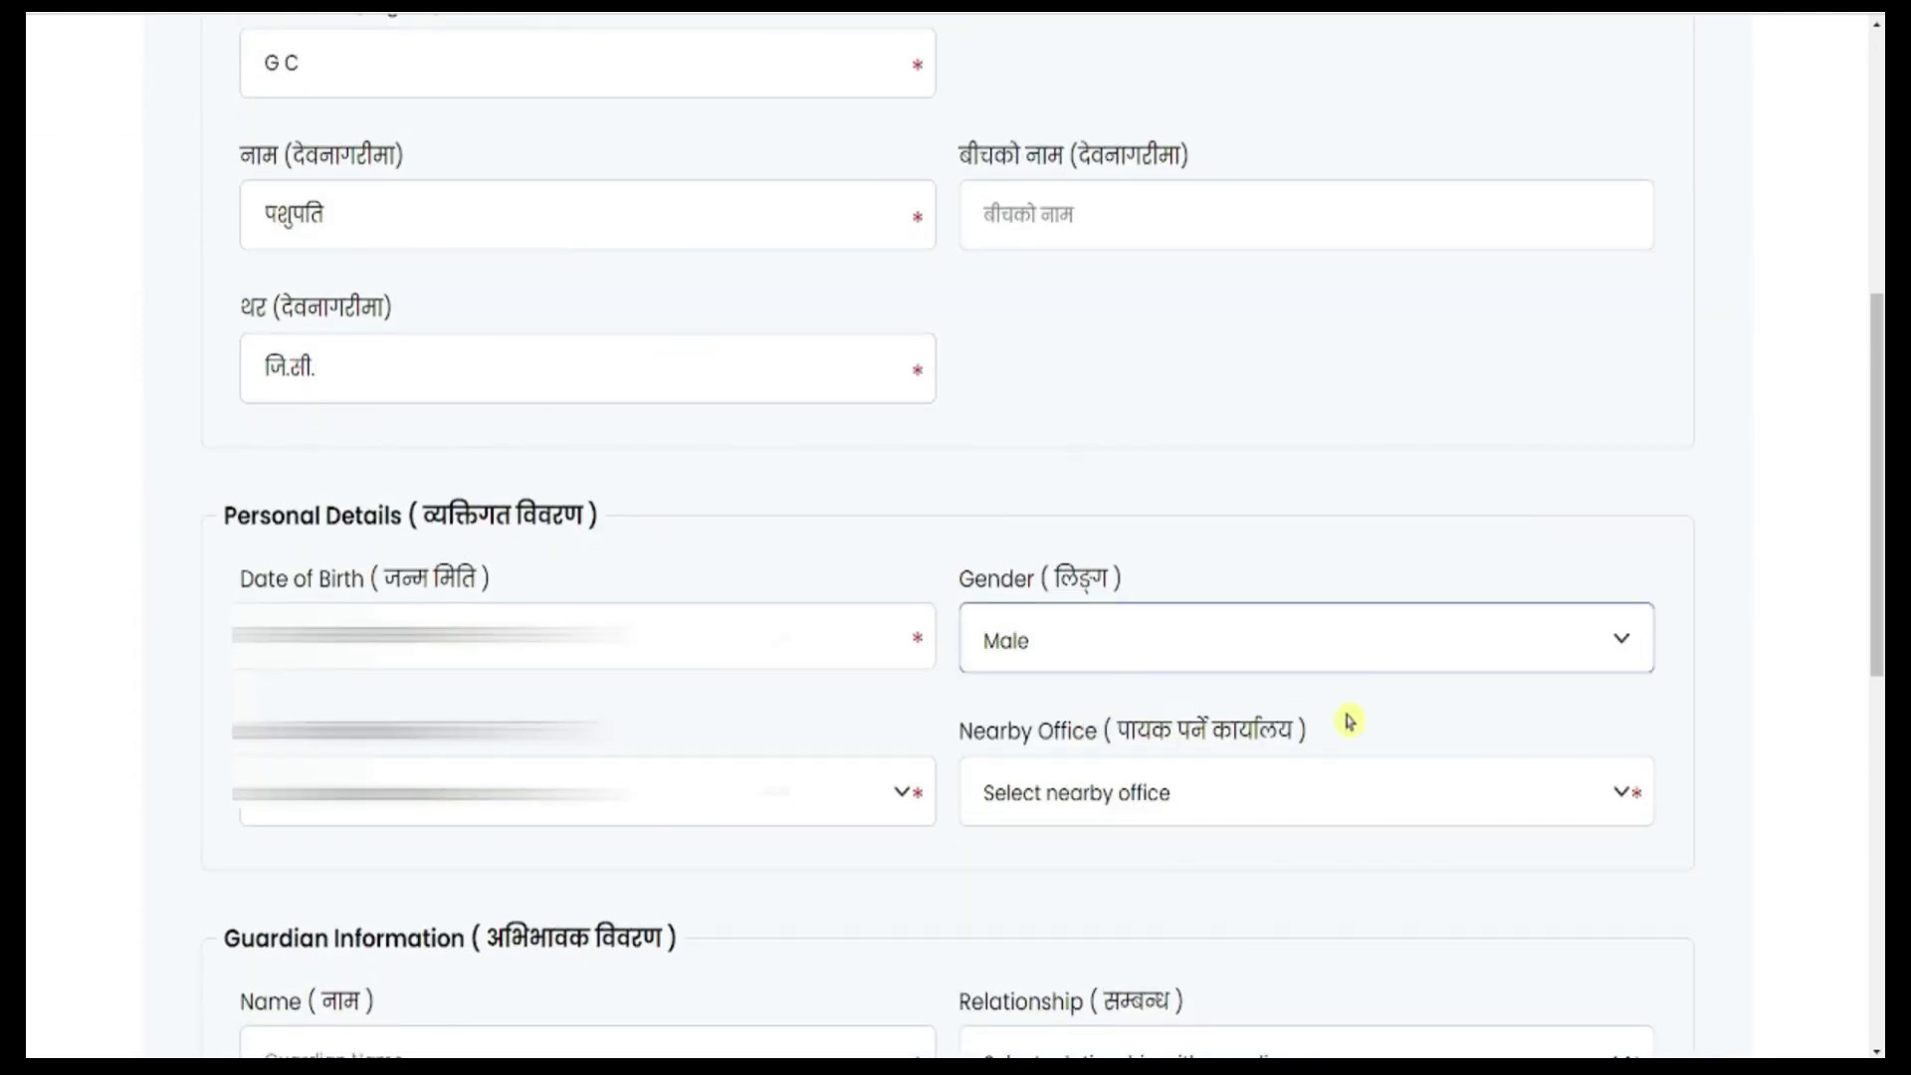
left_click(900, 812)
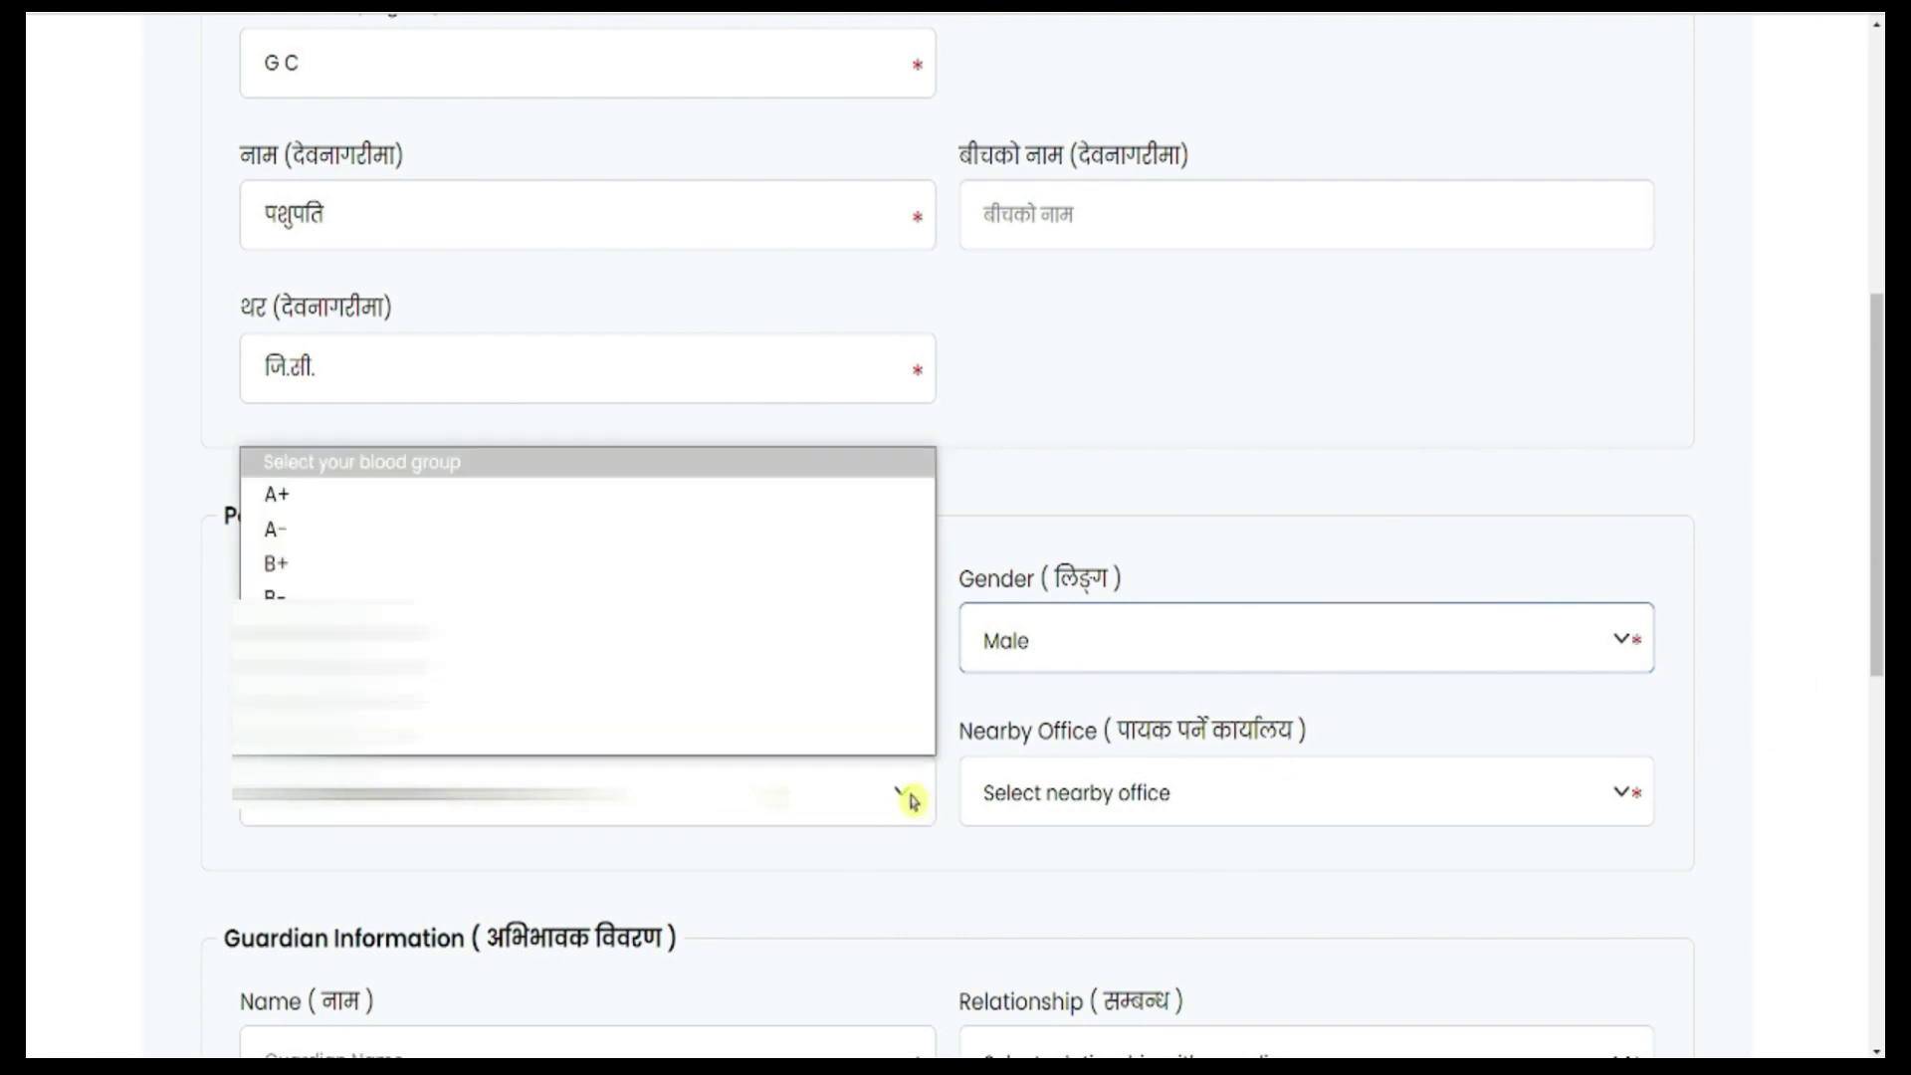
left_click(297, 498)
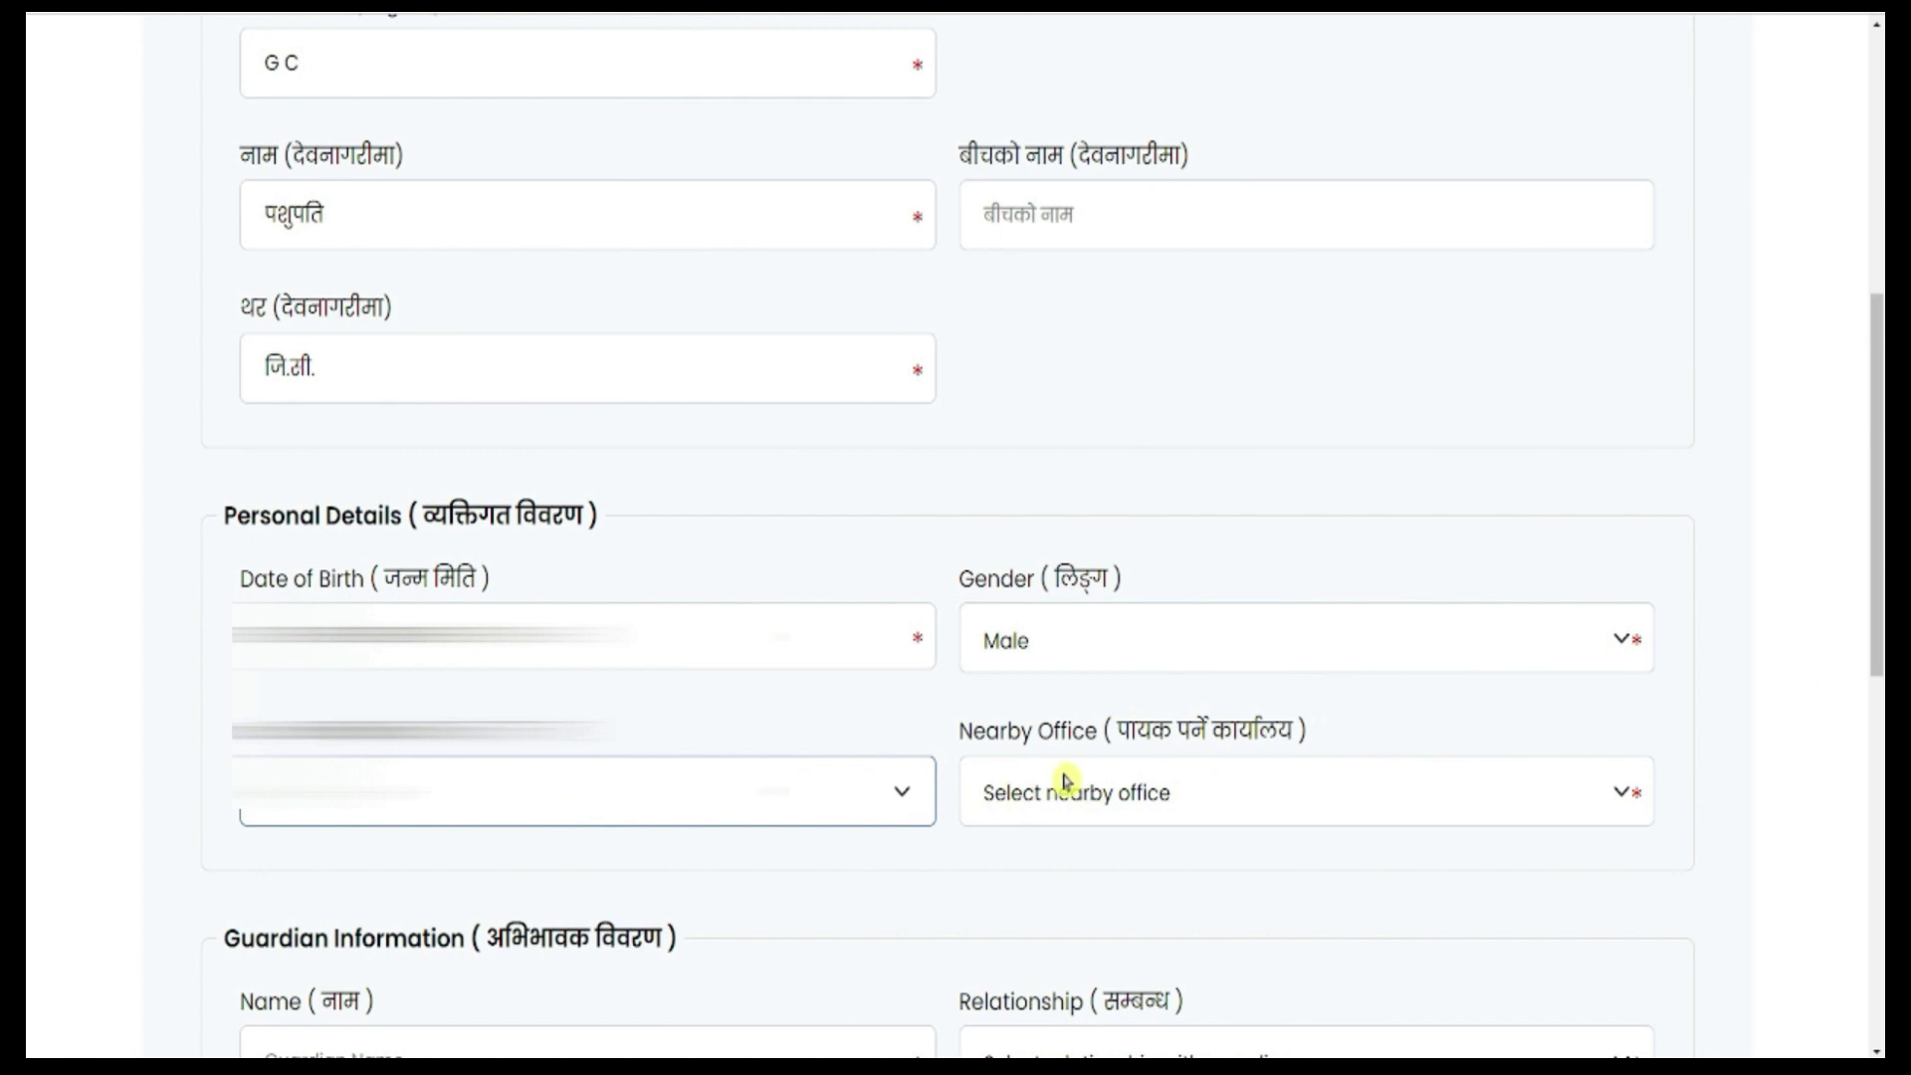
left_click(1628, 800)
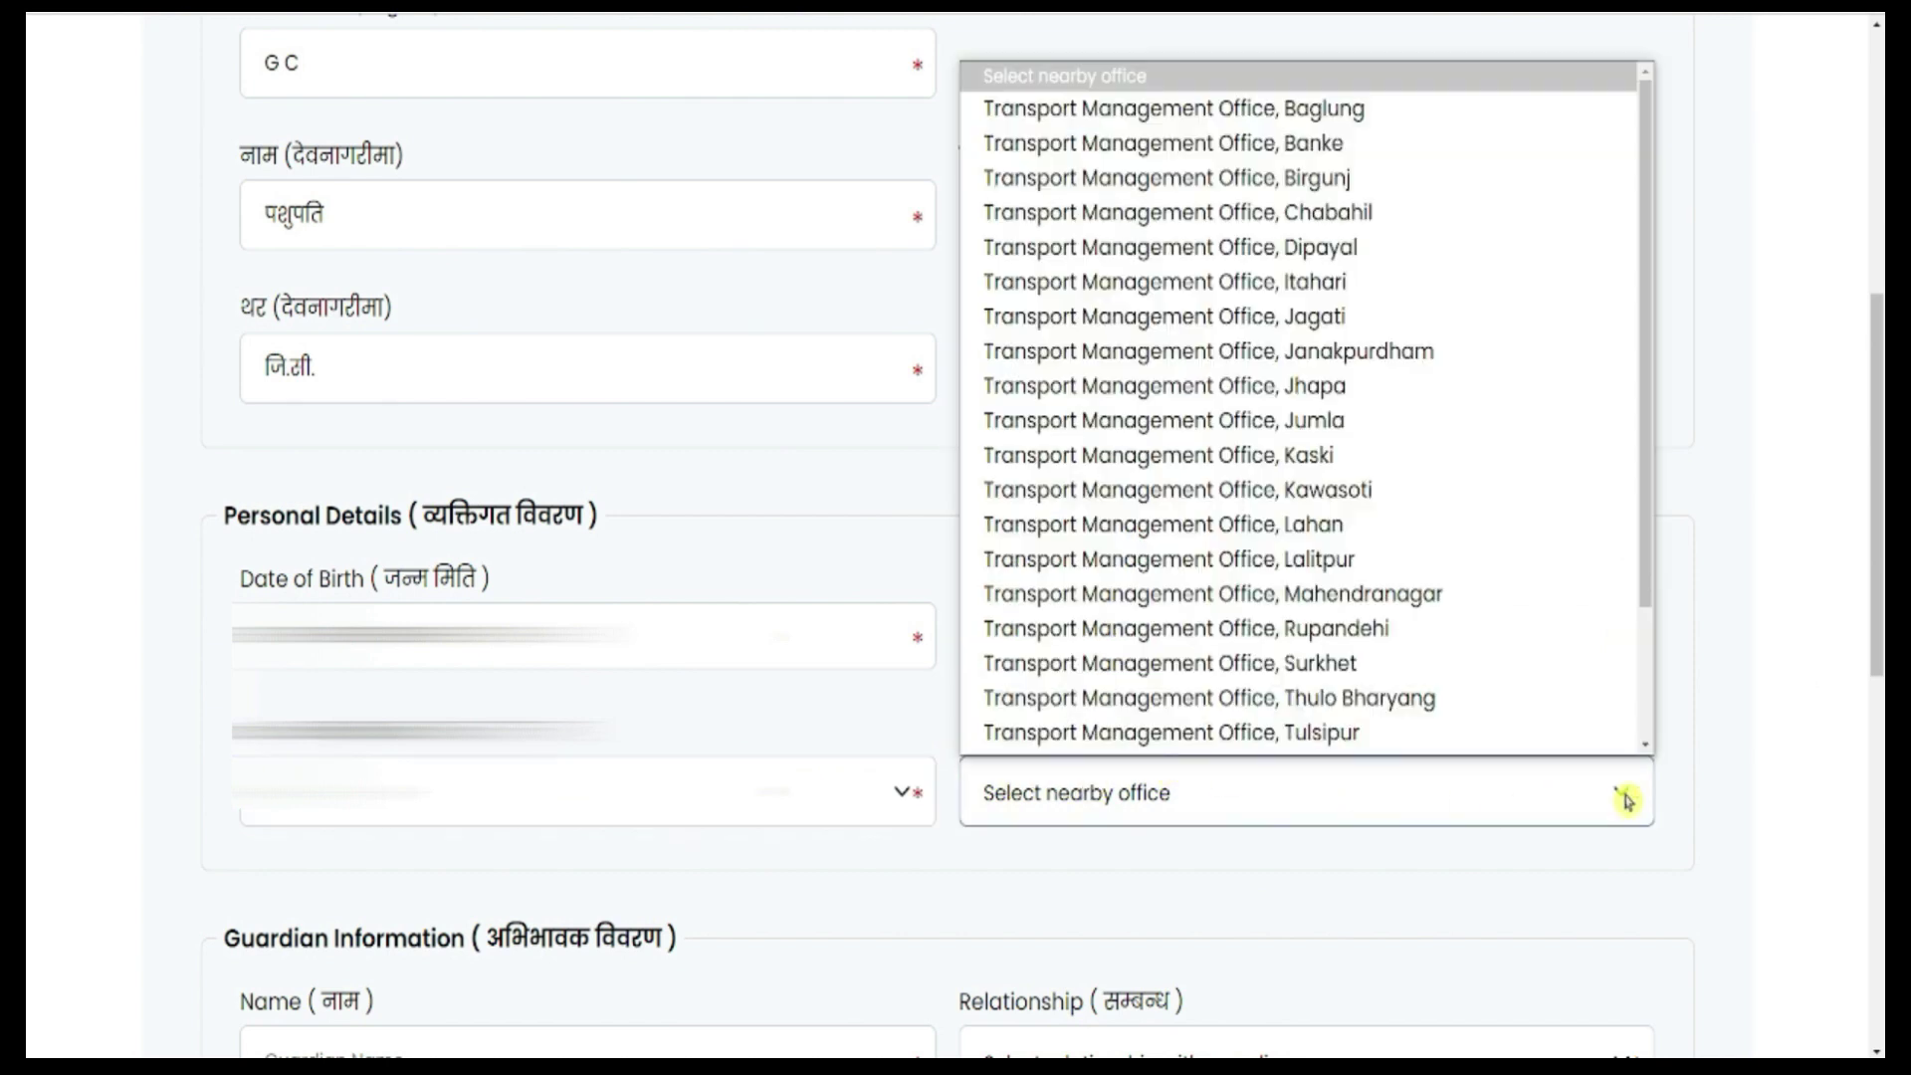
scroll(1503, 625, "down", 3)
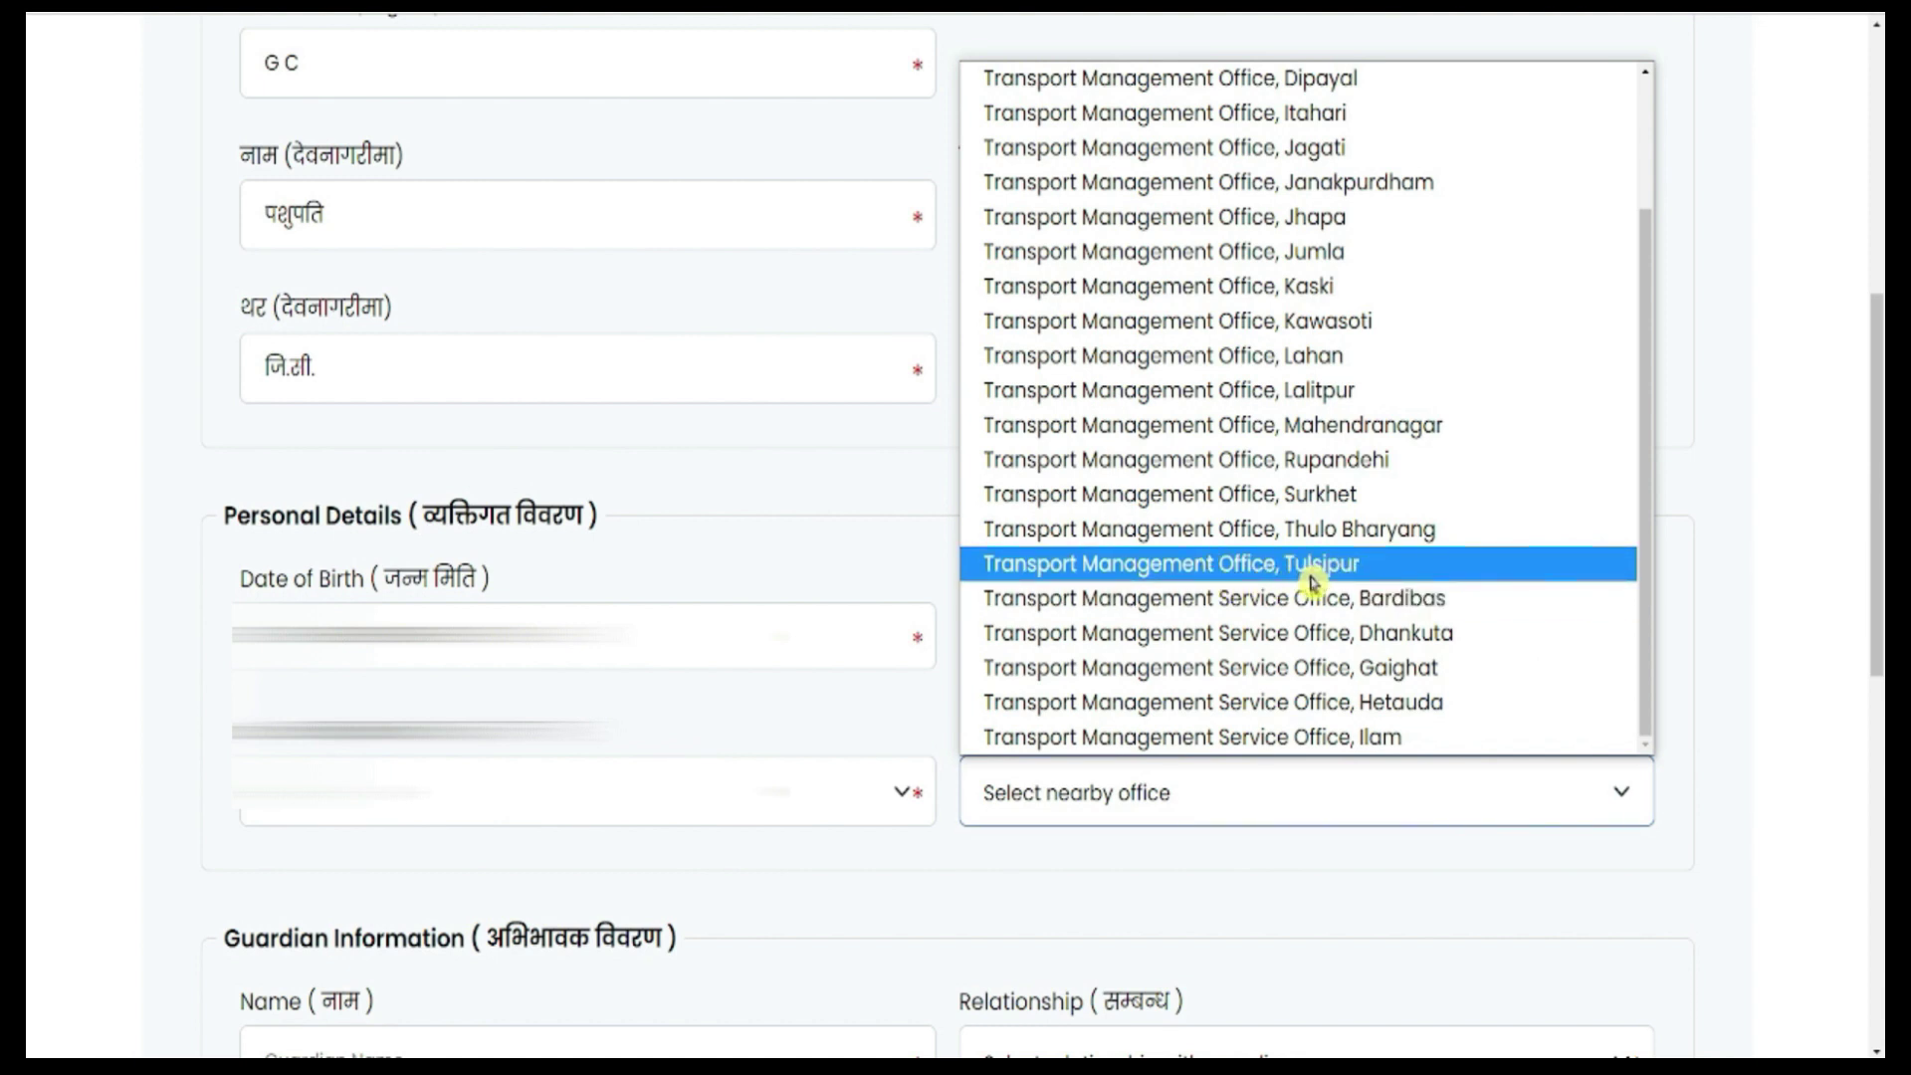
left_click(1310, 582)
scroll(781, 802, "down", 3)
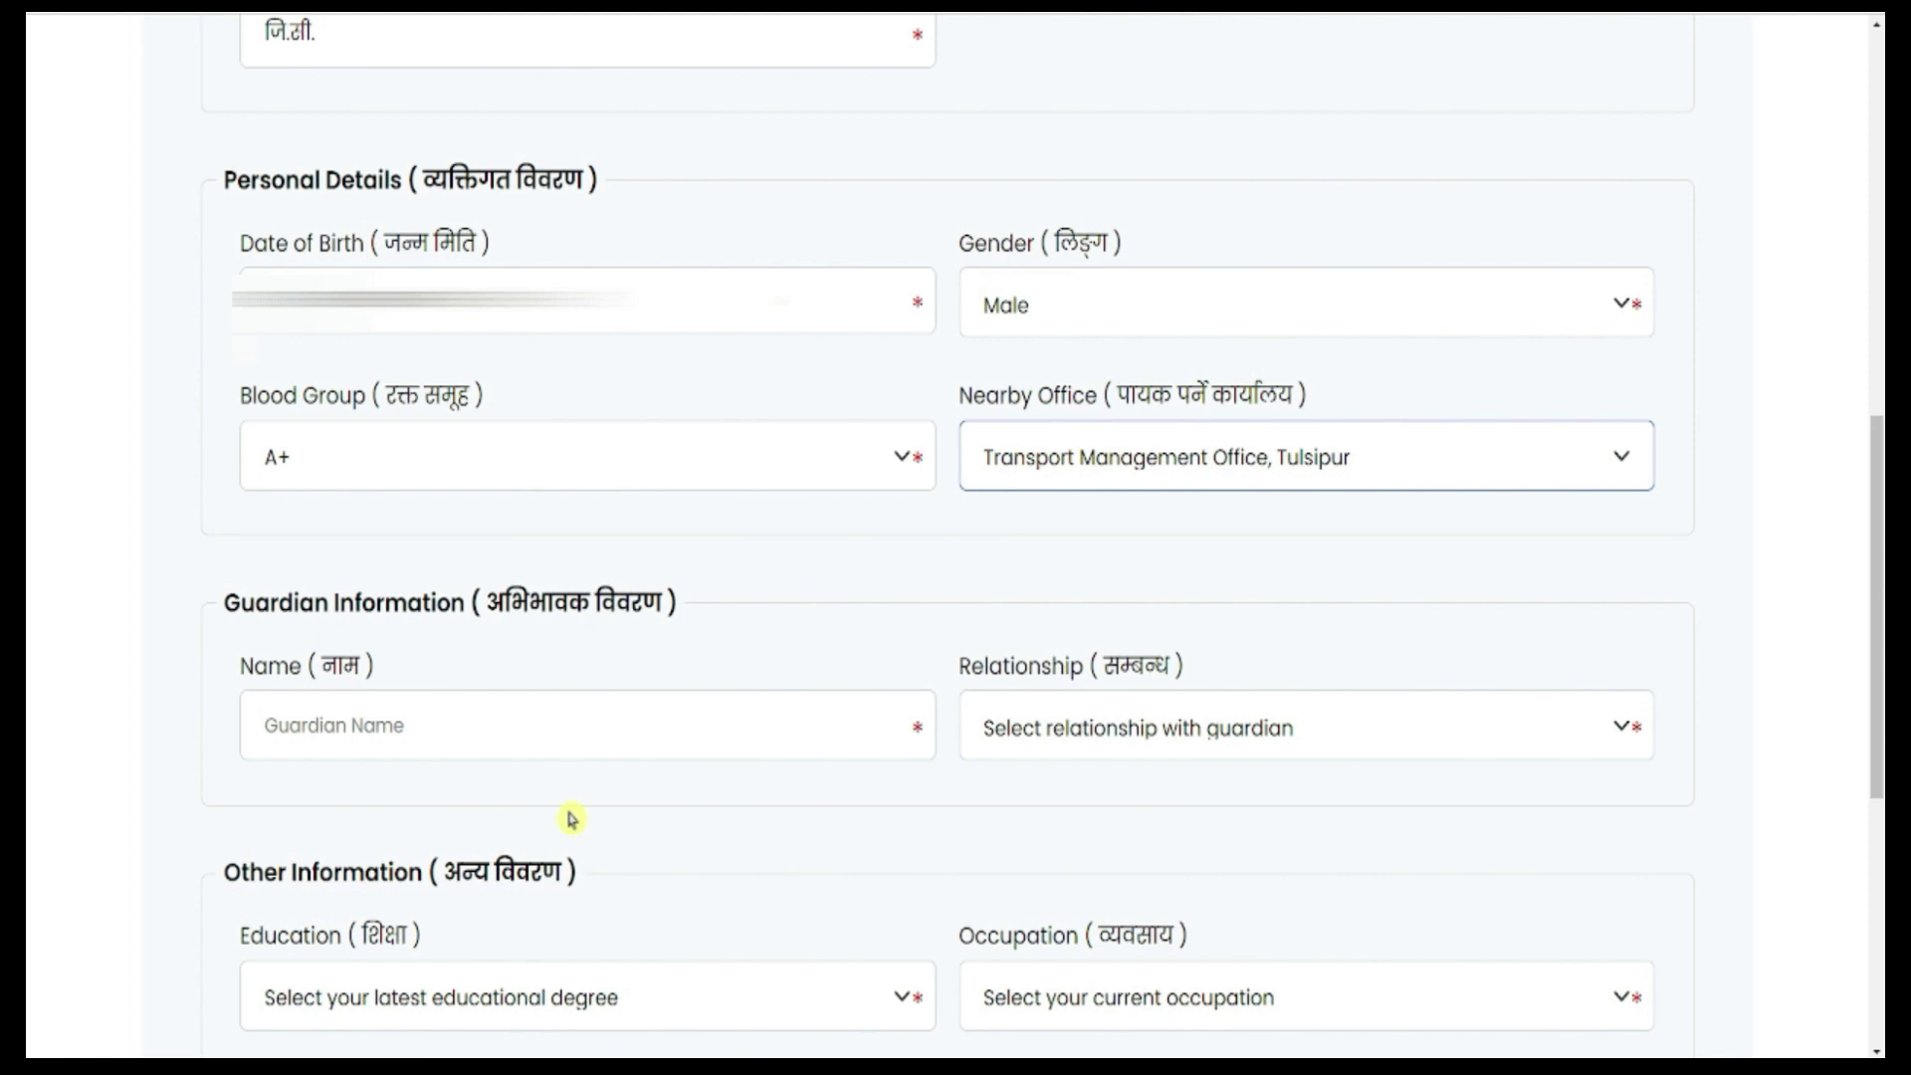
Enter the guardian's name and go through the relationship and education level dropdowns.
left_click(358, 727)
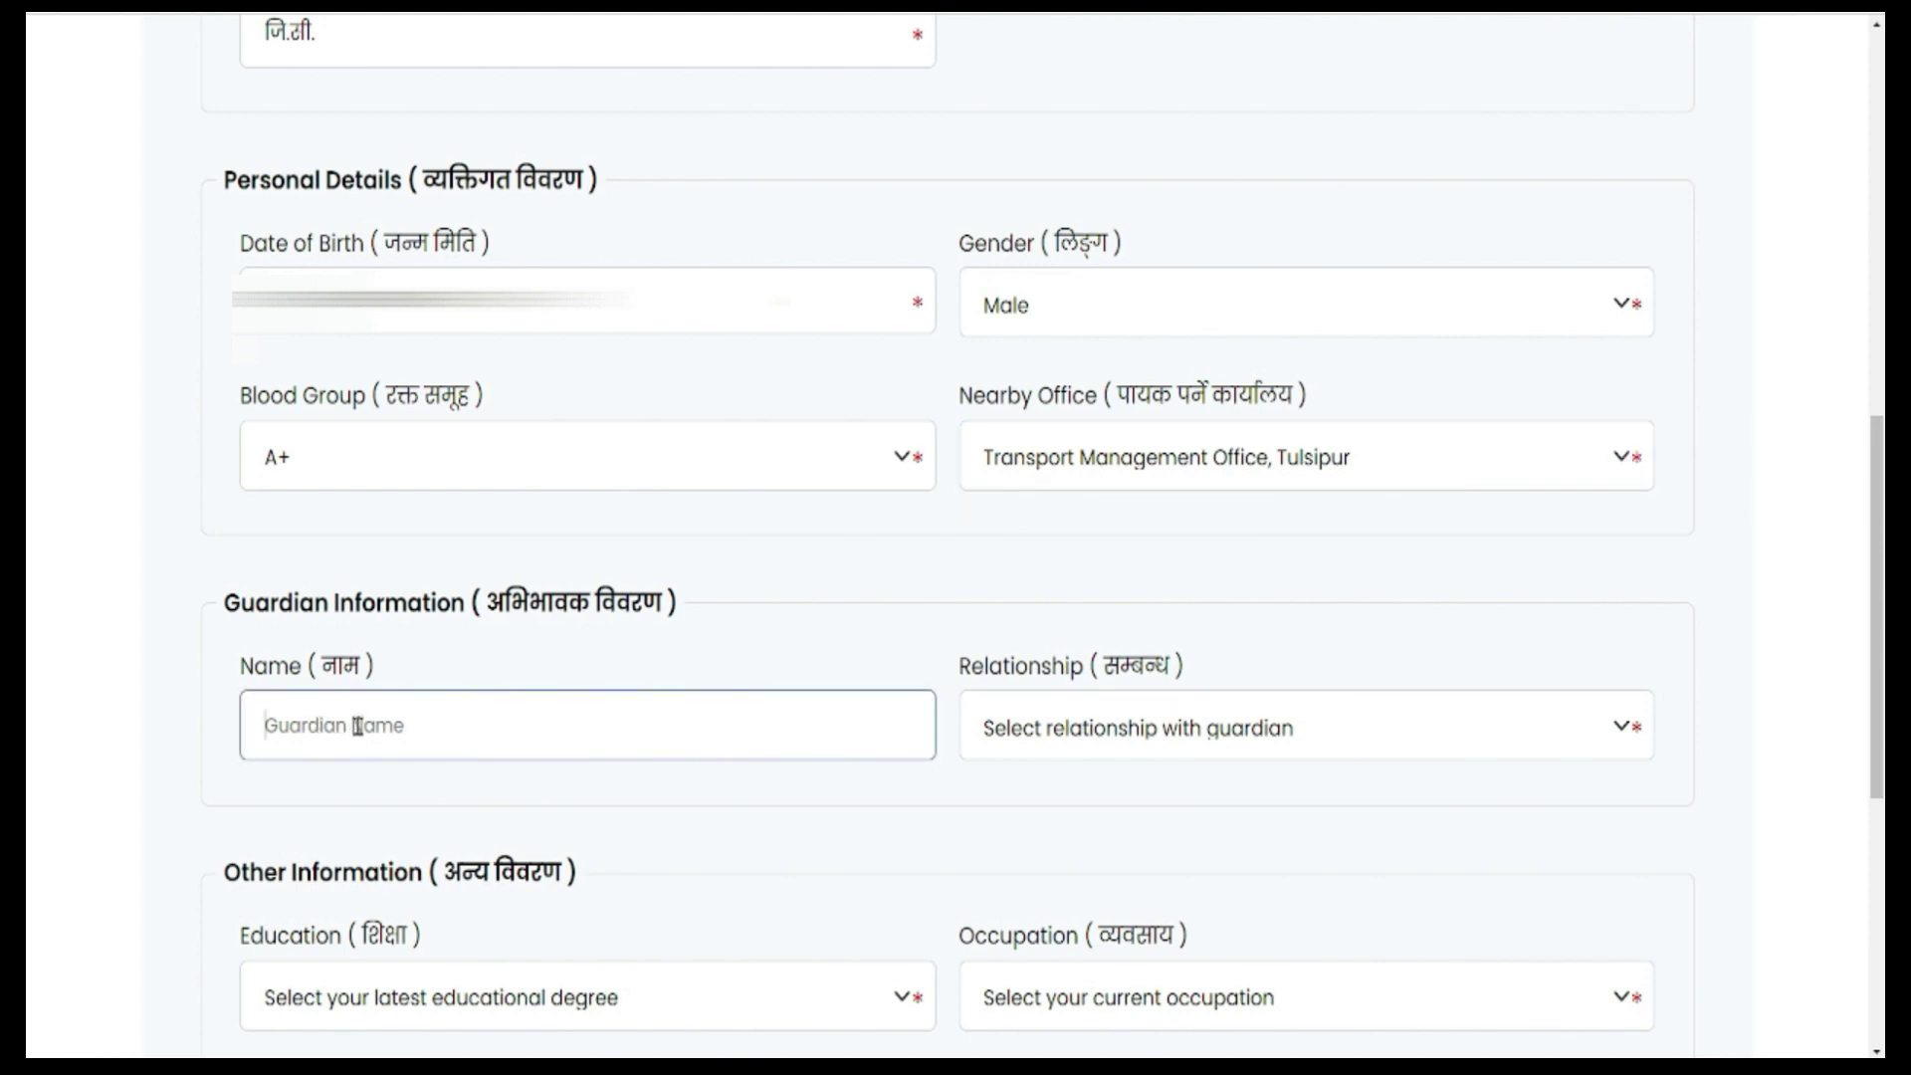
type("Prem Ba")
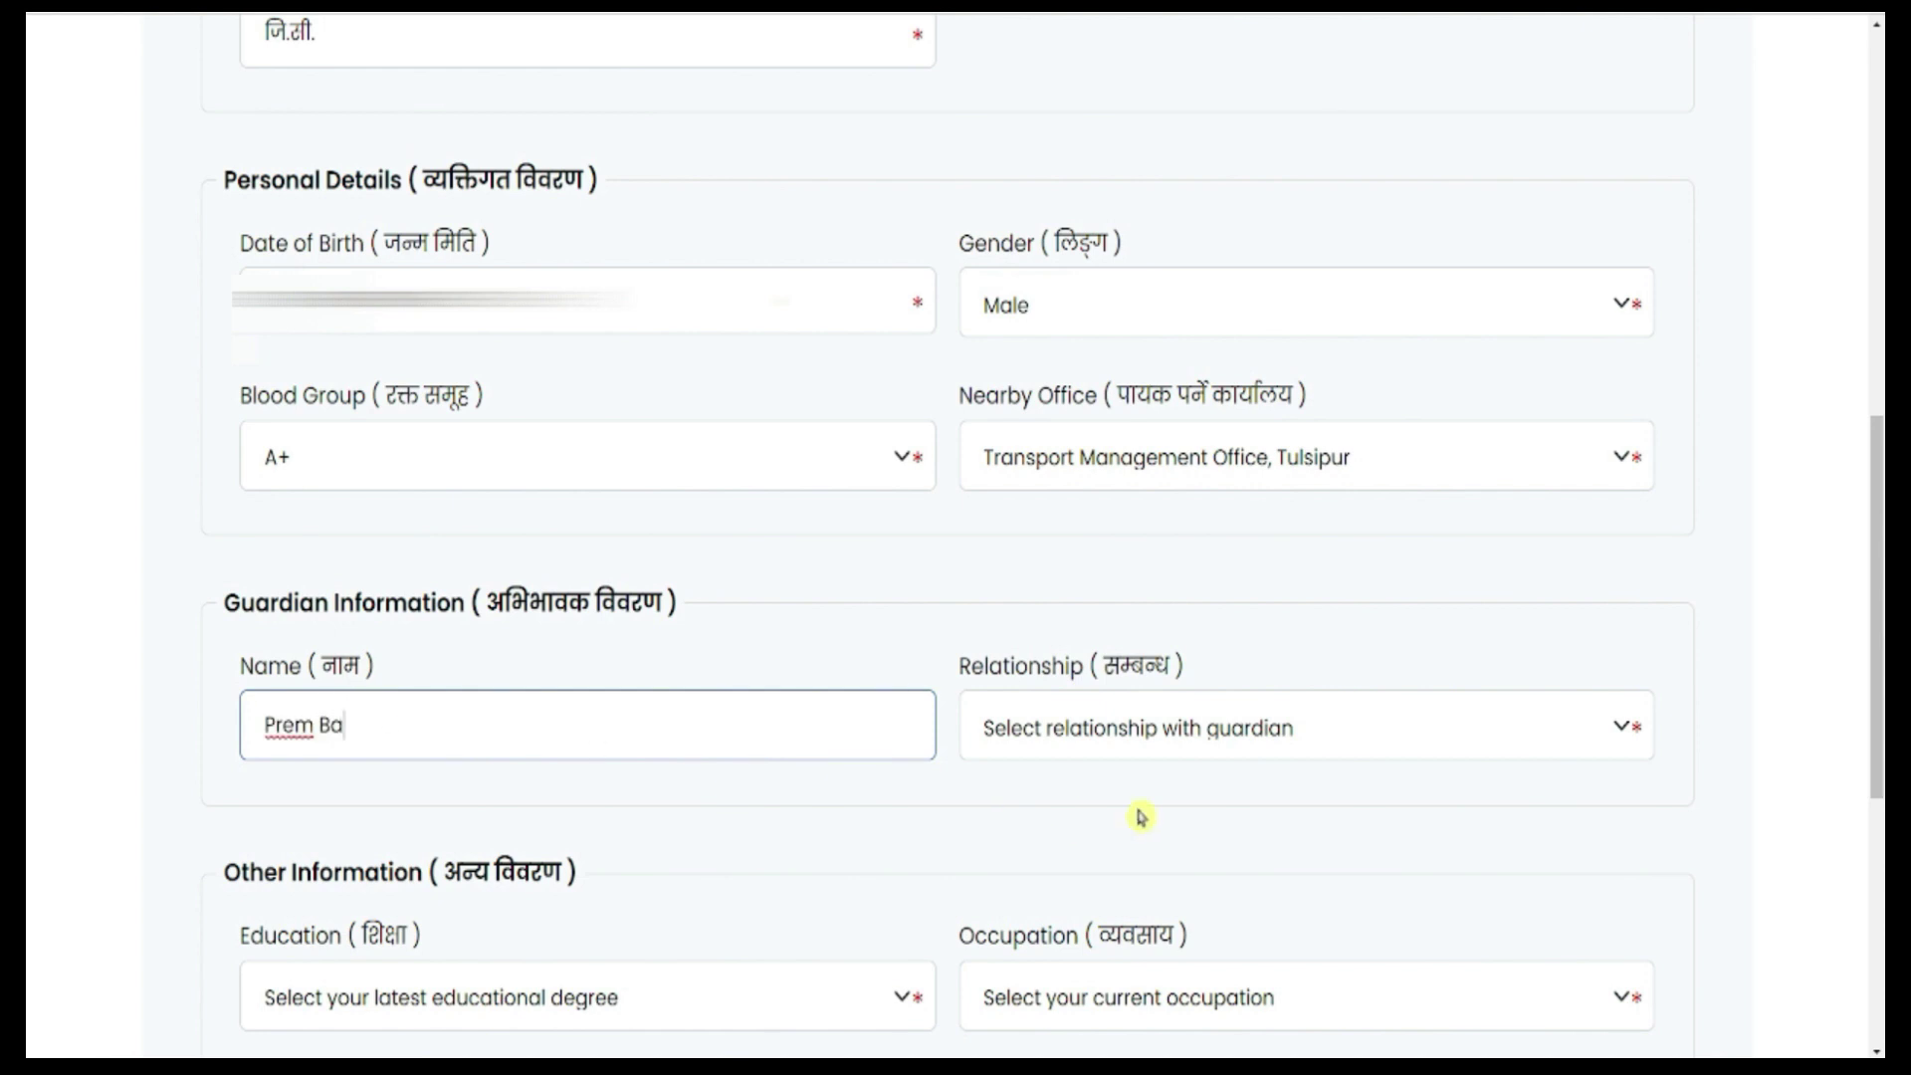
scroll(1140, 816, "down", 2)
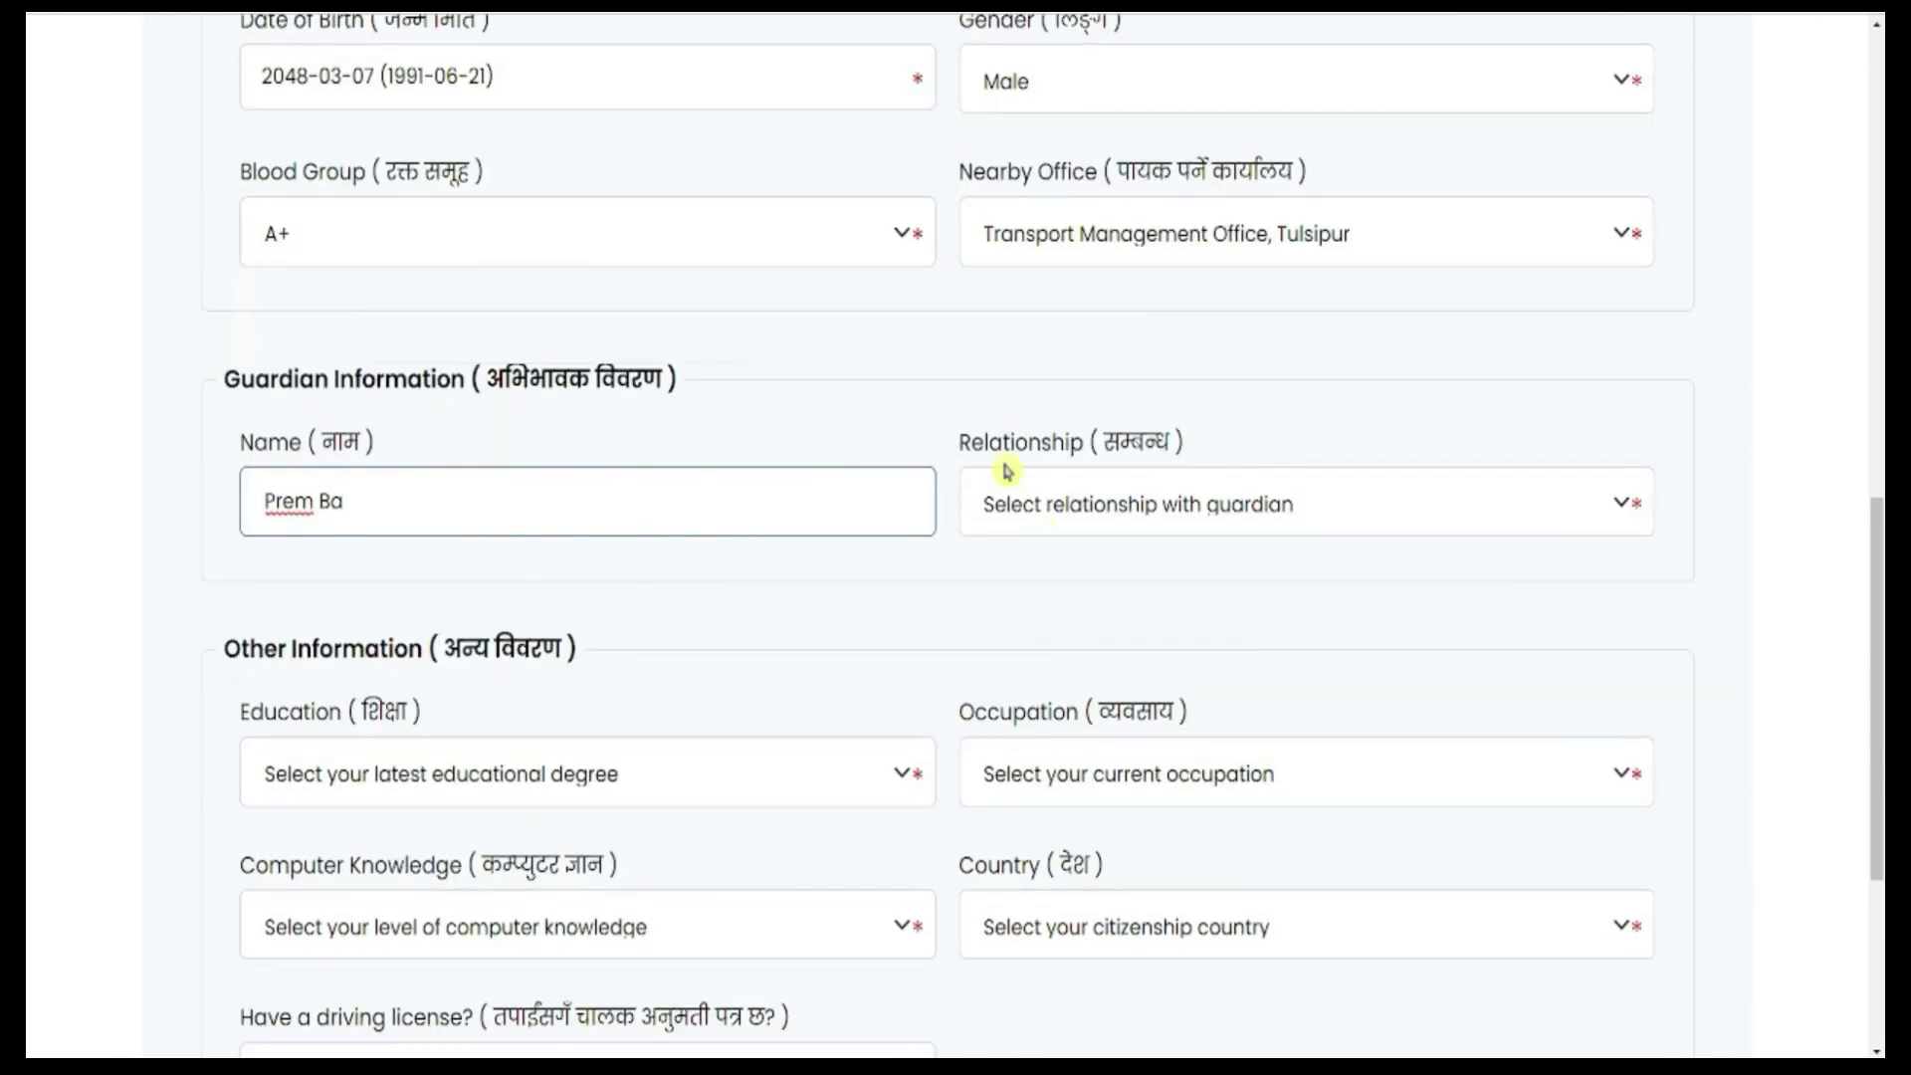
left_click(1623, 507)
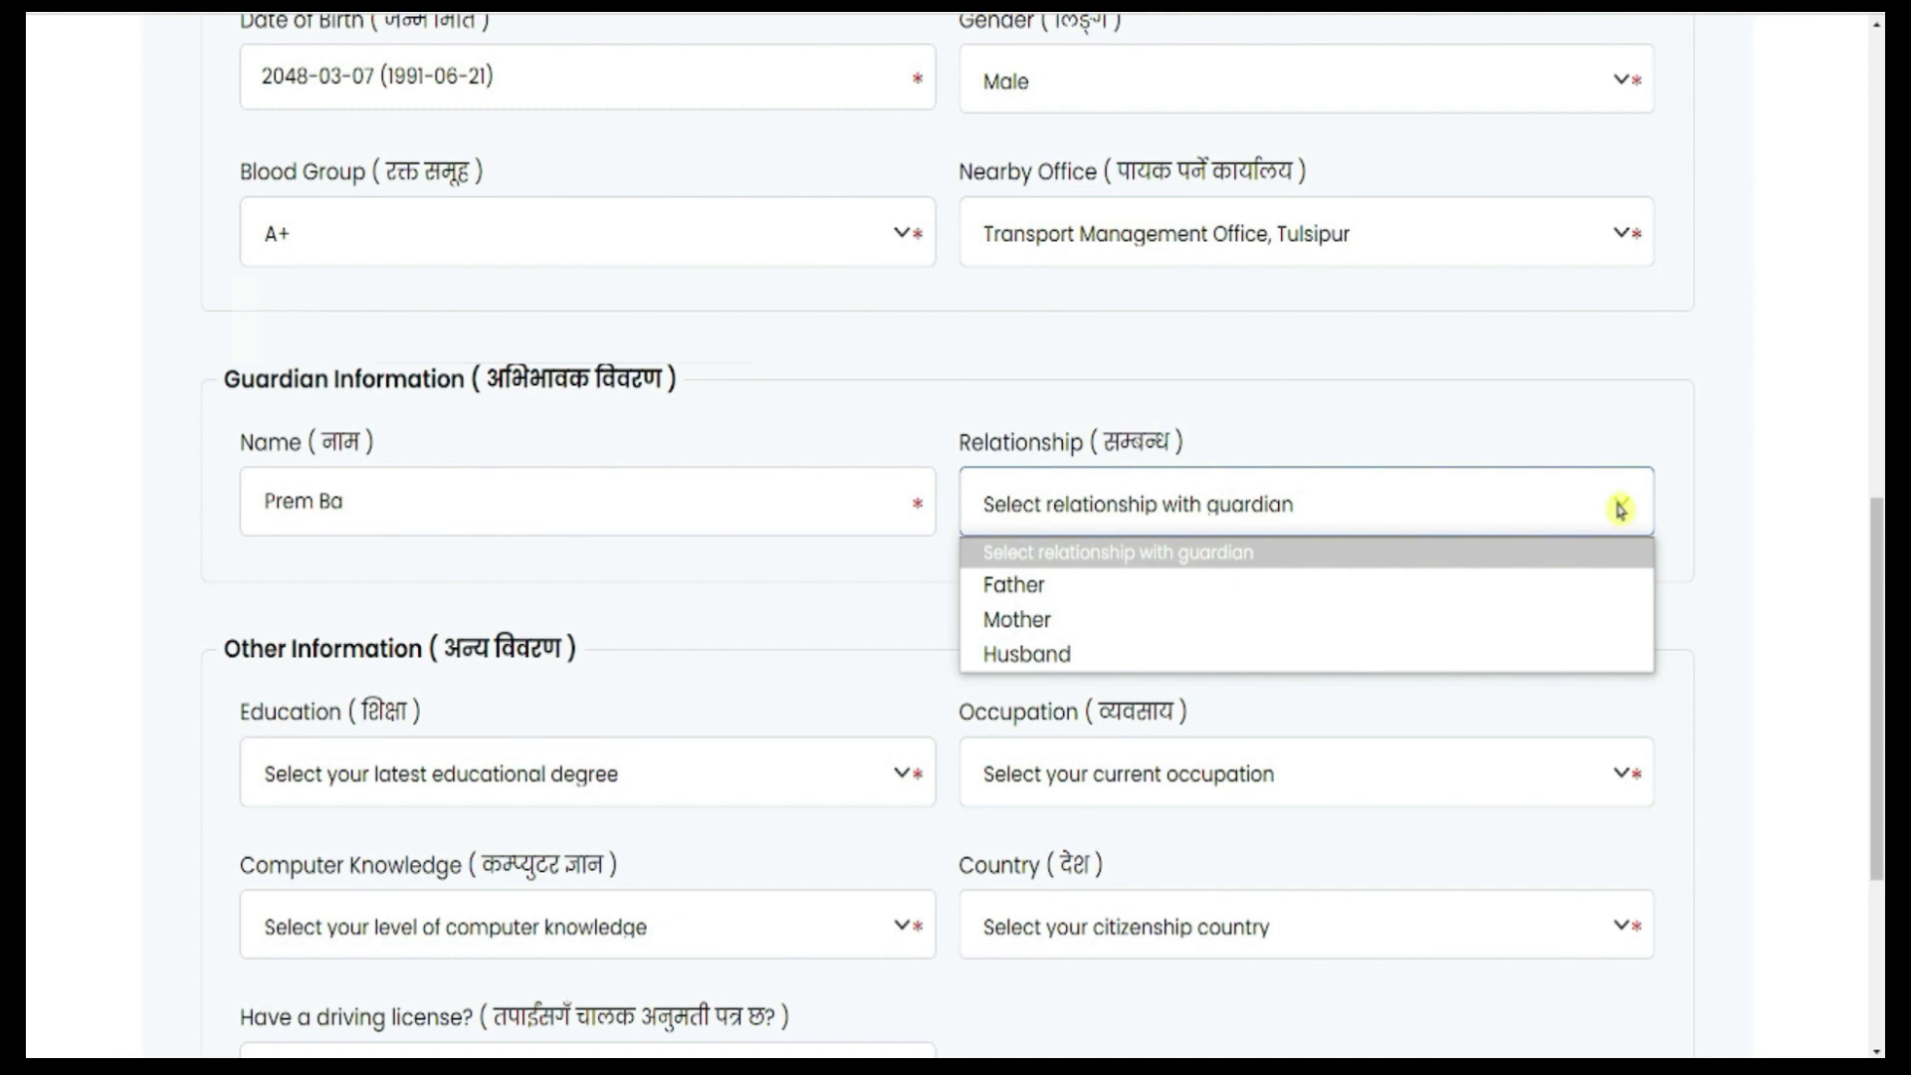
left_click(1620, 510)
scroll(404, 623, "down", 1)
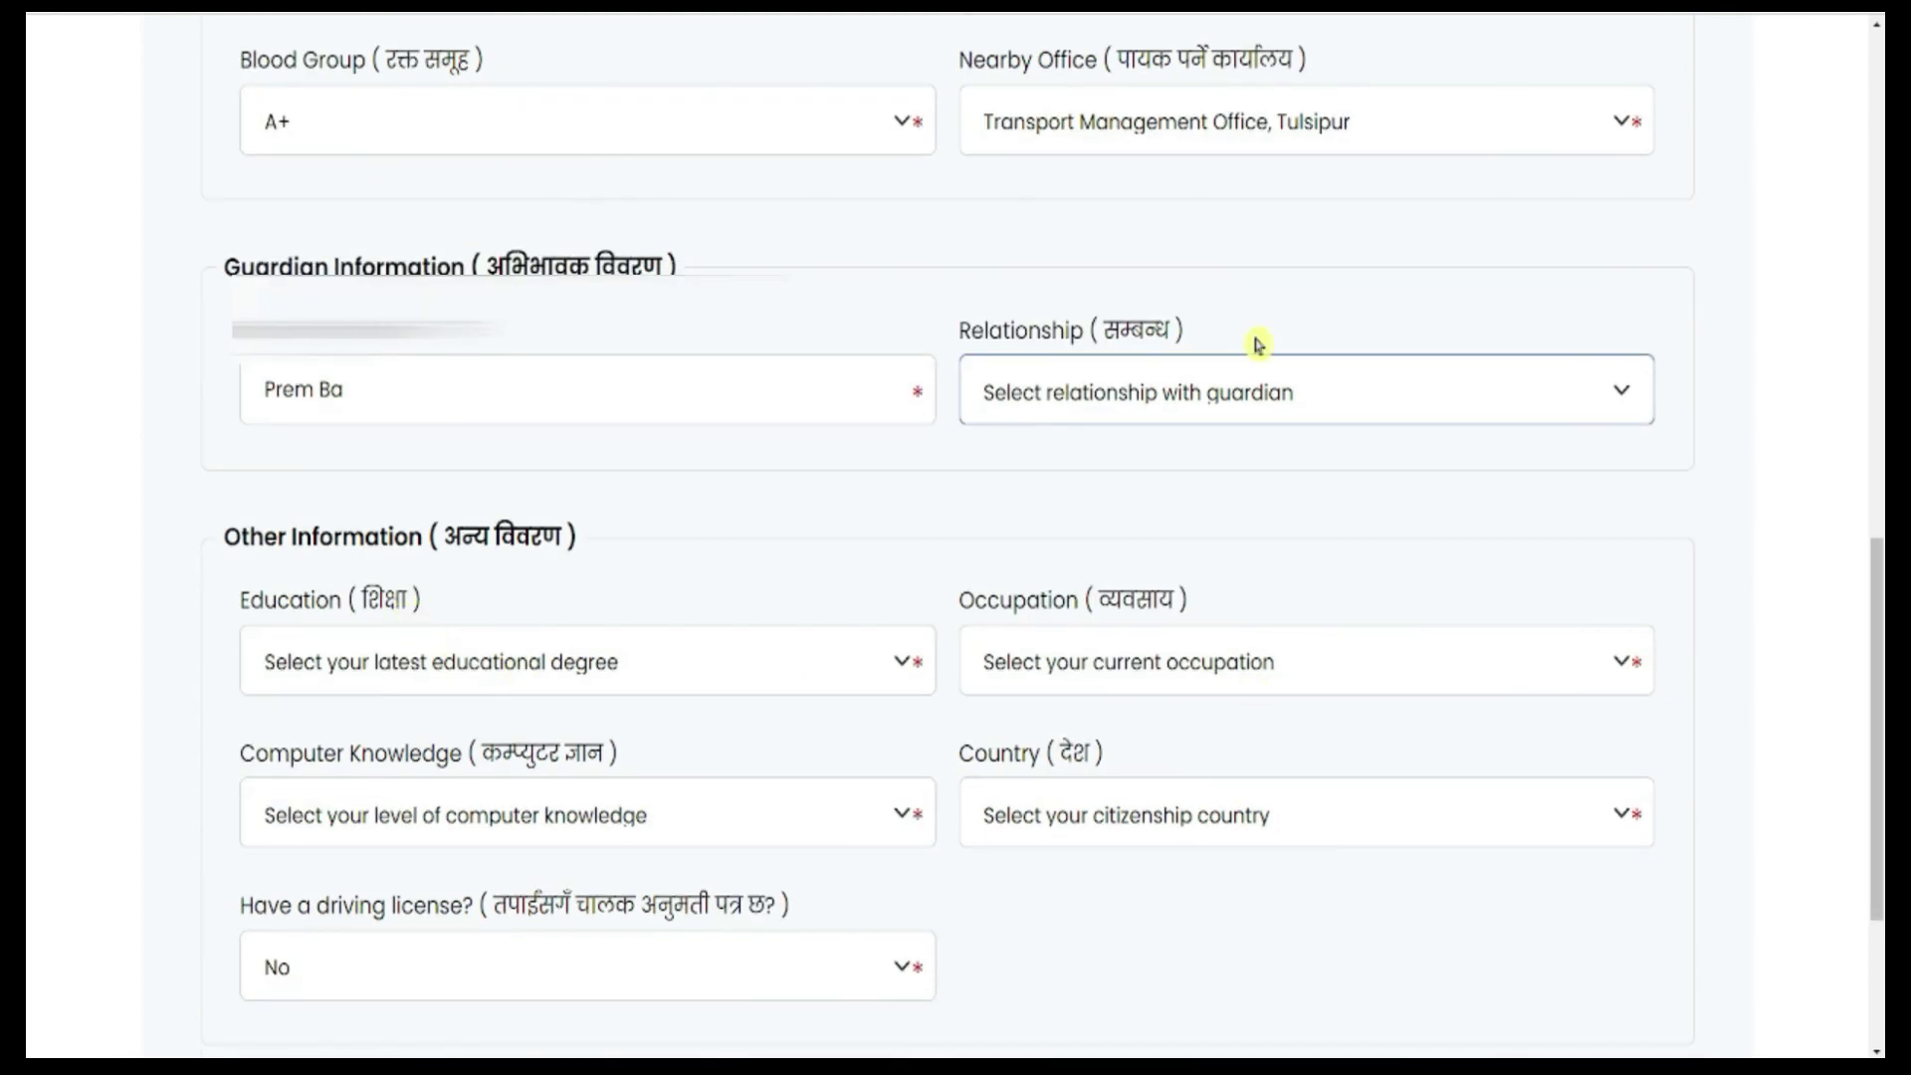
scroll(474, 627, "down", 1)
left_click(896, 557)
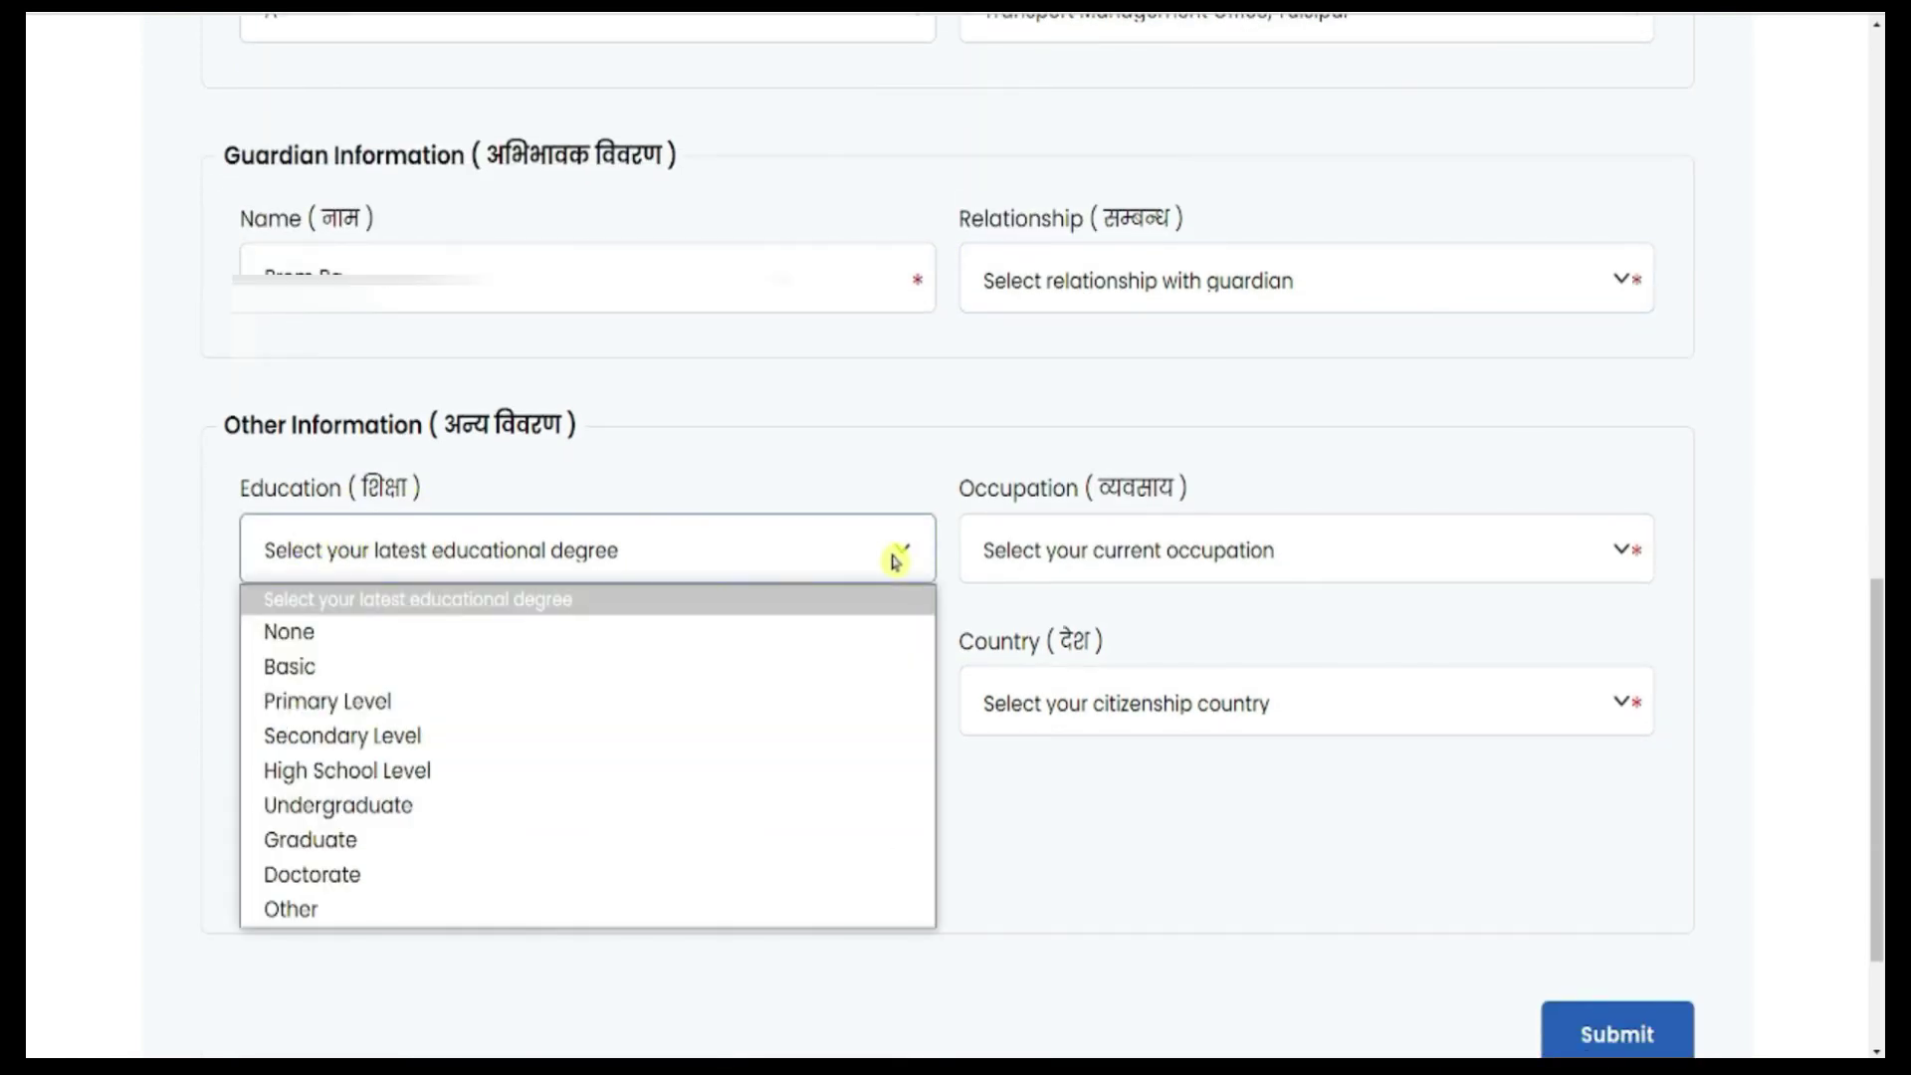
left_click(896, 558)
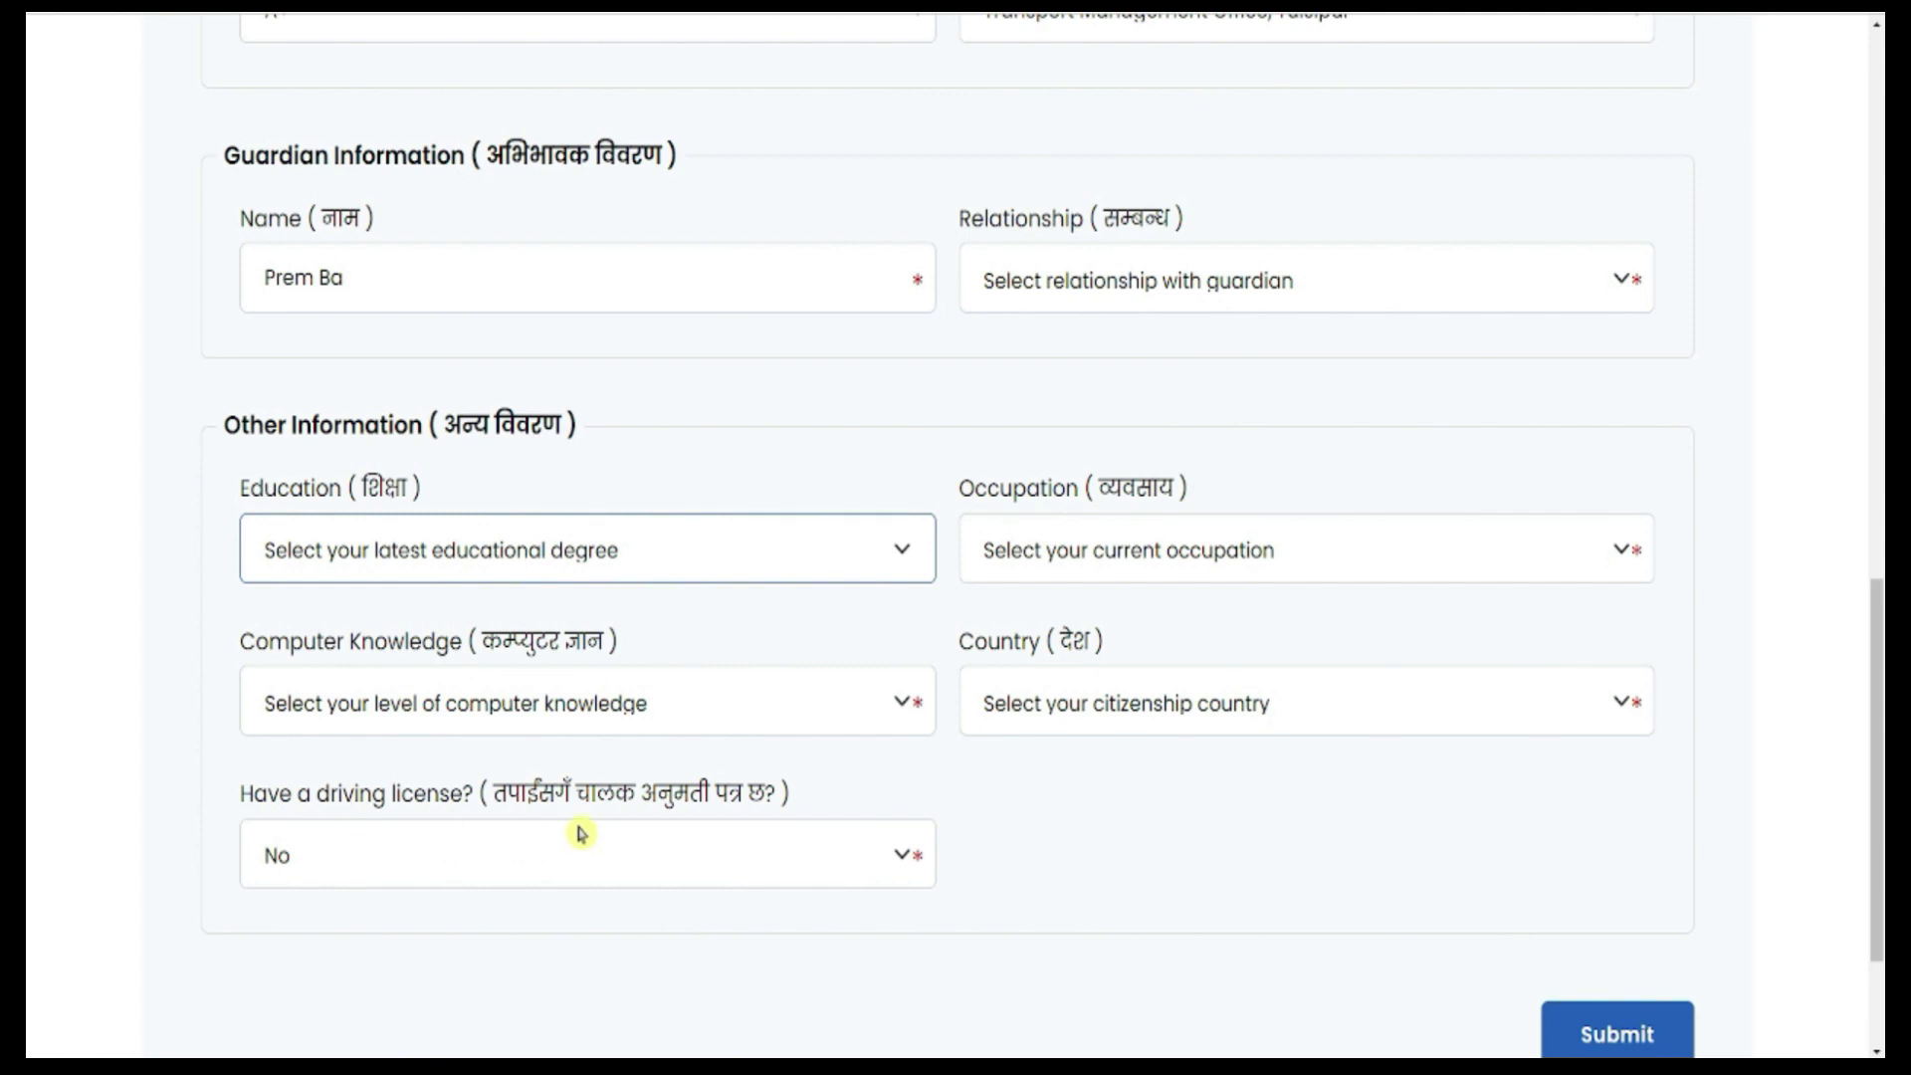
Answer the existing driving licence question, finish the guardian's name, and submit the personal details.
left_click(902, 866)
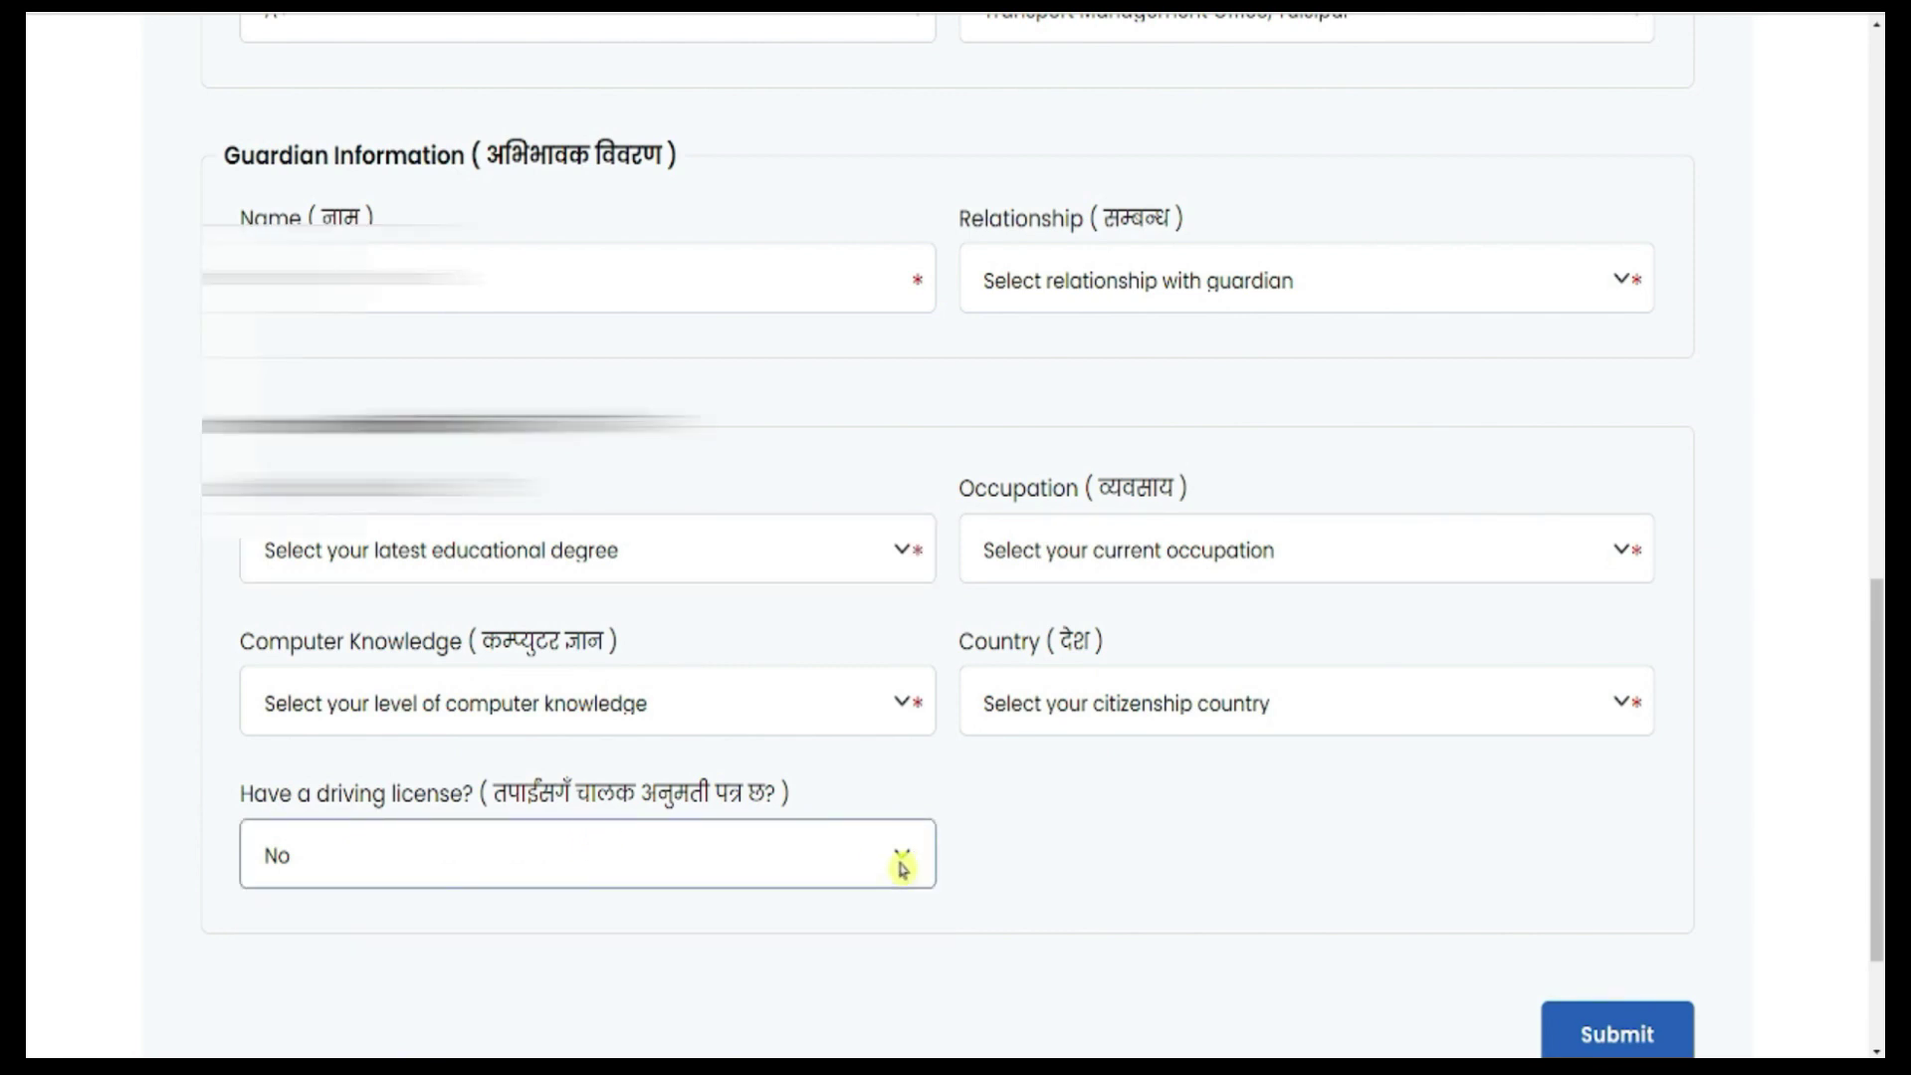
scroll(675, 810, "down", 2)
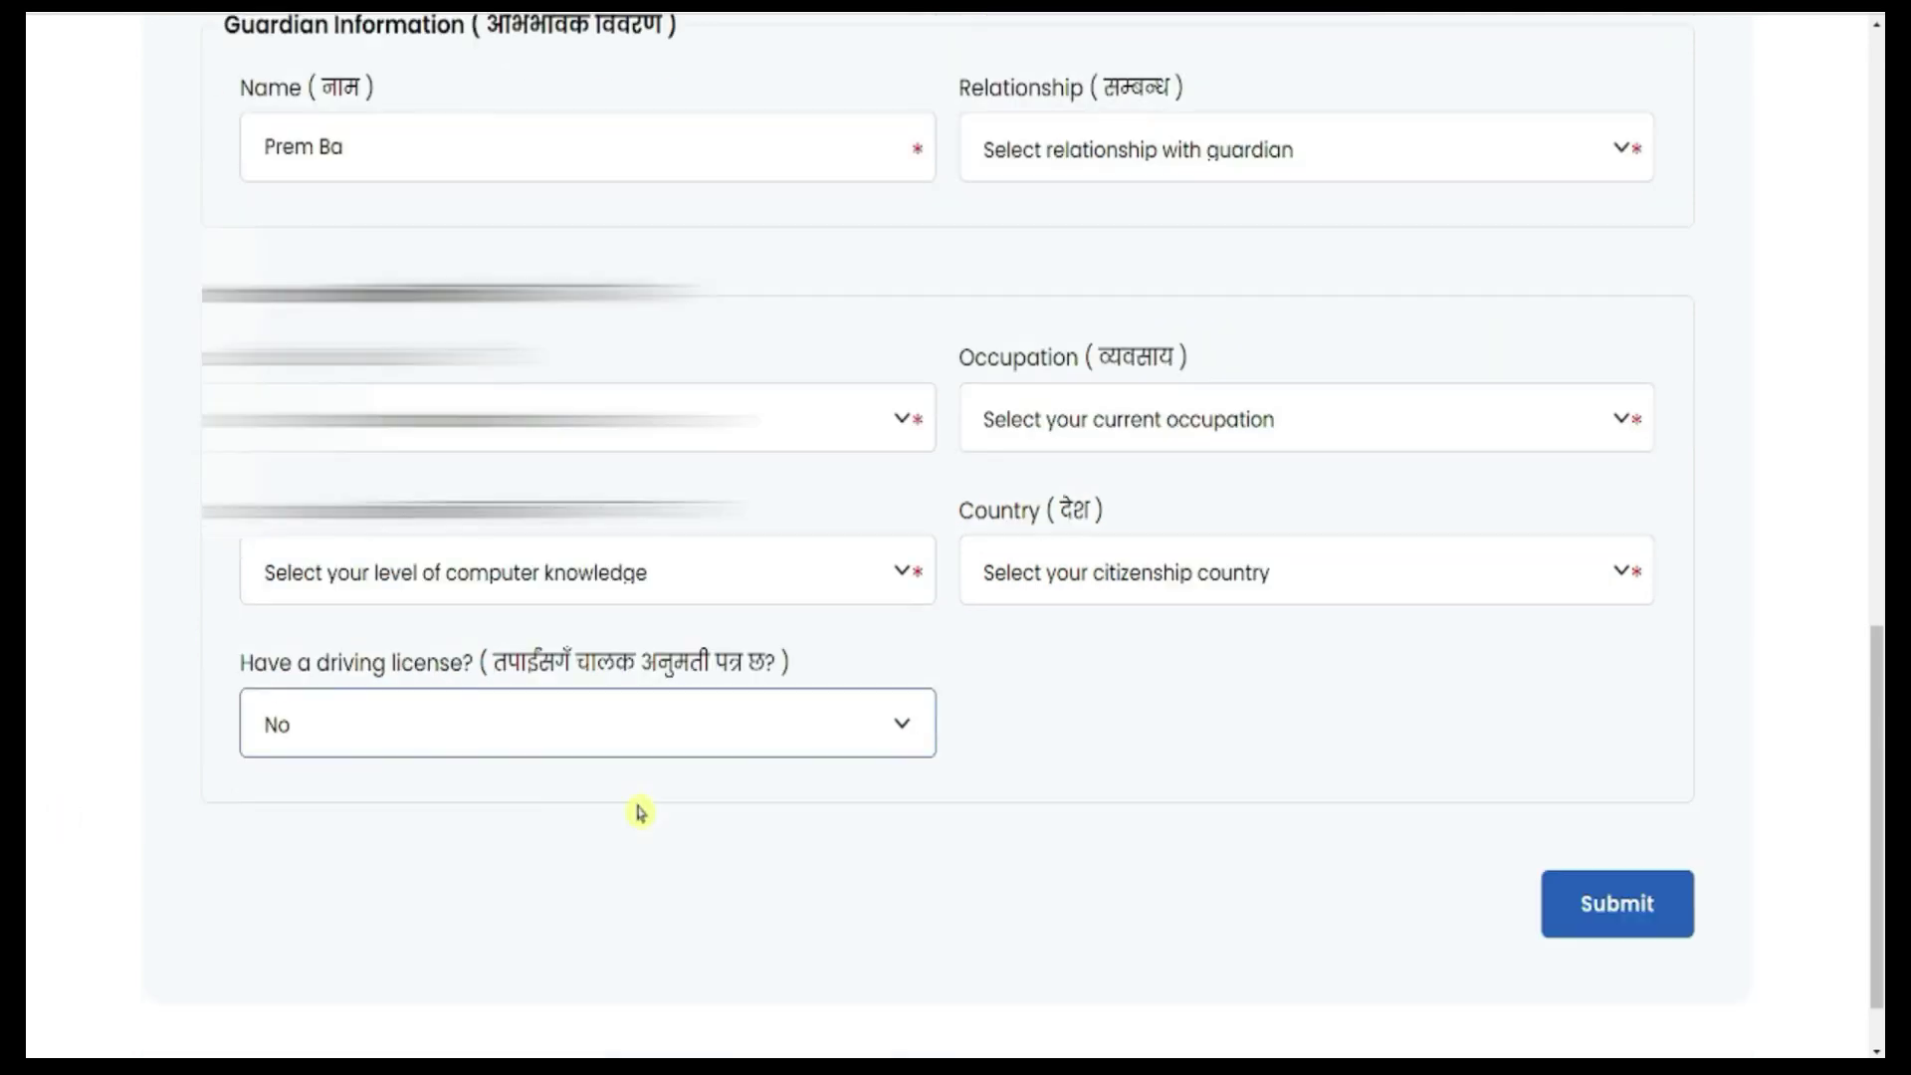
scroll(520, 717, "up", 6)
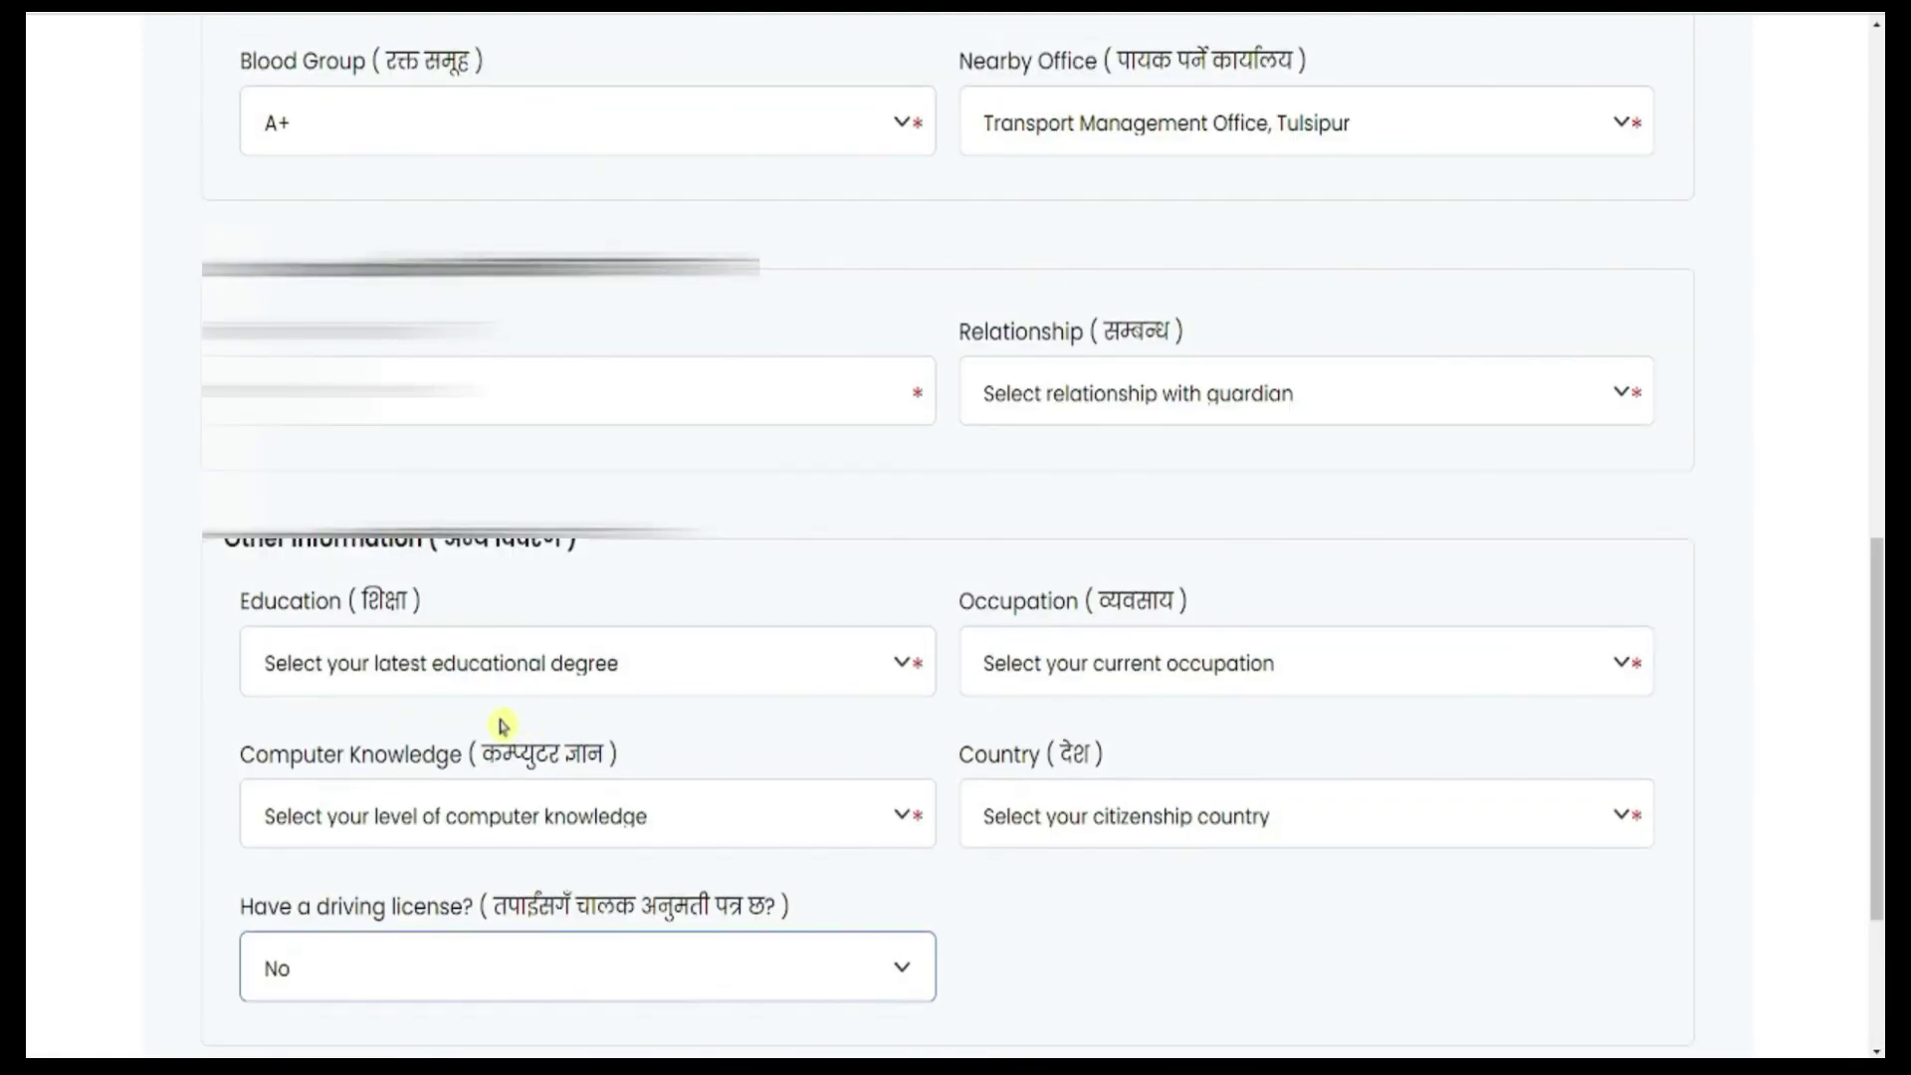
scroll(265, 696, "up", 3)
scroll(266, 699, "down", 6)
scroll(266, 702, "up", 4)
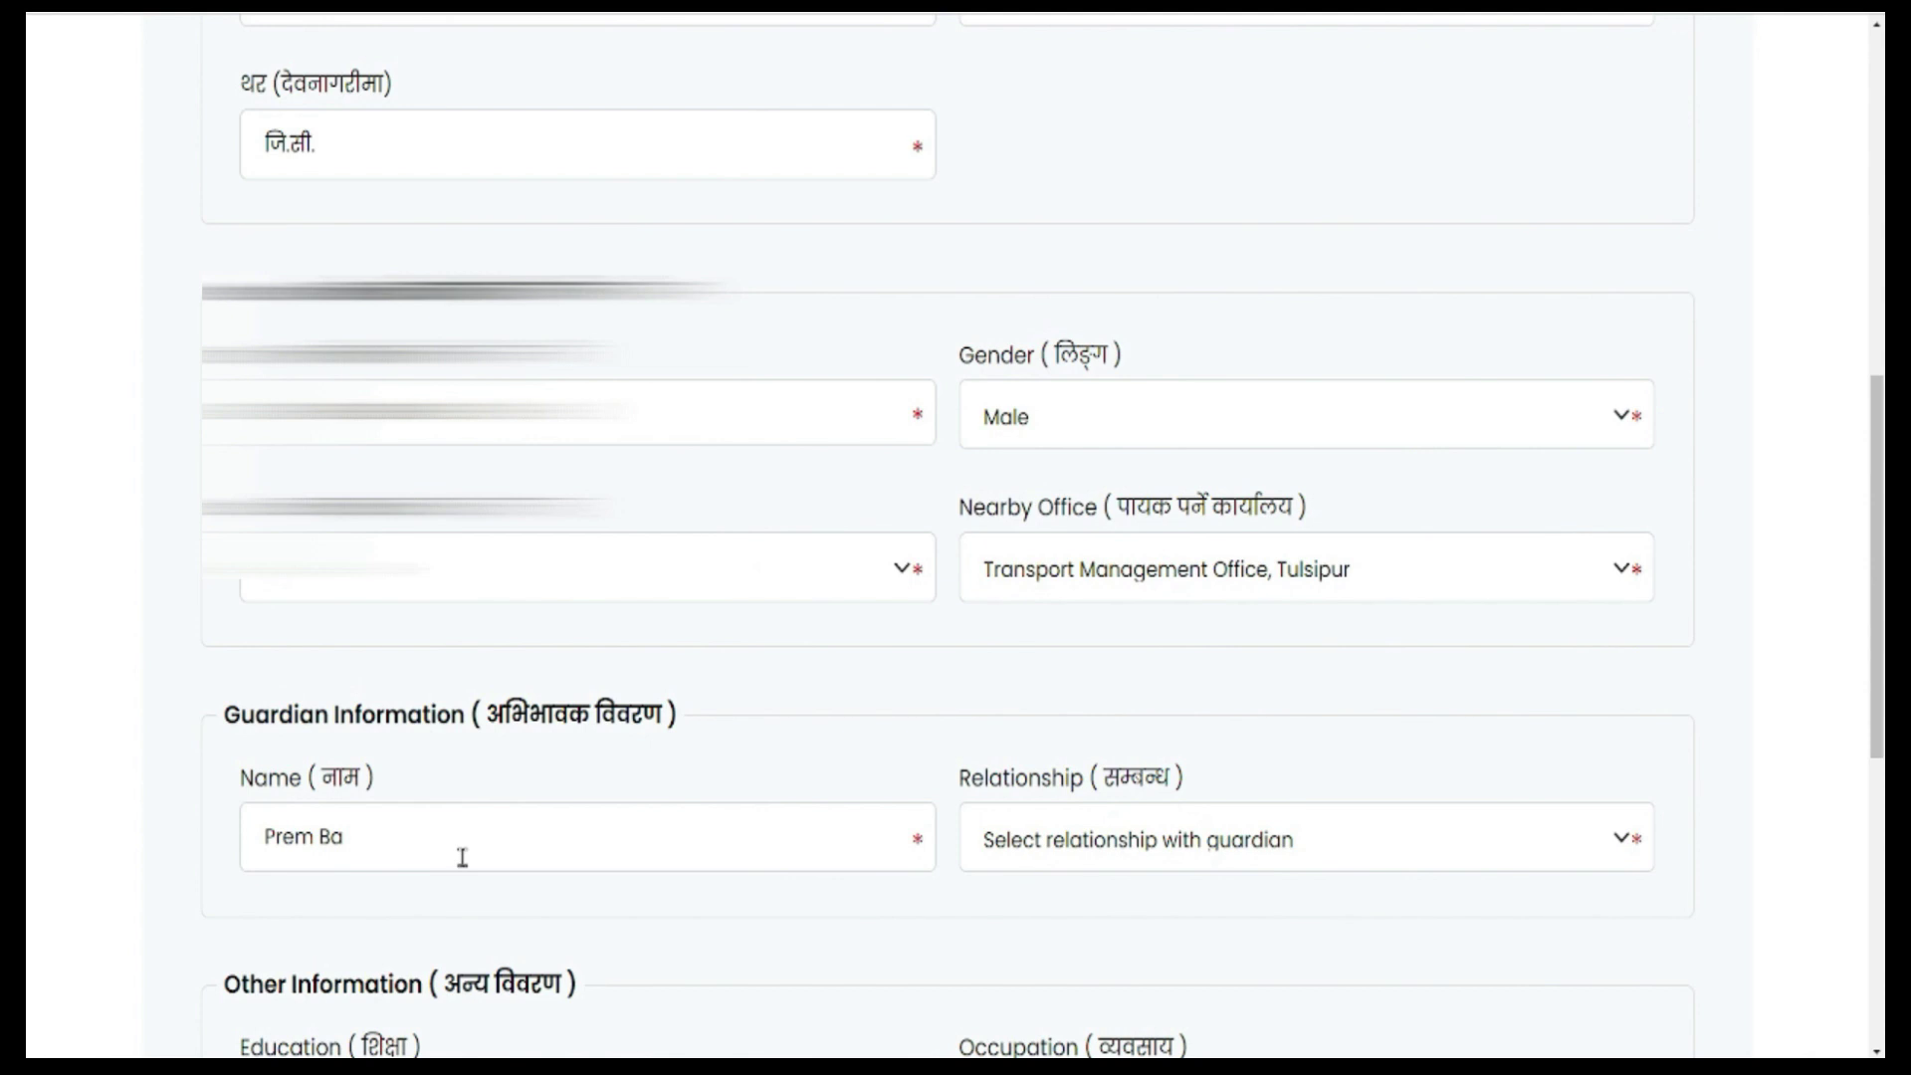
scroll(462, 857, "down", 1)
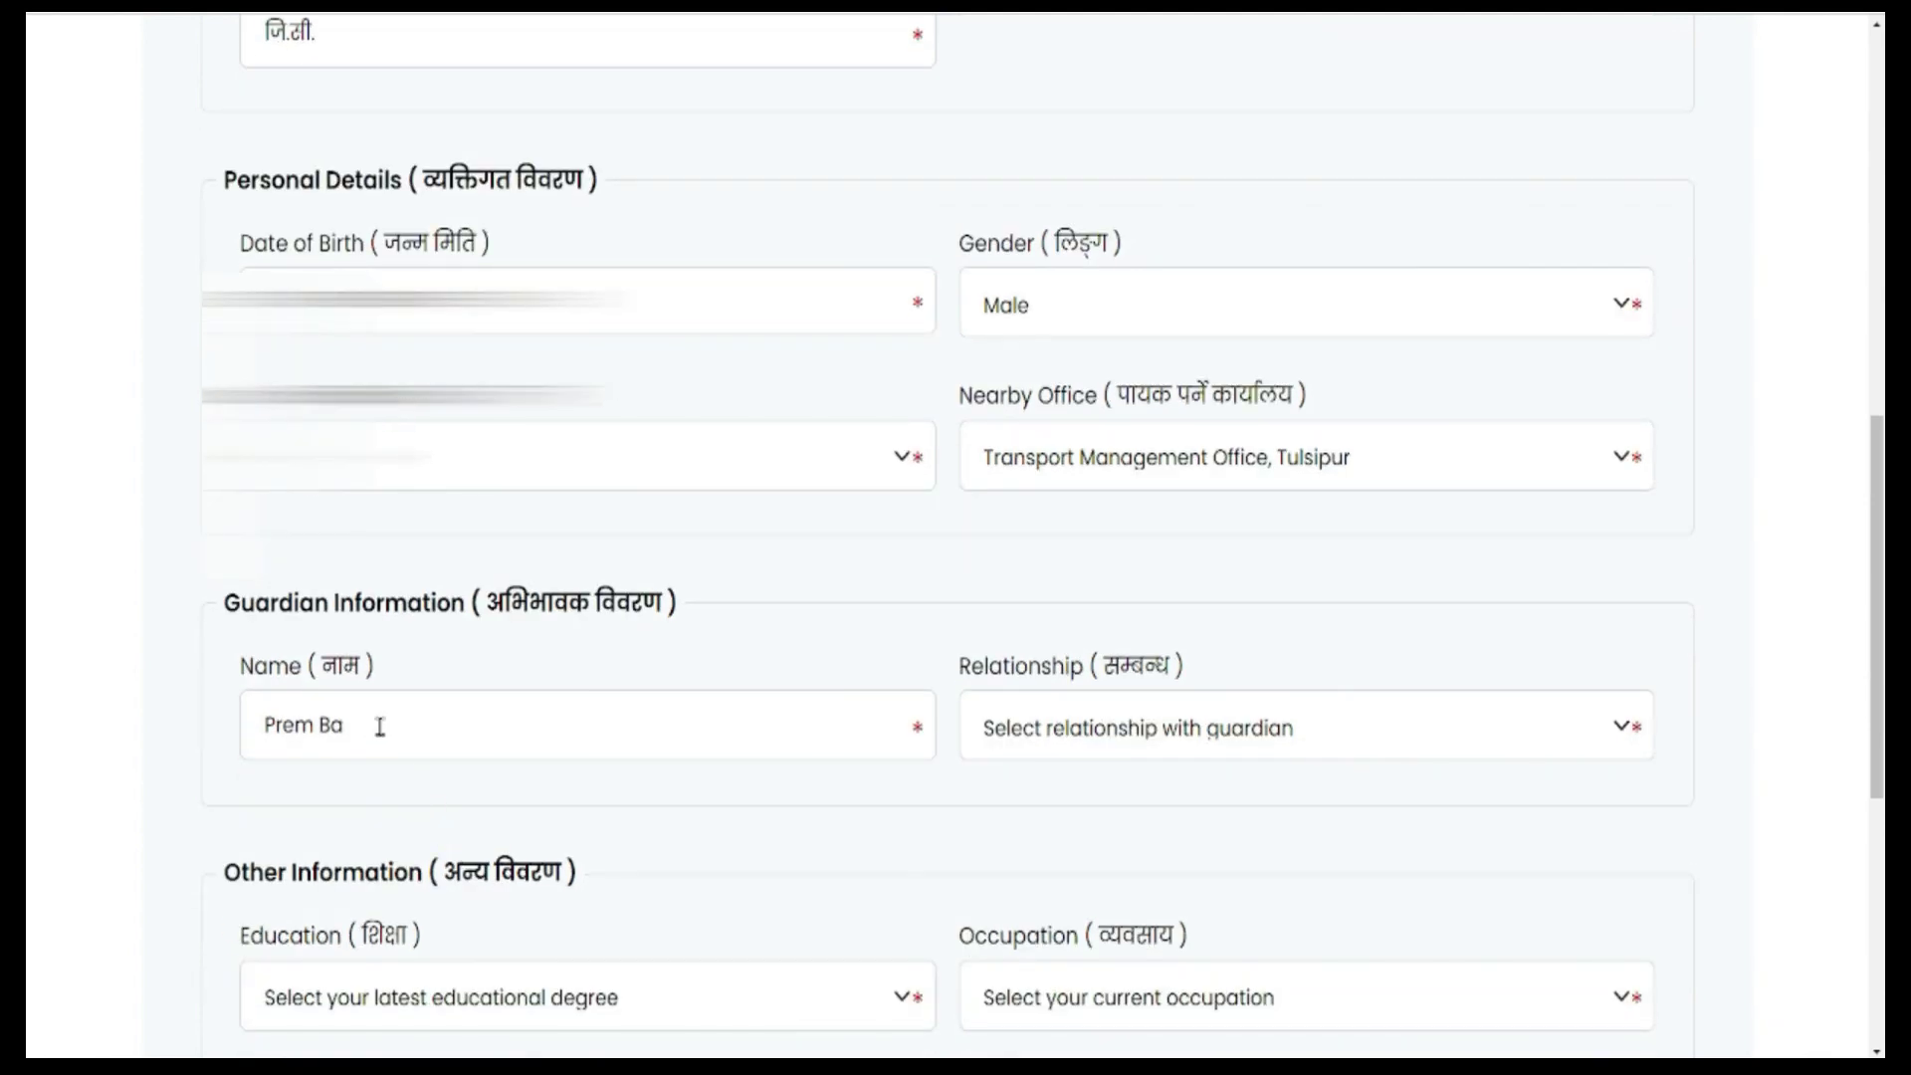
left_click(379, 727)
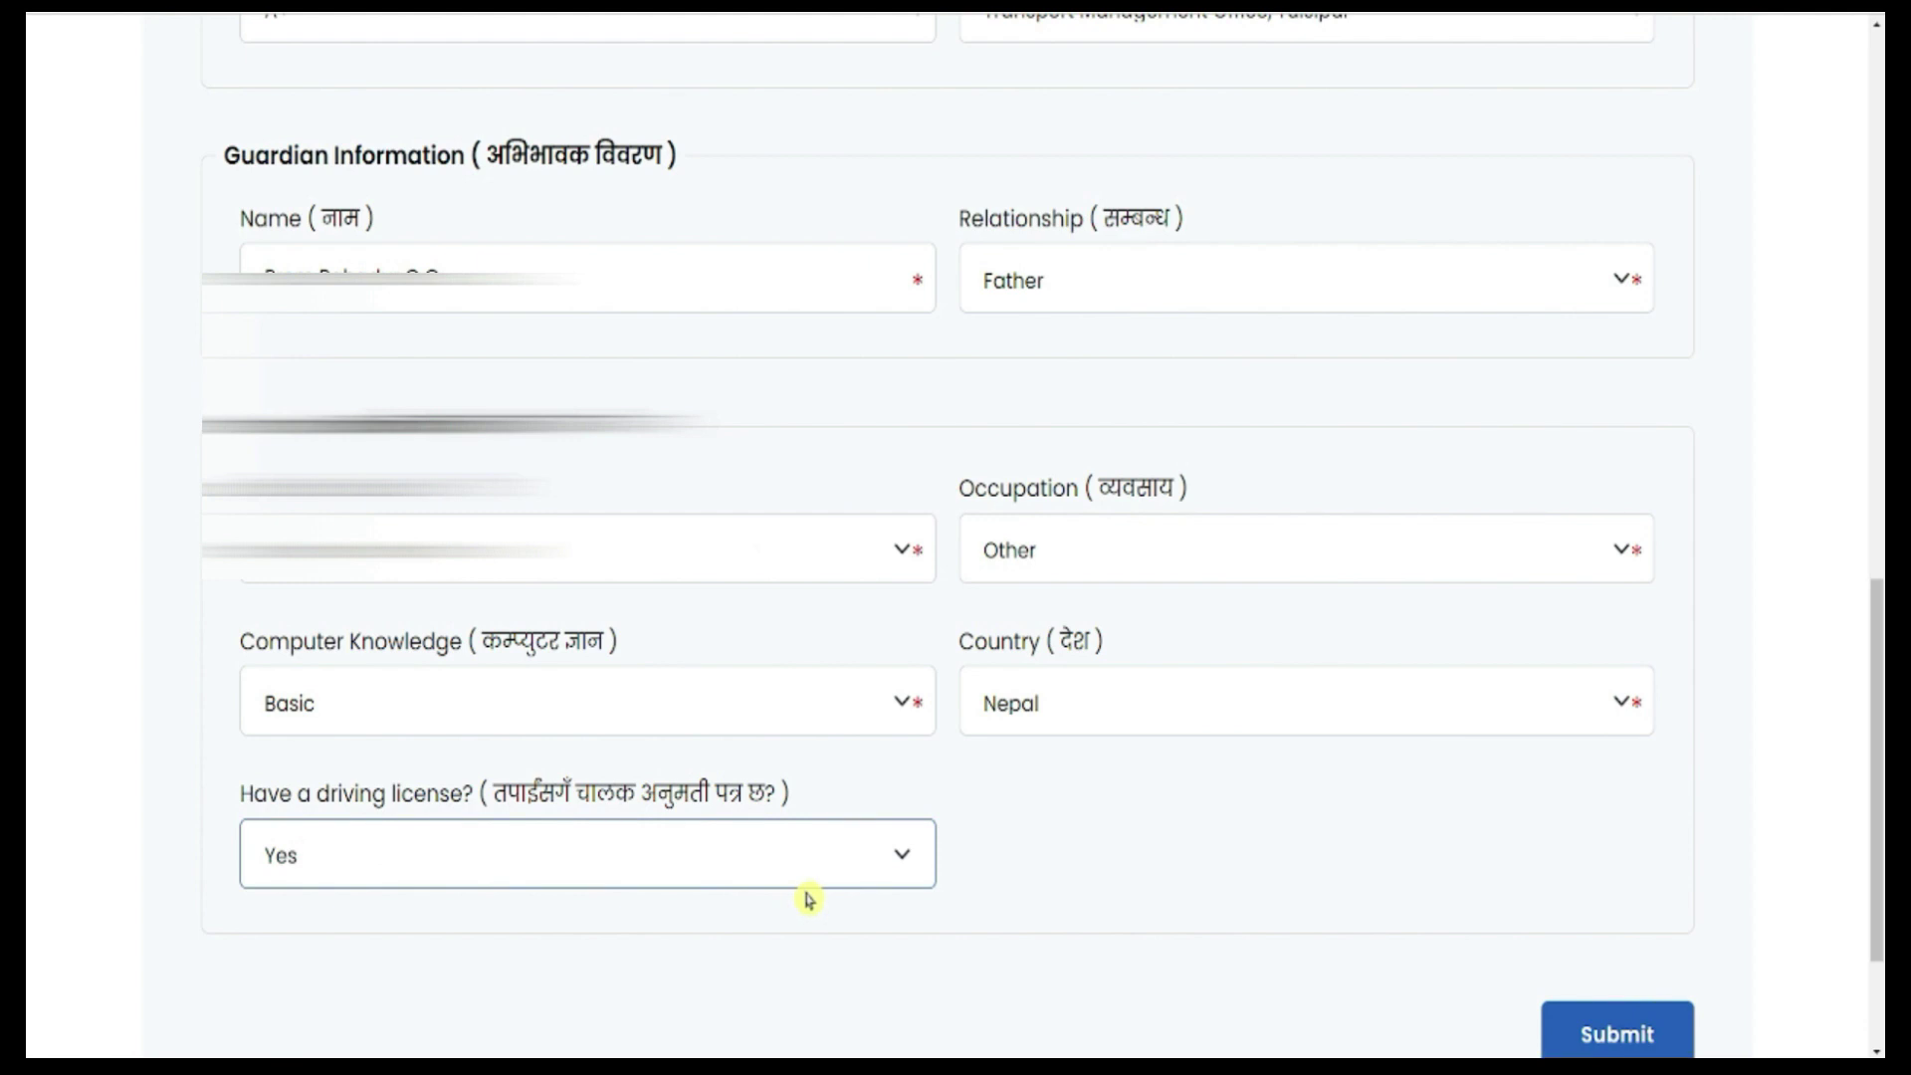
scroll(1508, 977, "down", 1)
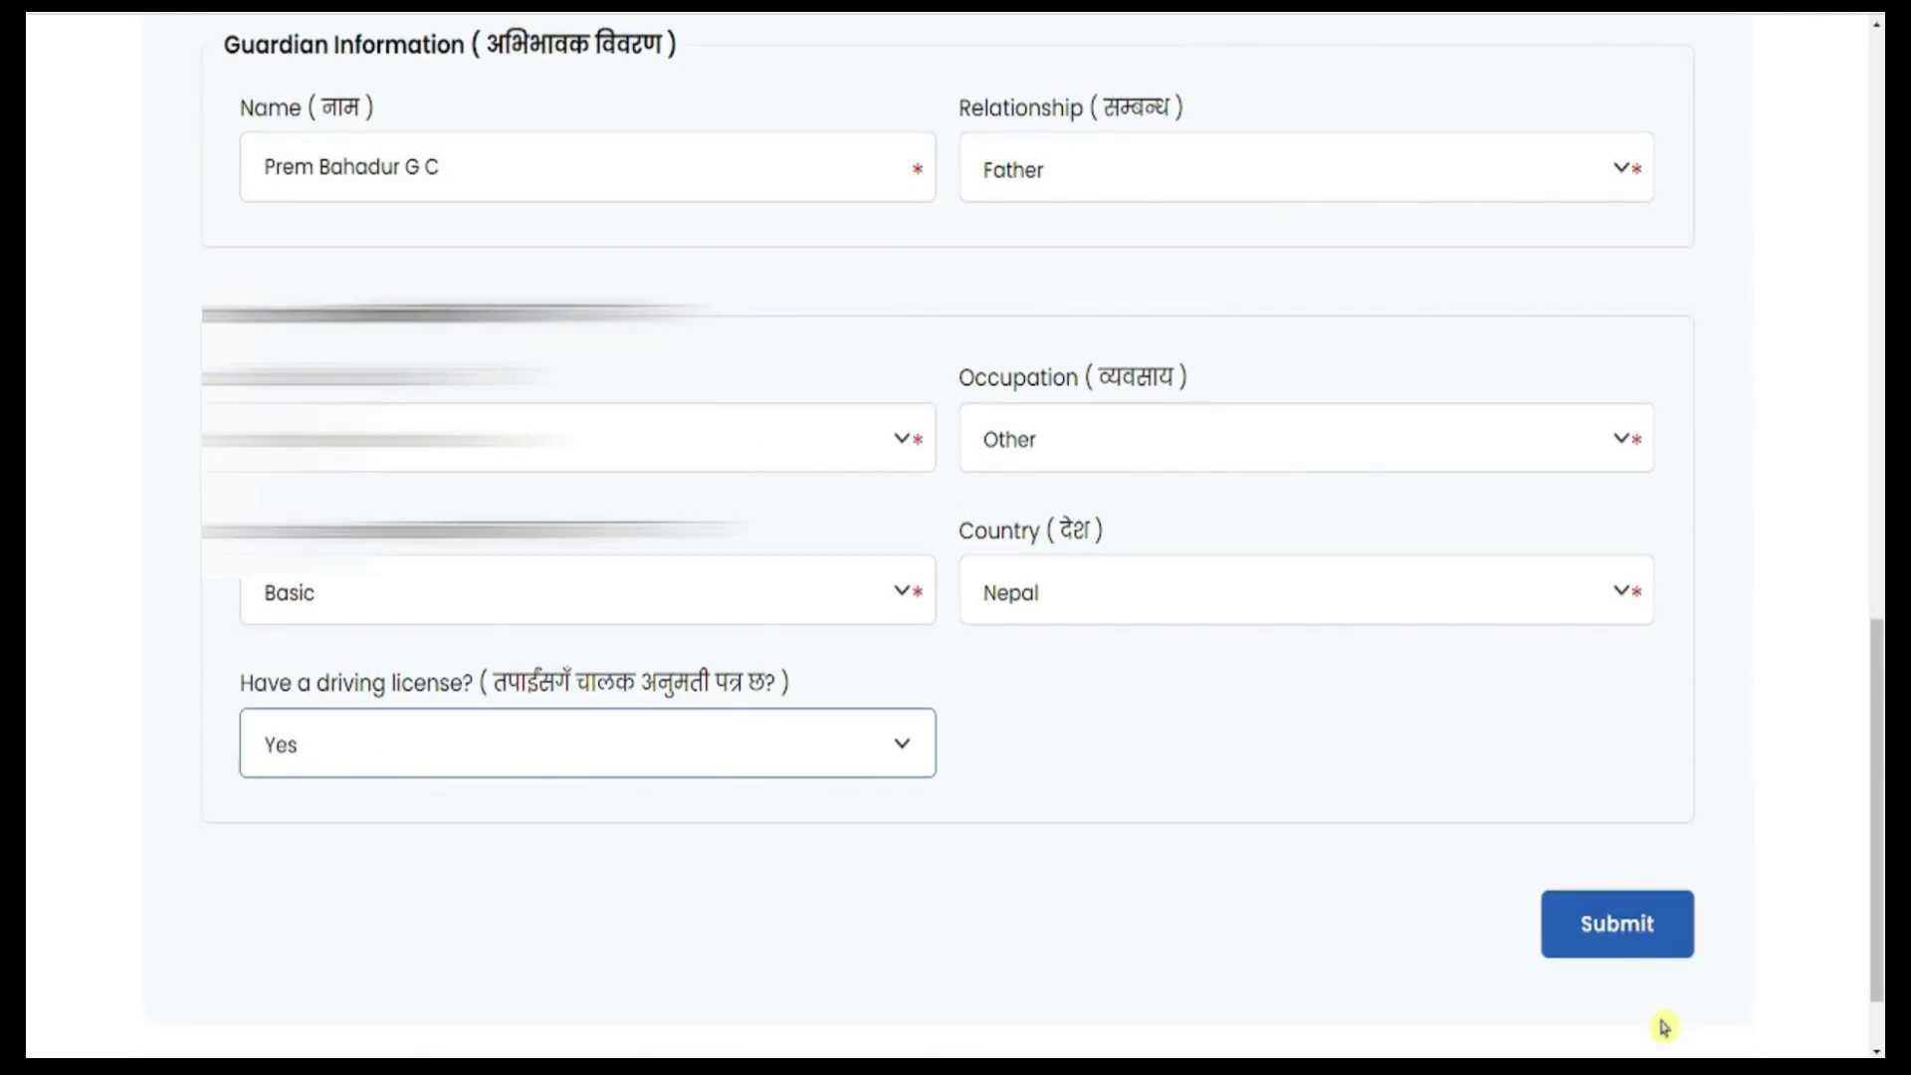
left_click(1610, 940)
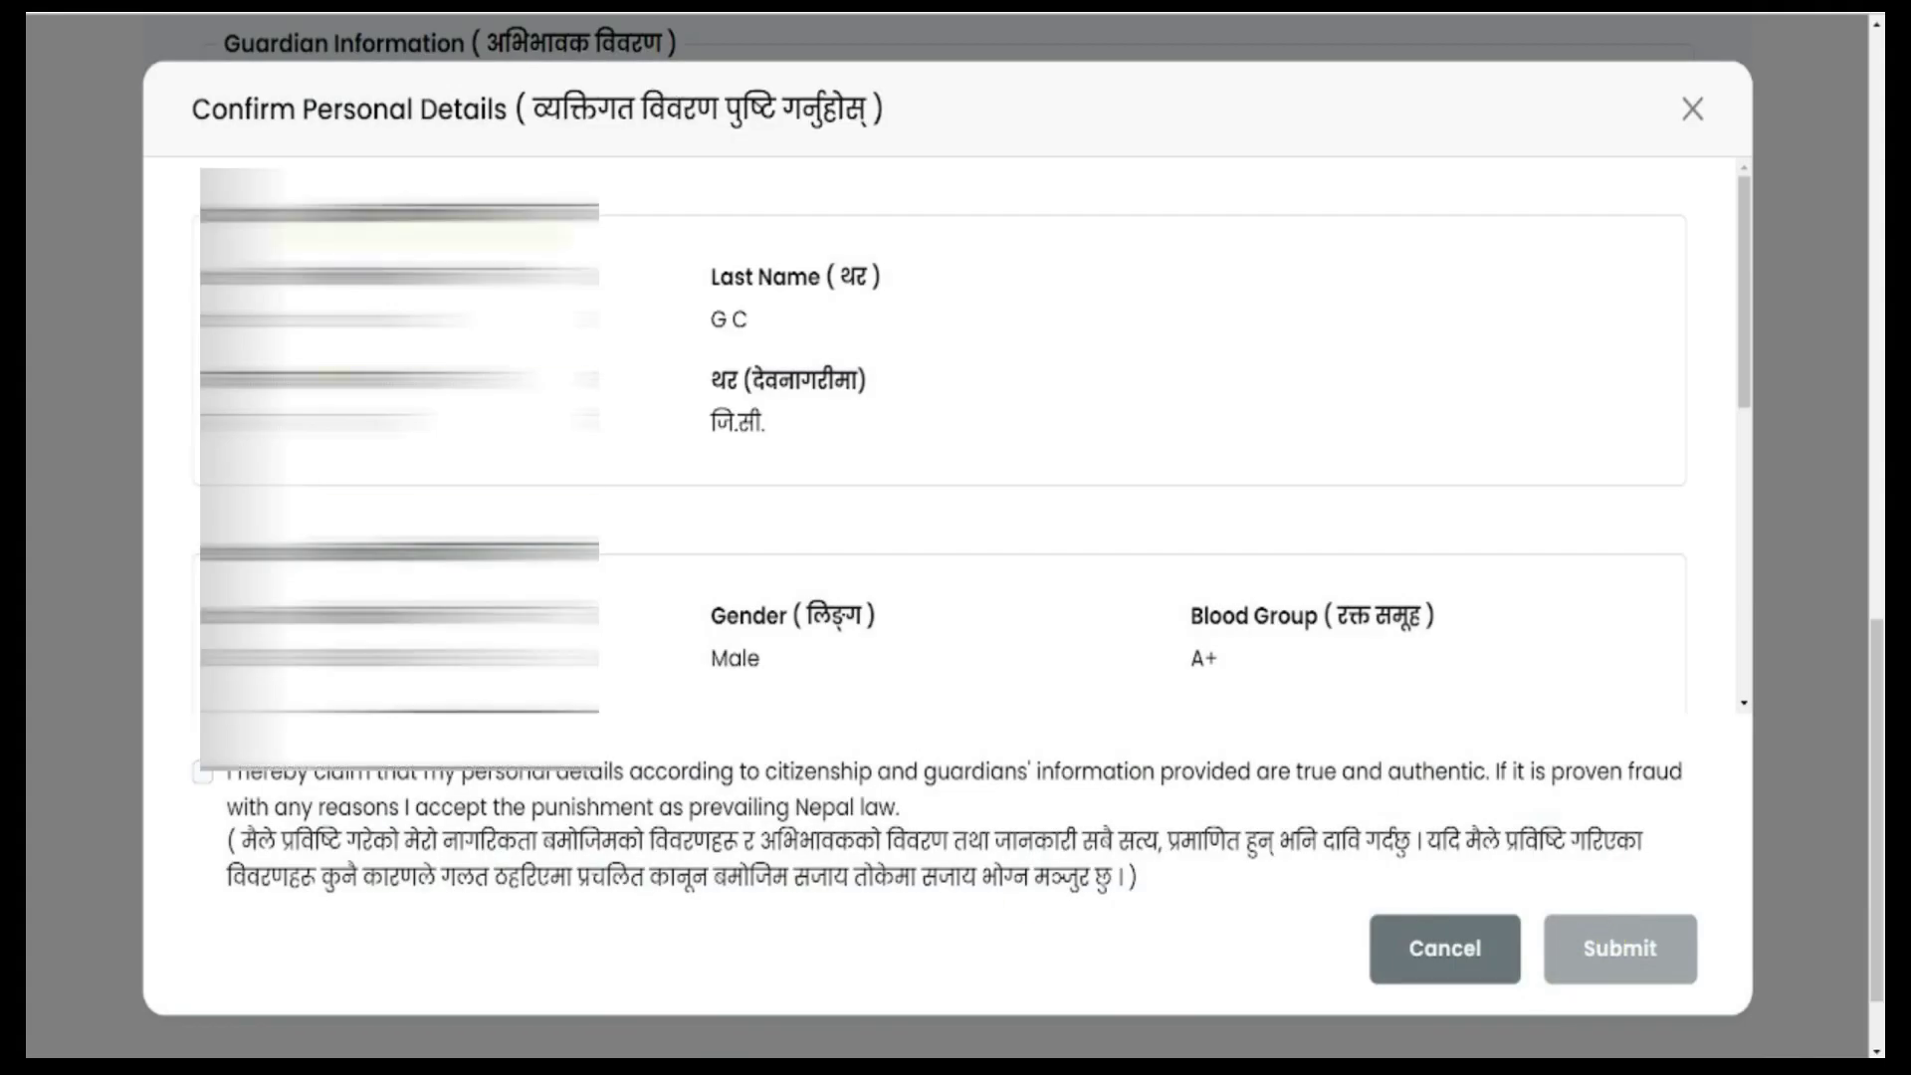
Review the Confirm Personal Details dialog, accept the declaration, and submit it.
scroll(597, 697, "down", 3)
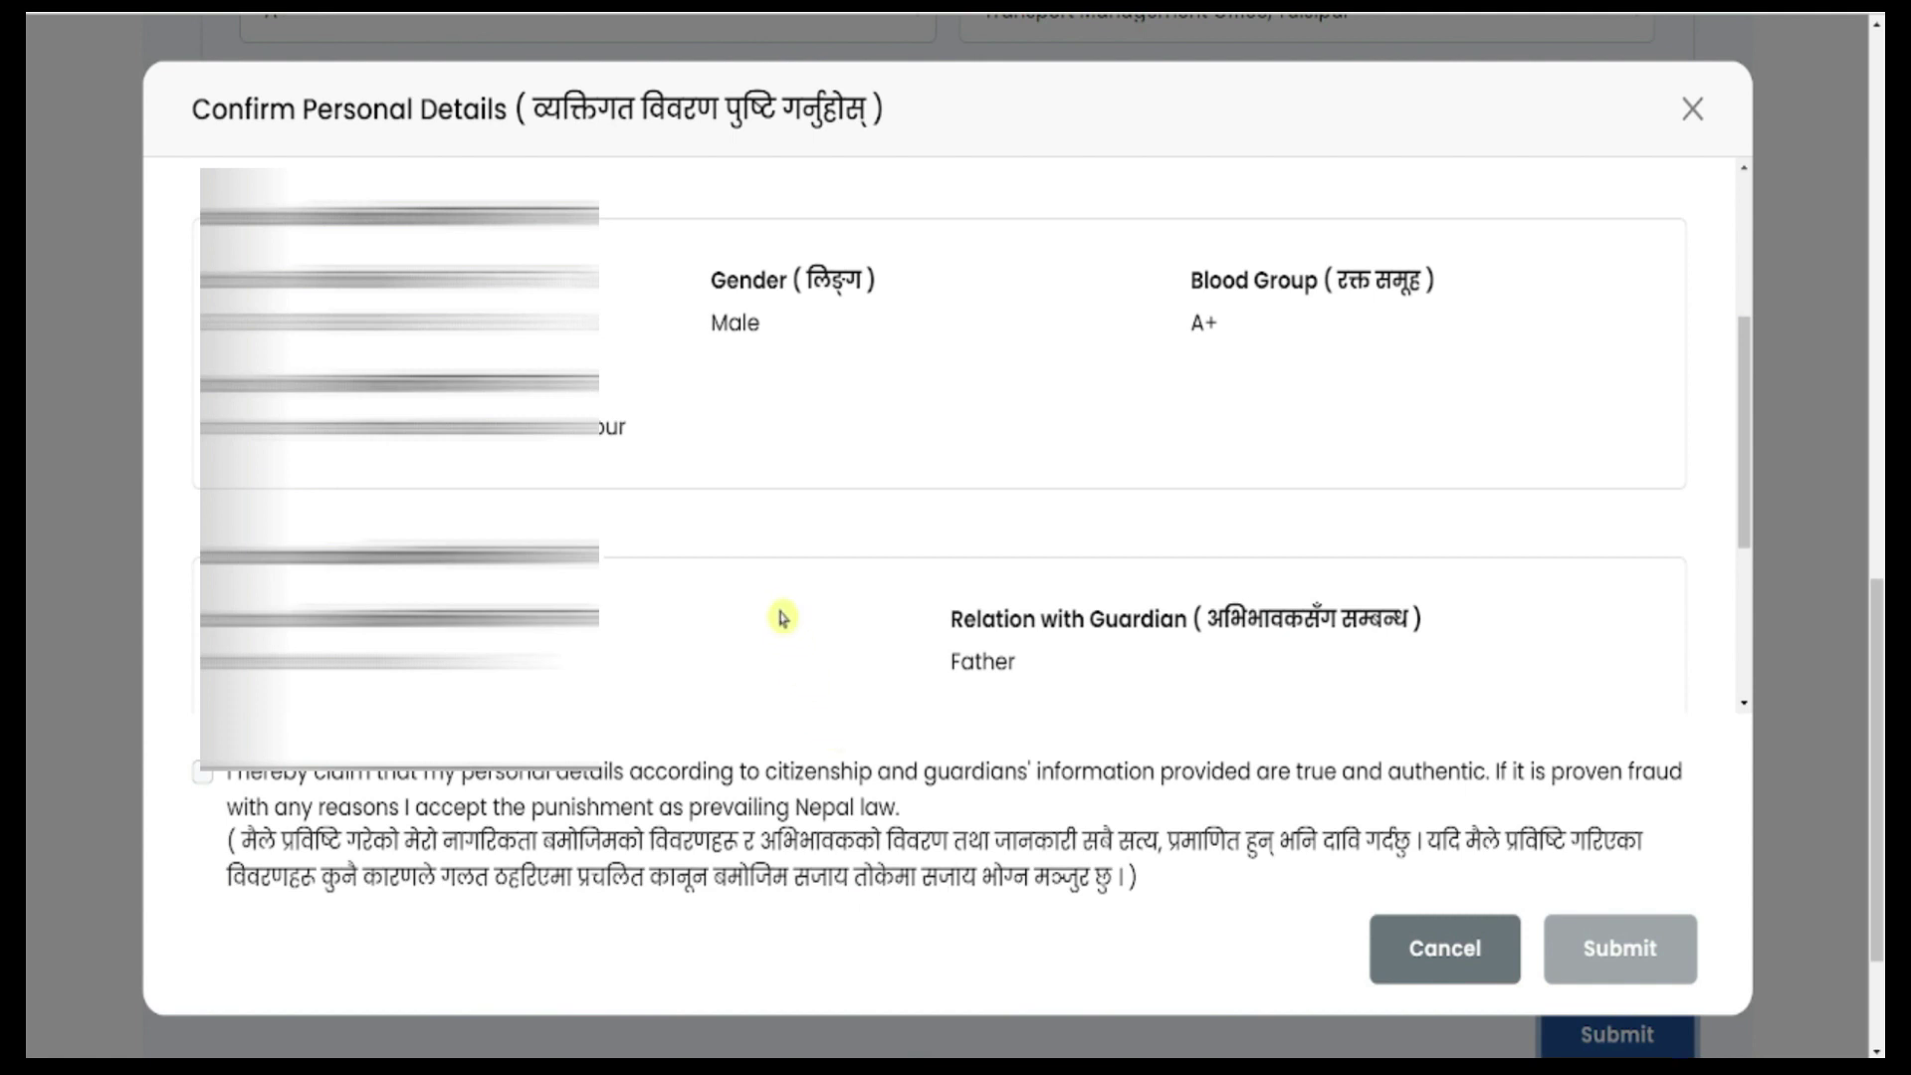
scroll(783, 618, "up", 3)
scroll(782, 618, "down", 4)
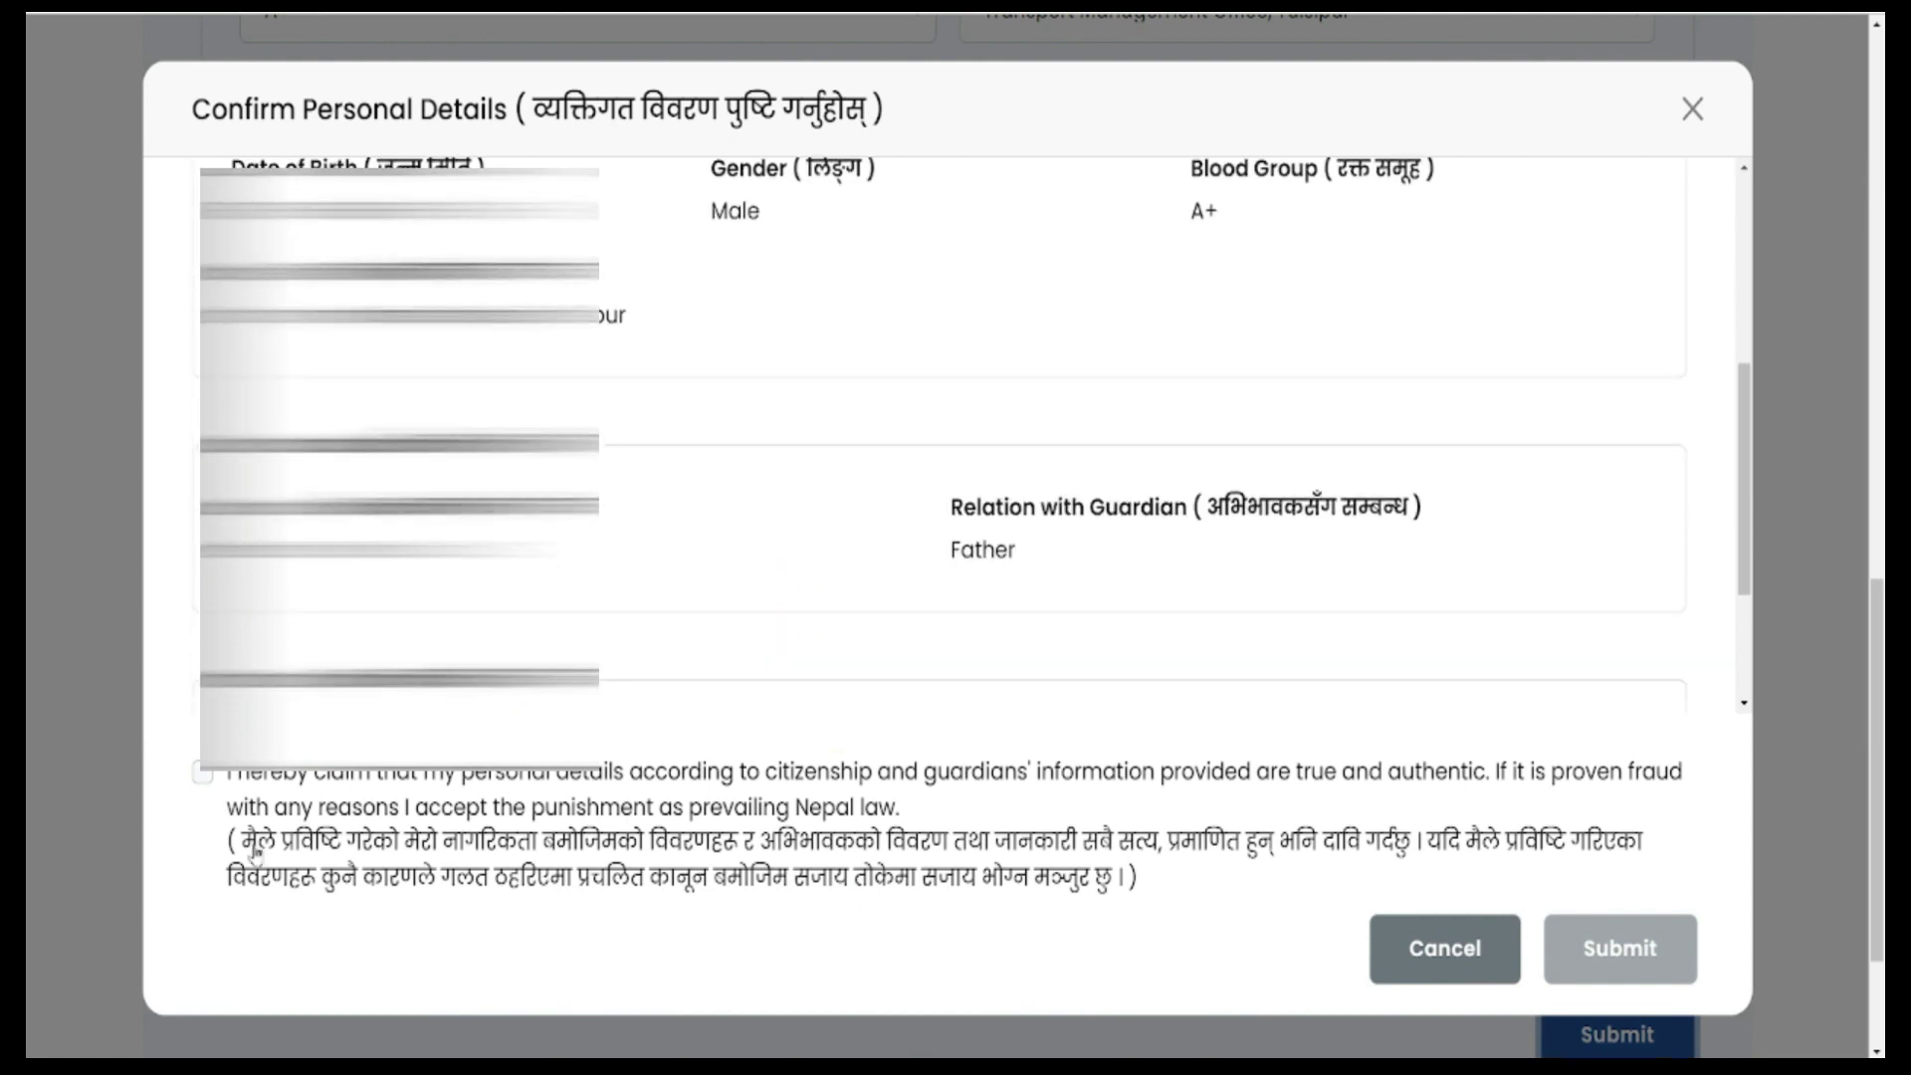
scroll(782, 618, "down", 2)
scroll(974, 451, "down", 1)
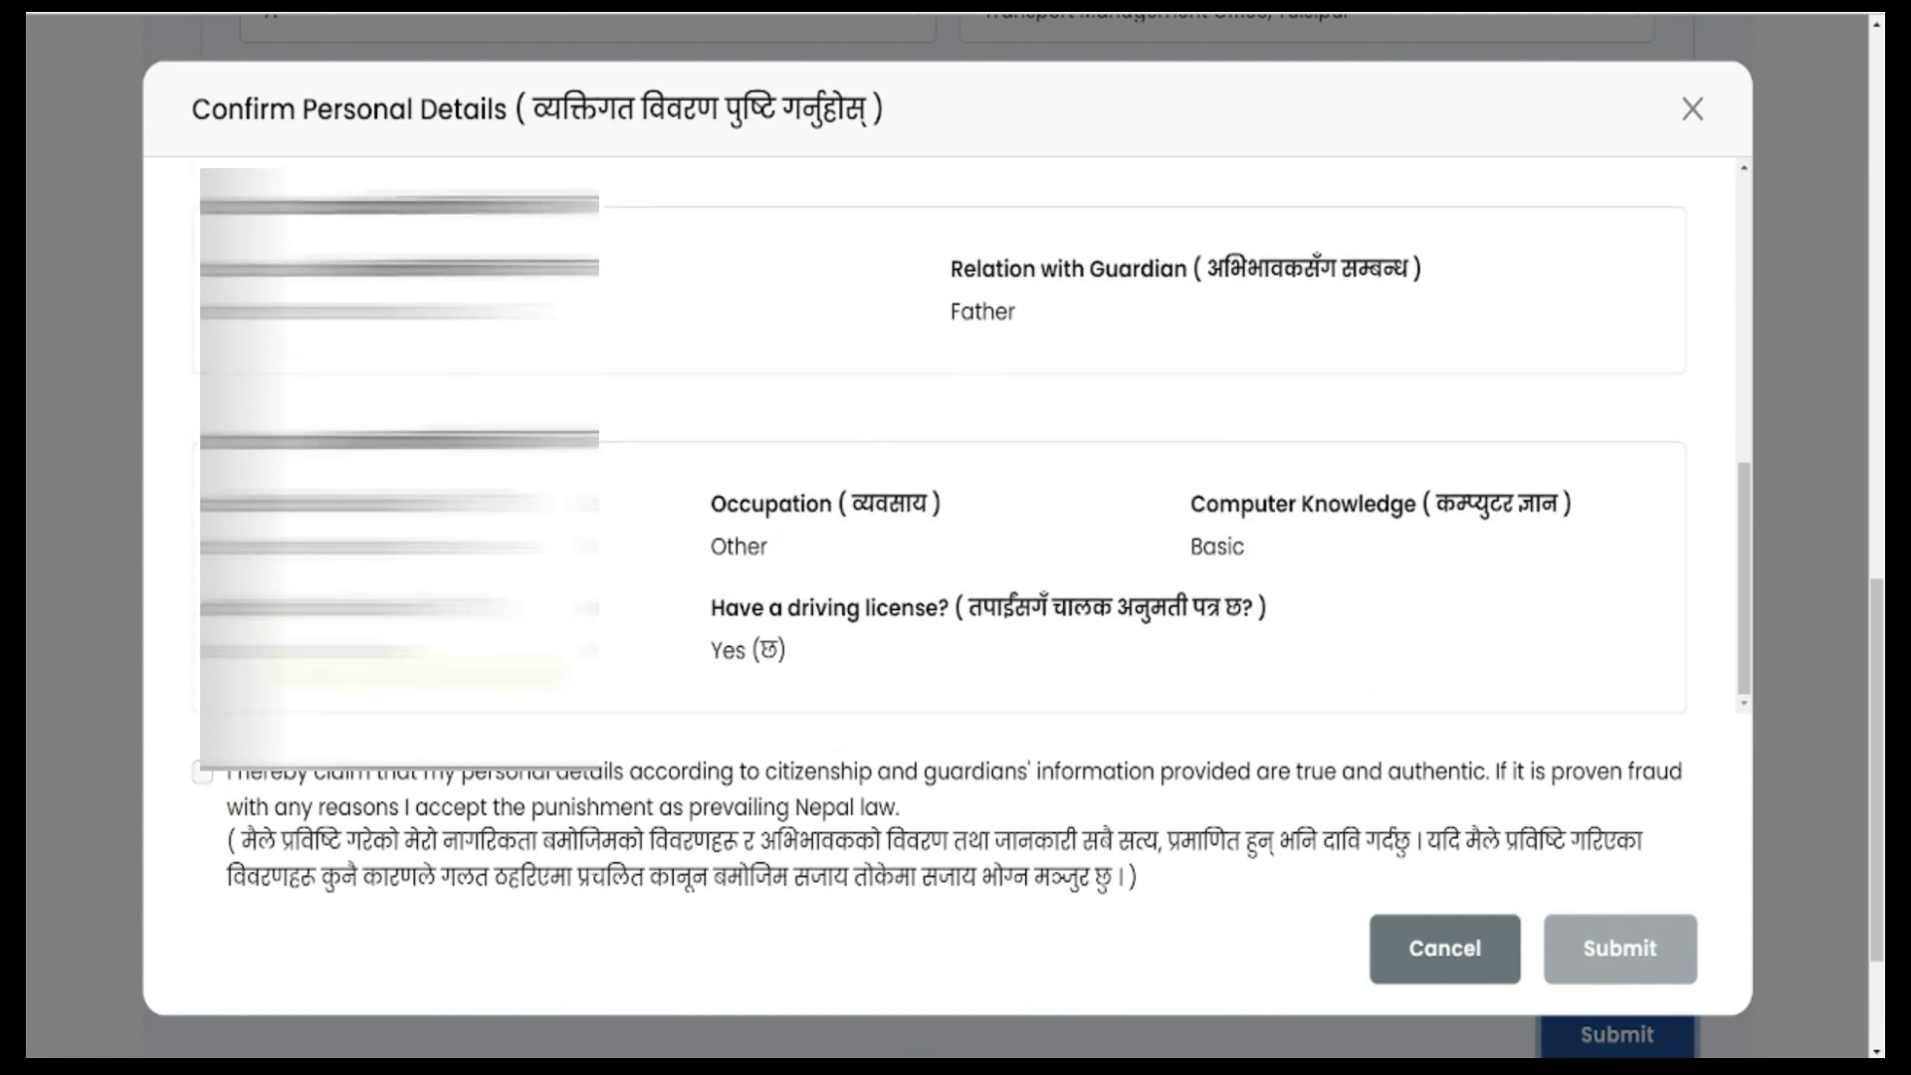
left_click(202, 773)
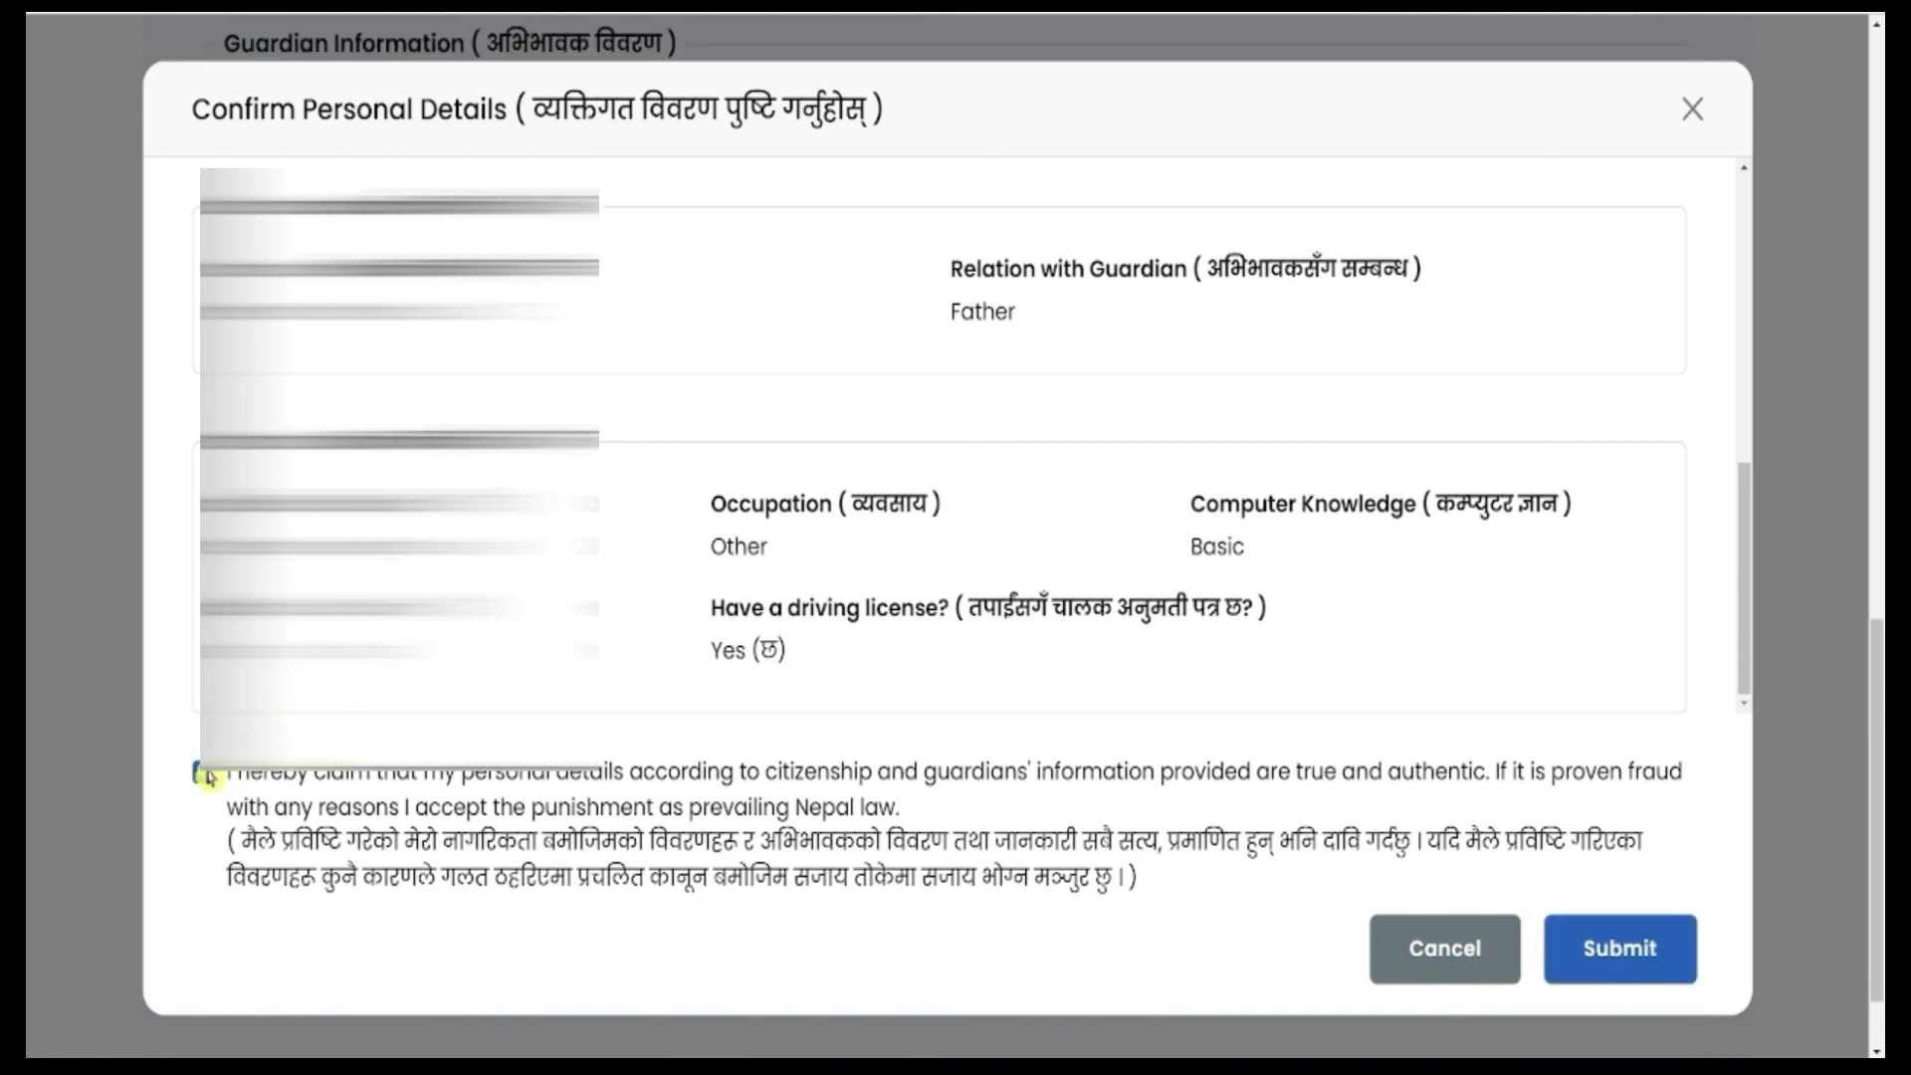
left_click(1641, 950)
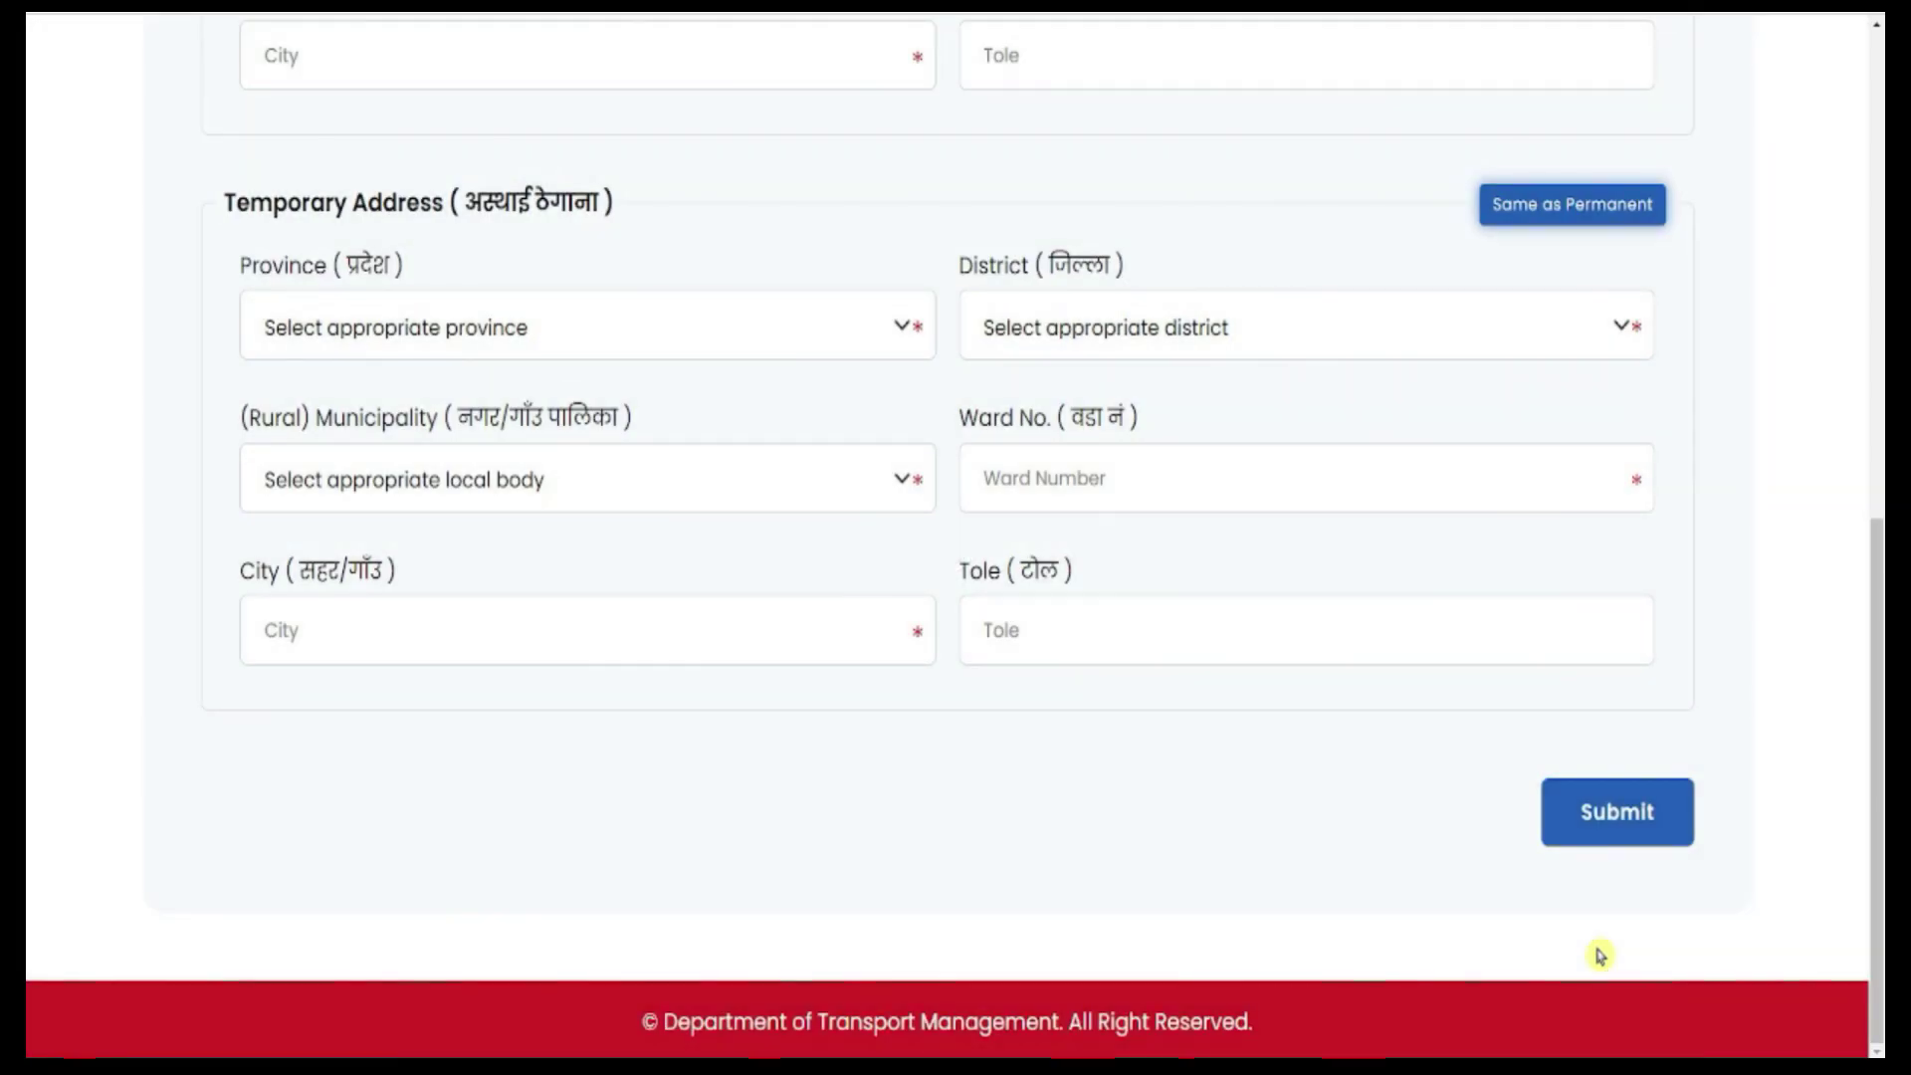
Set the permanent address to province Lumbini, district Dang and municipality Rapti.
scroll(1271, 883, "up", 8)
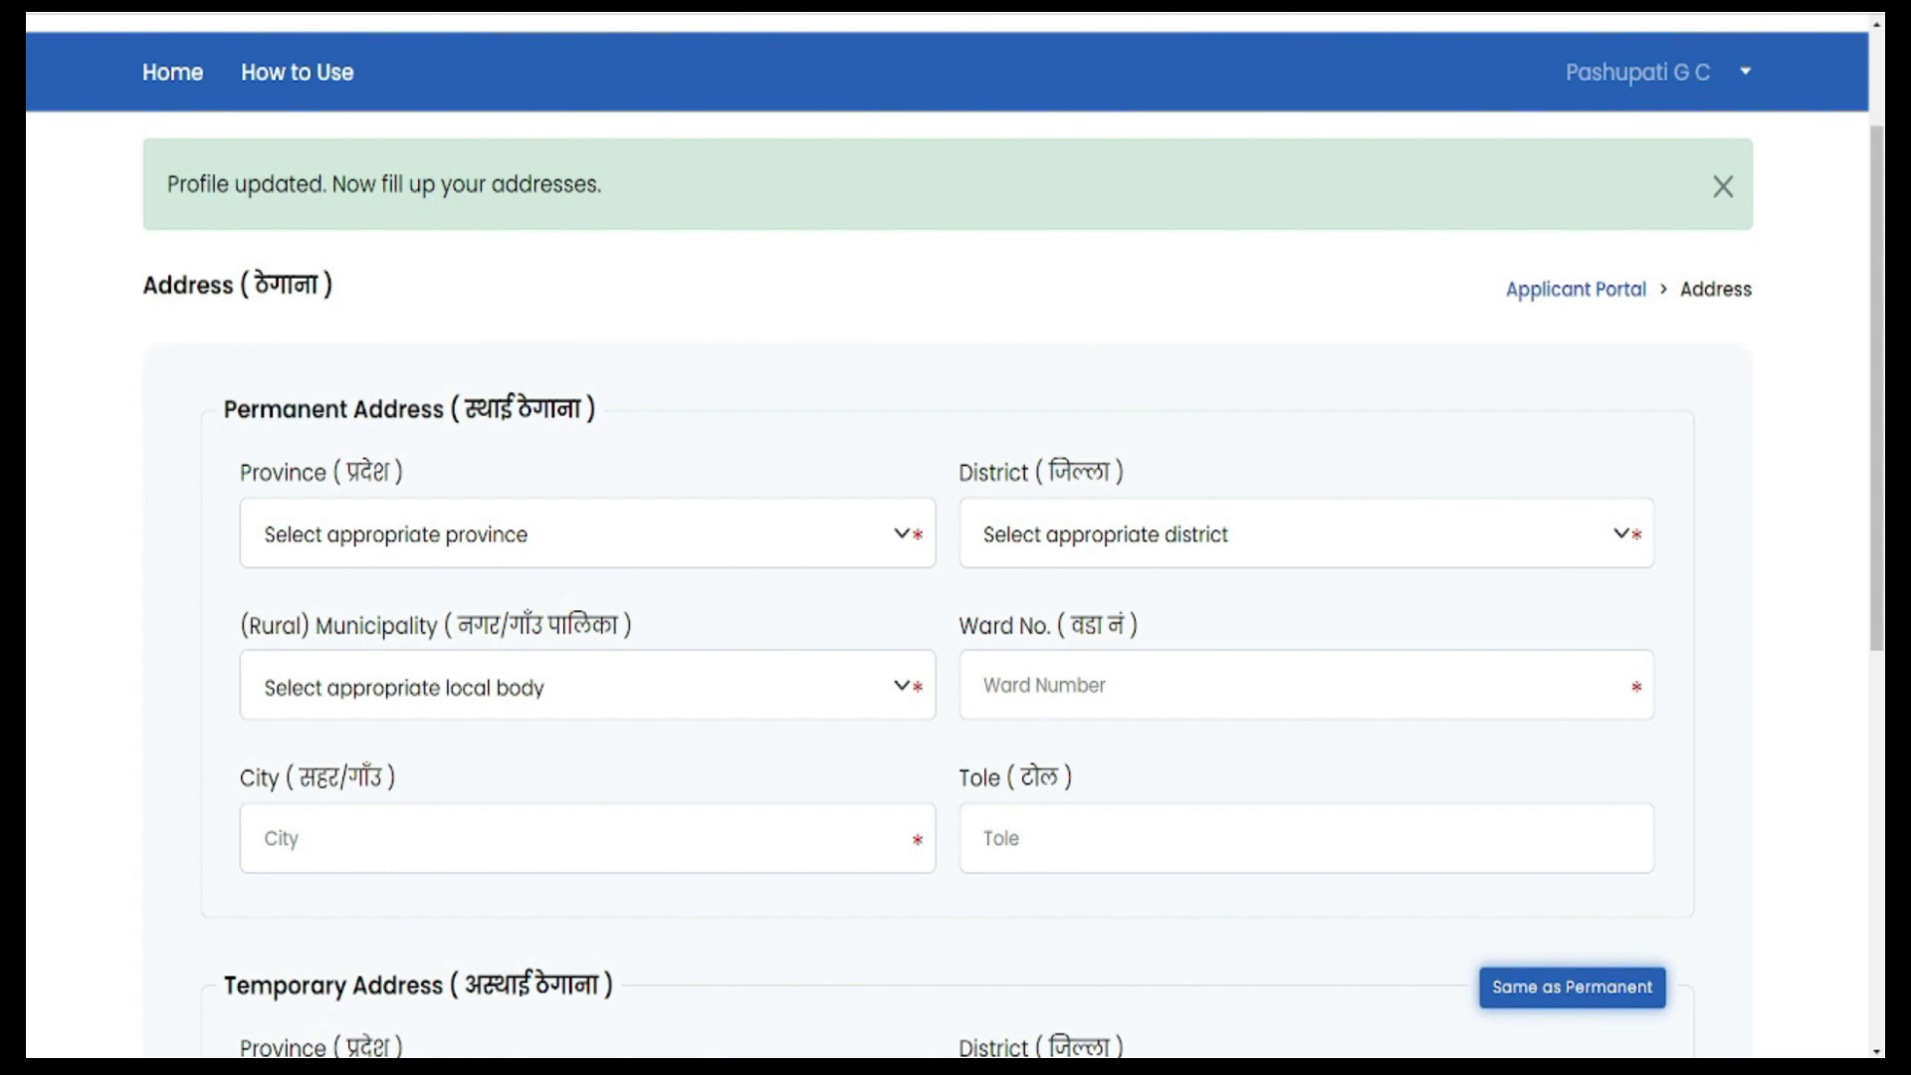
scroll(341, 534, "down", 1)
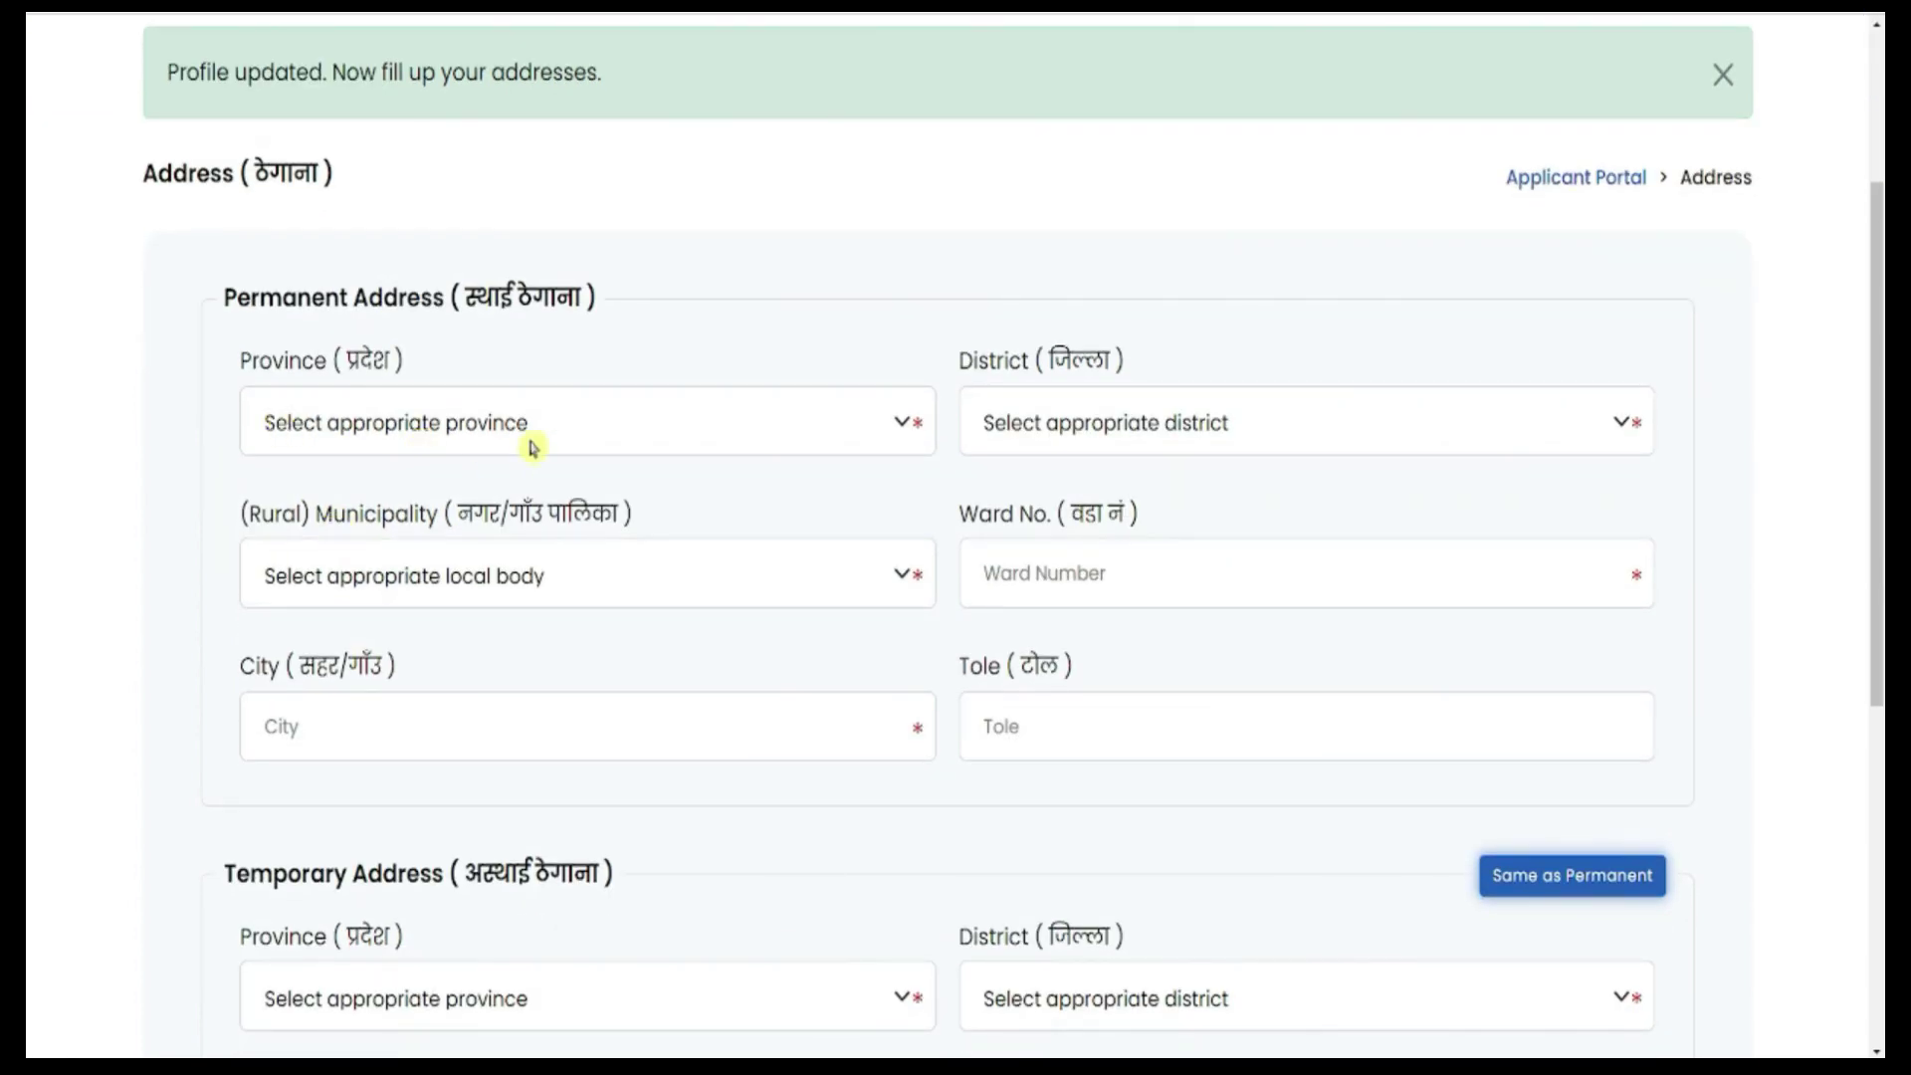
left_click(854, 428)
left_click(853, 428)
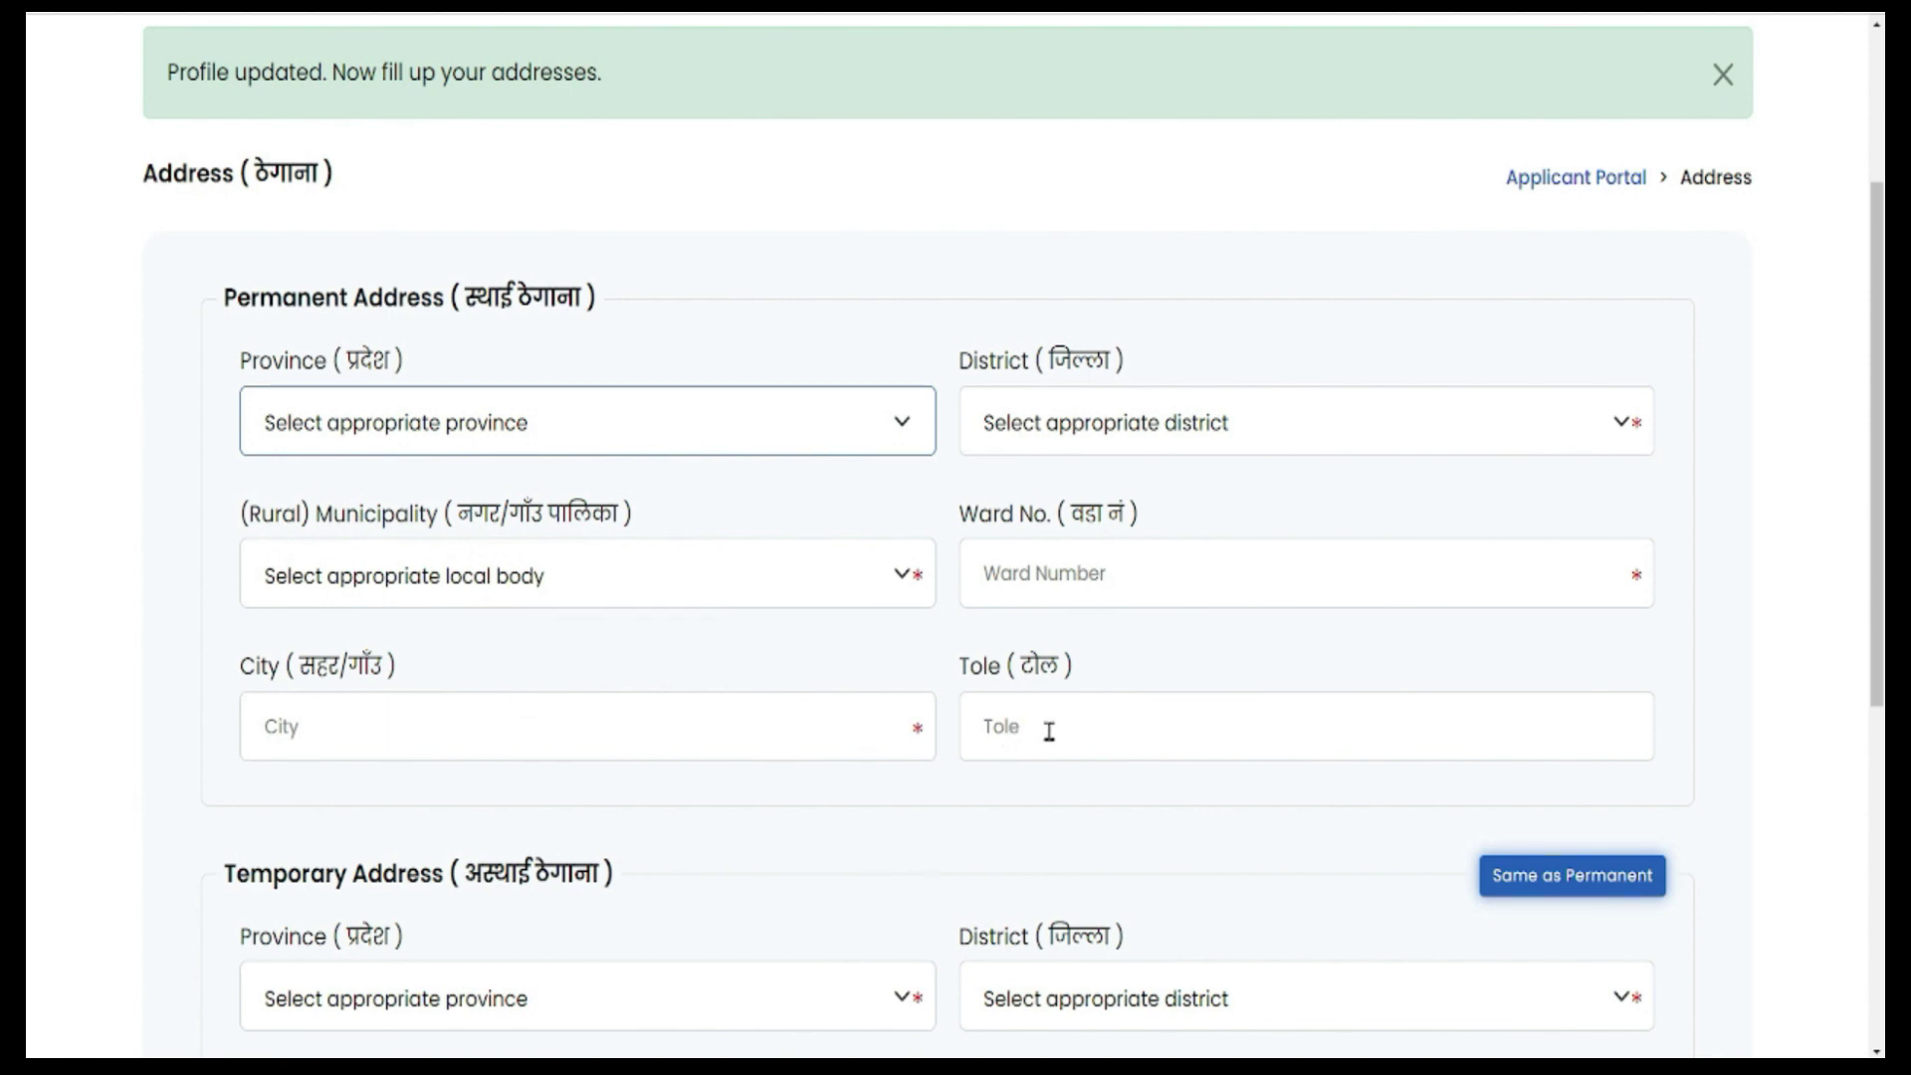
scroll(1064, 726, "down", 3)
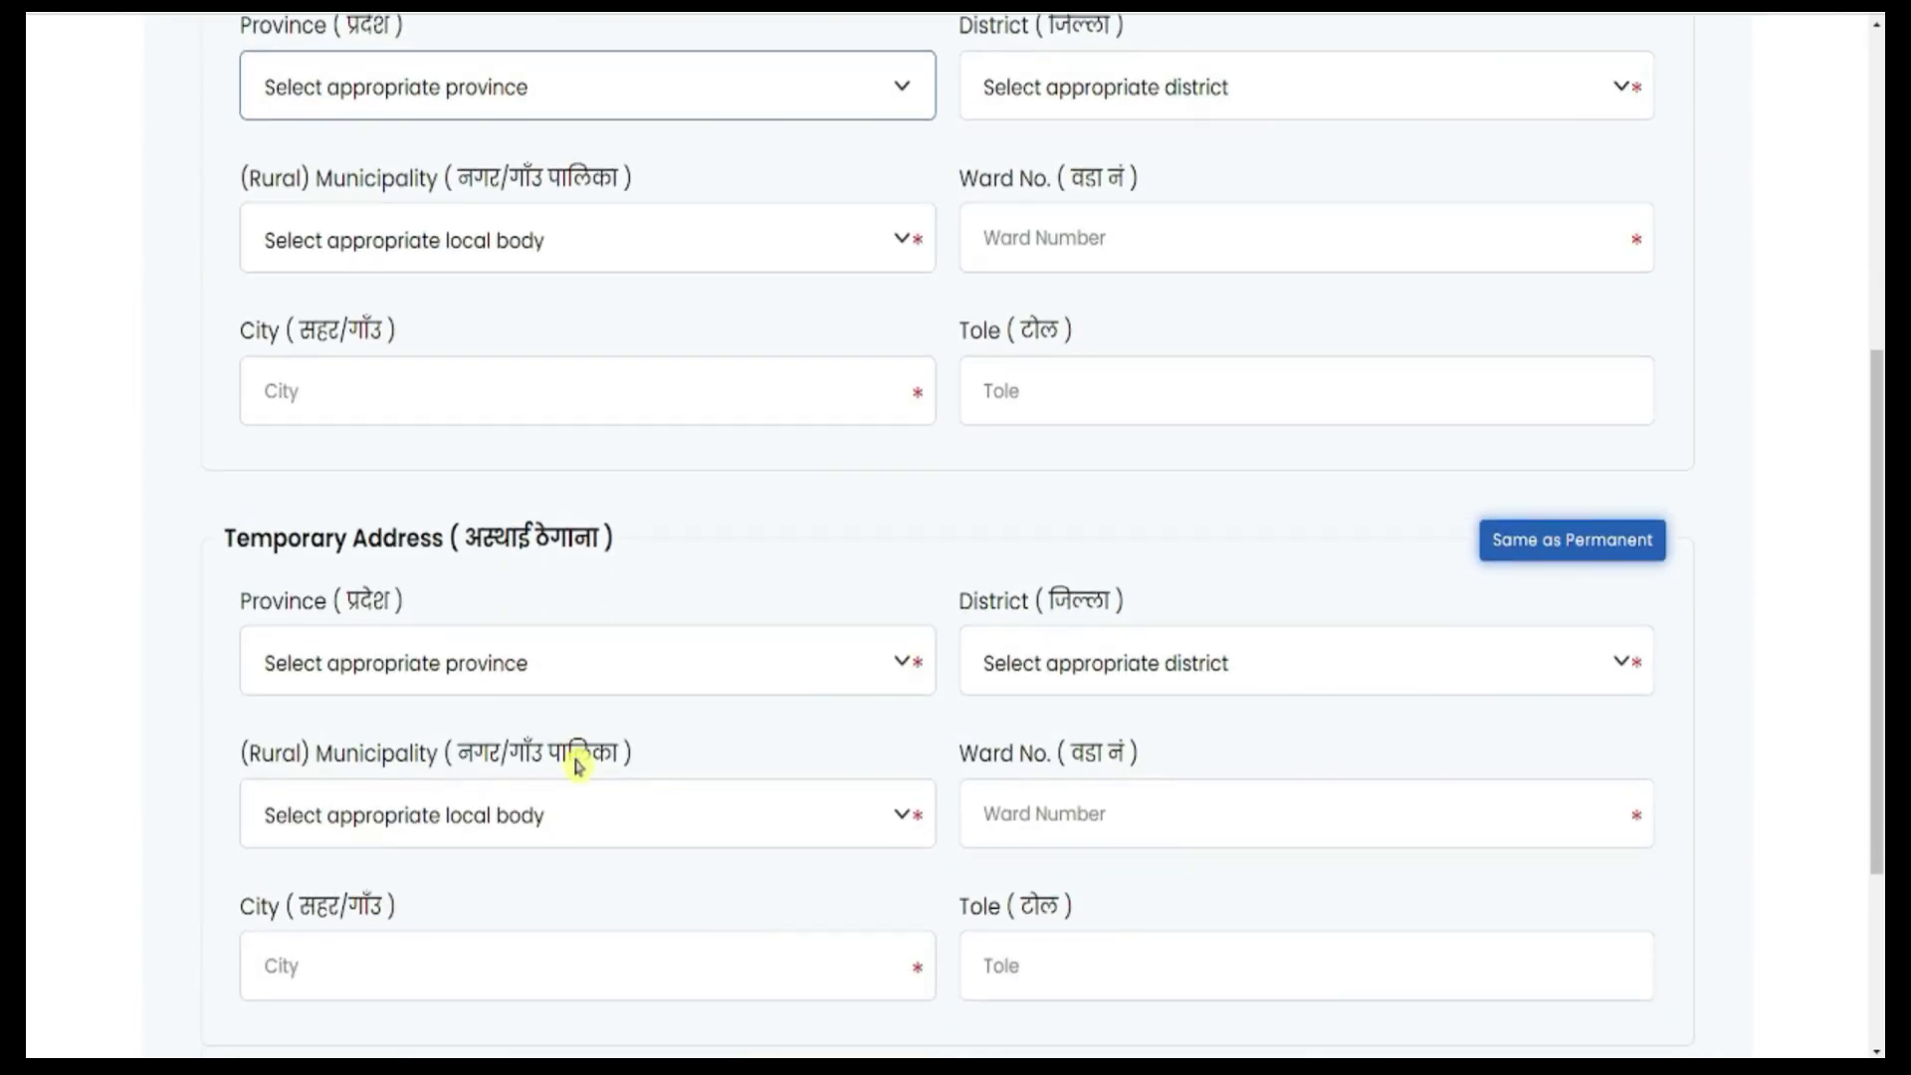
scroll(534, 630, "down", 3)
scroll(963, 713, "up", 6)
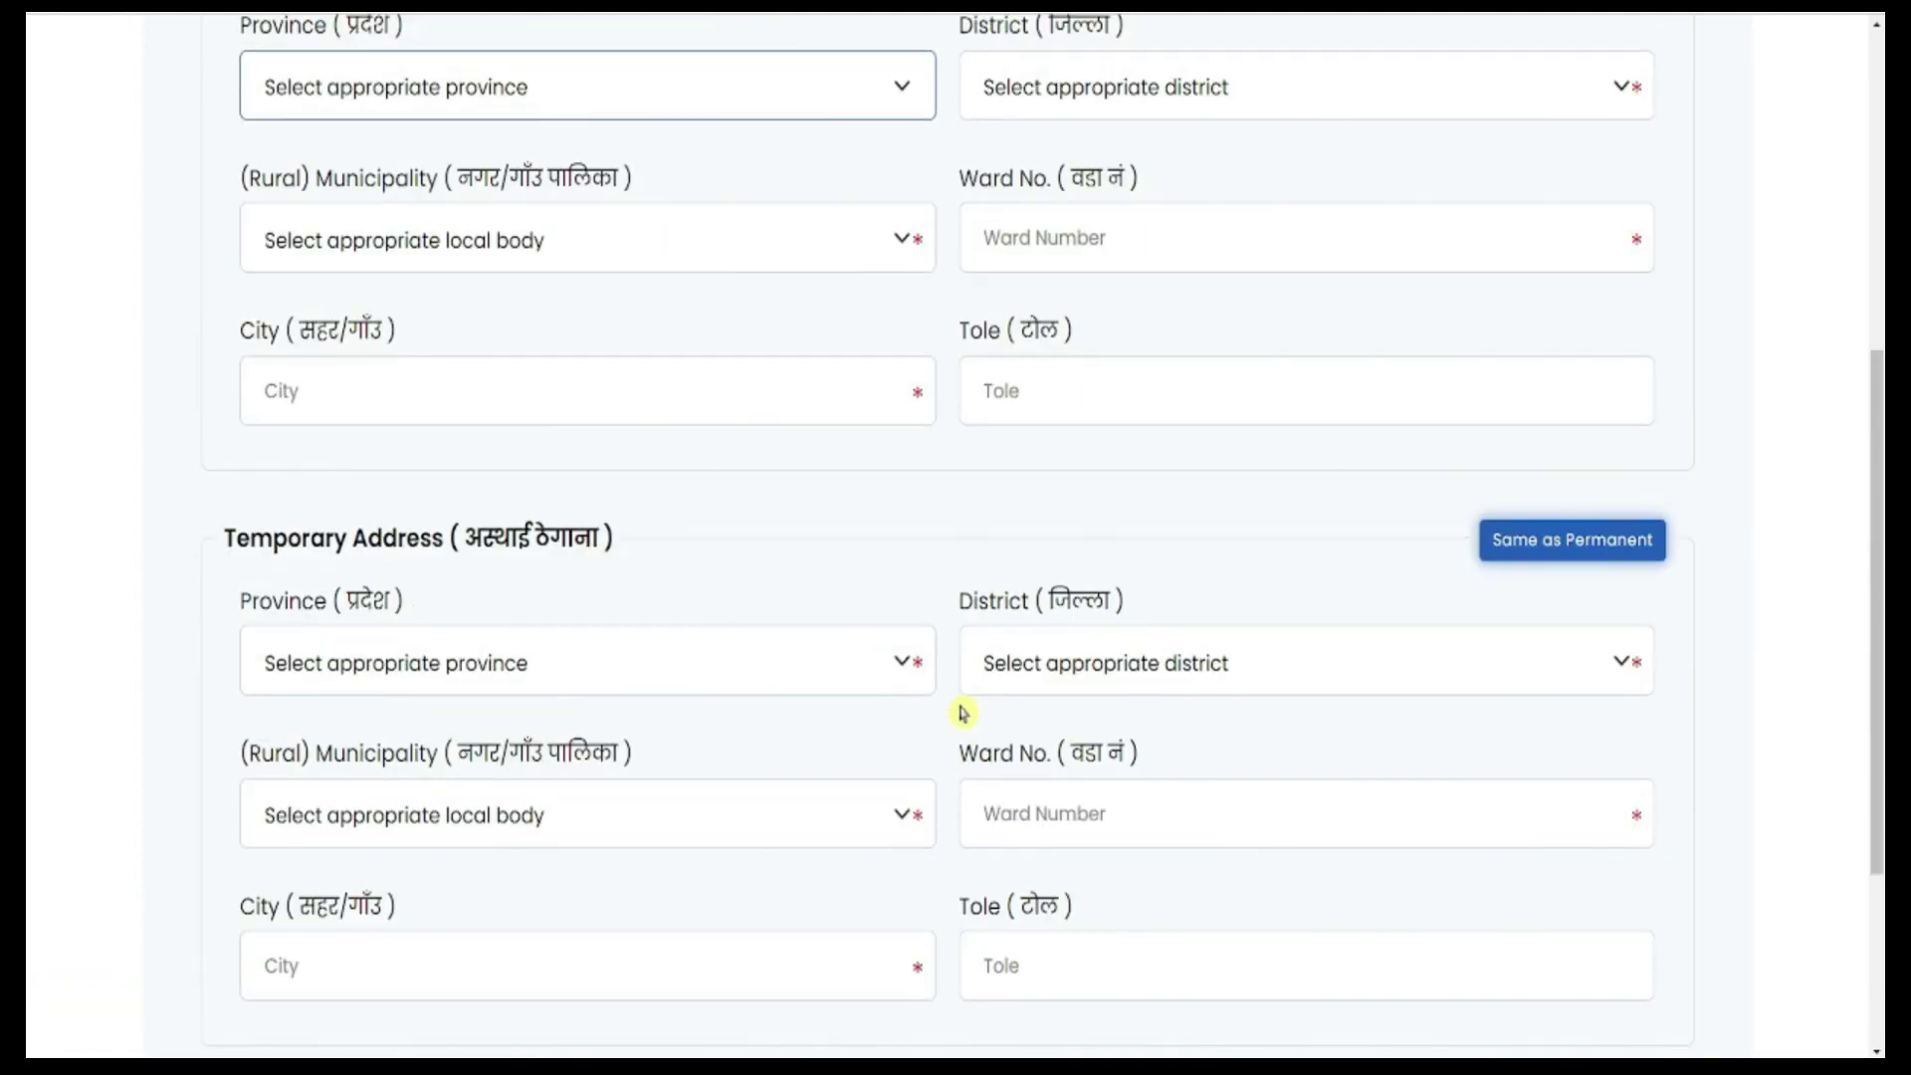
left_click(497, 430)
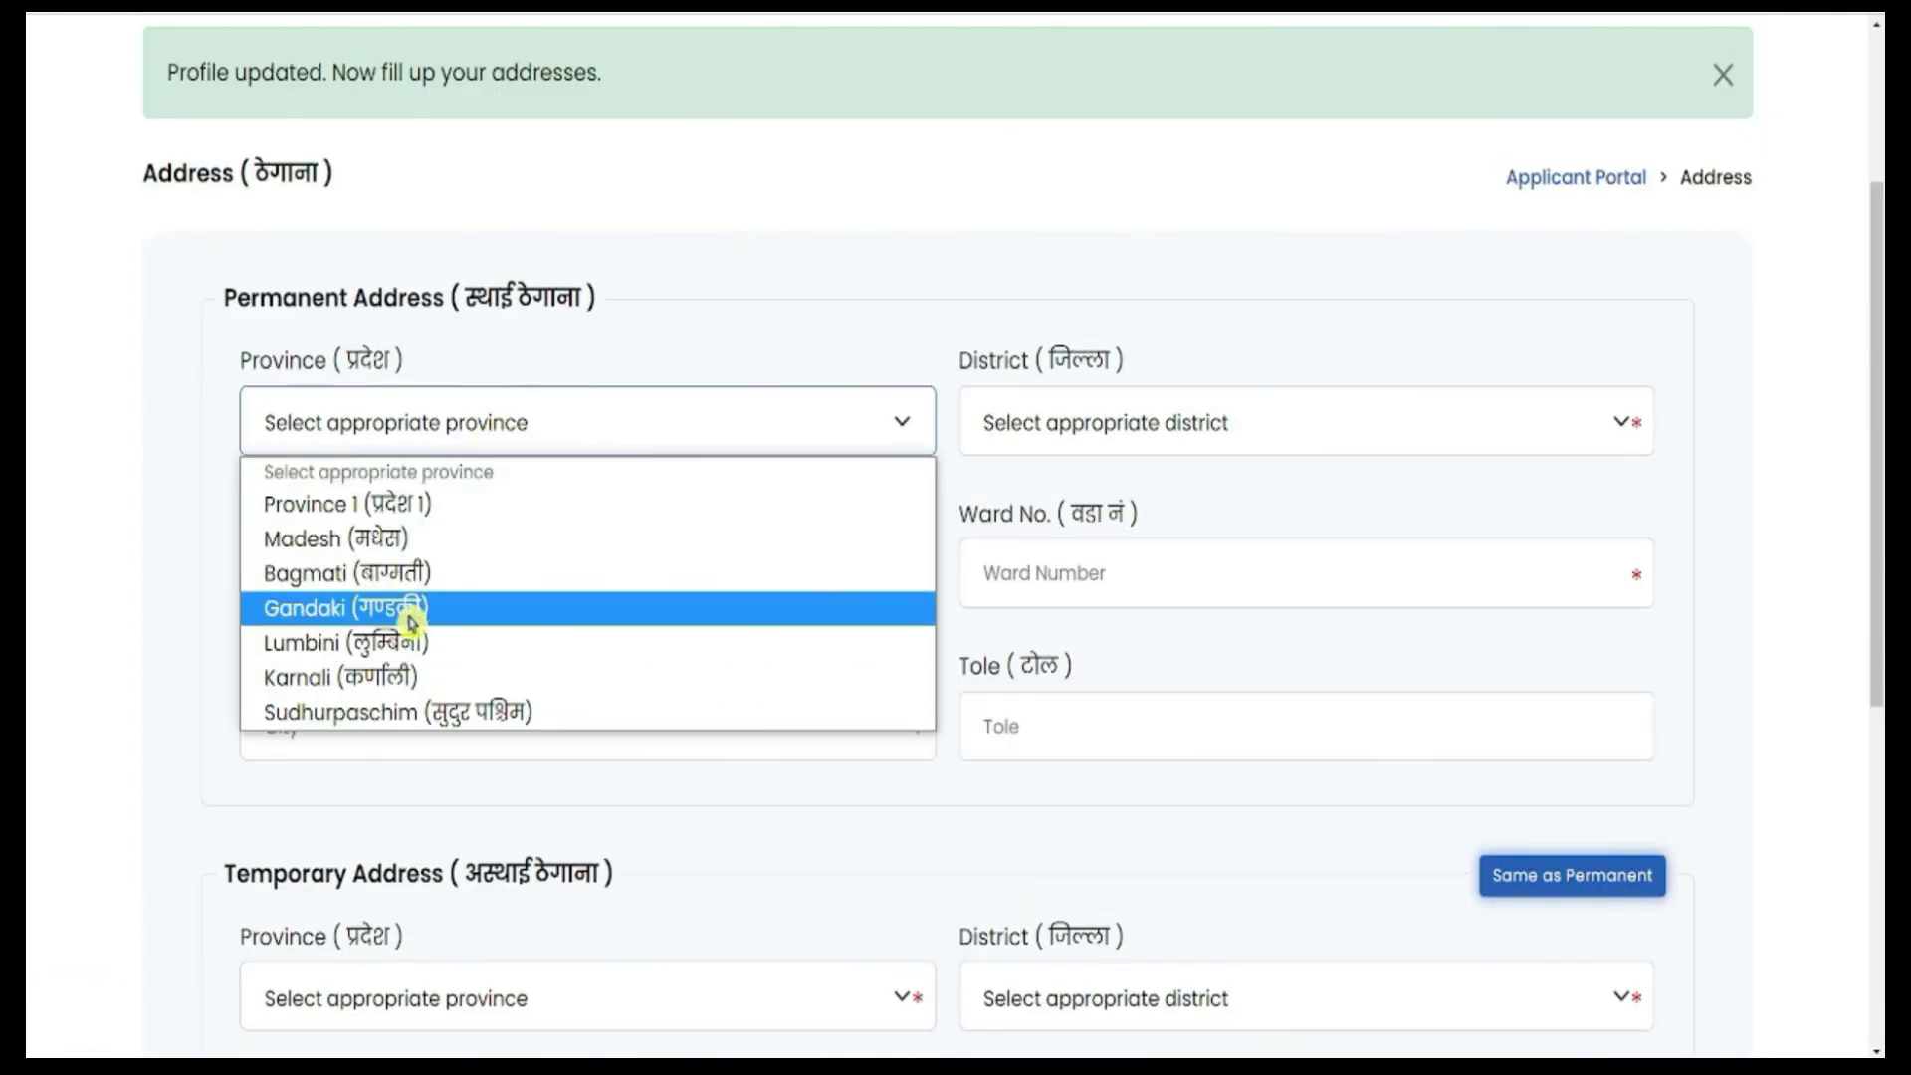
left_click(424, 645)
left_click(1108, 430)
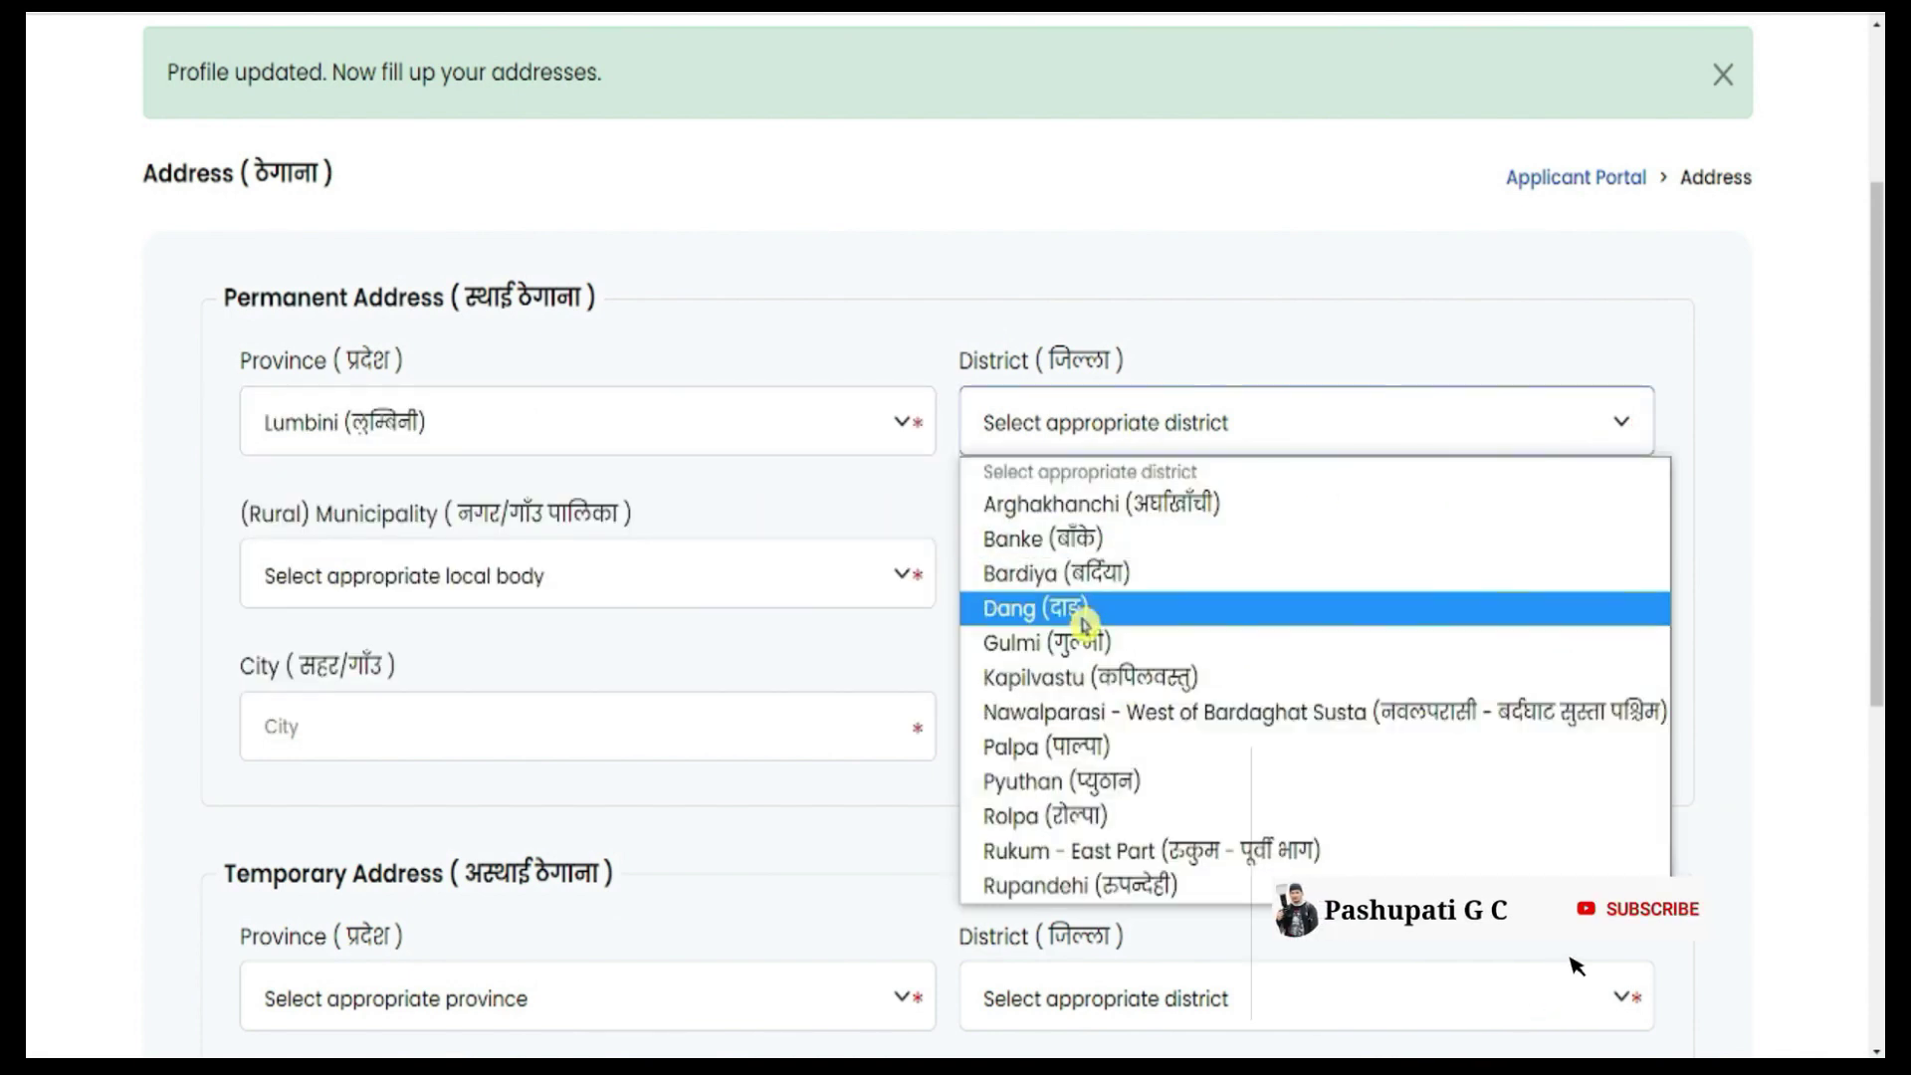
left_click(1085, 608)
left_click(551, 577)
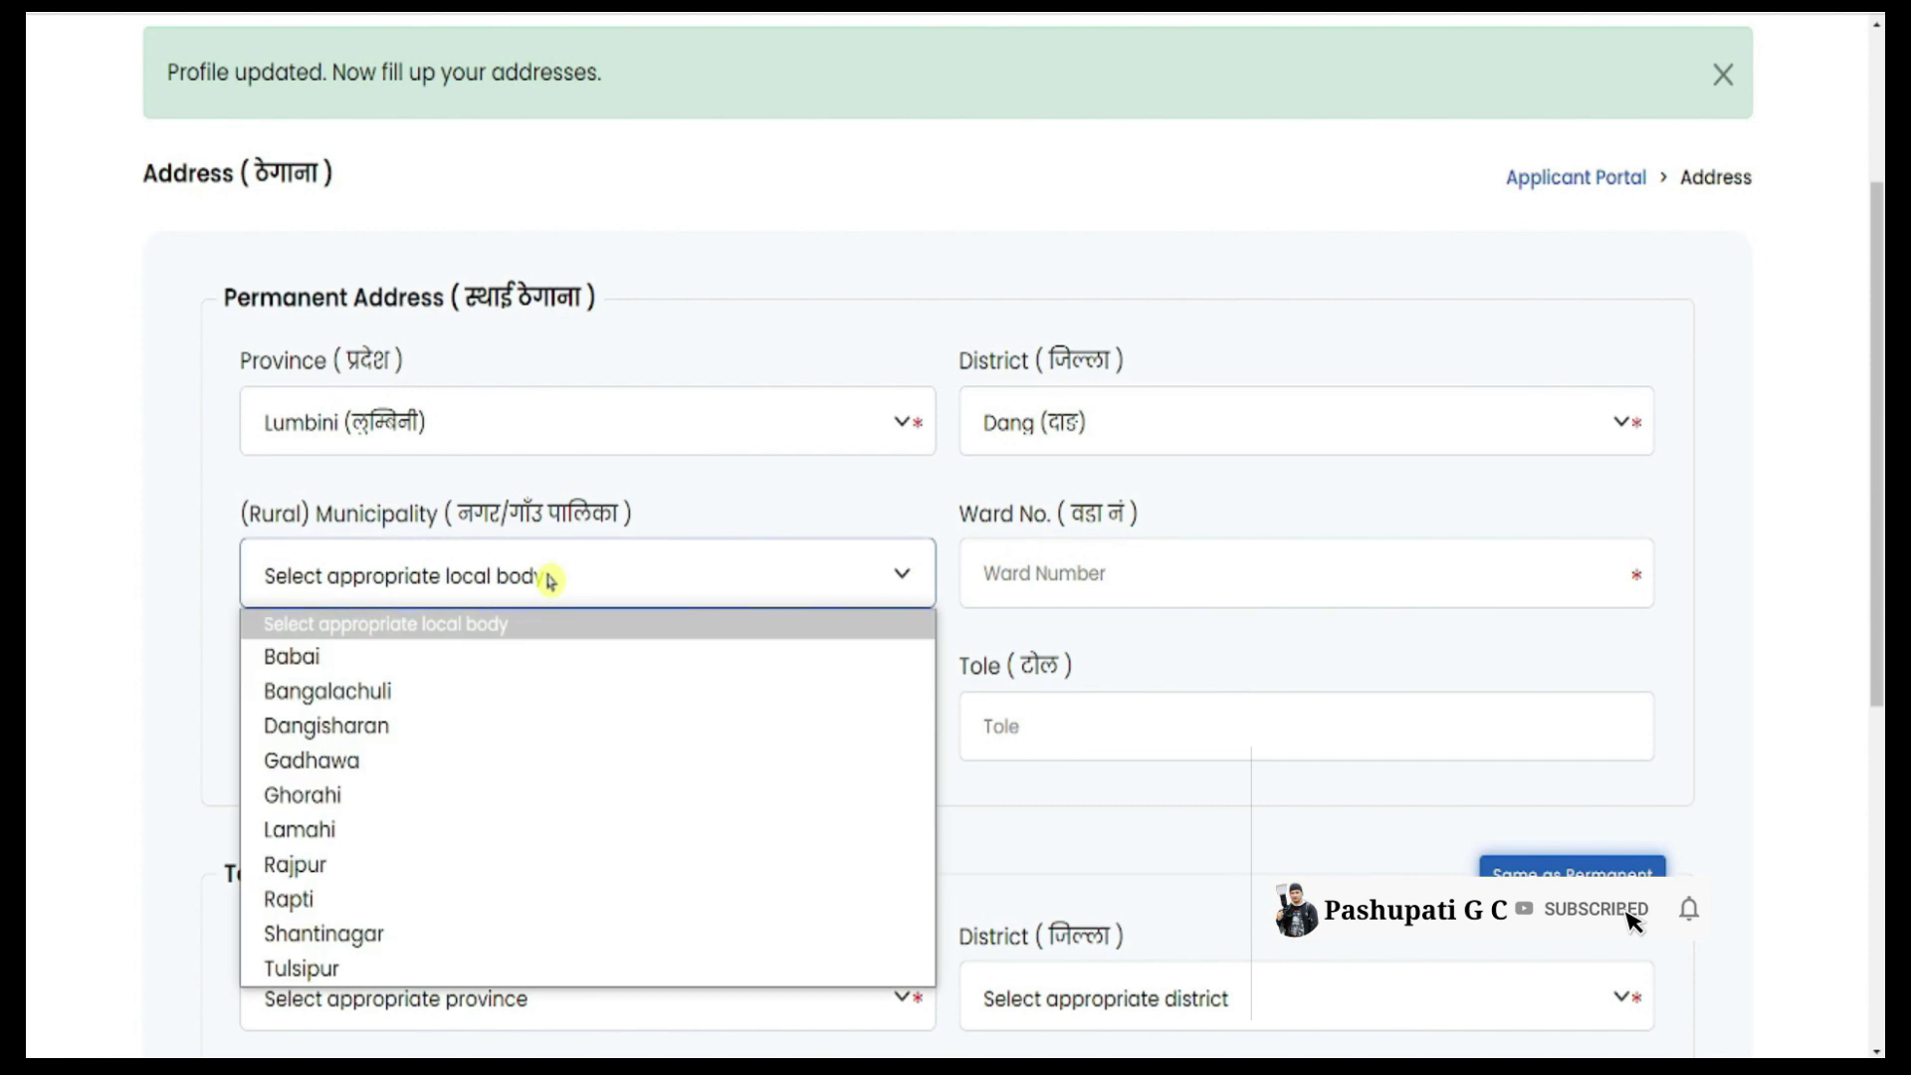
left_click(379, 902)
Enter the ward and city, copy the address as temporary, and submit for review.
left_click(1047, 572)
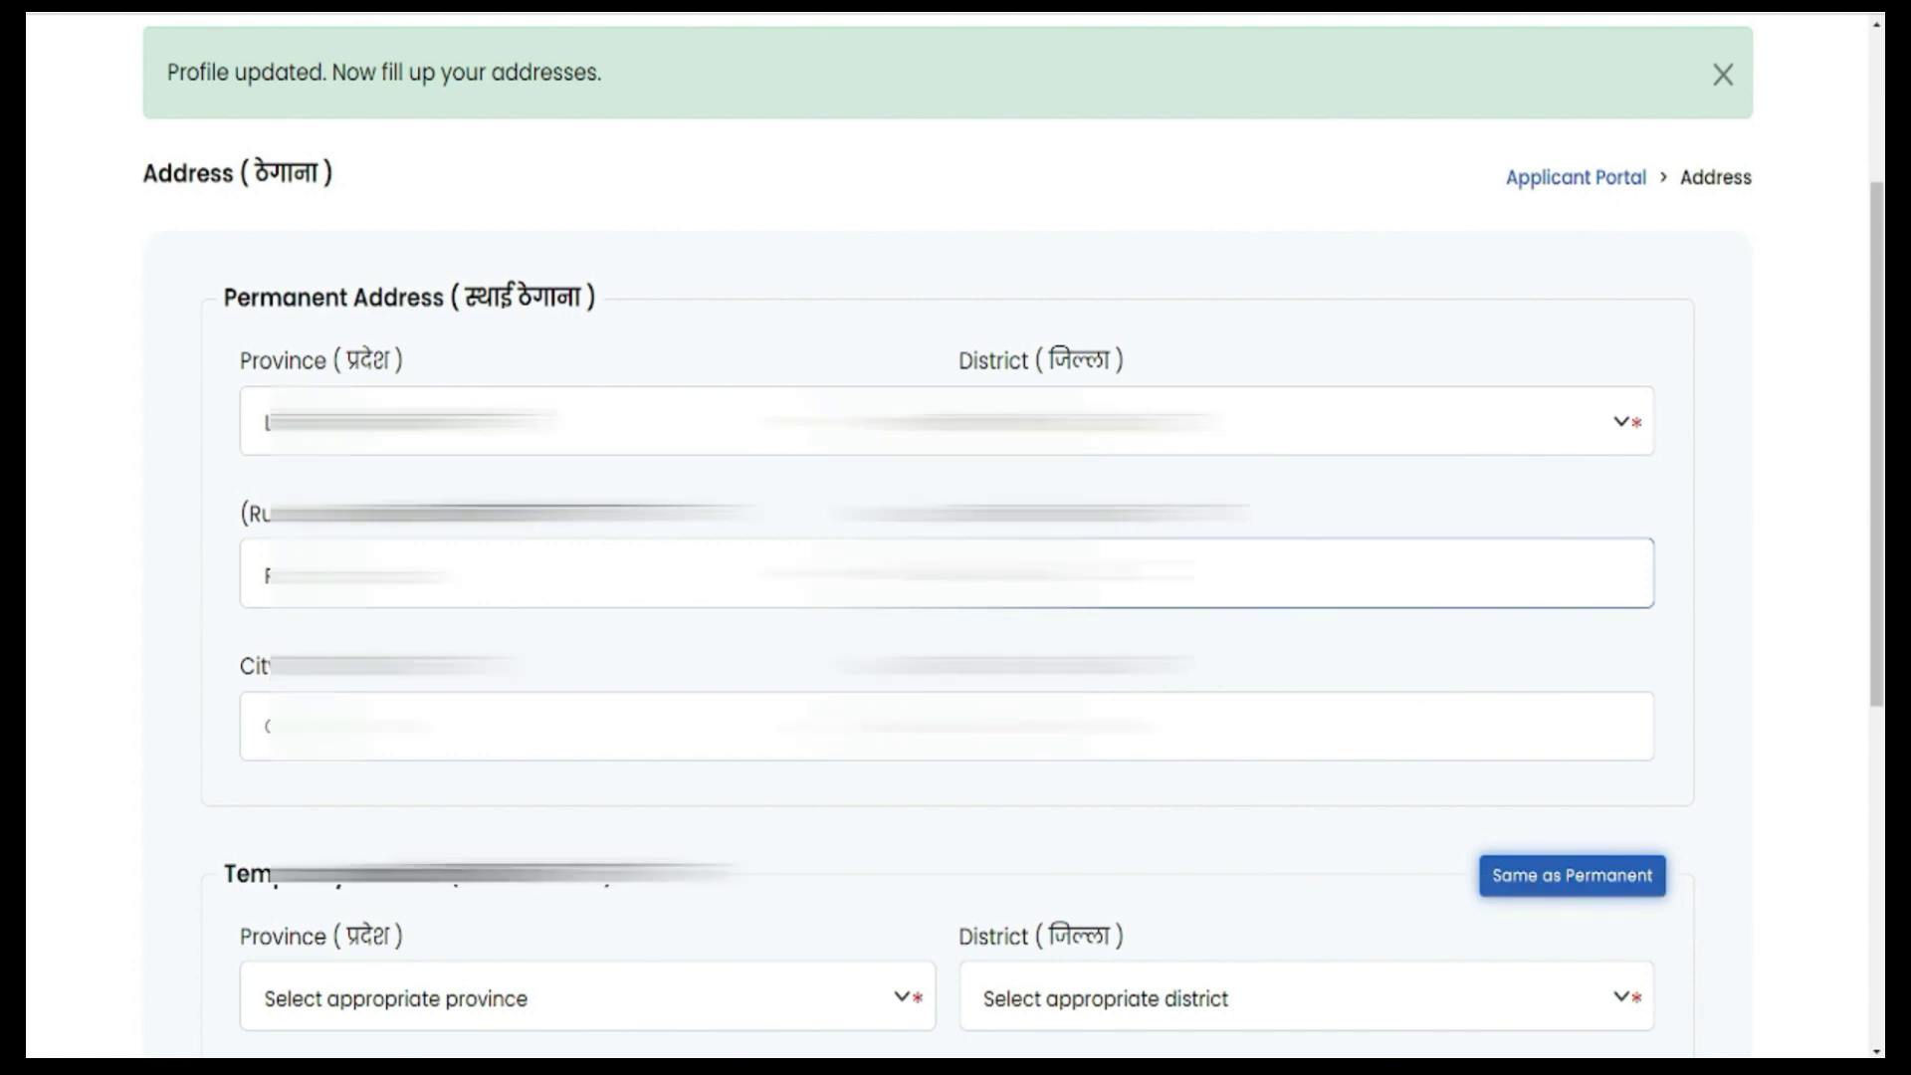
left_click(428, 726)
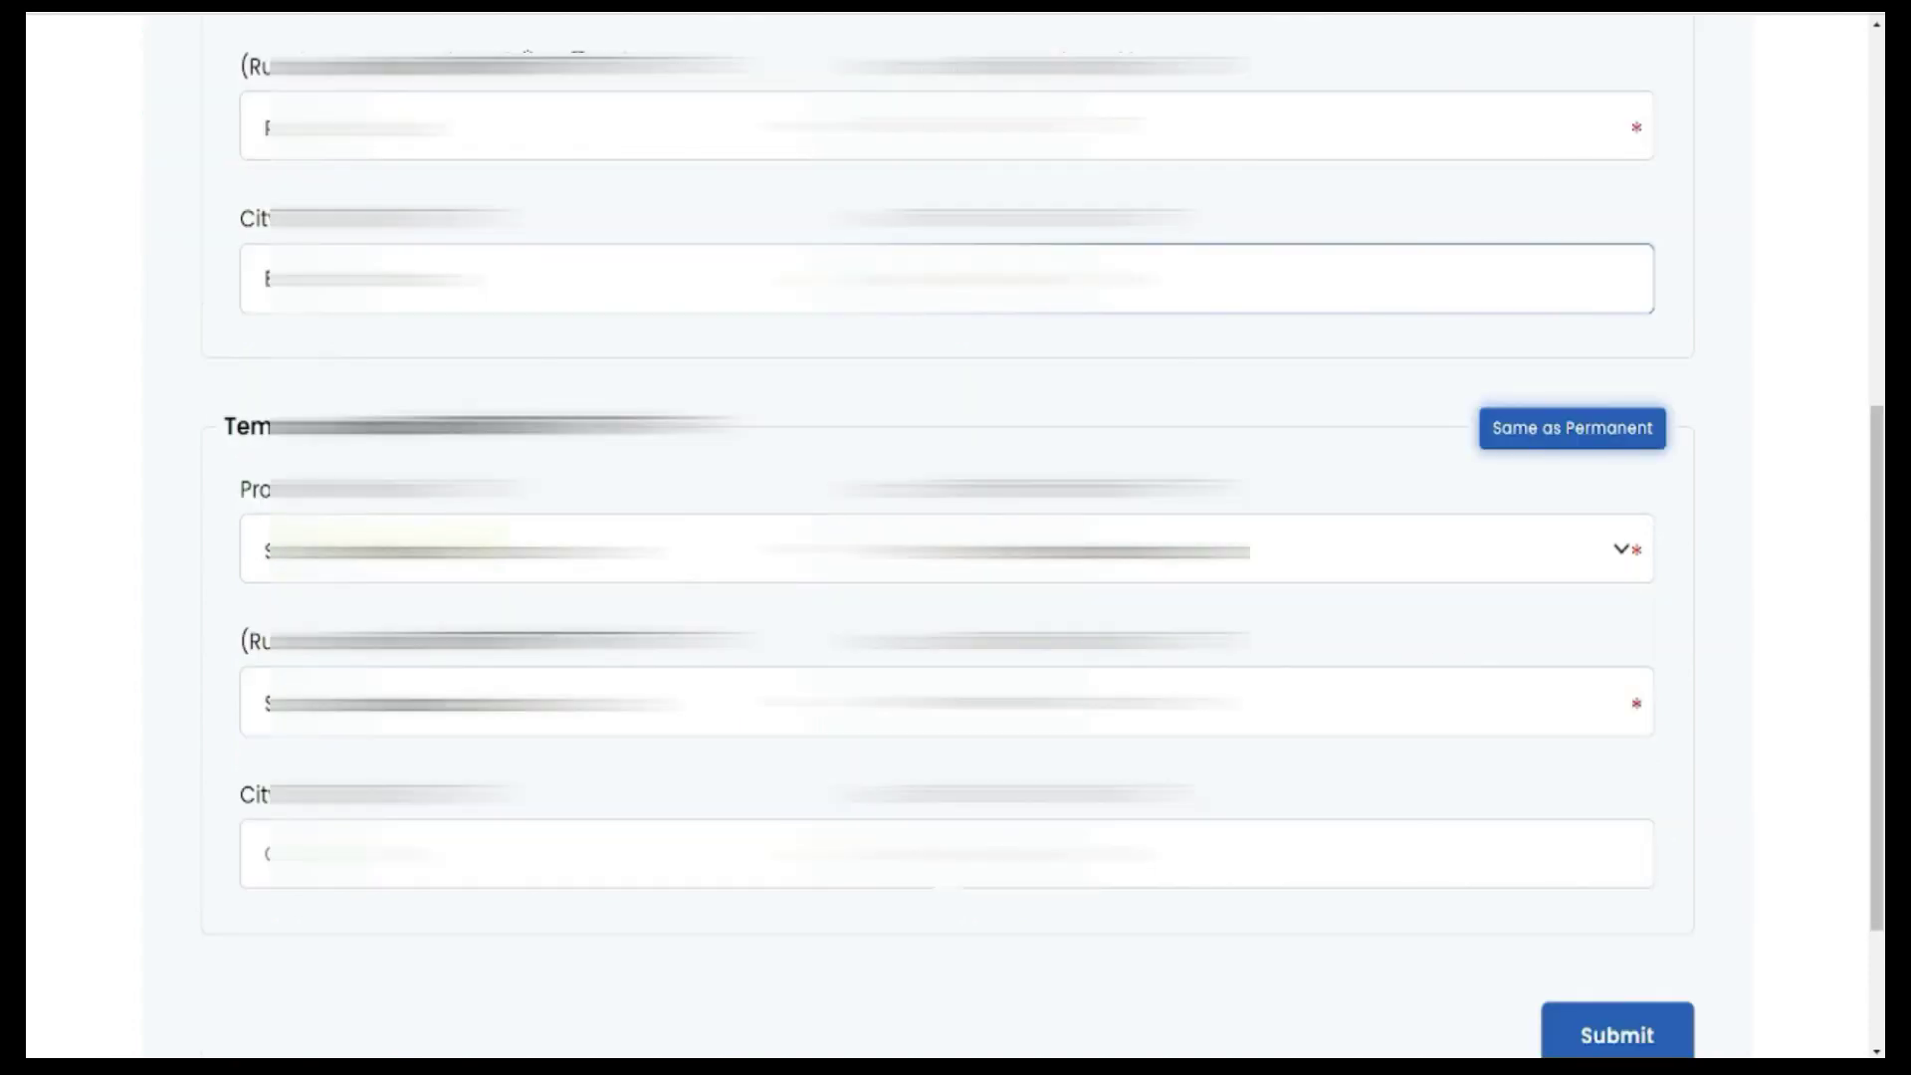
scroll(955, 537, "down", 1)
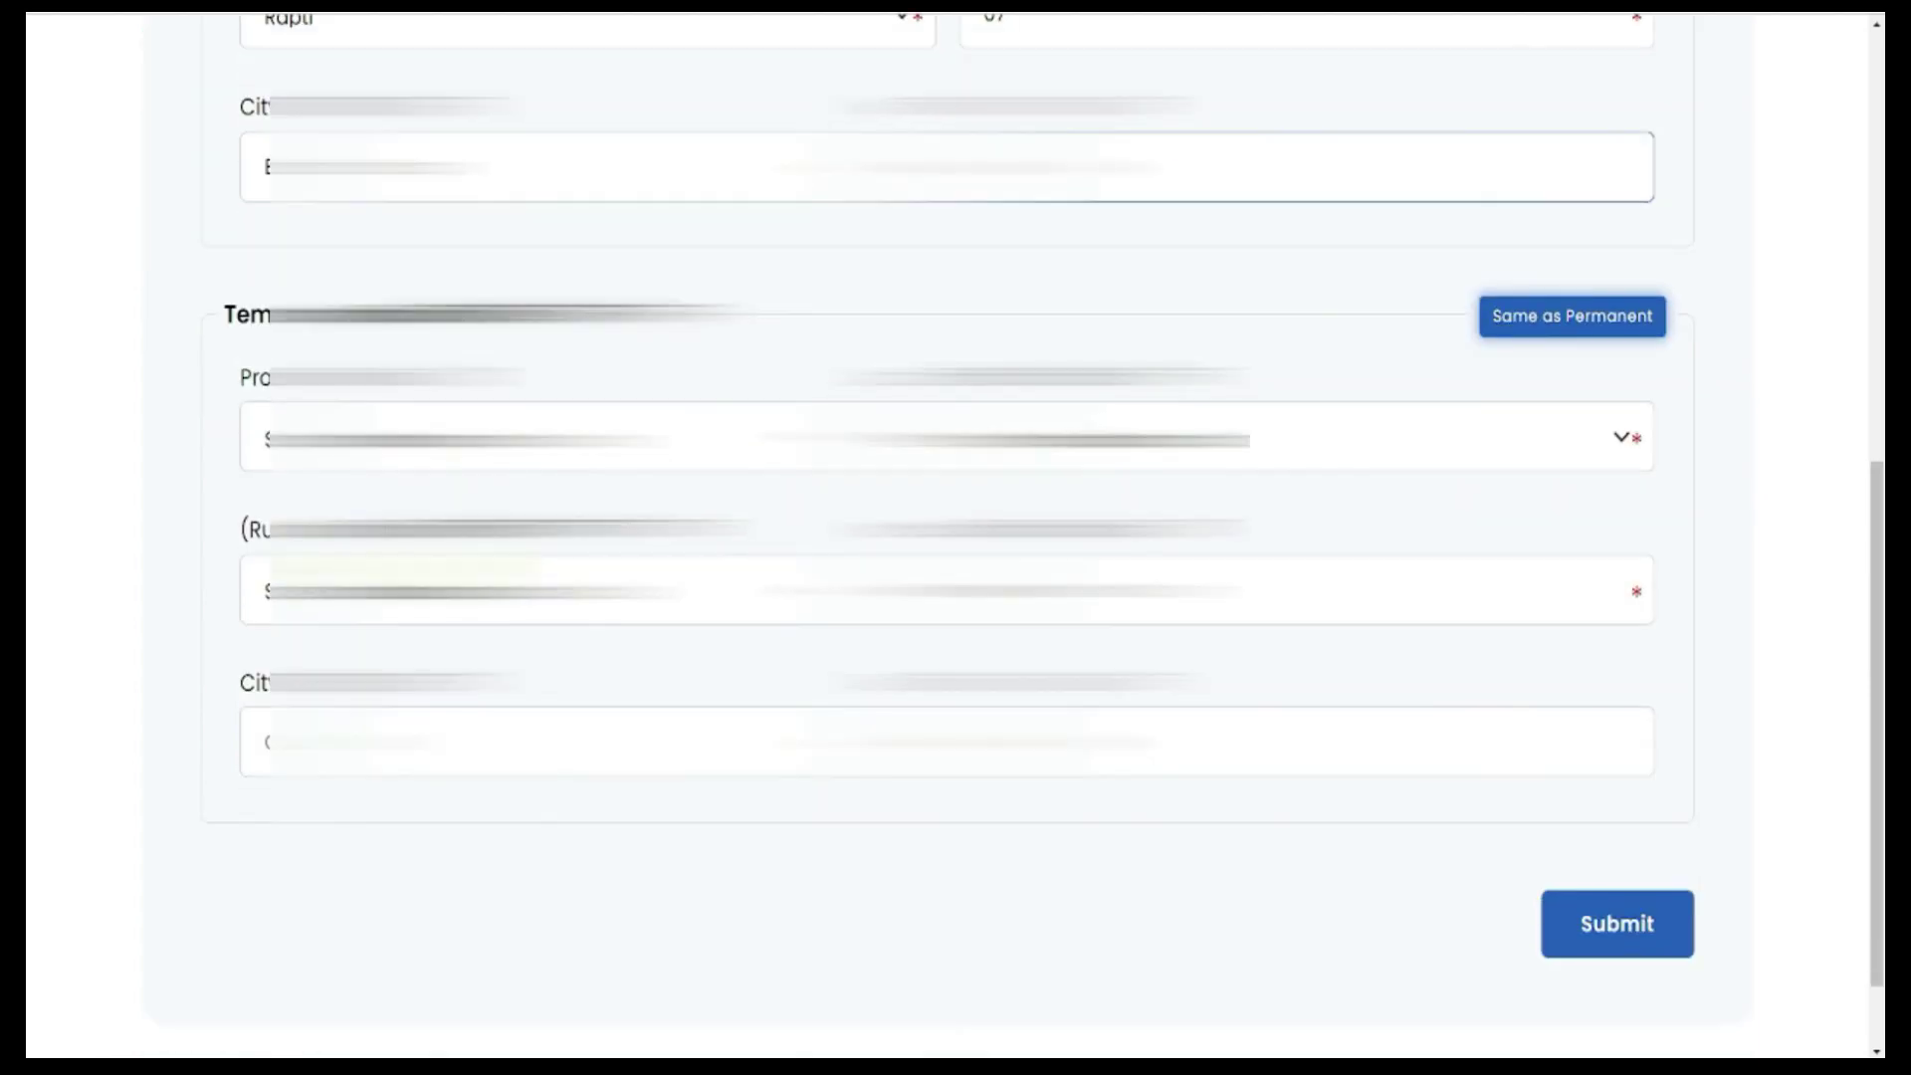
left_click(1558, 326)
scroll(1304, 648, "down", 1)
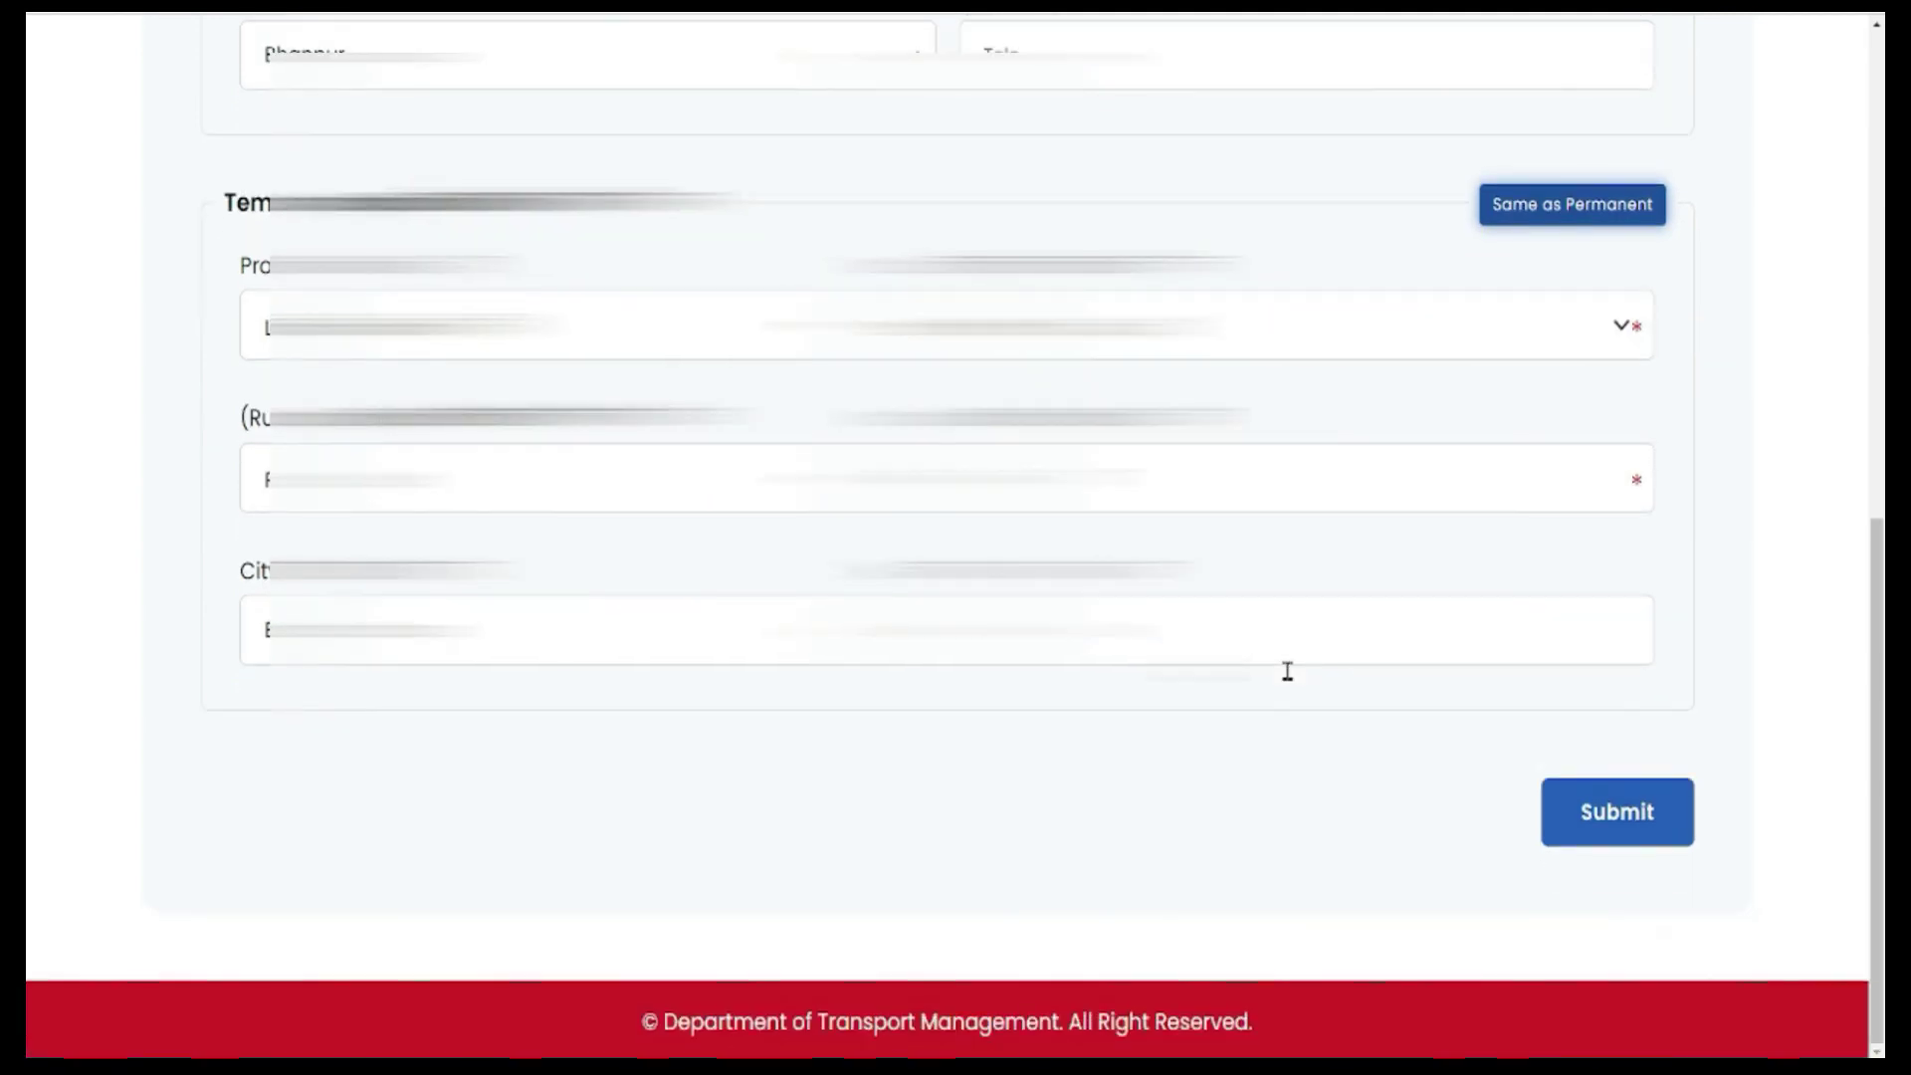
left_click(1608, 817)
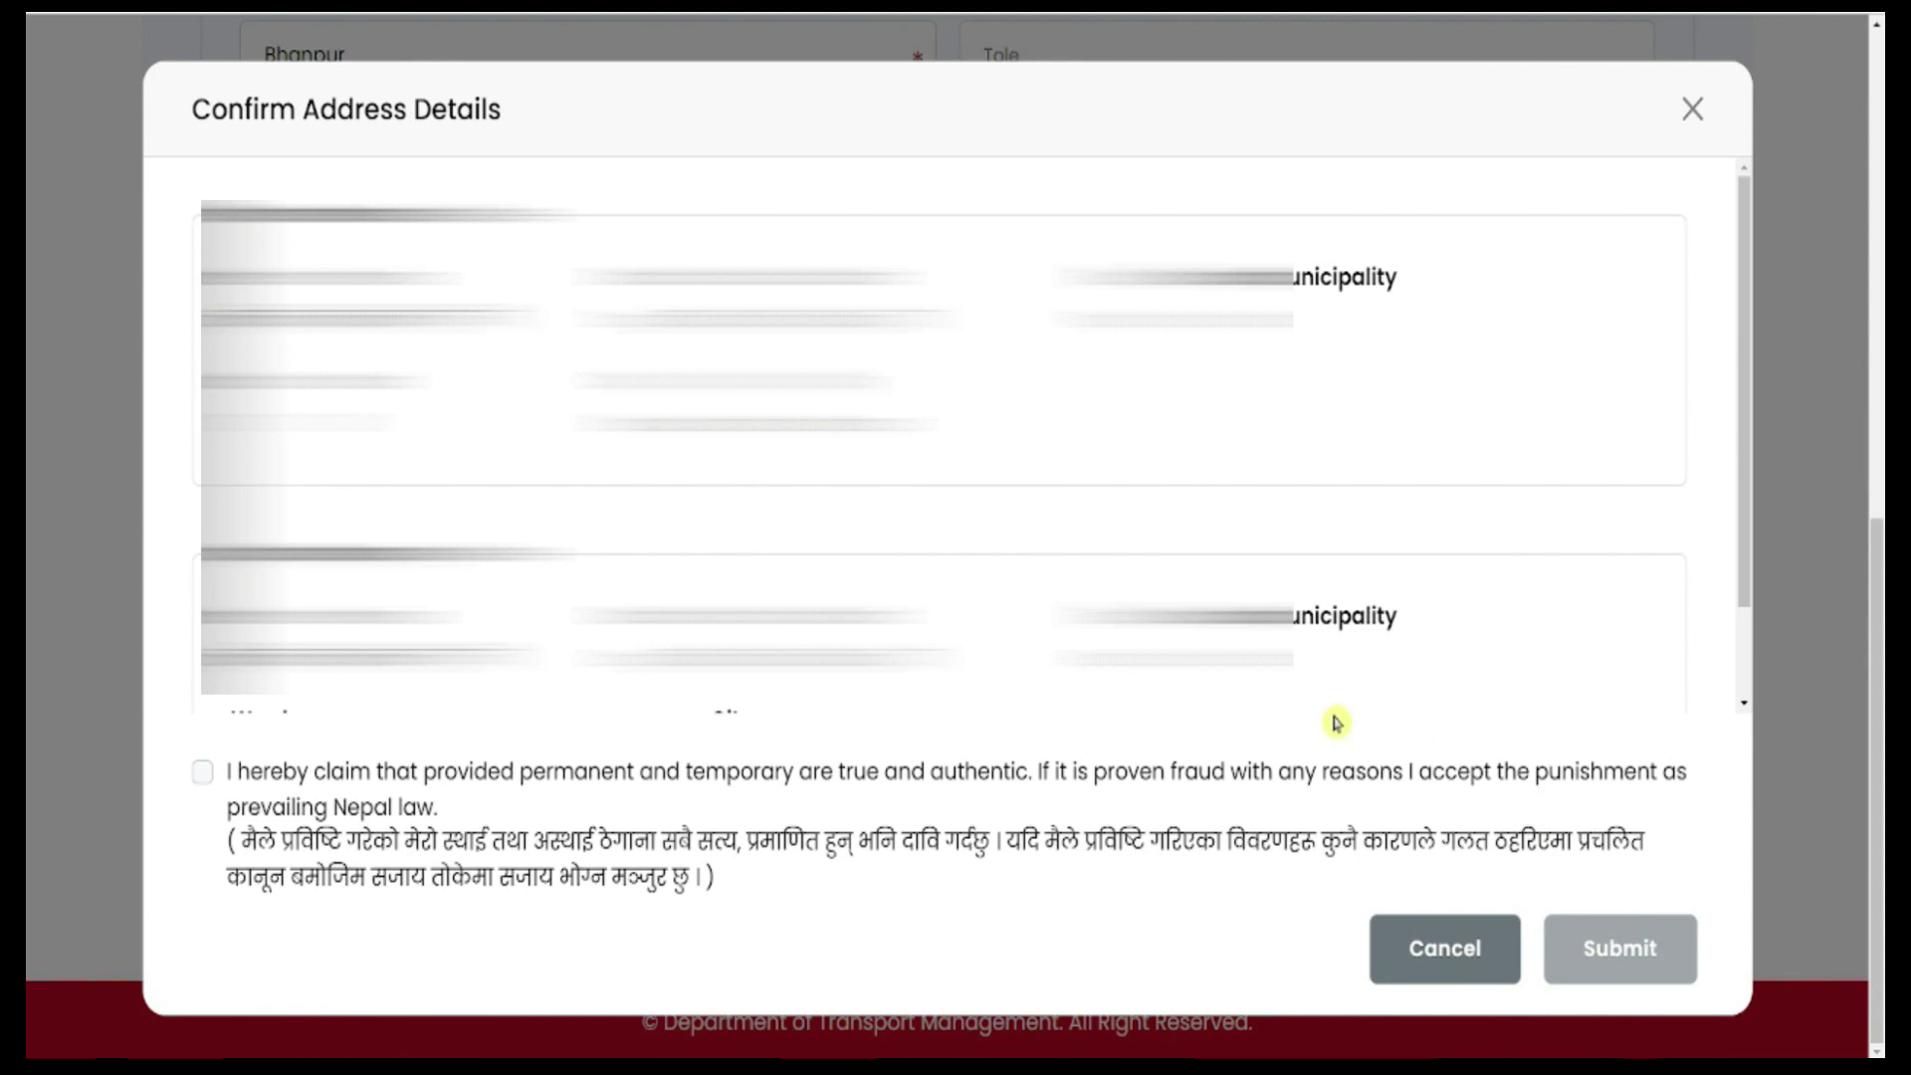
Agree to the address declaration and submit the confirmed addresses.
scroll(294, 700, "down", 1)
left_click(203, 773)
left_click(1631, 964)
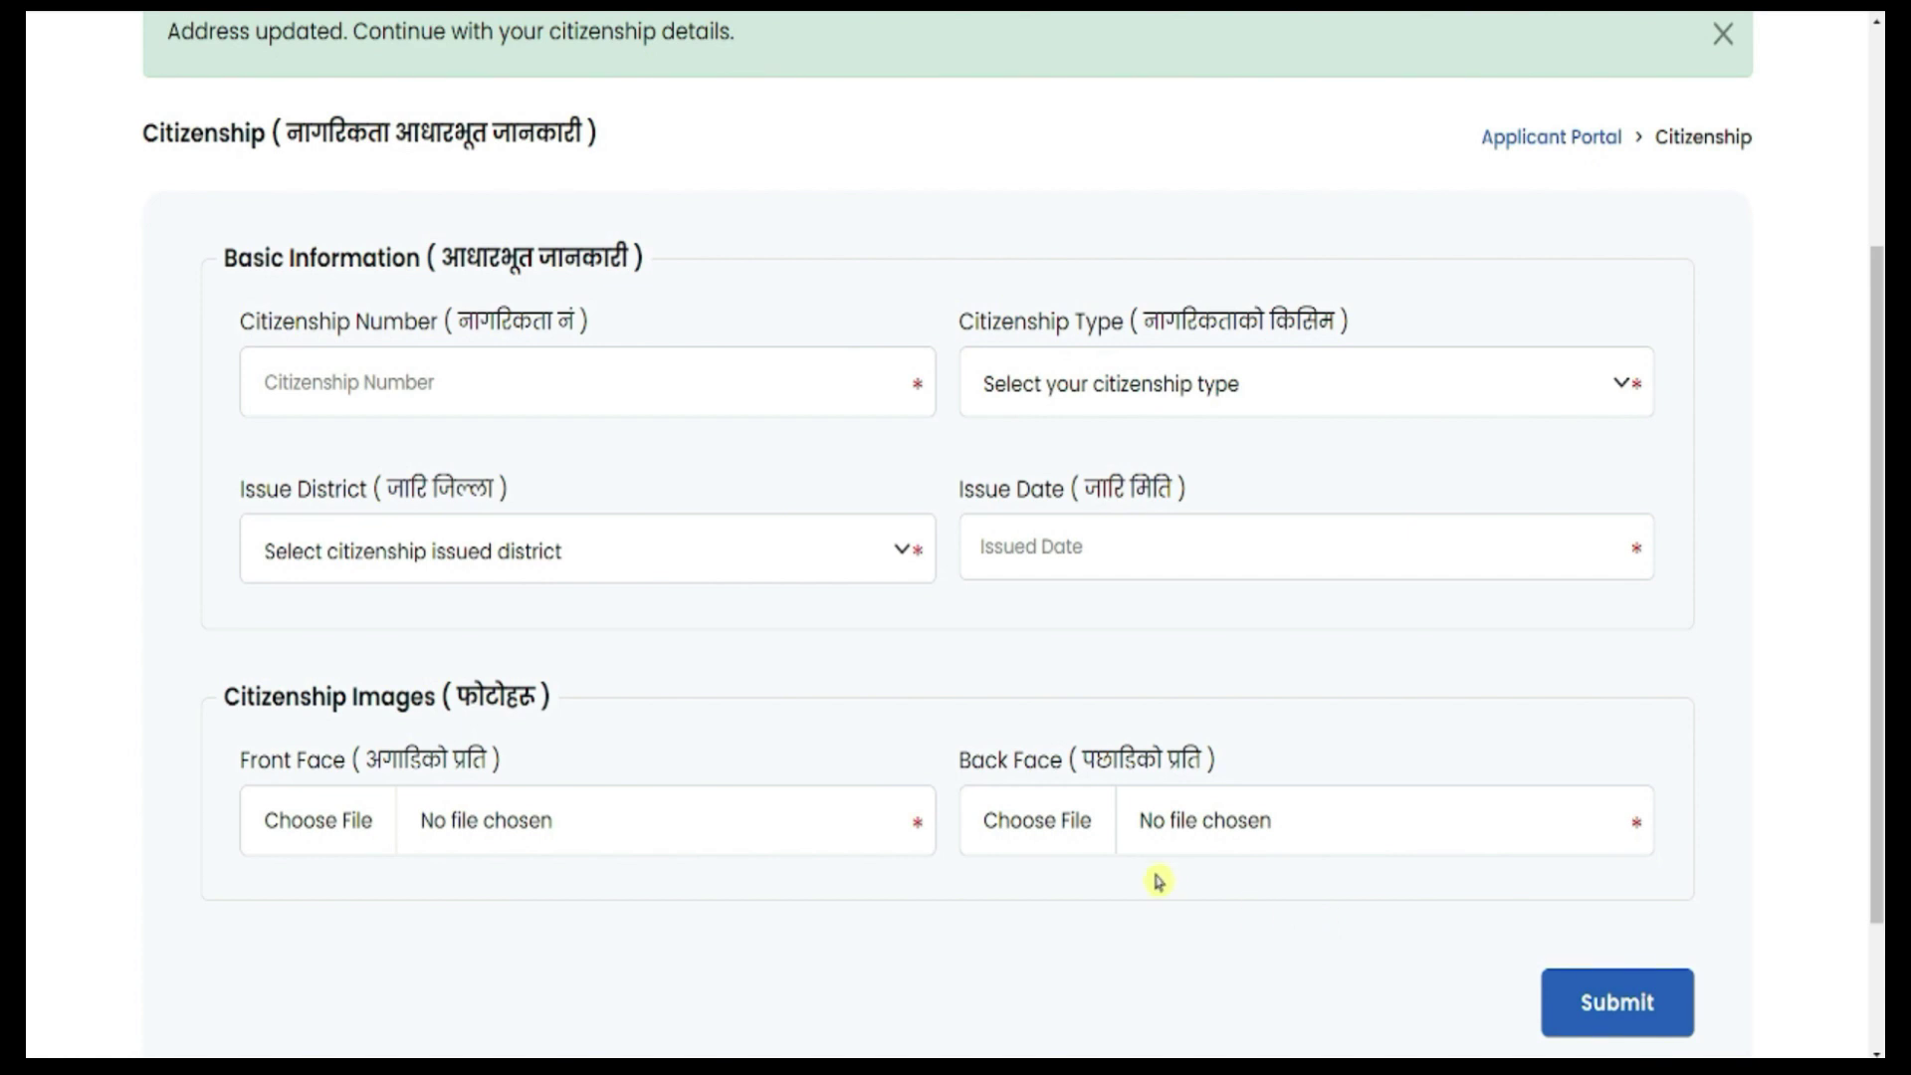
Enter the citizenship number, set type to Descendants, and pick the issuing district.
left_click(375, 385)
left_click(1037, 384)
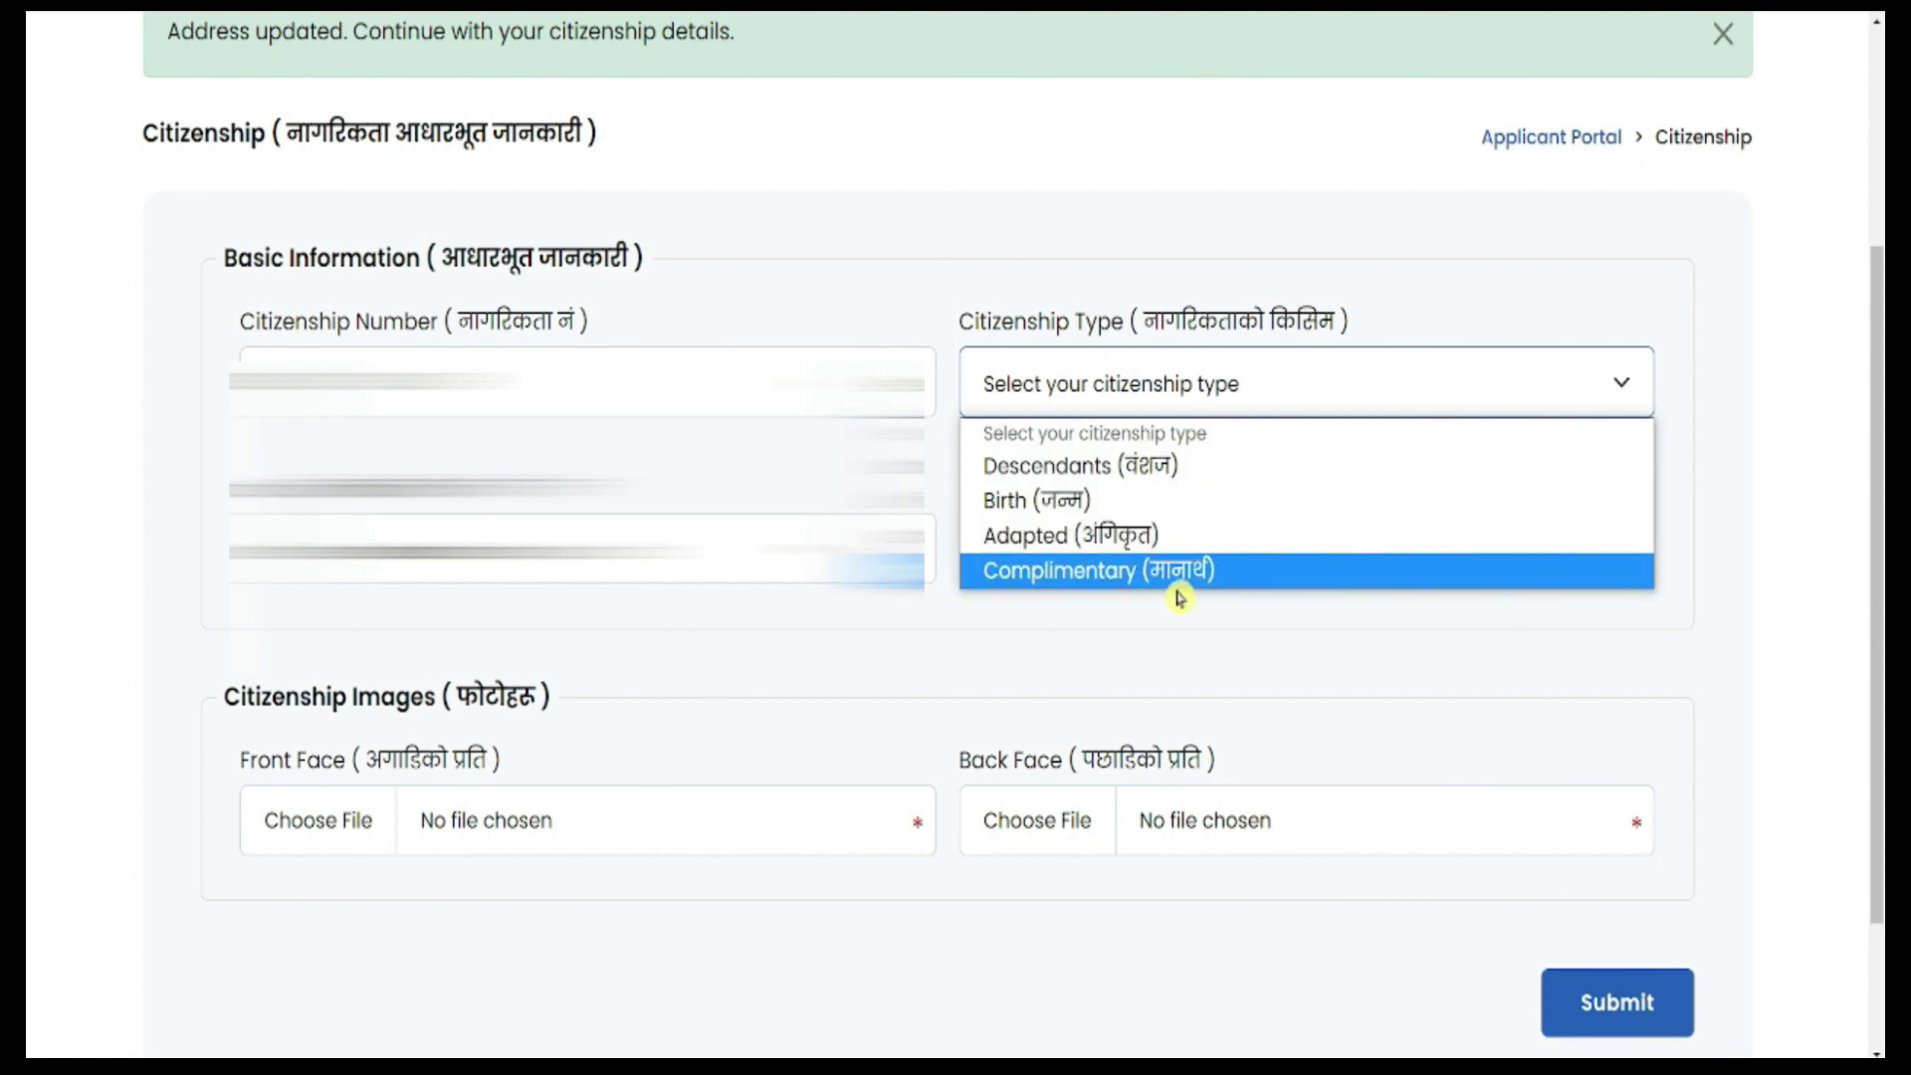
left_click(1148, 465)
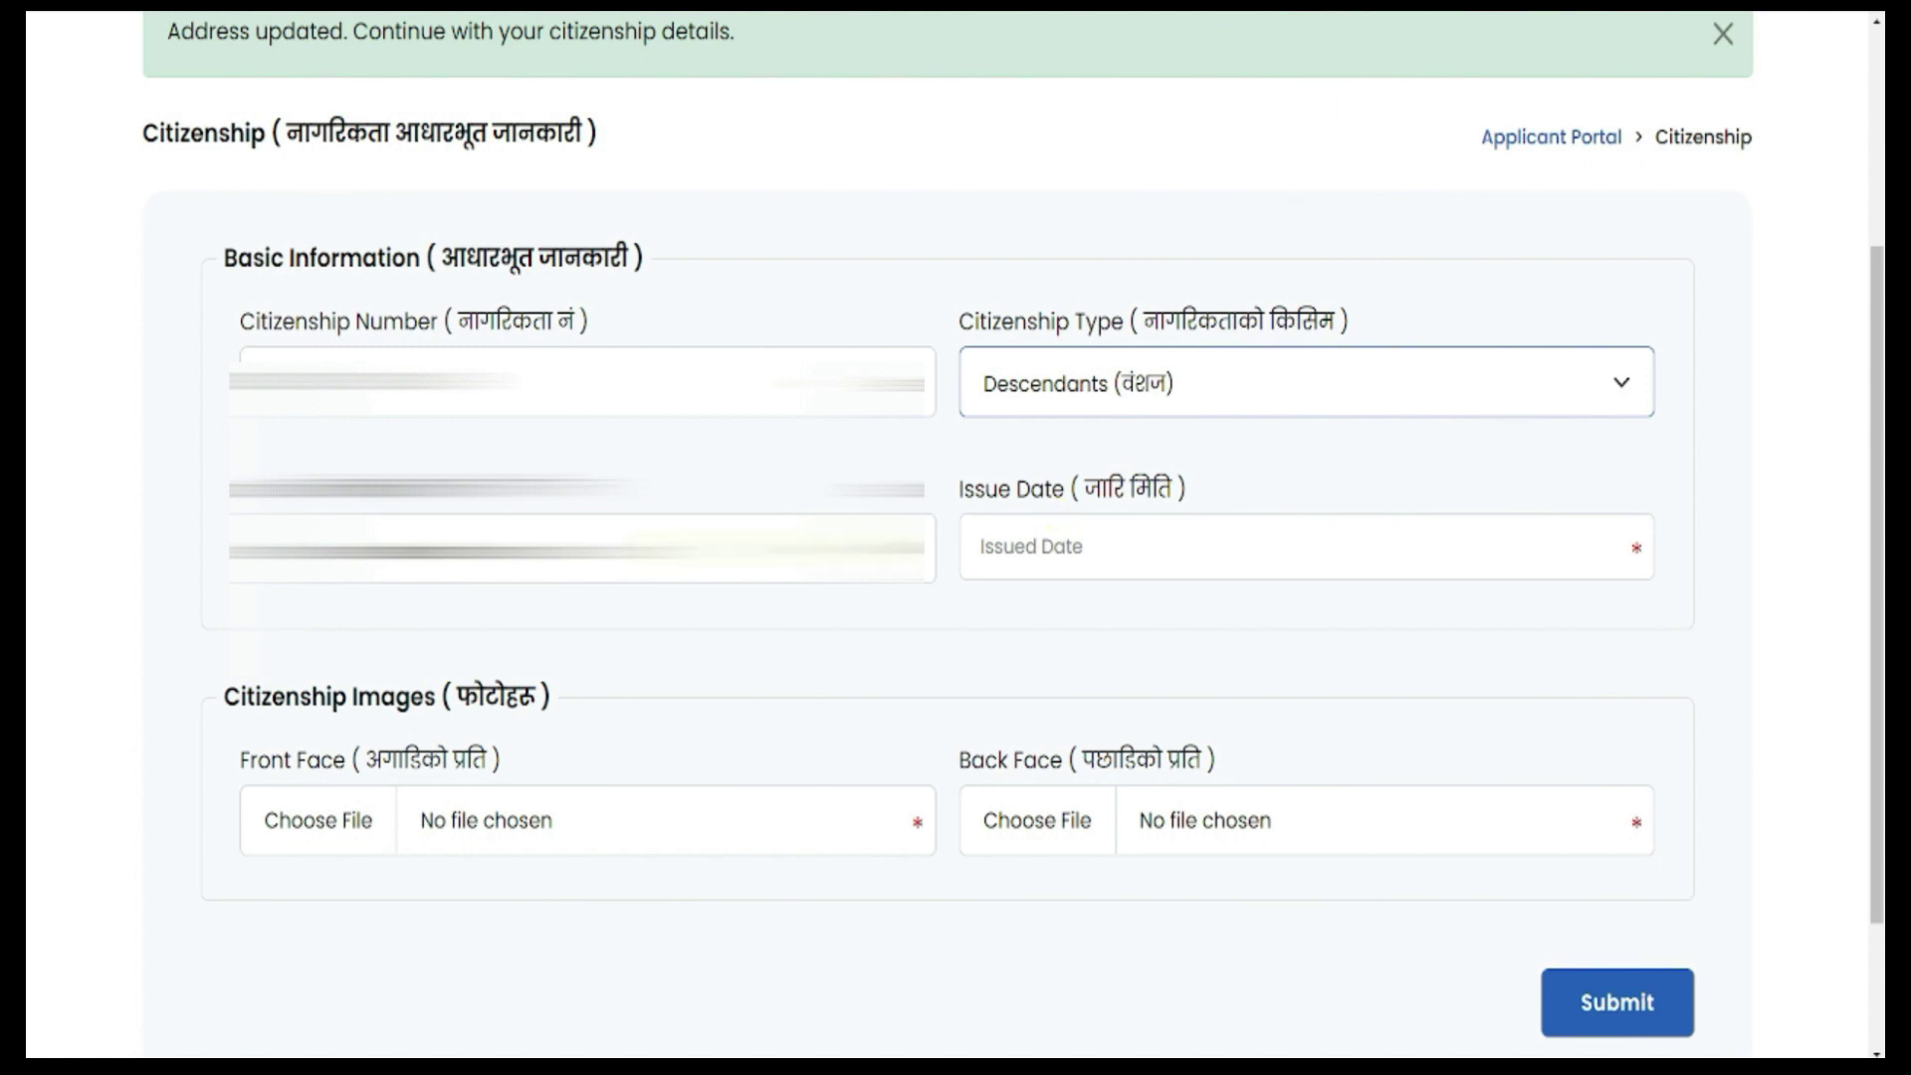
left_click(468, 548)
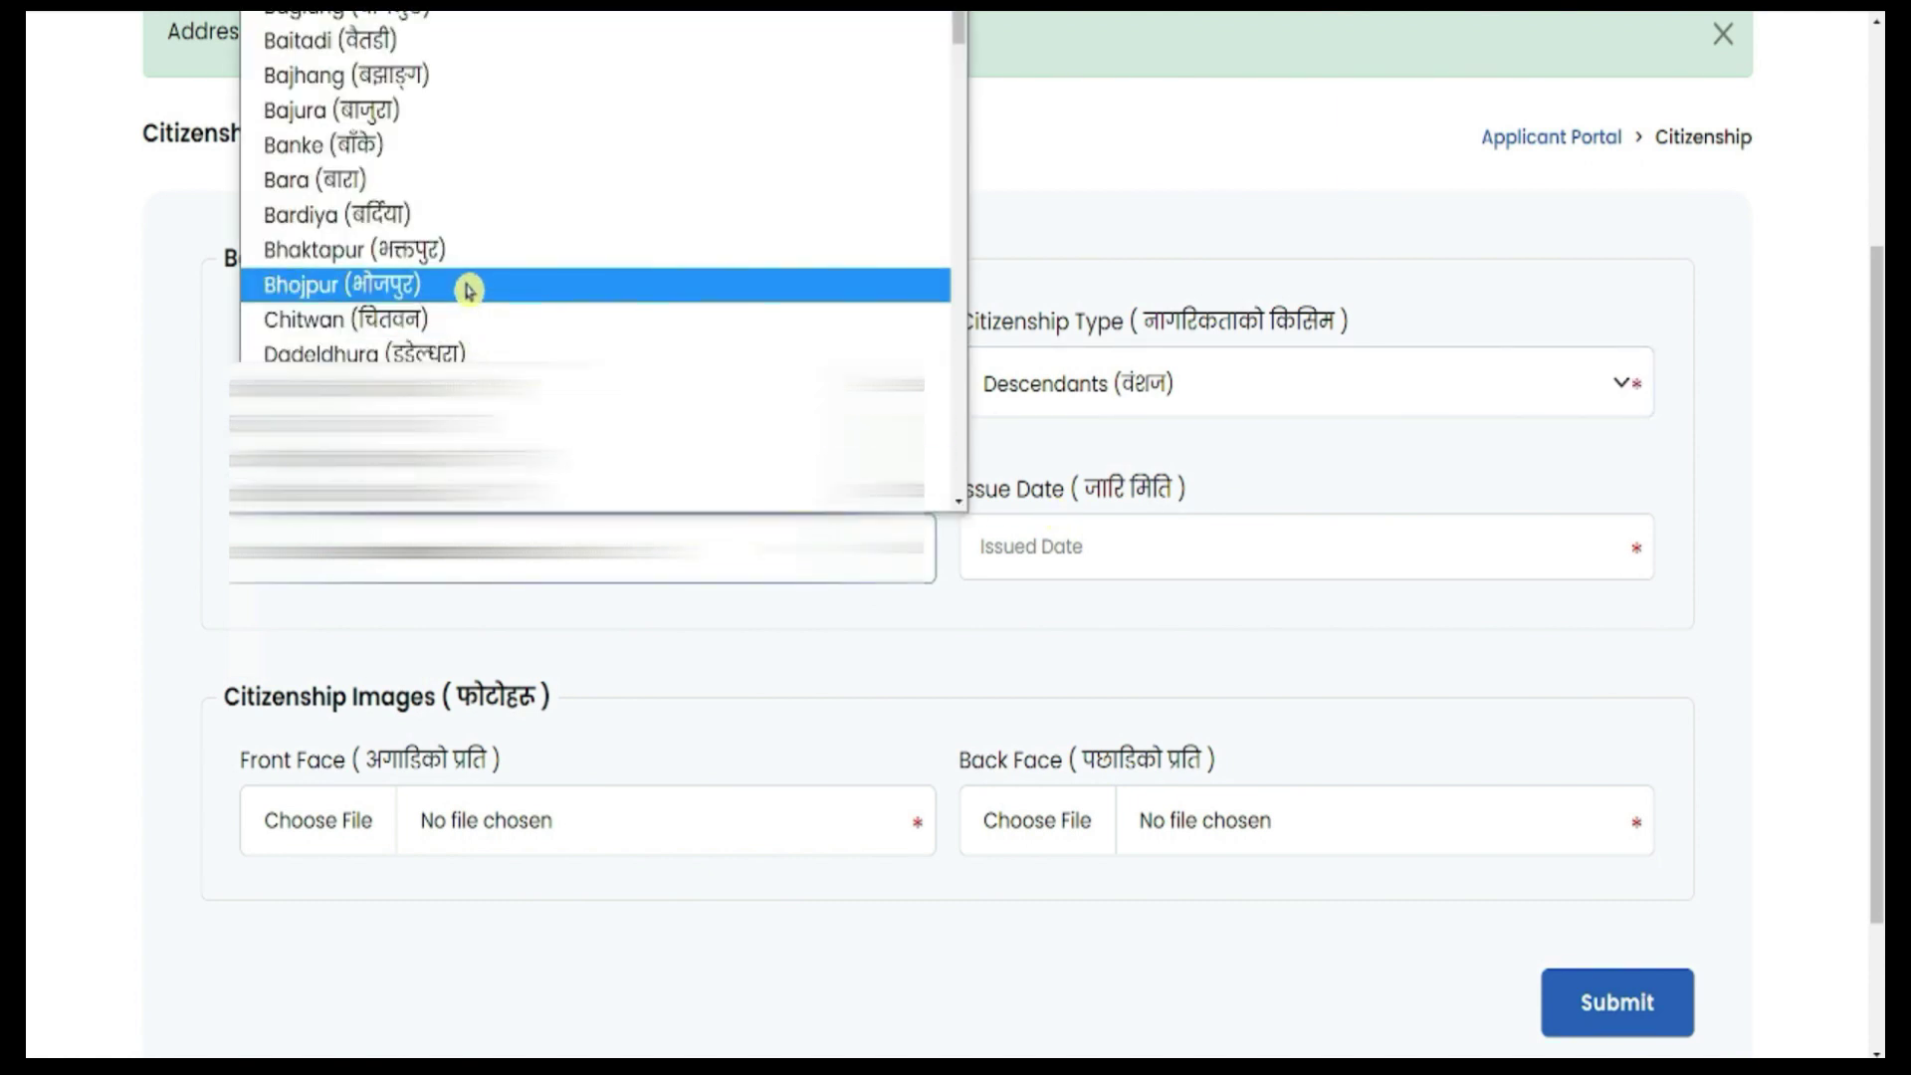
left_click(468, 388)
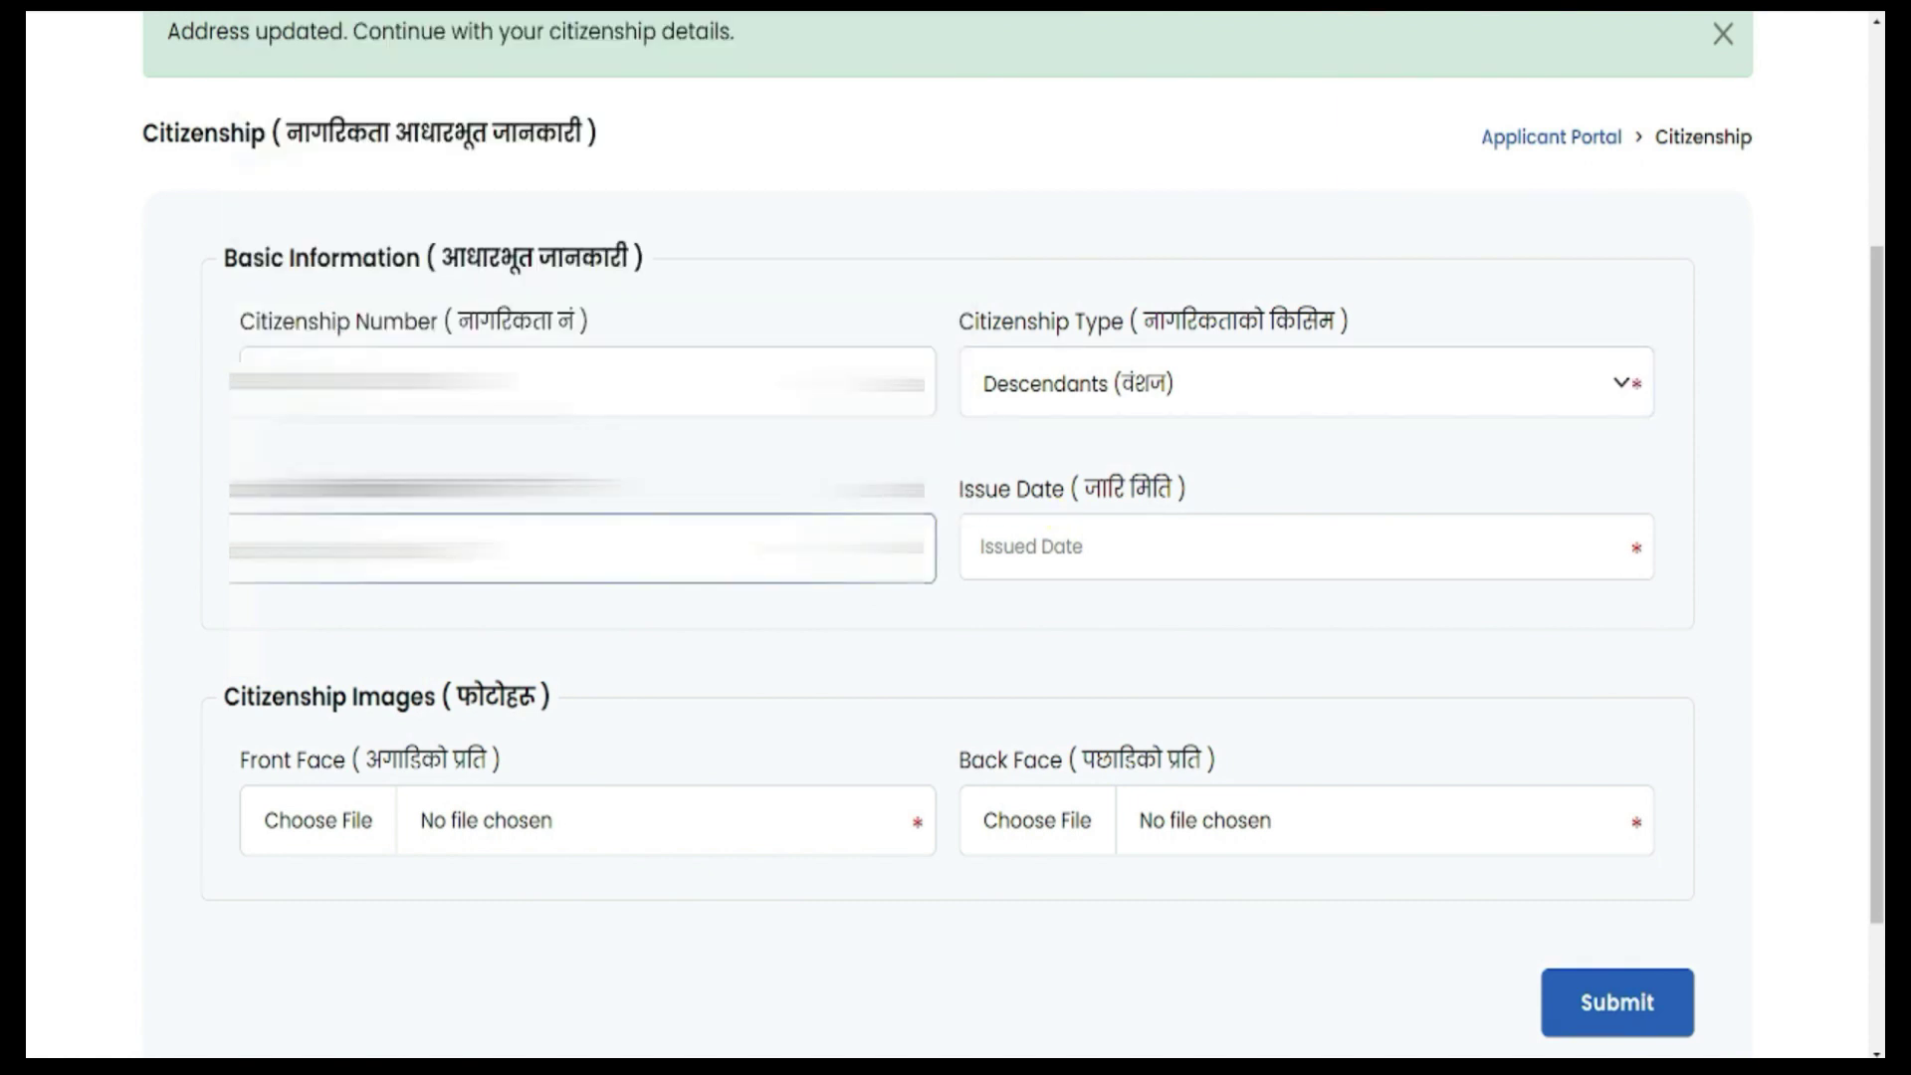
Set the citizenship issue date, attach the front image, and submit the details.
left_click(1000, 552)
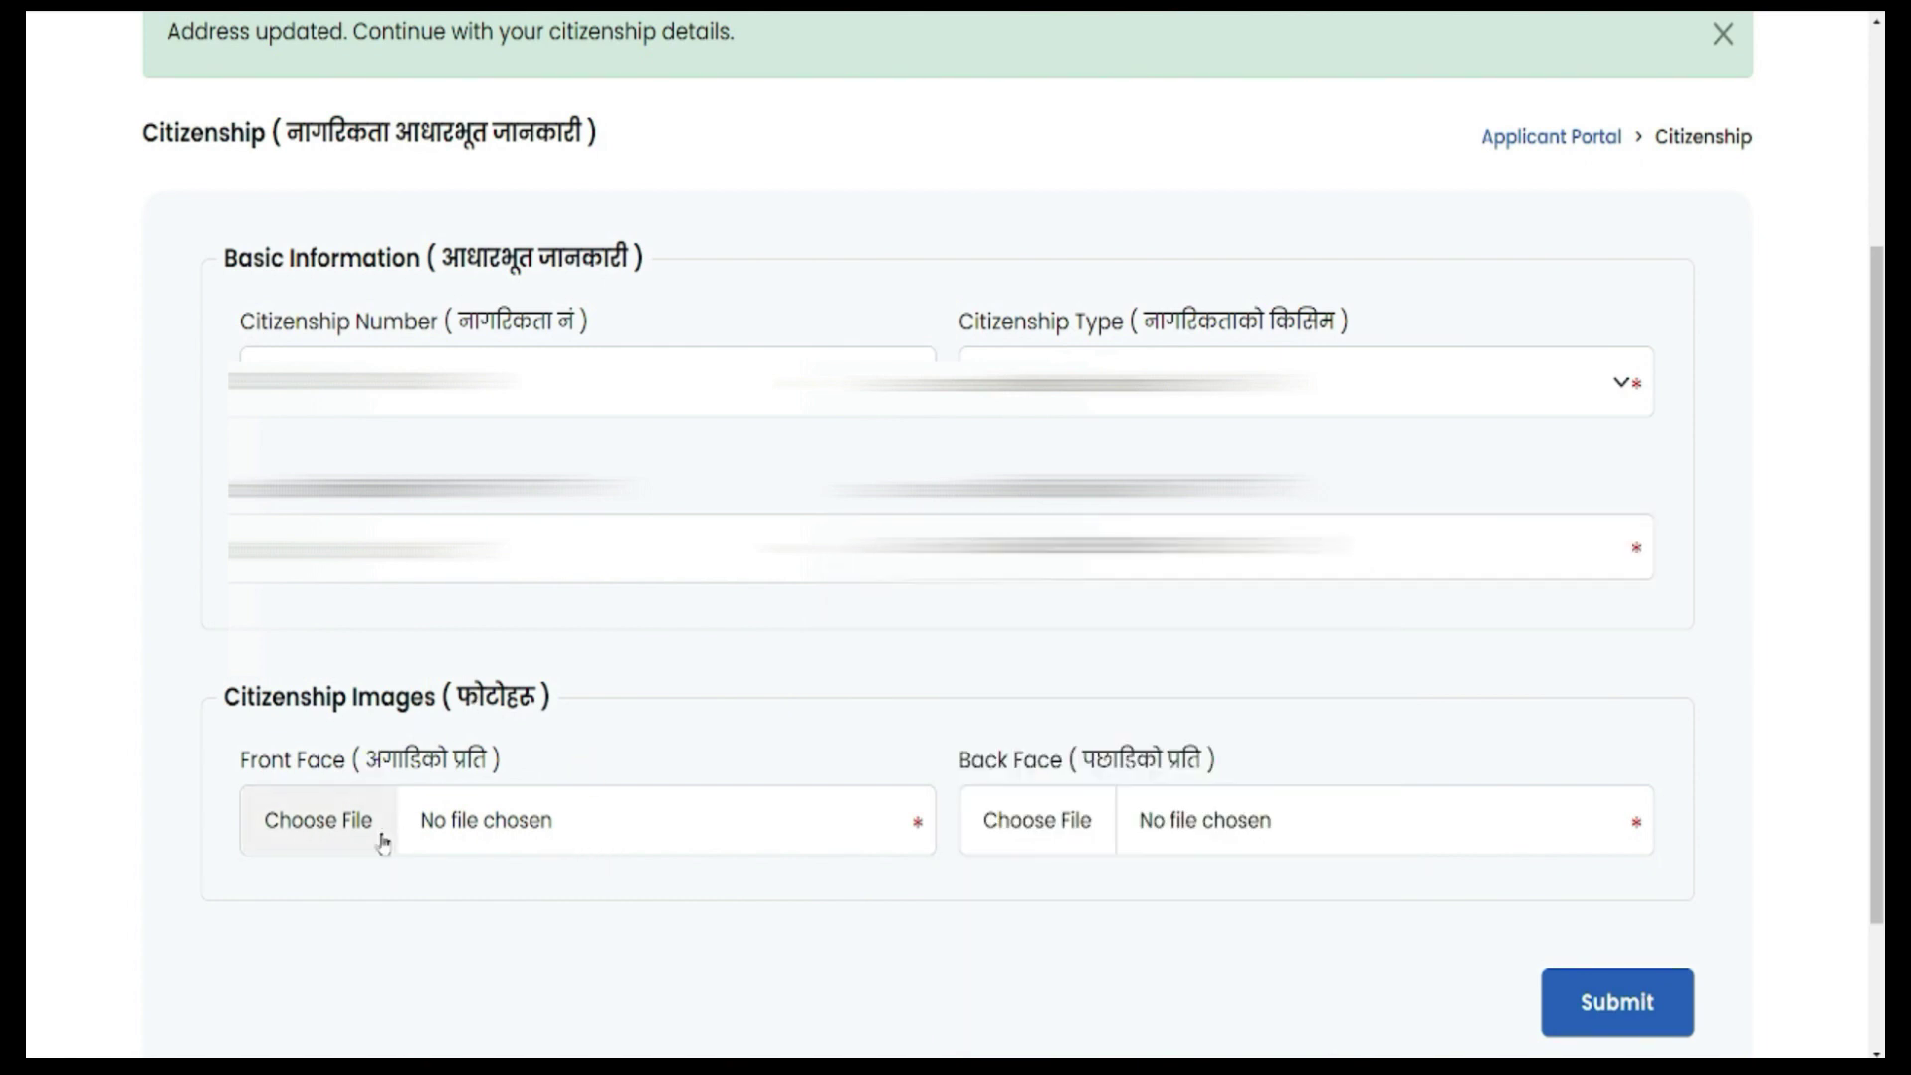
left_click(319, 826)
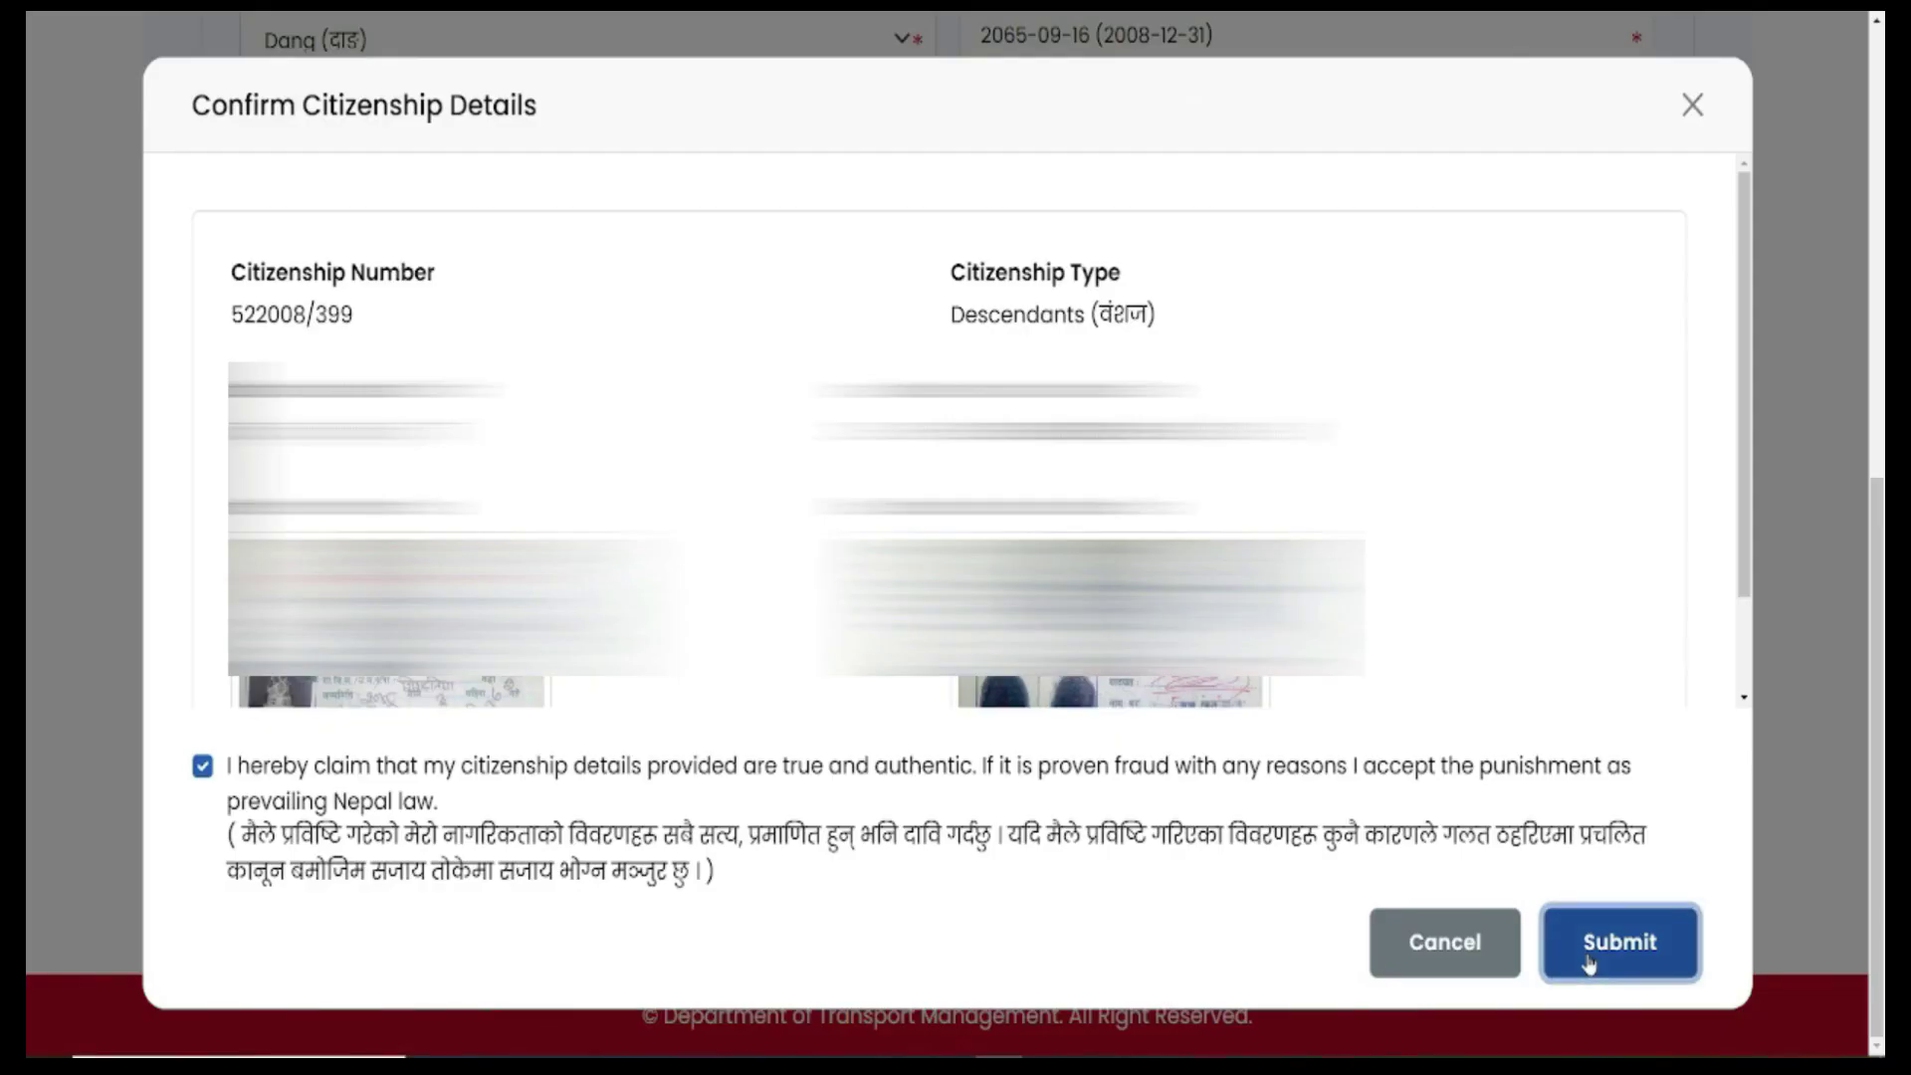
left_click(1590, 958)
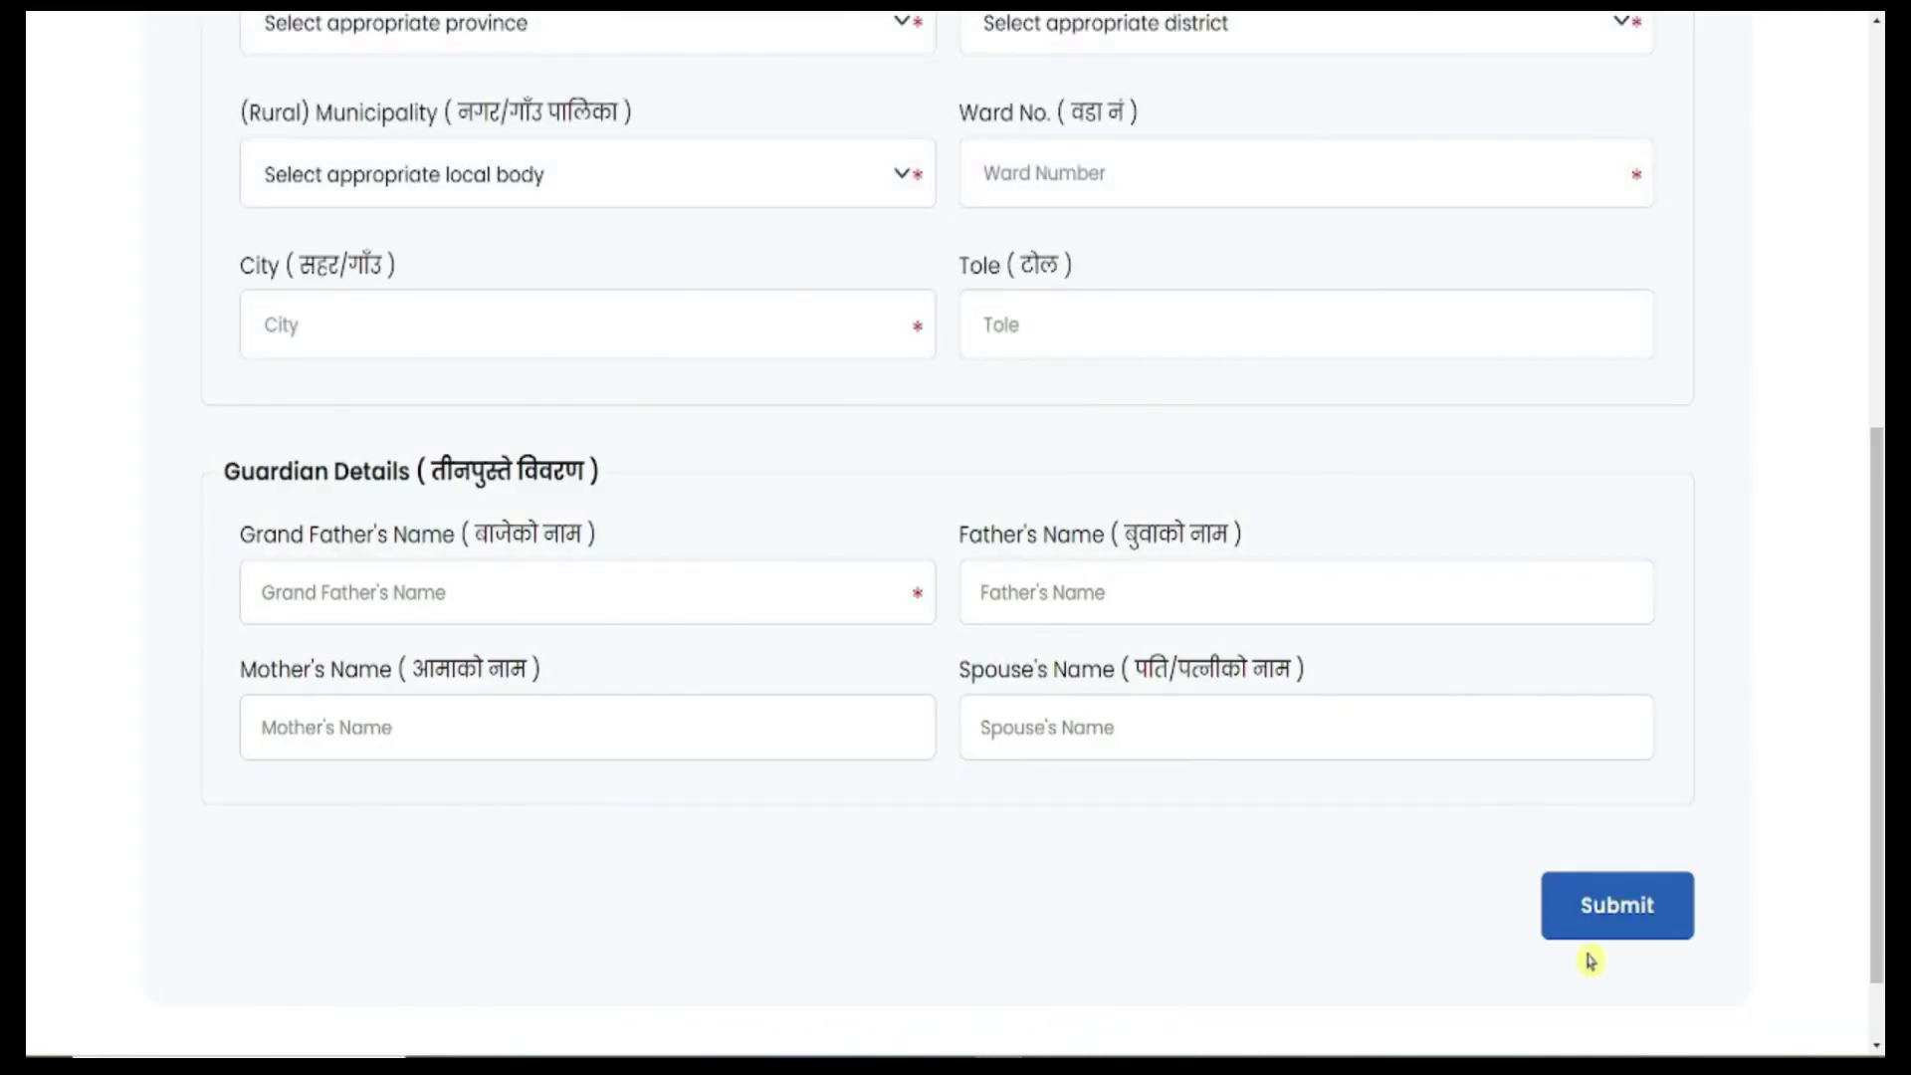
Switch the citizenship address to the zonal format and fill in its details.
scroll(933, 857, "up", 5)
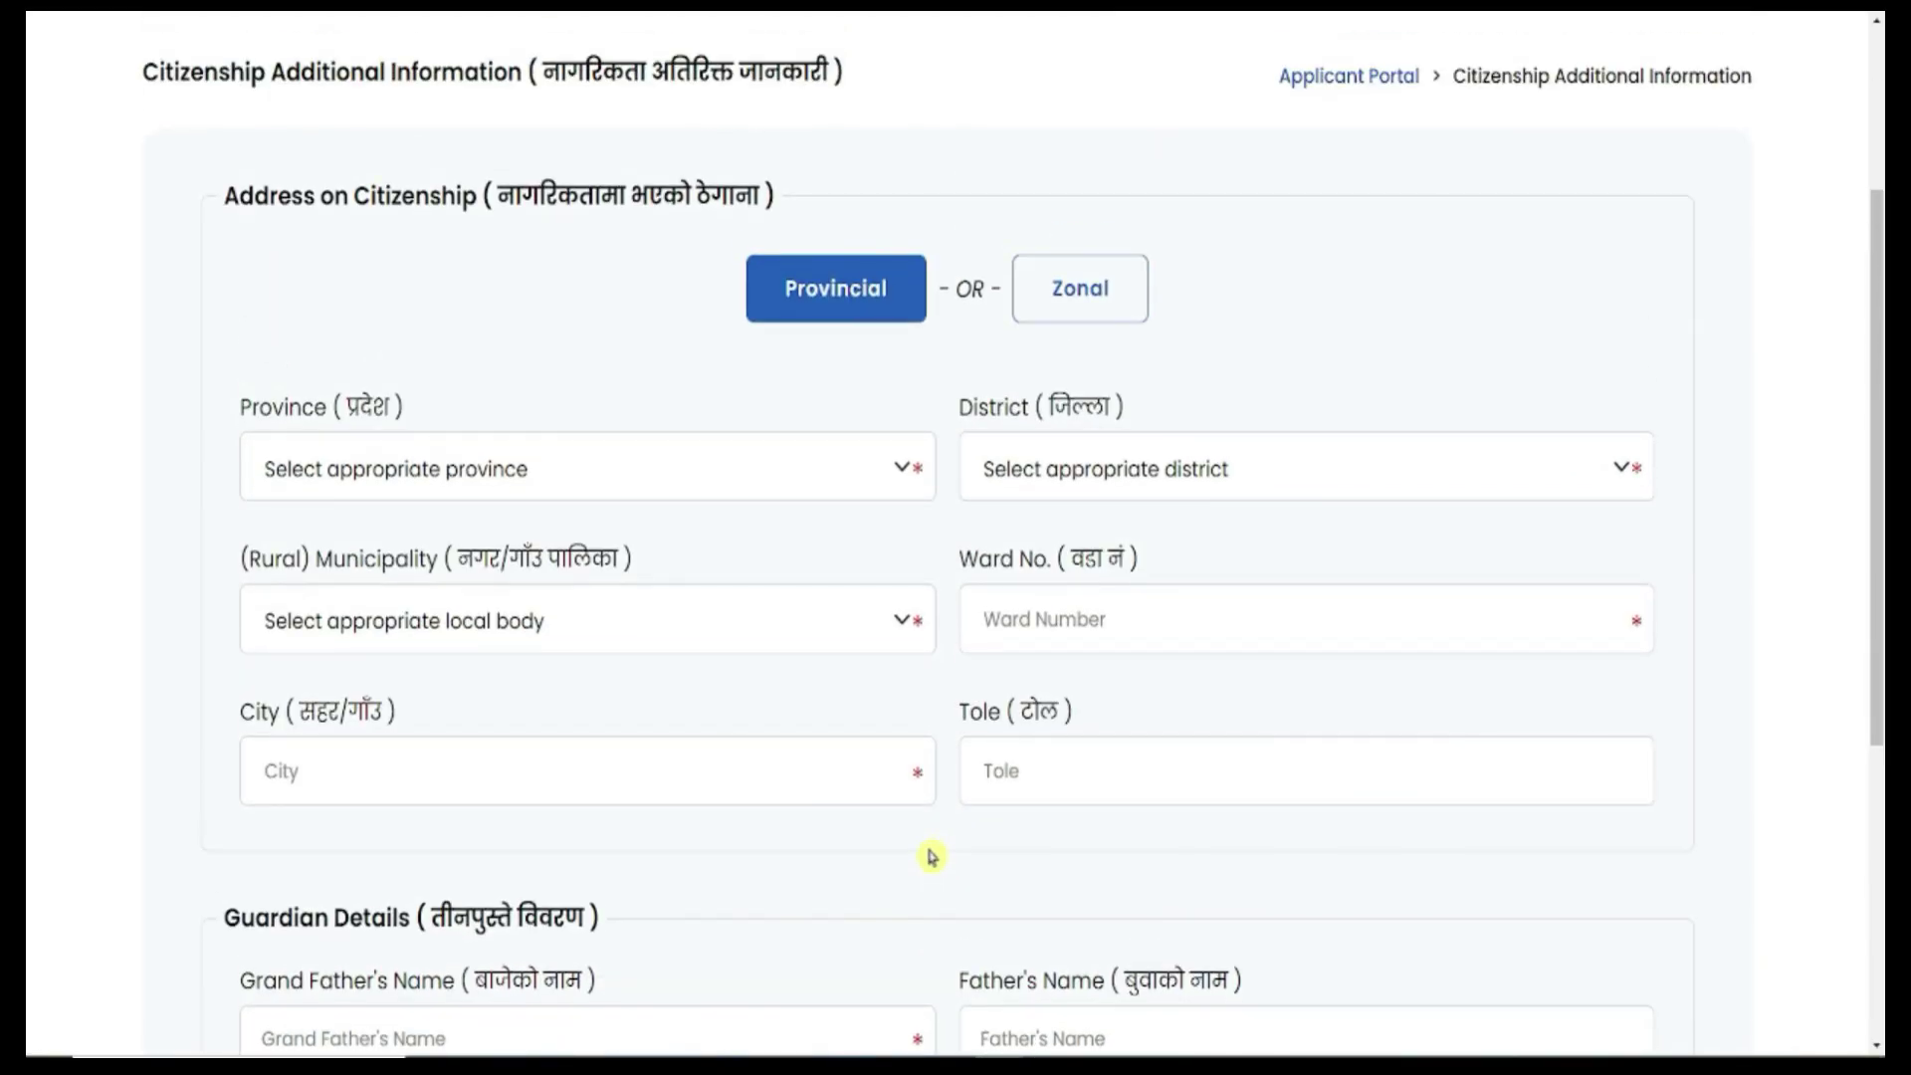
scroll(932, 857, "up", 3)
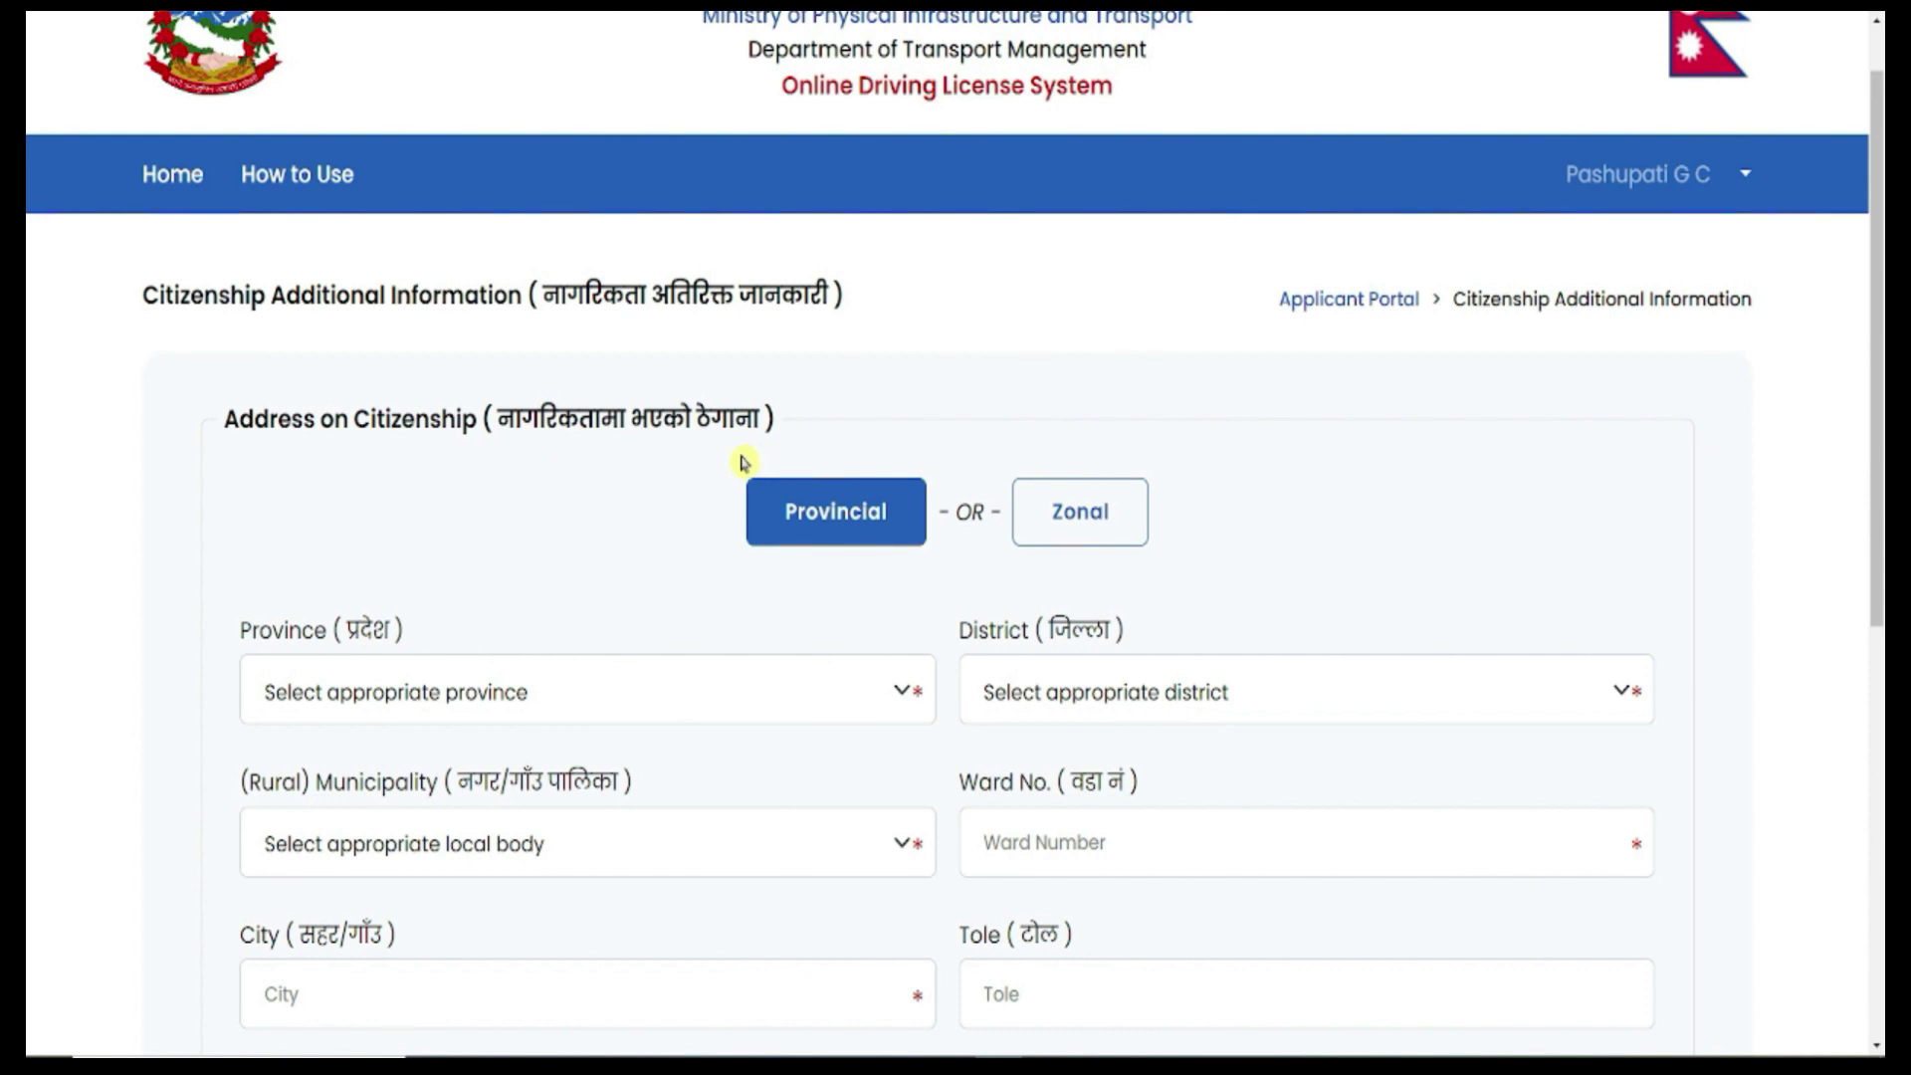
scroll(447, 517, "down", 1)
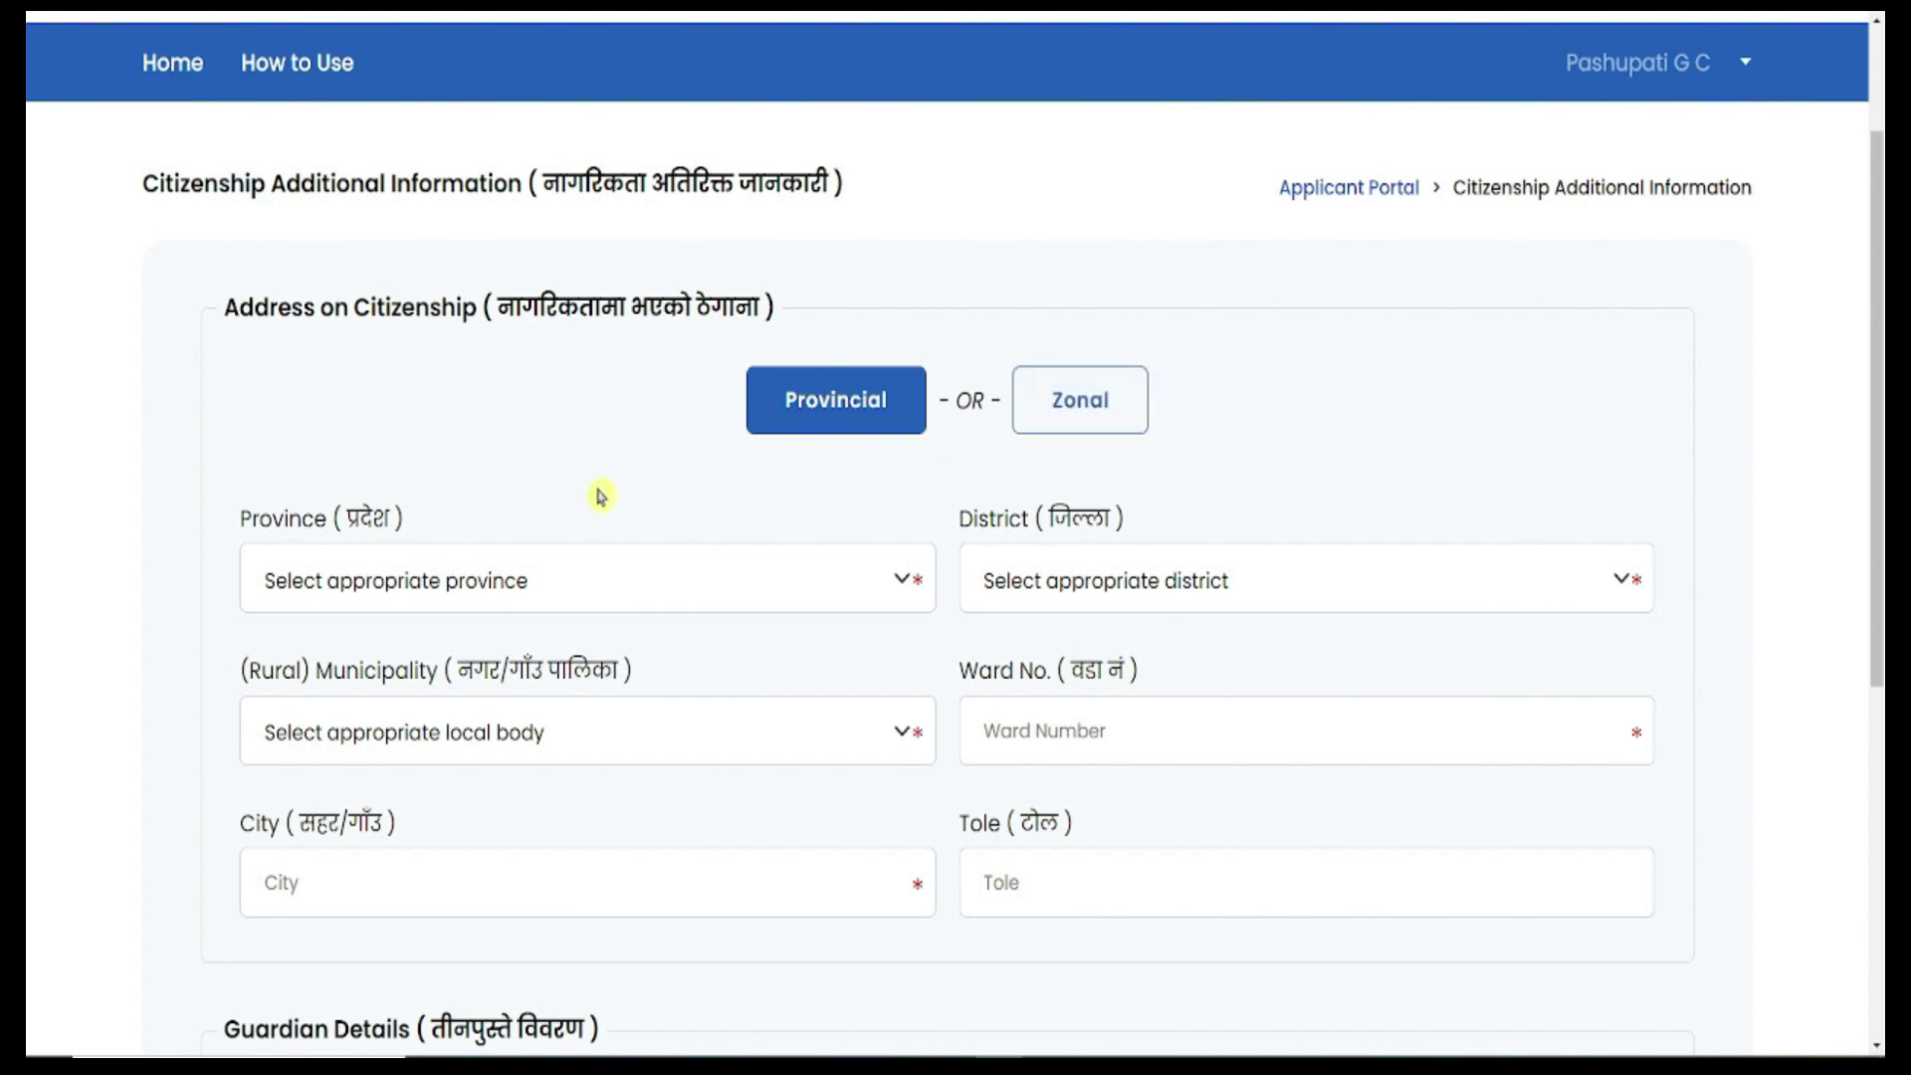
scroll(601, 496, "down", 1)
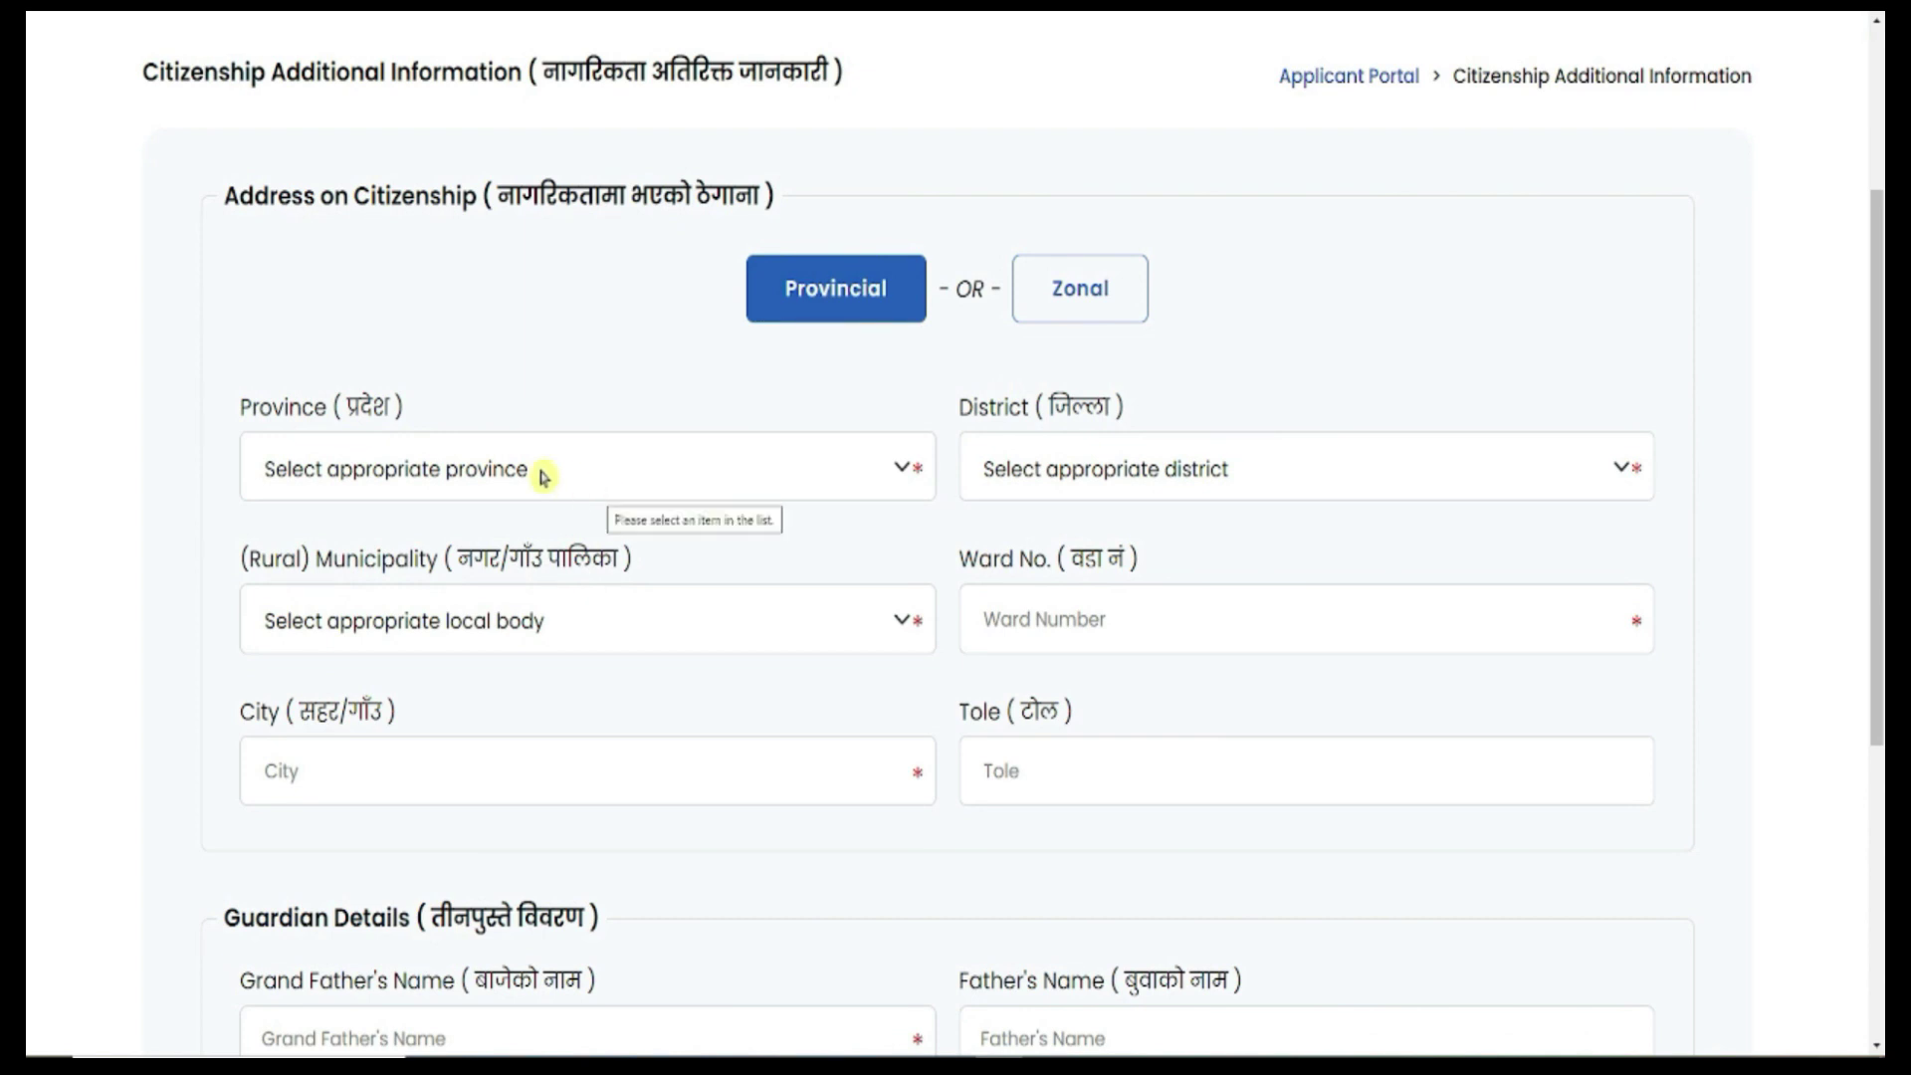
scroll(543, 475, "down", 2)
scroll(543, 475, "down", 3)
scroll(543, 473, "up", 2)
scroll(540, 469, "up", 1)
left_click(1080, 78)
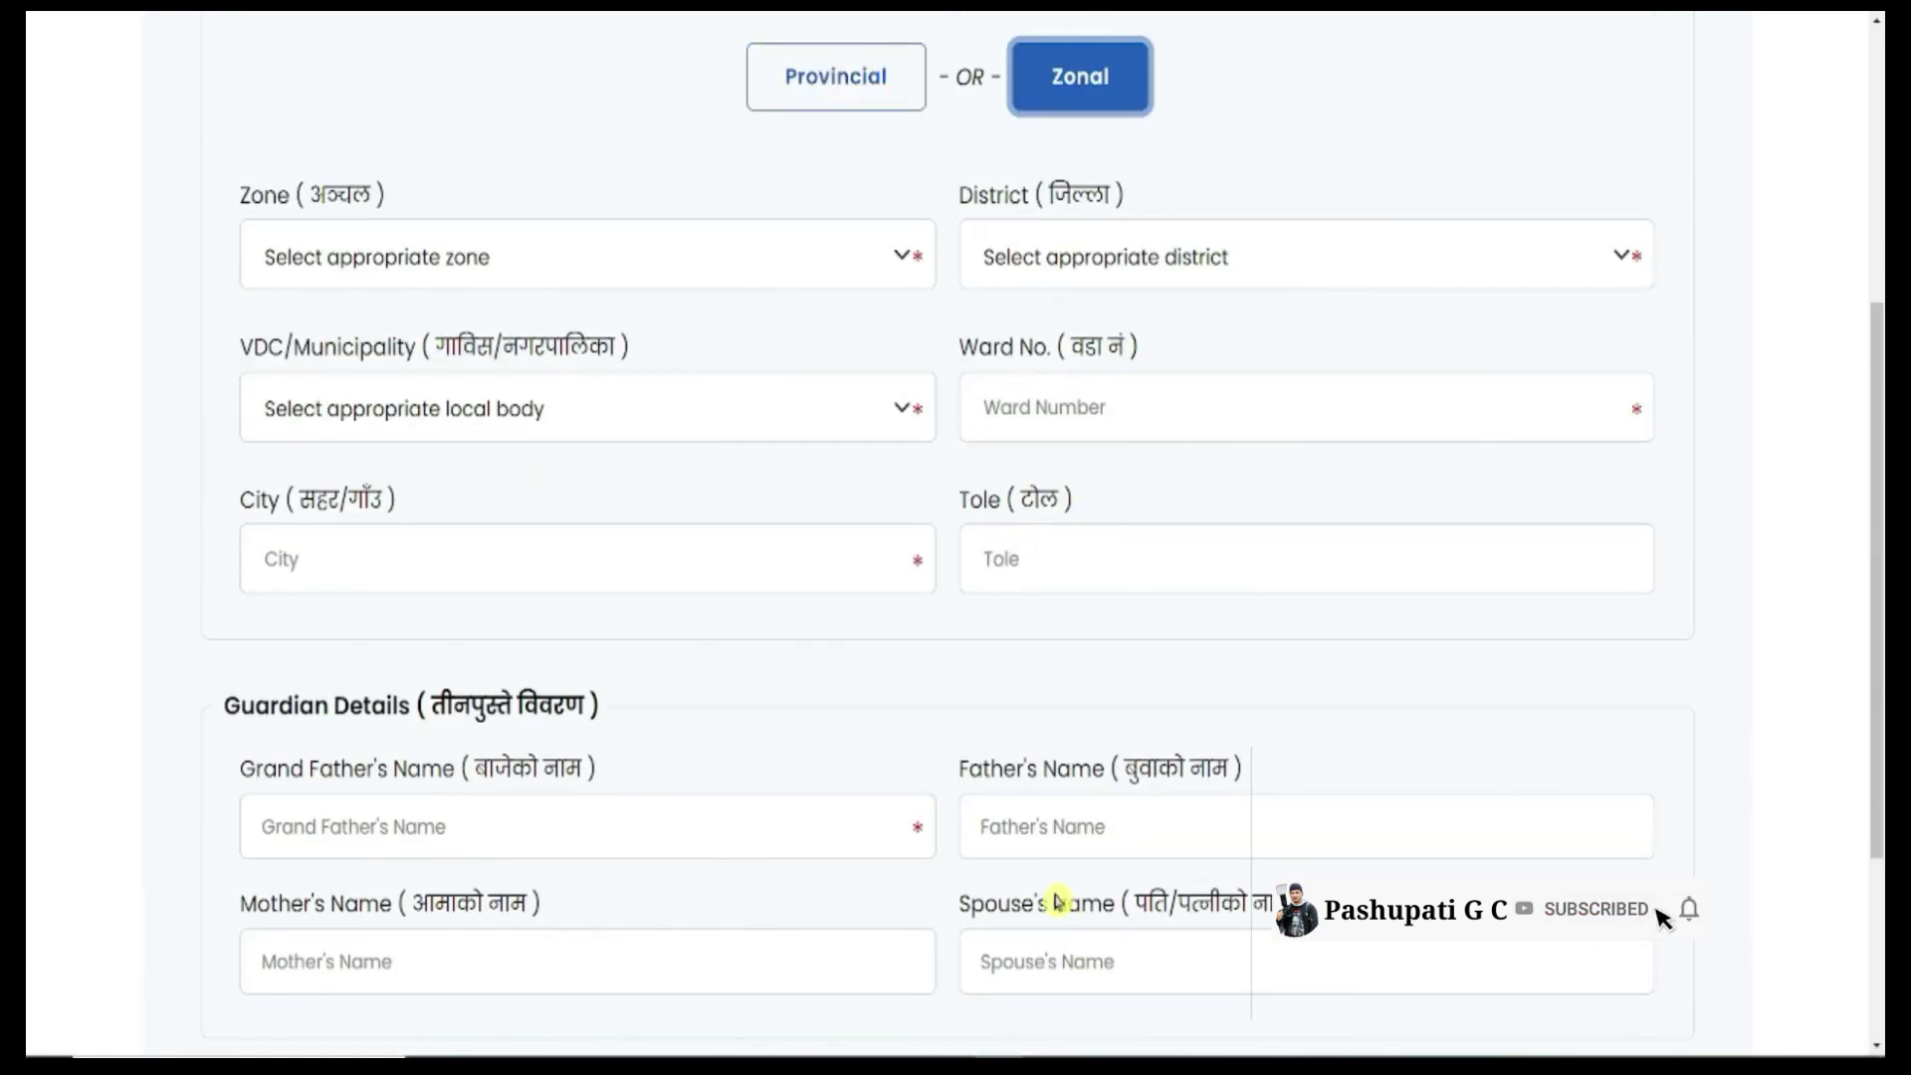
Agree that the citizenship details are true and submit the additional information.
scroll(982, 787, "up", 4)
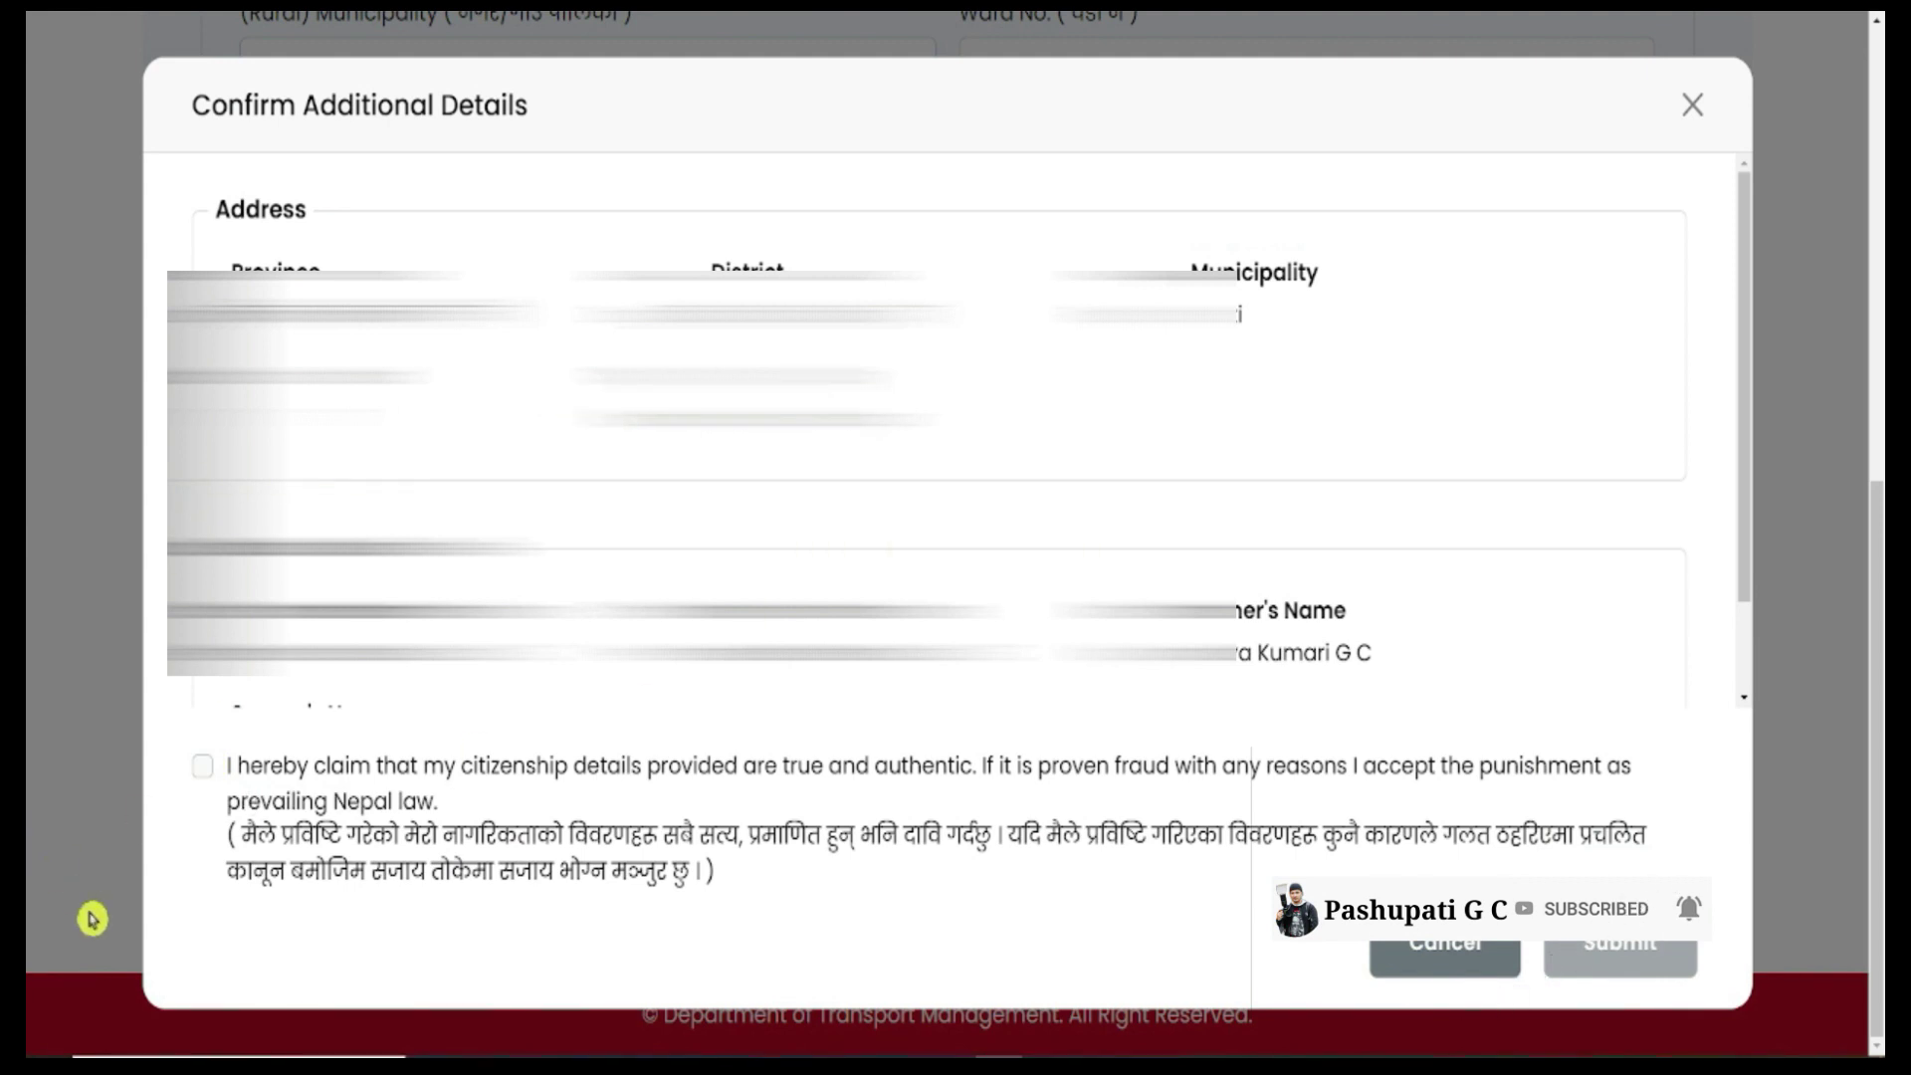
left_click(202, 766)
left_click(1601, 948)
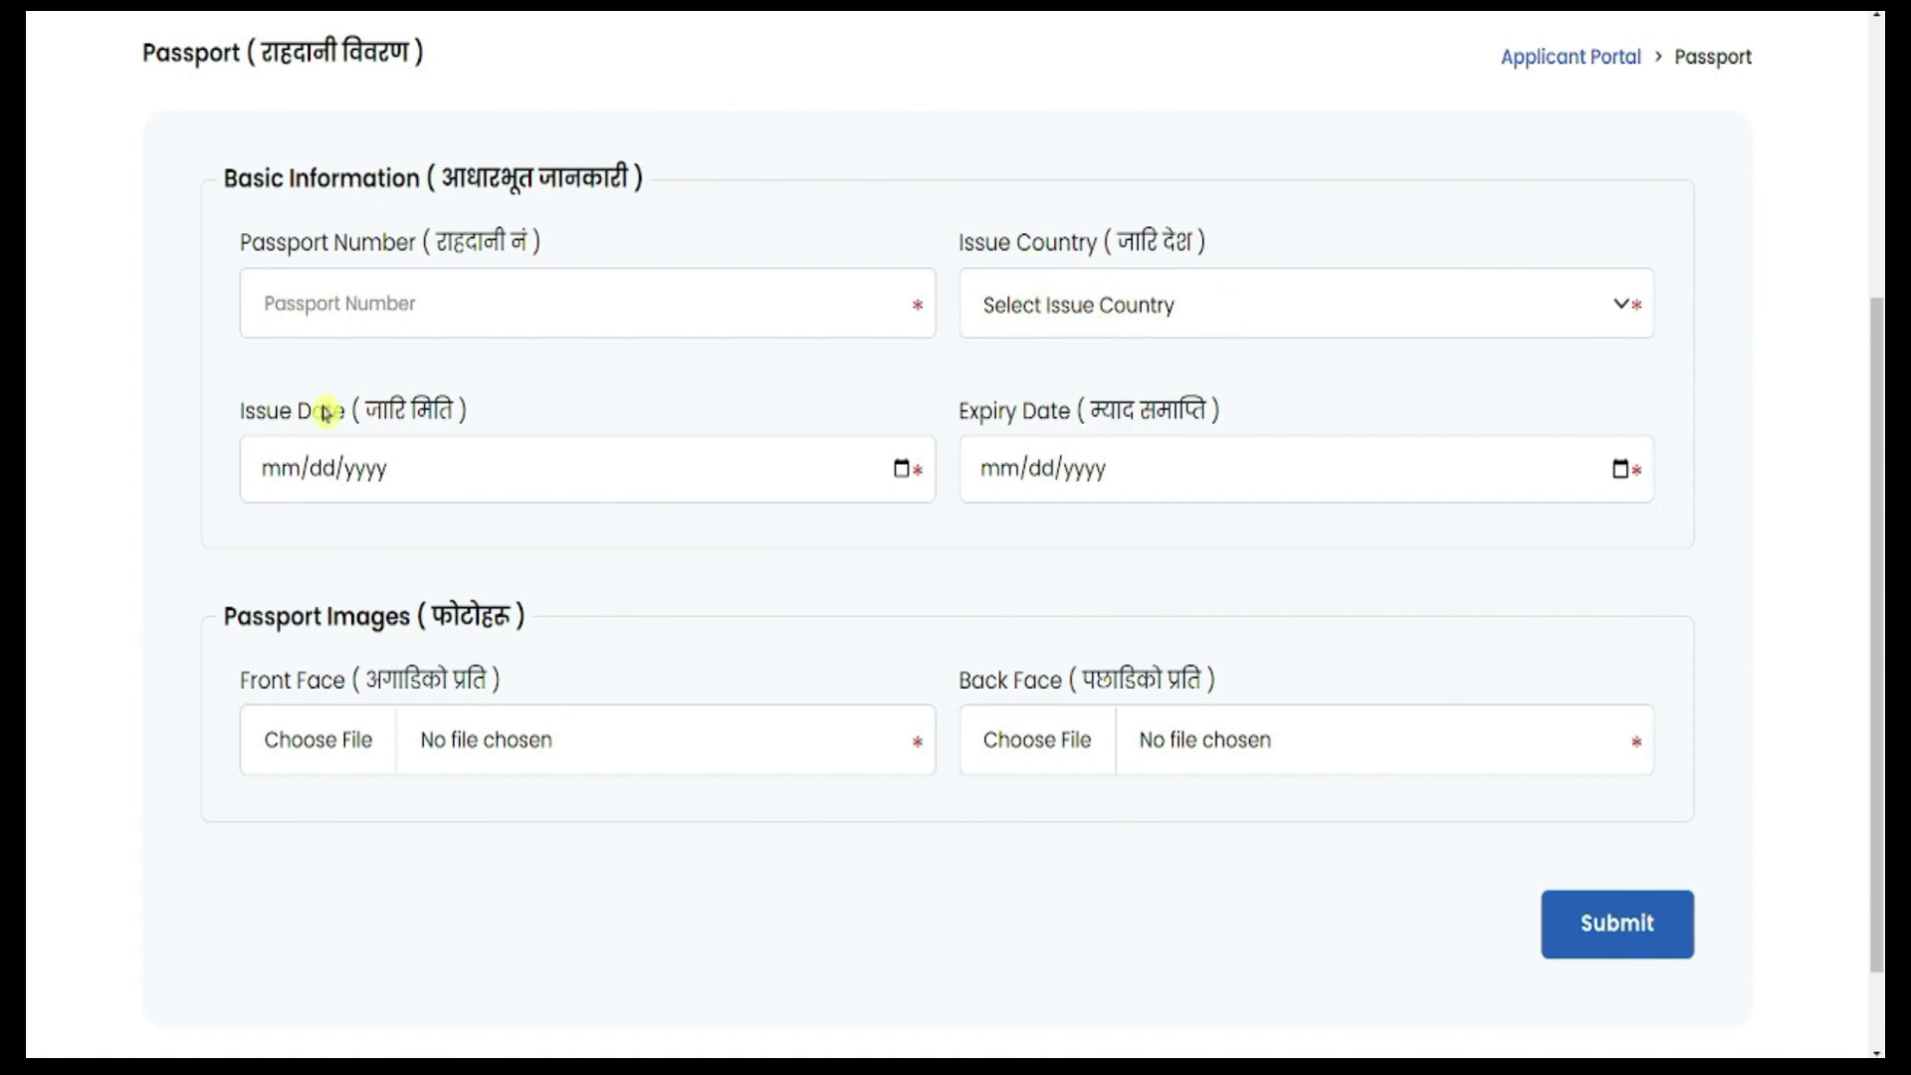
Enter the passport number, submit the passport form, and agree to its declaration.
left_click(339, 307)
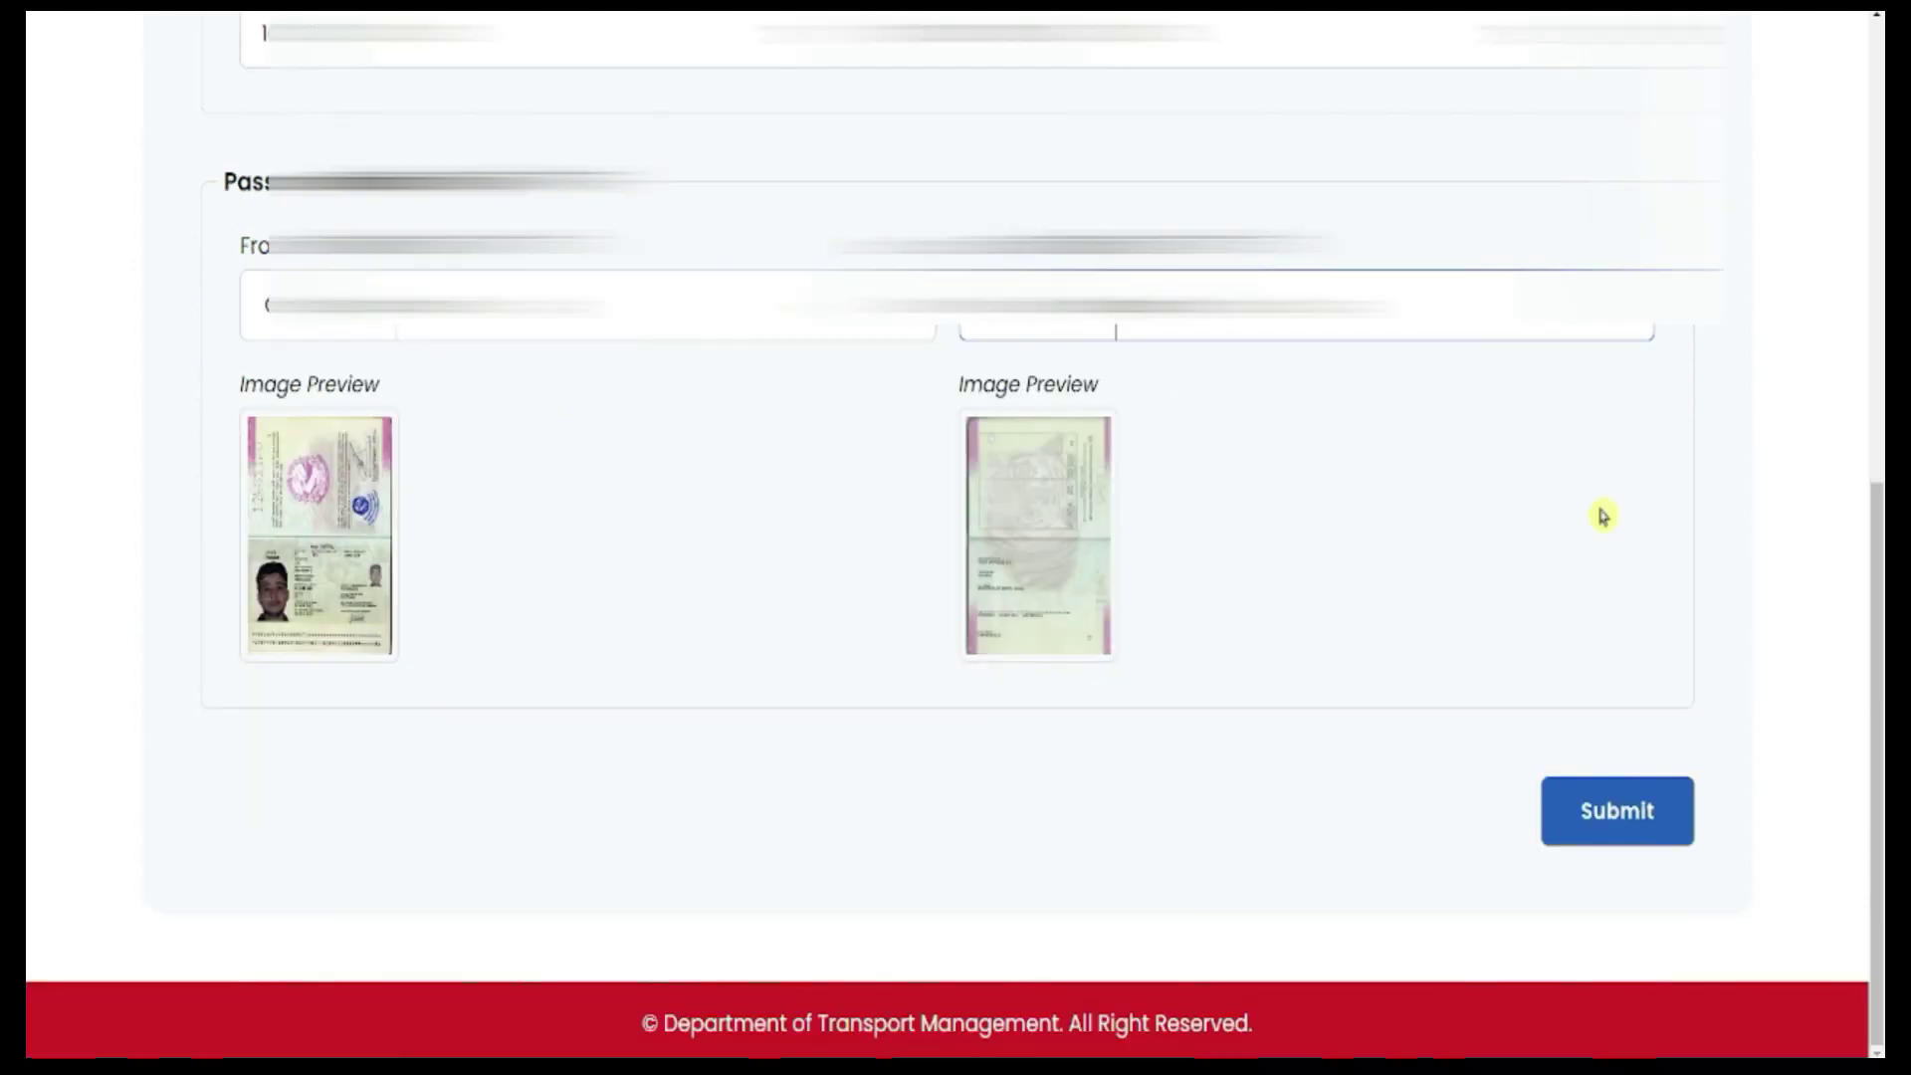
left_click(1625, 824)
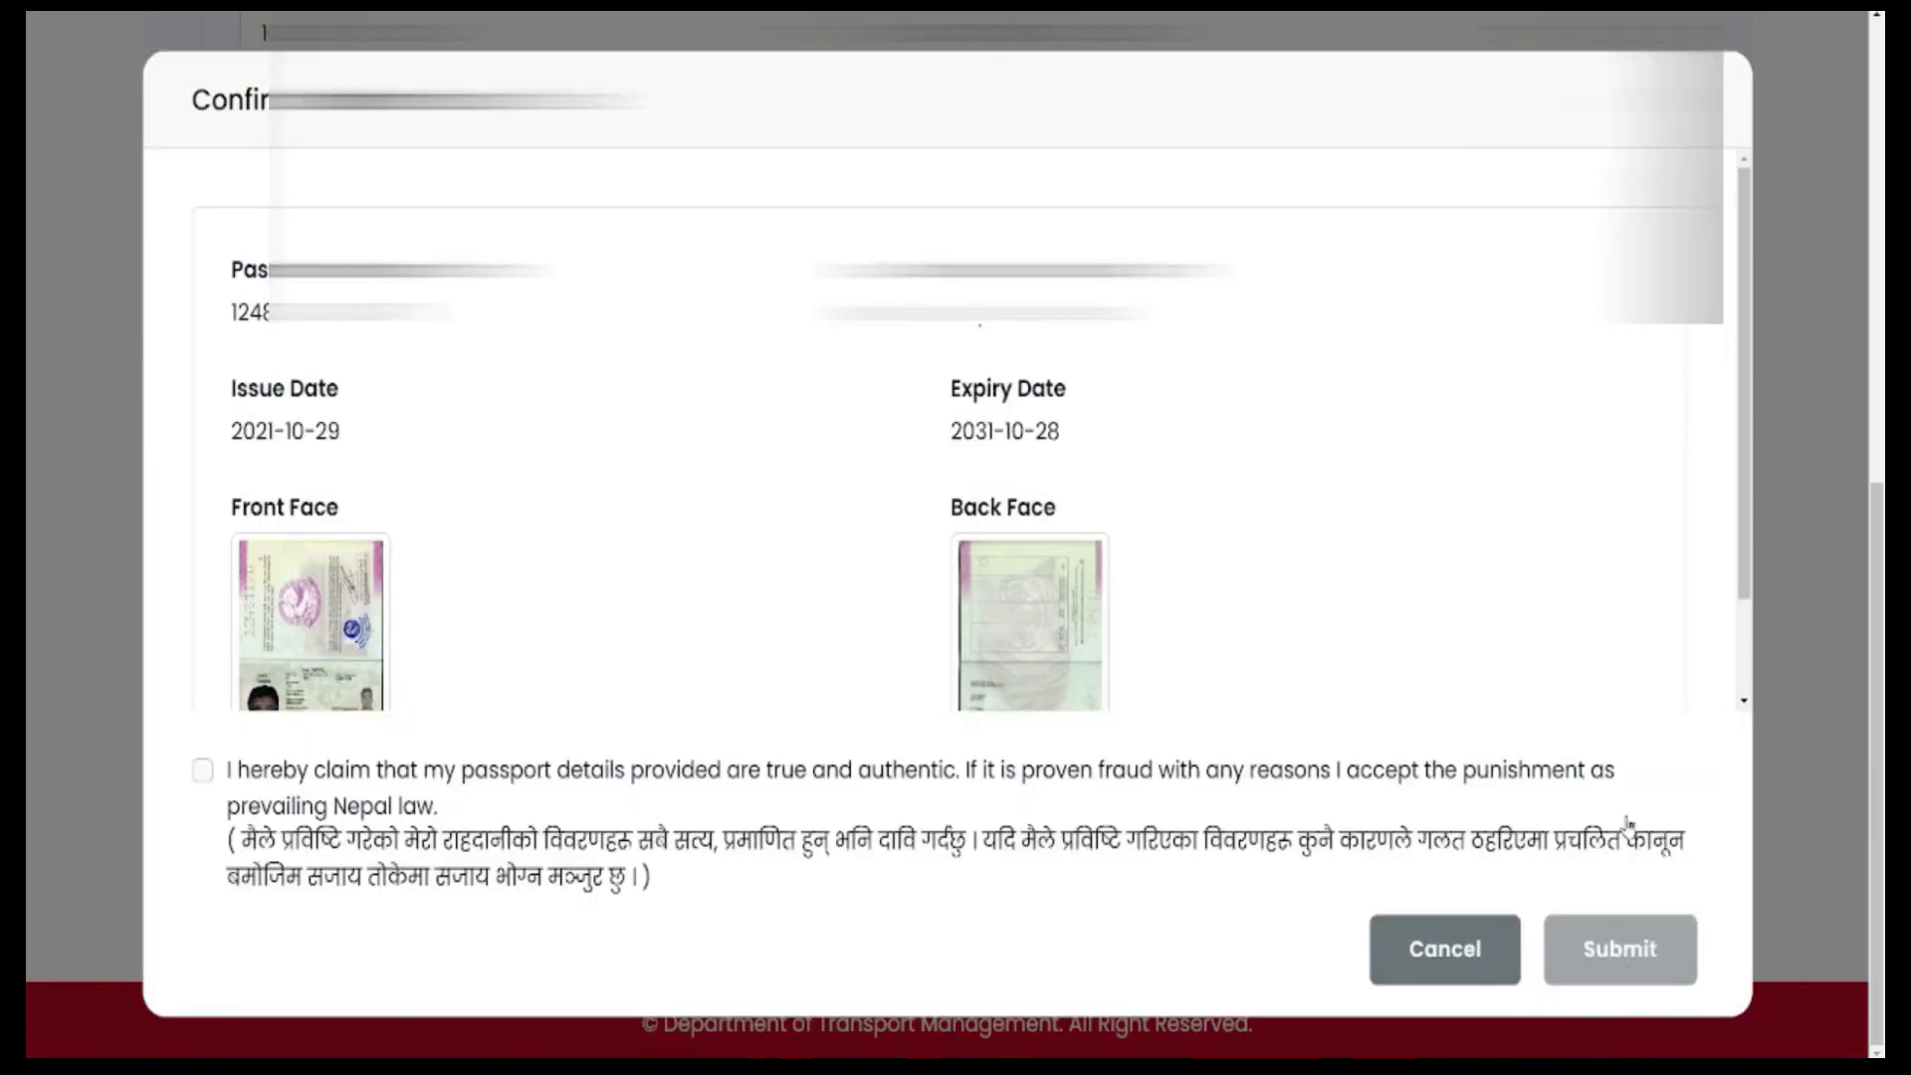
left_click(203, 770)
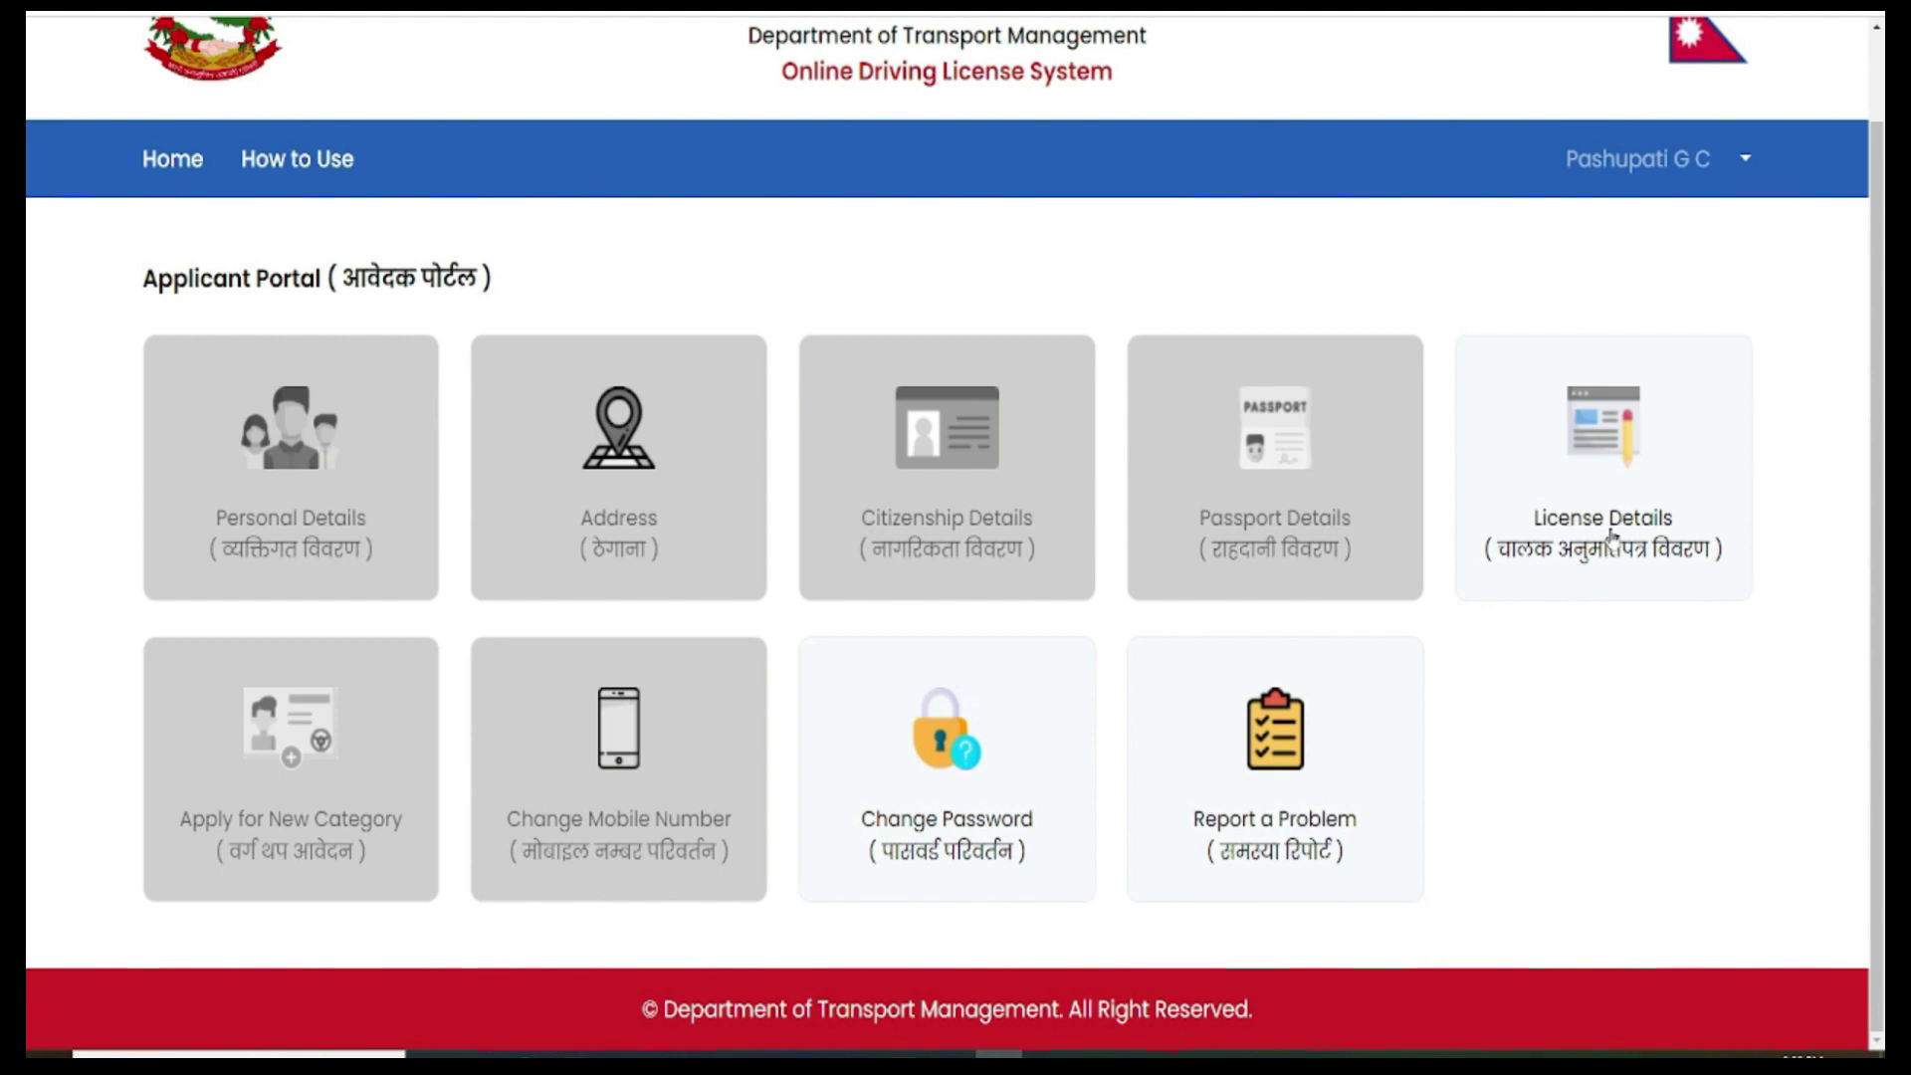
Fill in licence details with dates 2076-04-28 to 2081-04-28 and category A, then submit.
left_click(1613, 538)
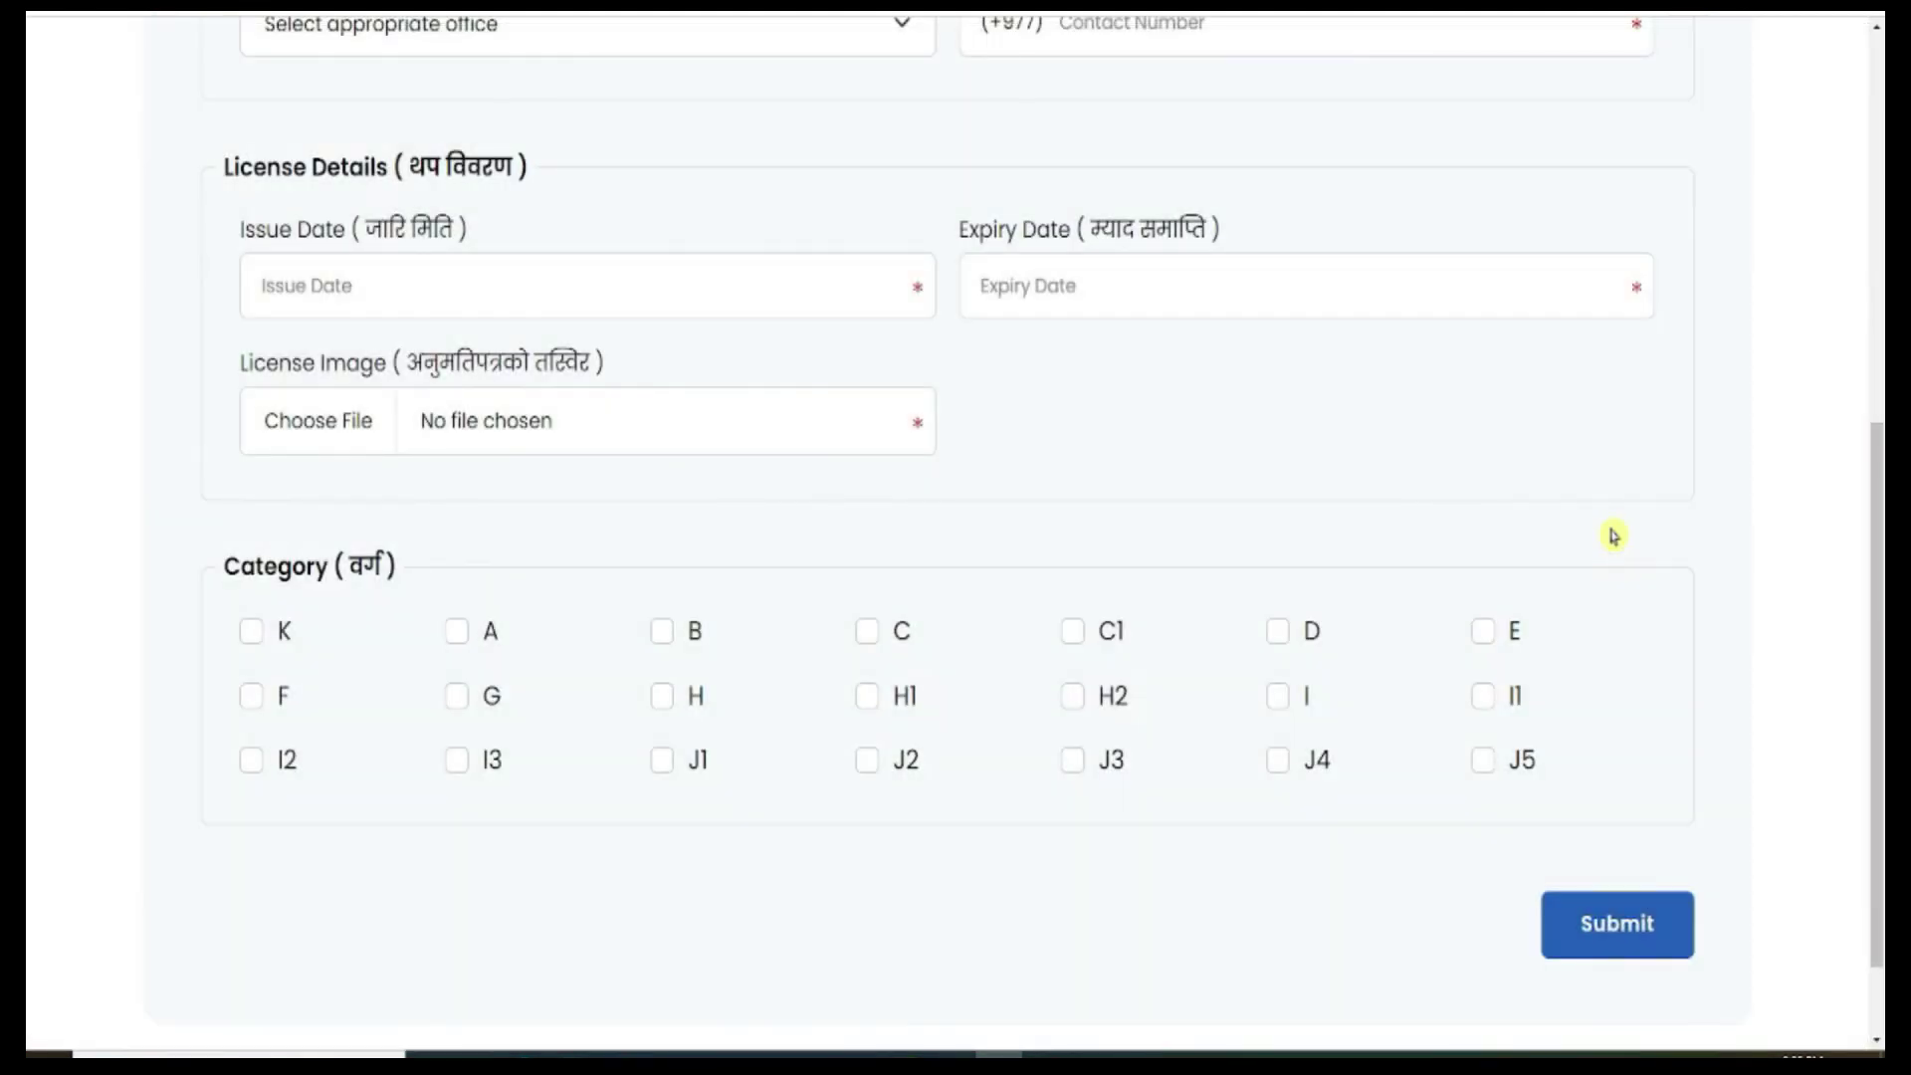
scroll(583, 287, "up", 7)
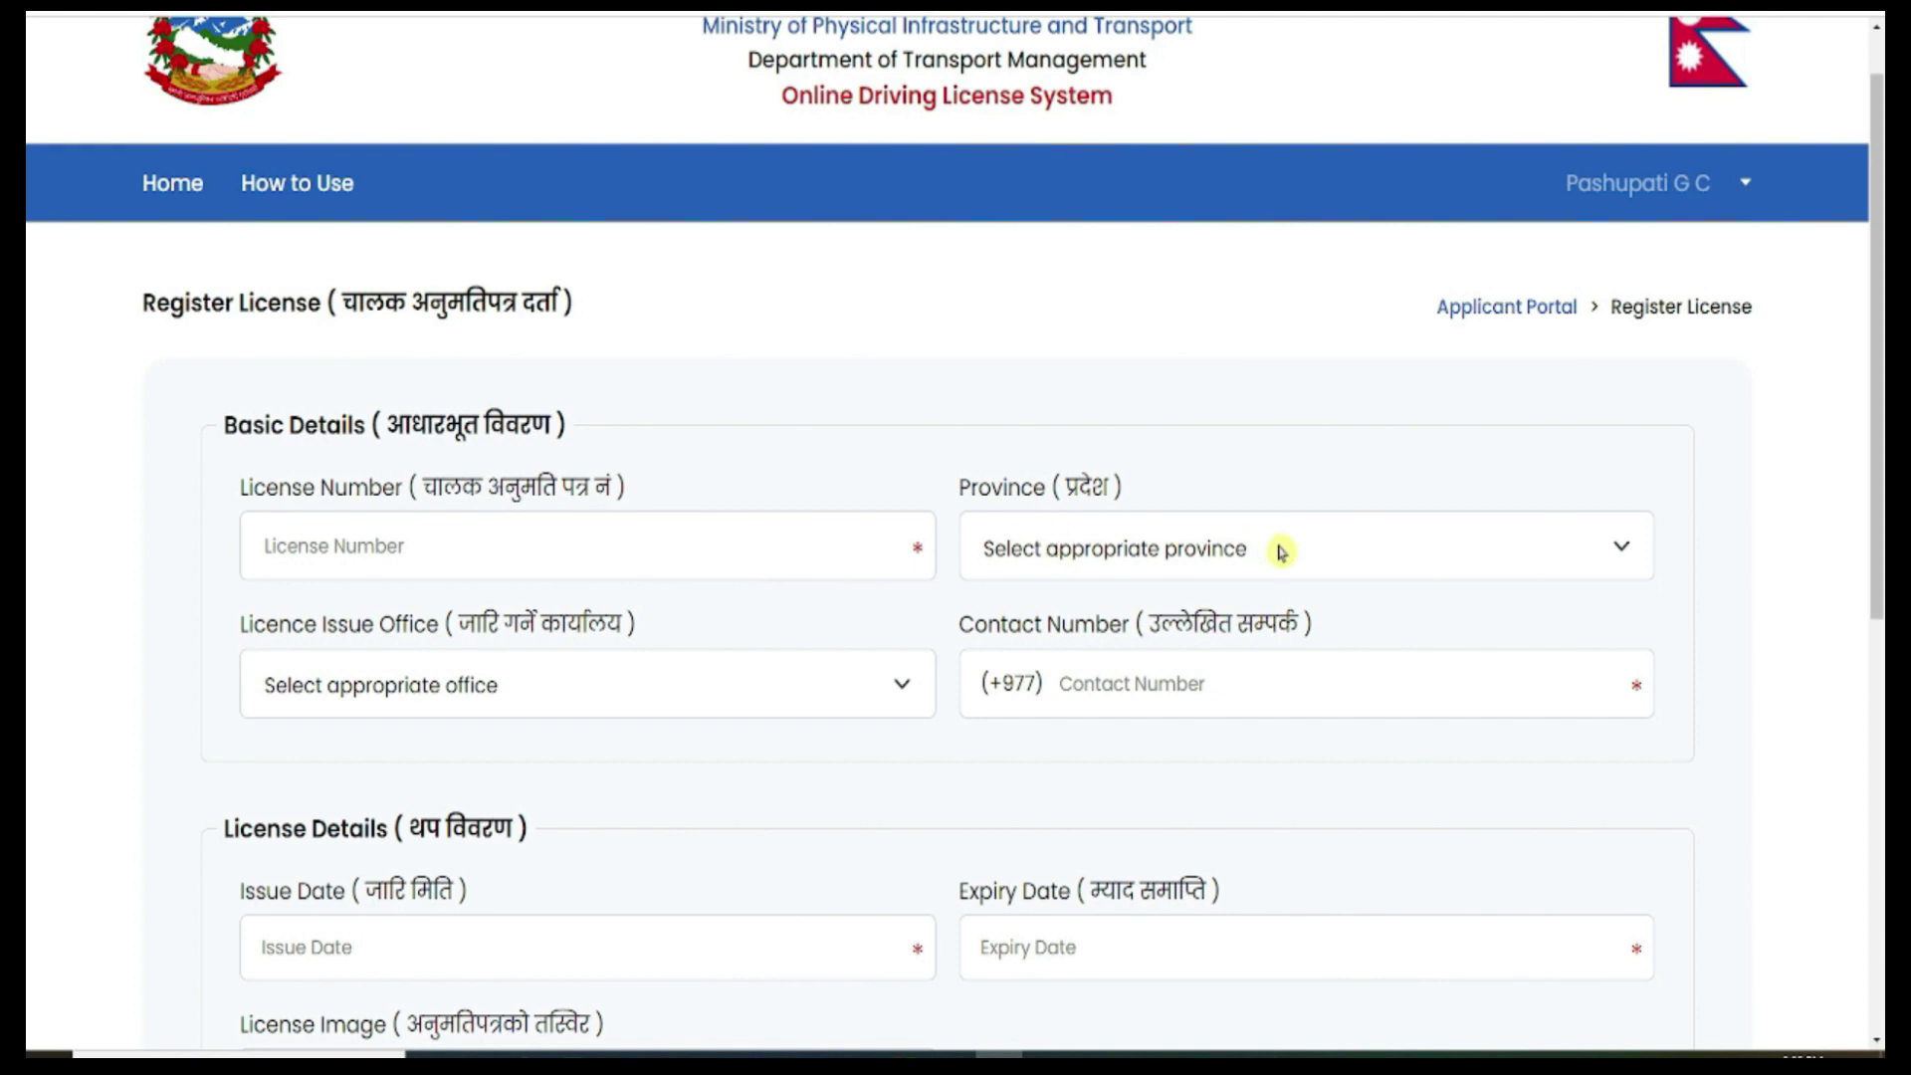
scroll(476, 665, "down", 2)
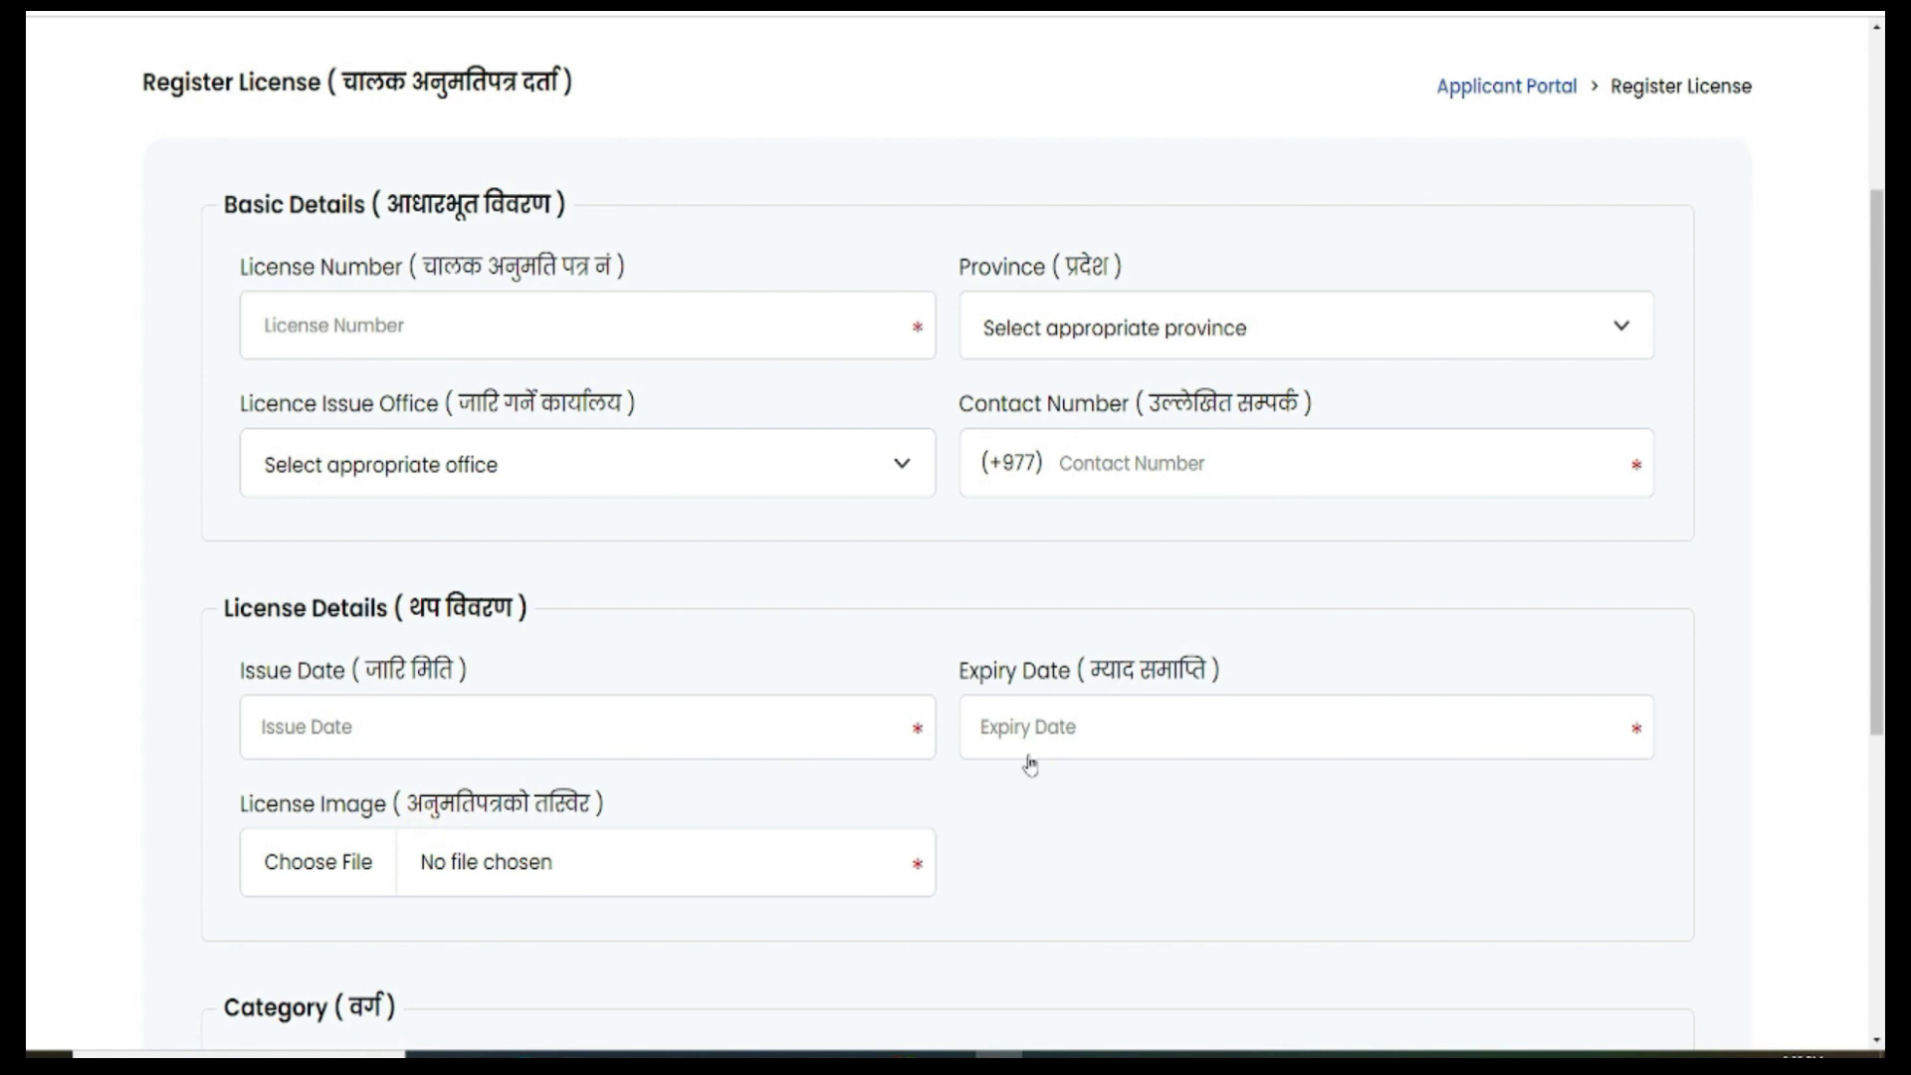
scroll(443, 841, "down", 3)
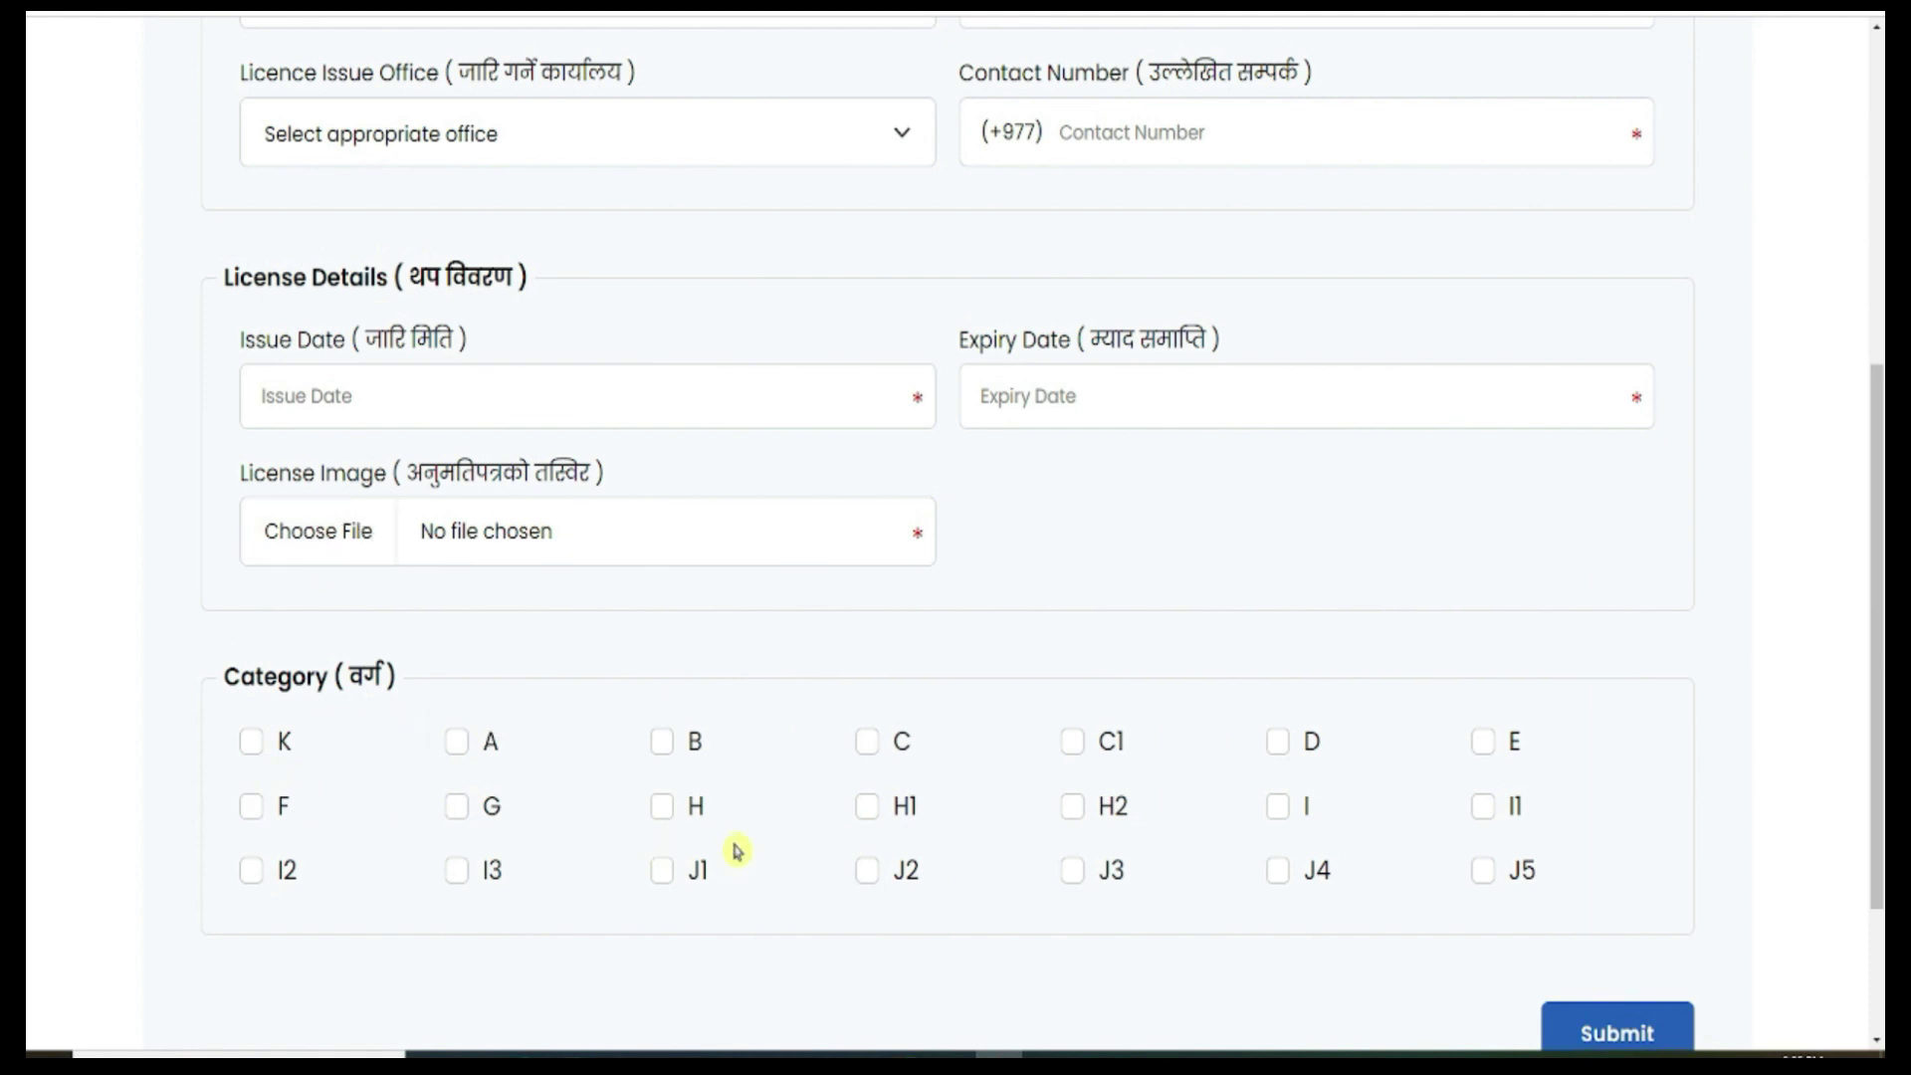
scroll(737, 851, "down", 3)
scroll(1557, 786, "up", 10)
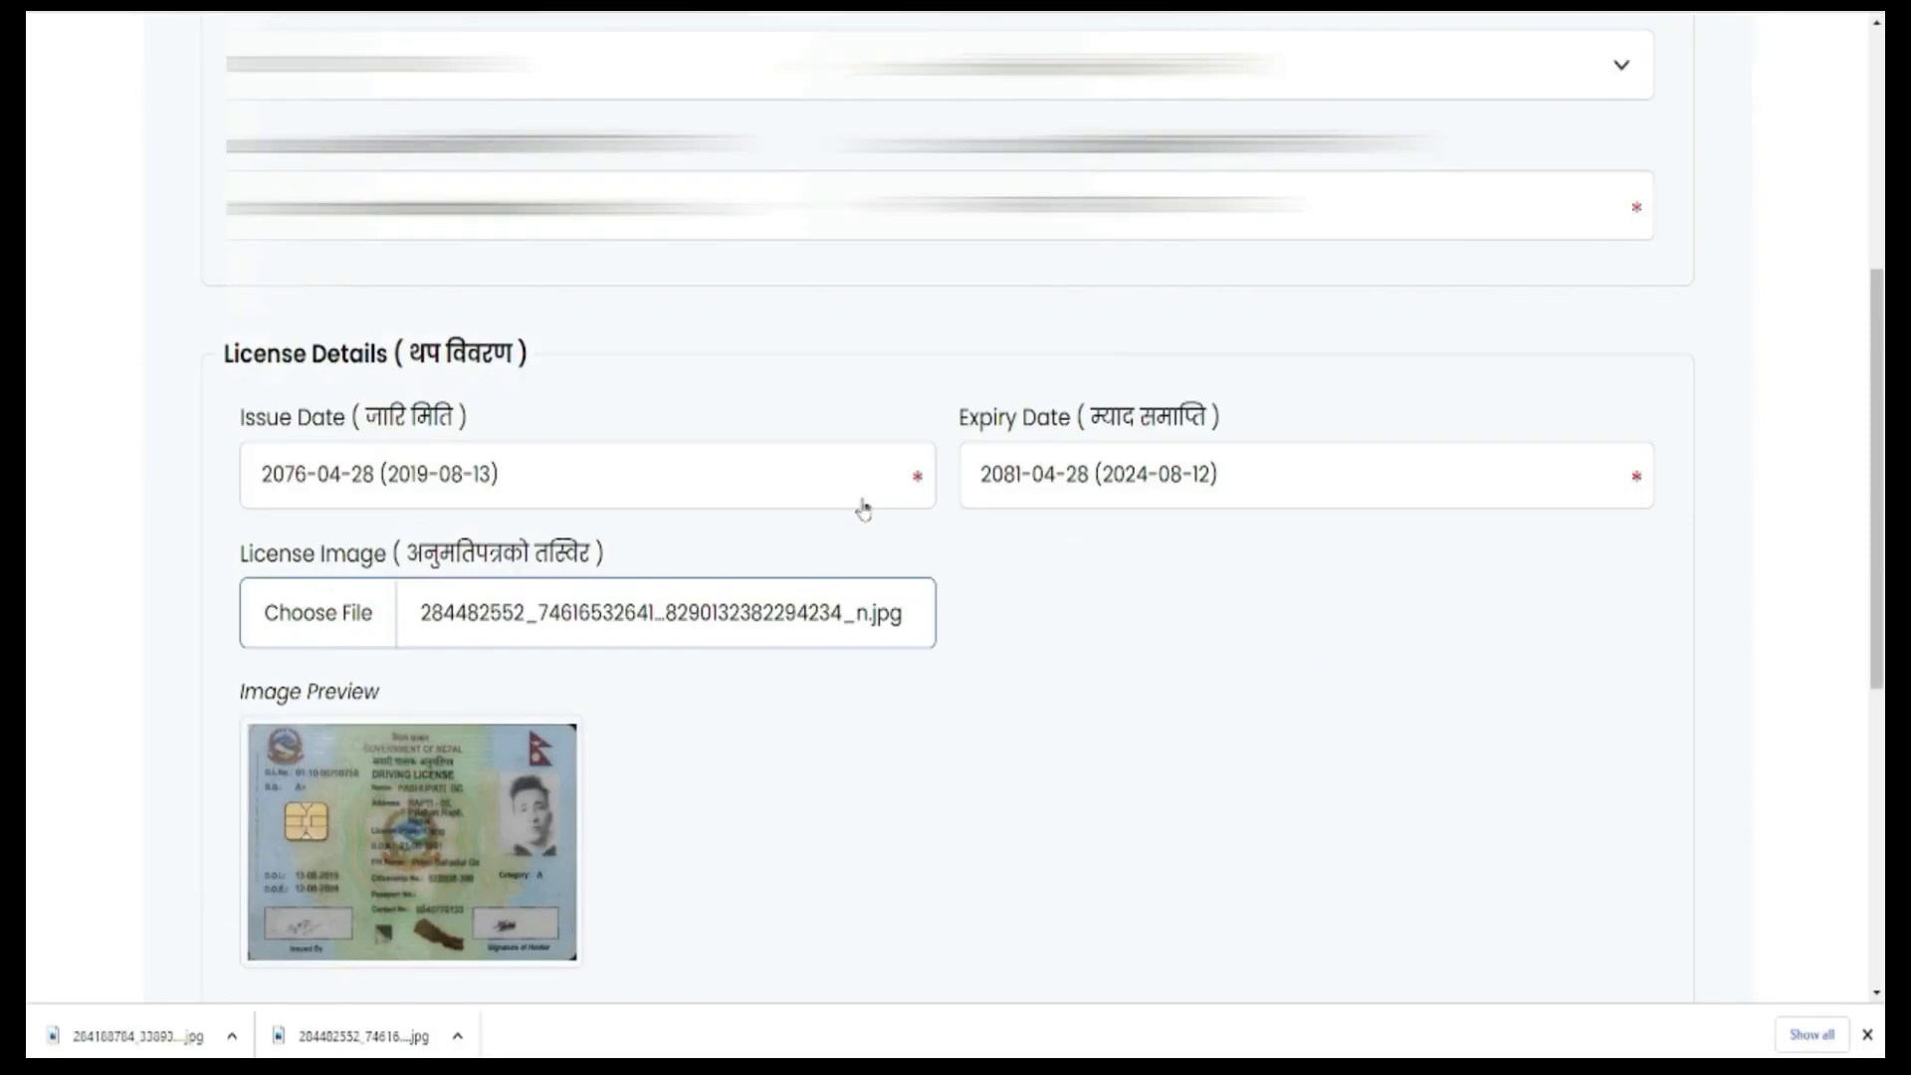
scroll(863, 510, "down", 3)
scroll(863, 507, "down", 1)
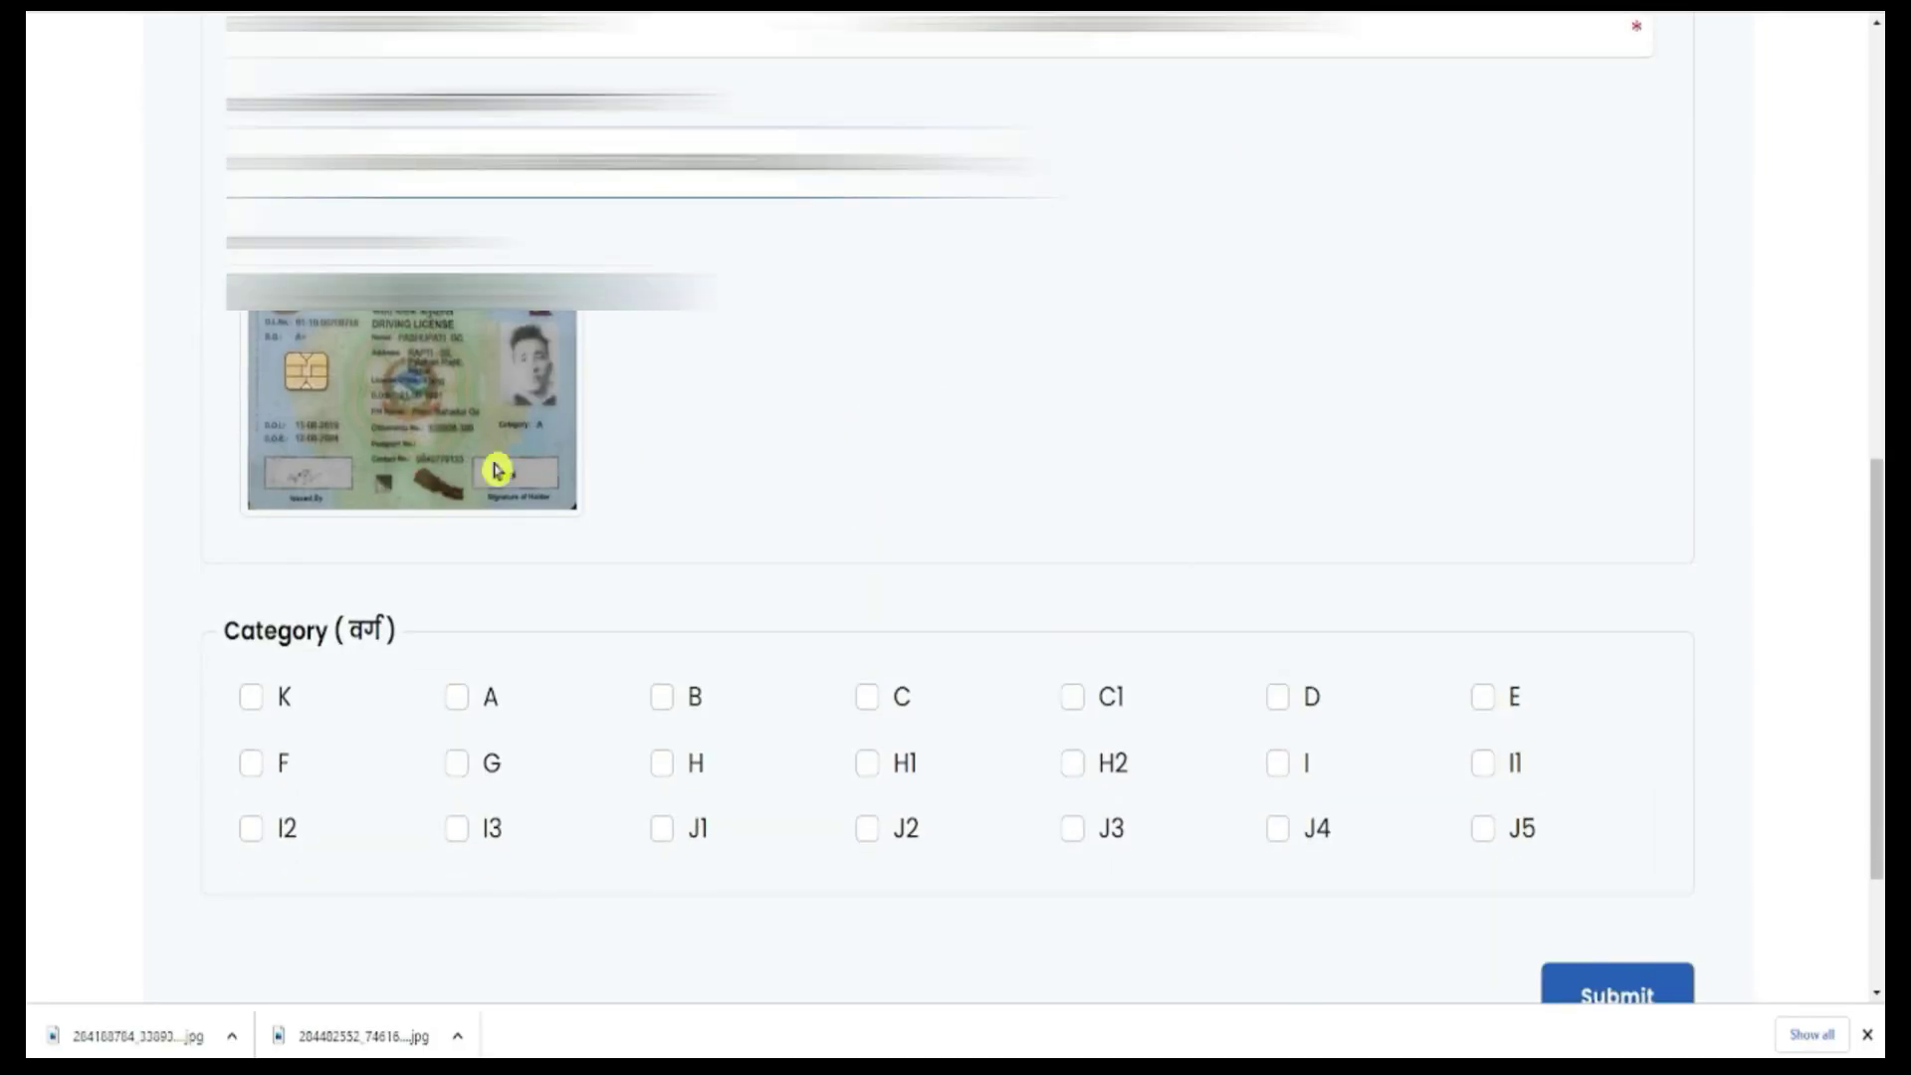
left_click(455, 698)
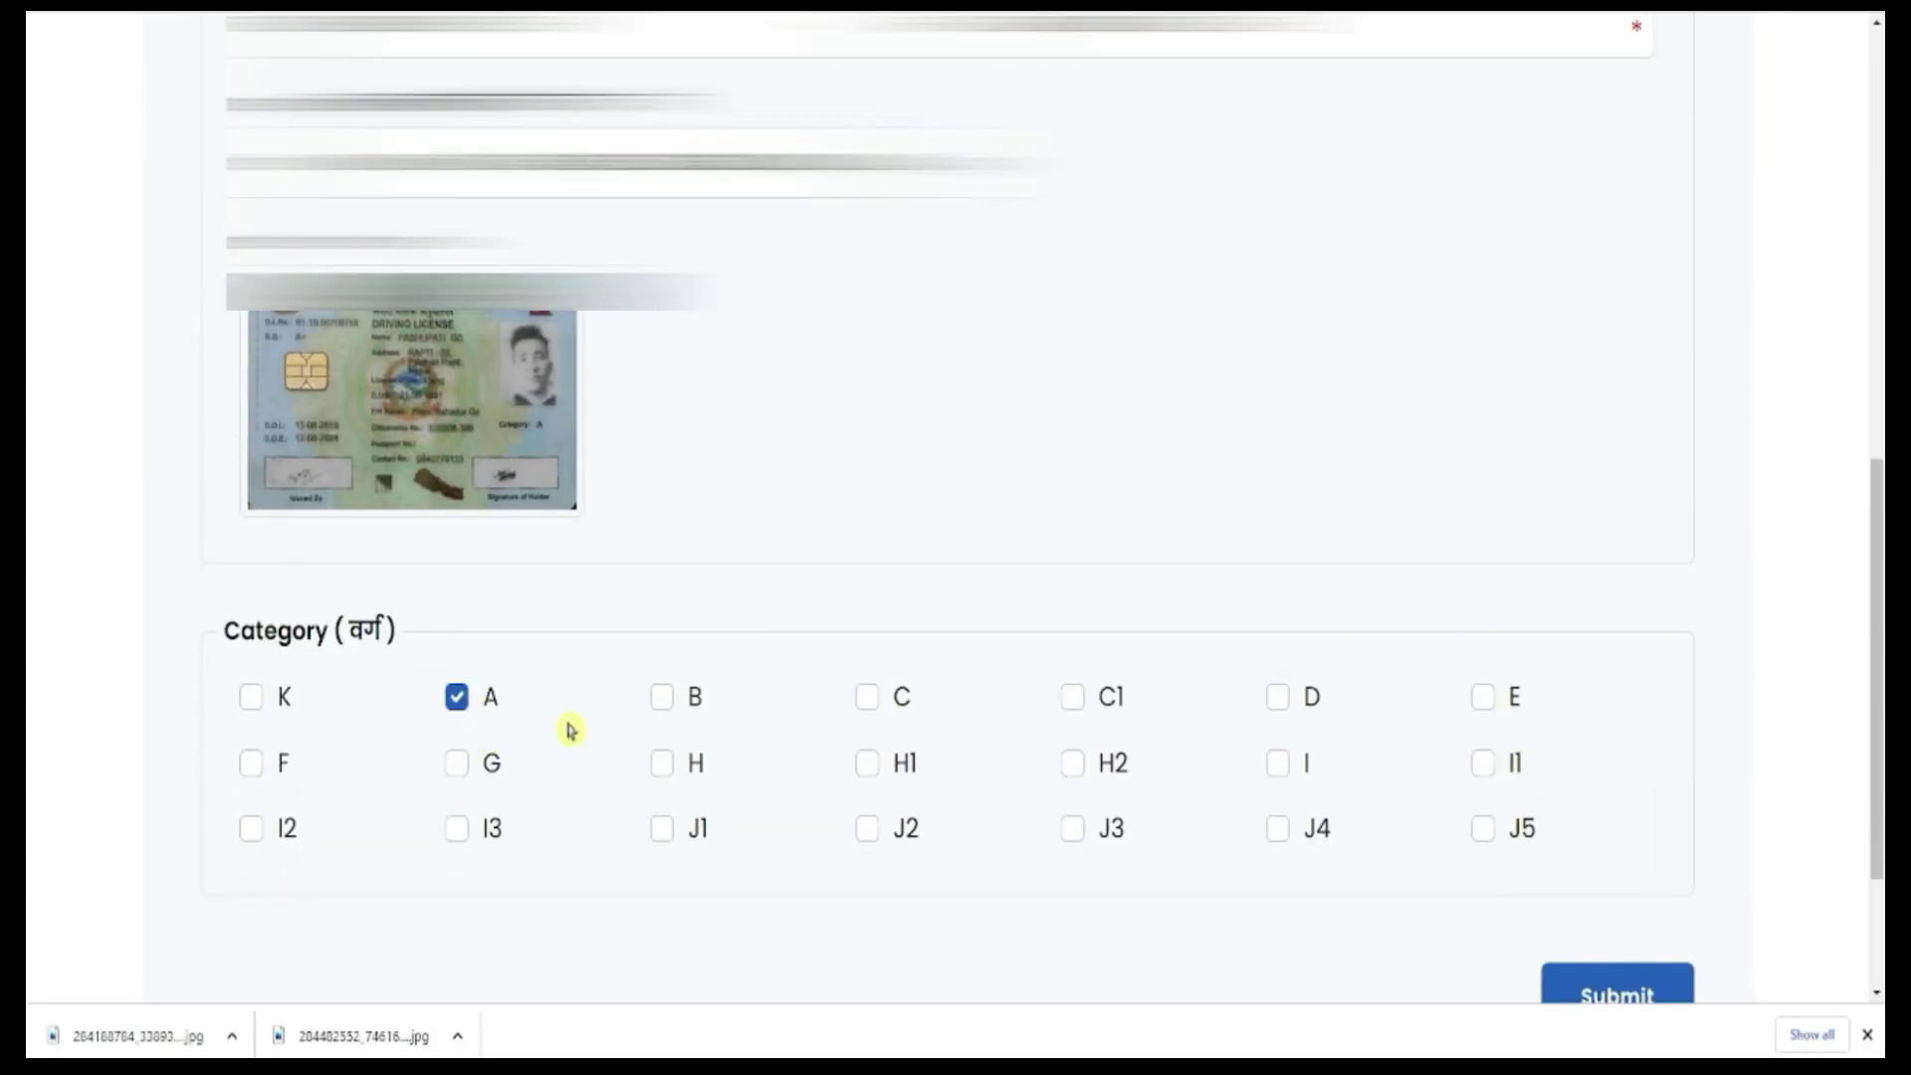
scroll(1455, 857, "down", 2)
left_click(1610, 791)
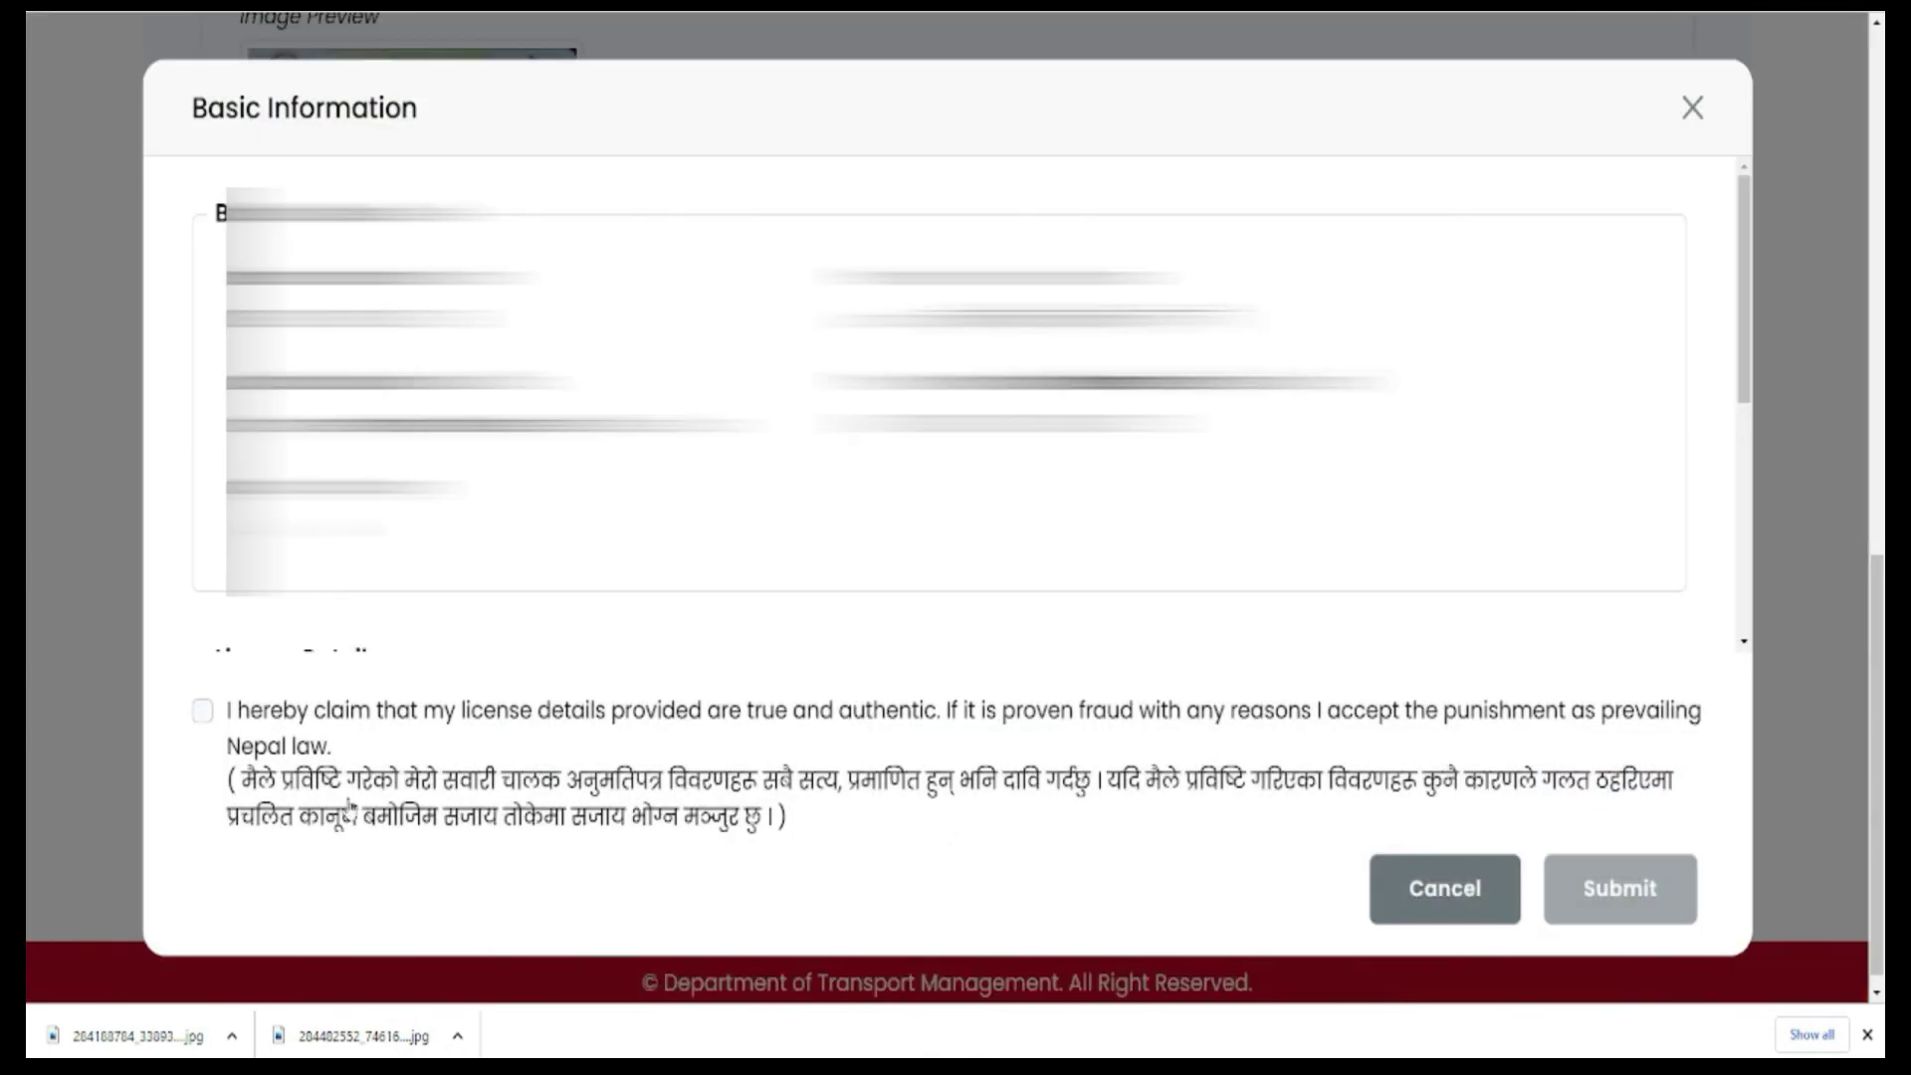
Review the licence summary, agree to its declaration, and submit the licence details.
scroll(348, 565, "down", 1)
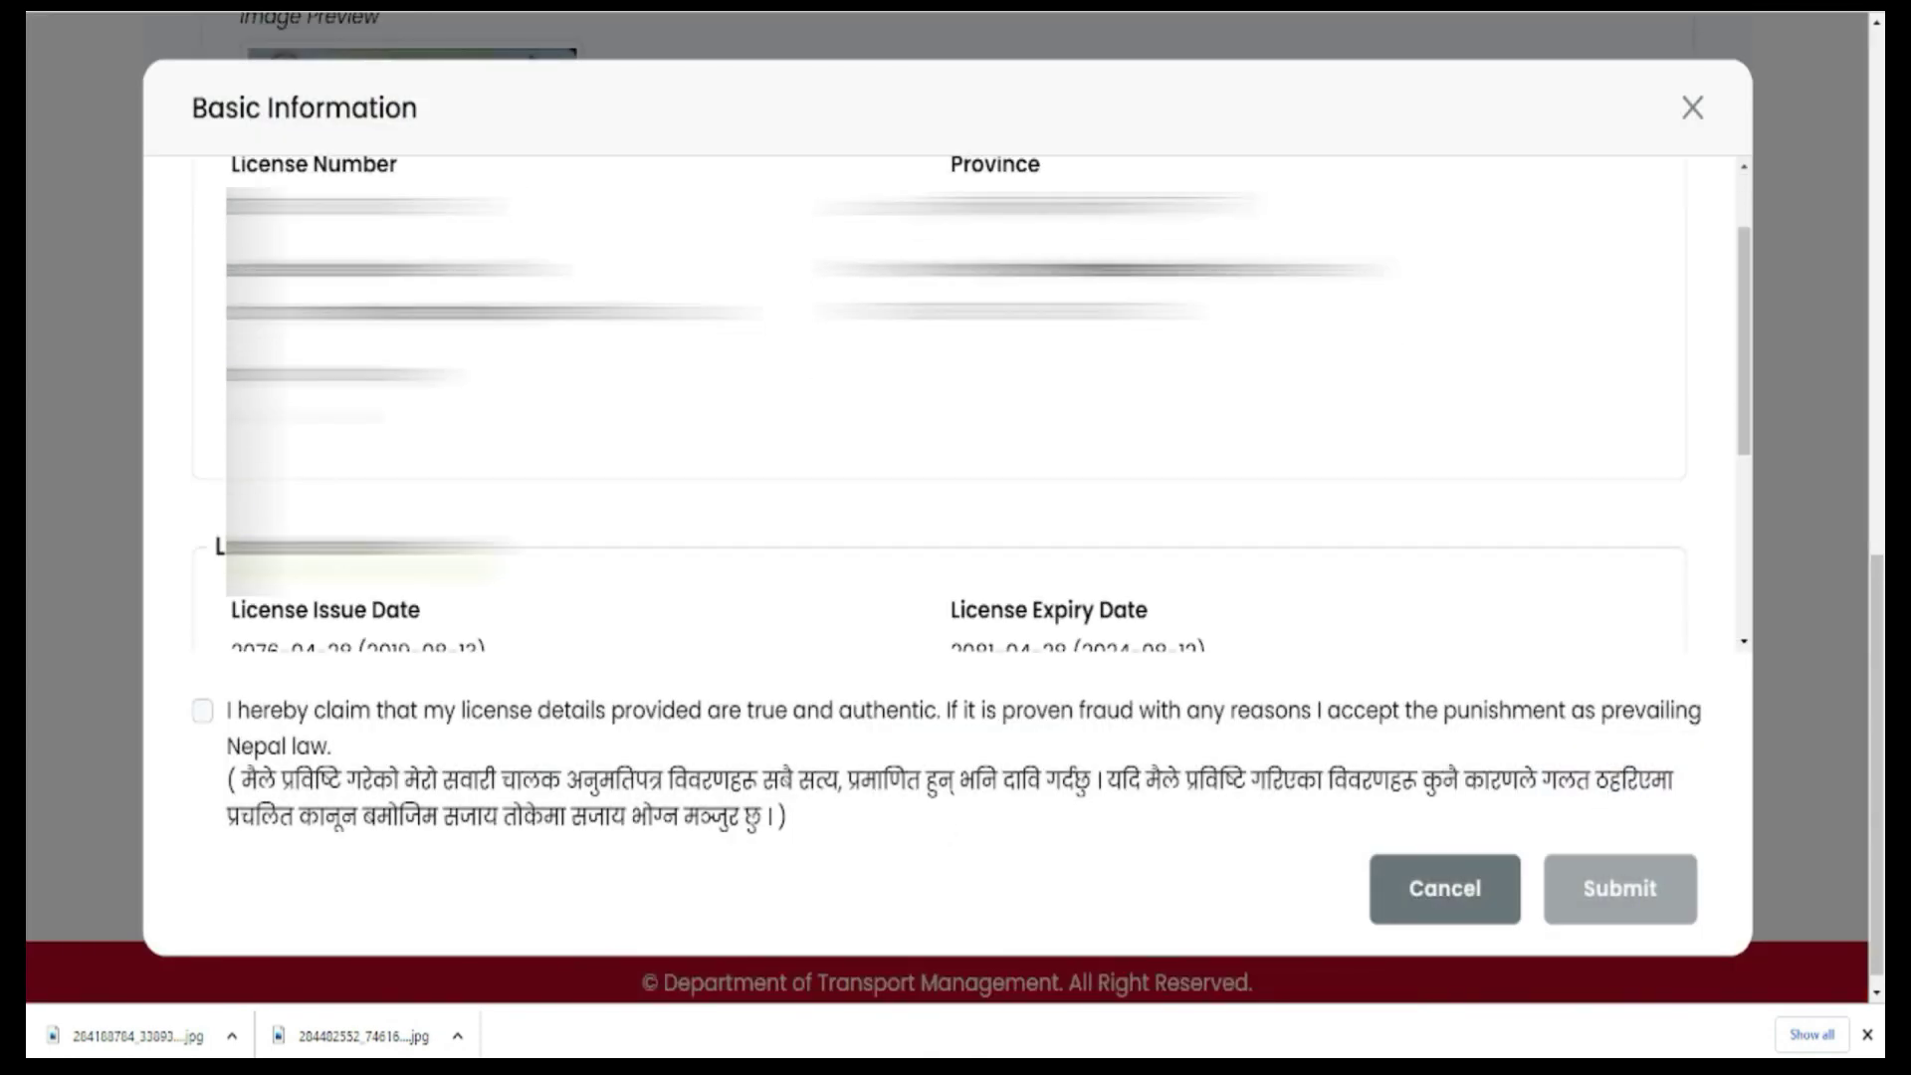
scroll(233, 688, "down", 1)
left_click(203, 713)
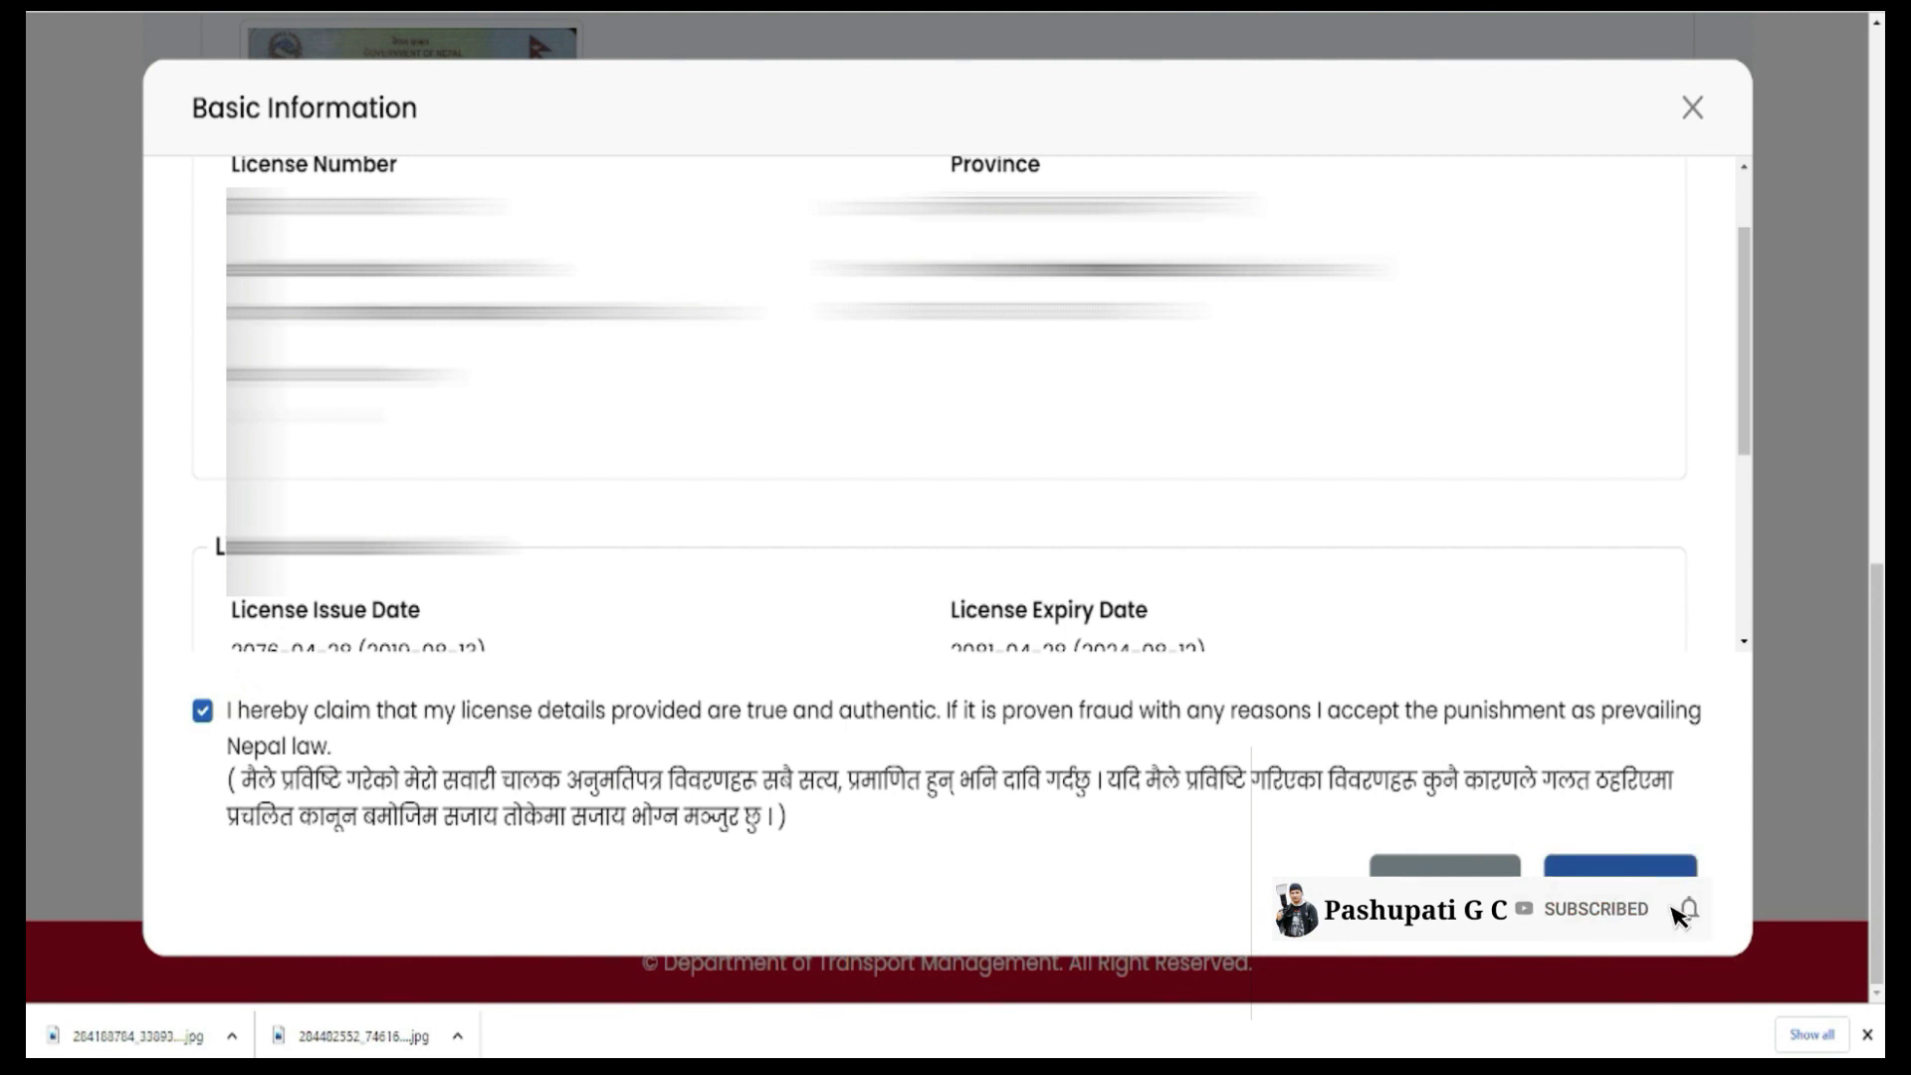
left_click(1621, 874)
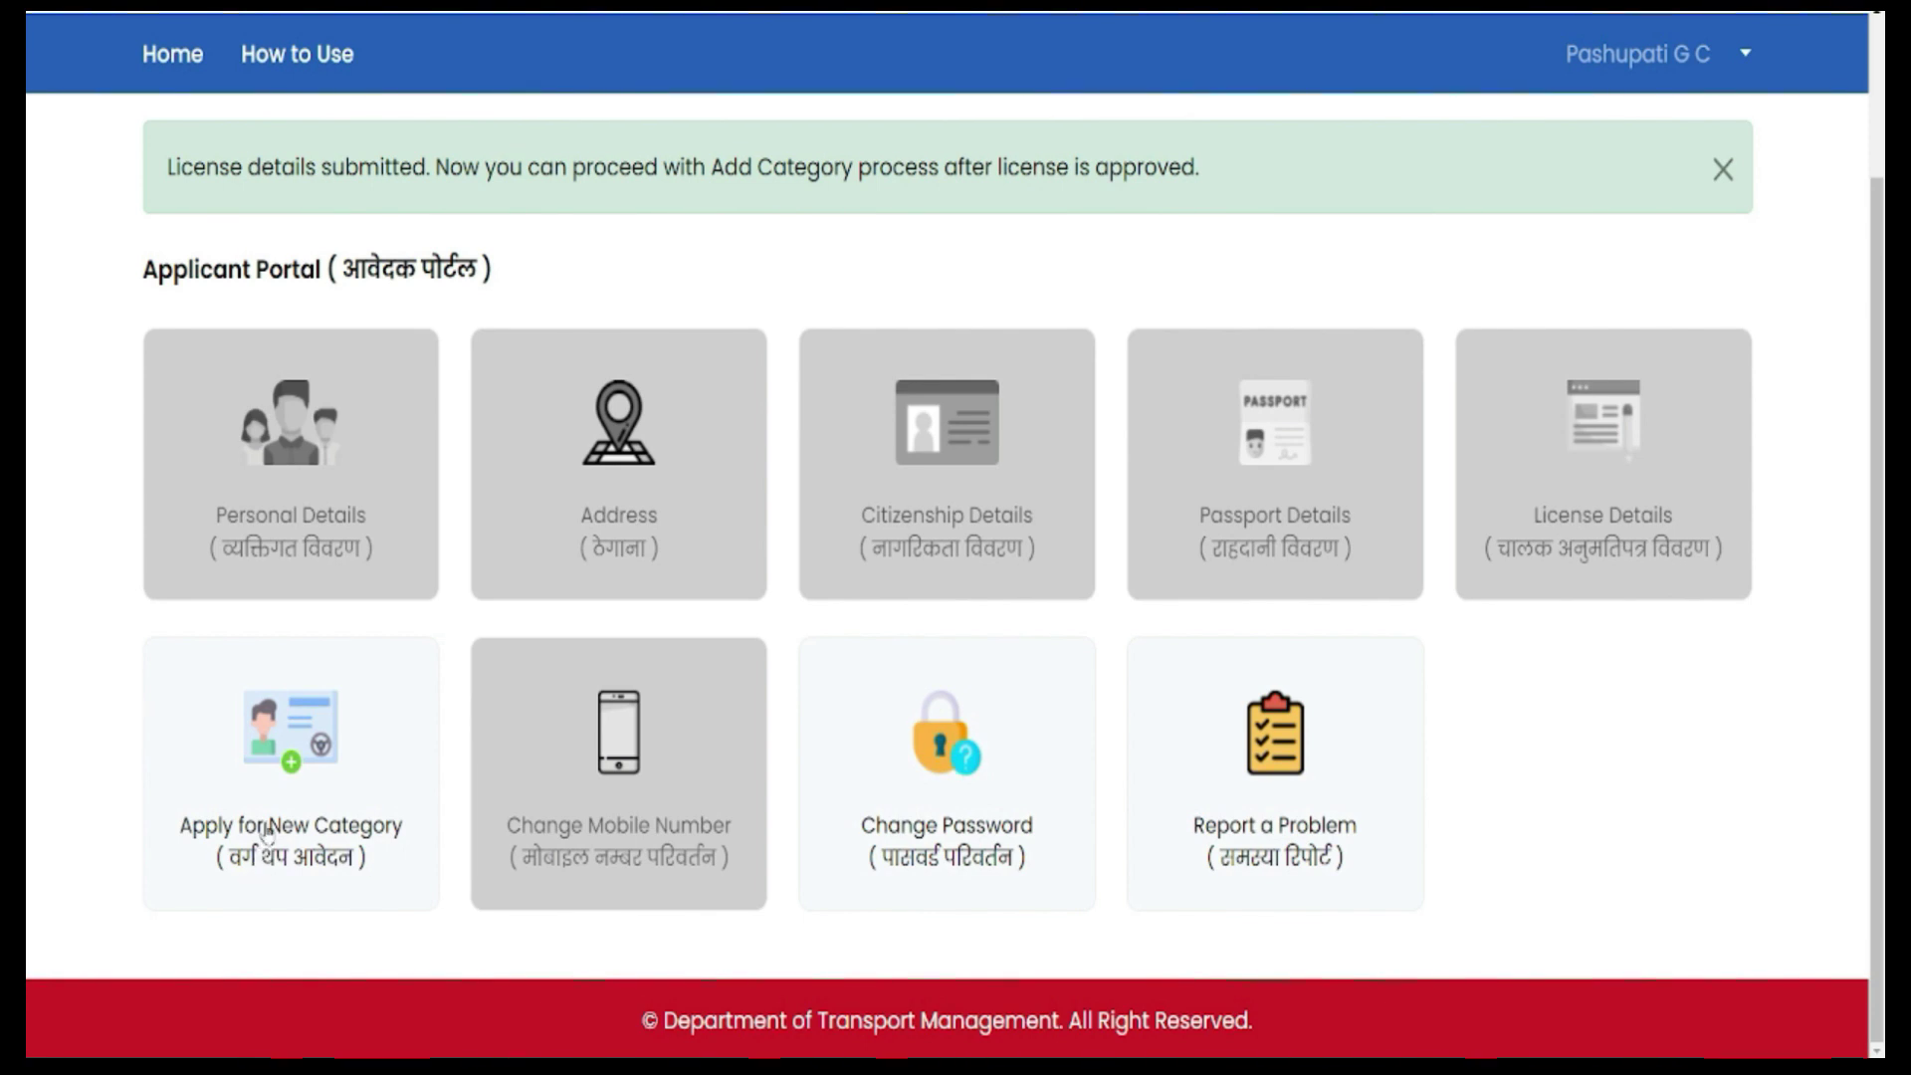
Begin Apply for New Category, accept the terms and conditions, and continue to category choices.
left_click(269, 829)
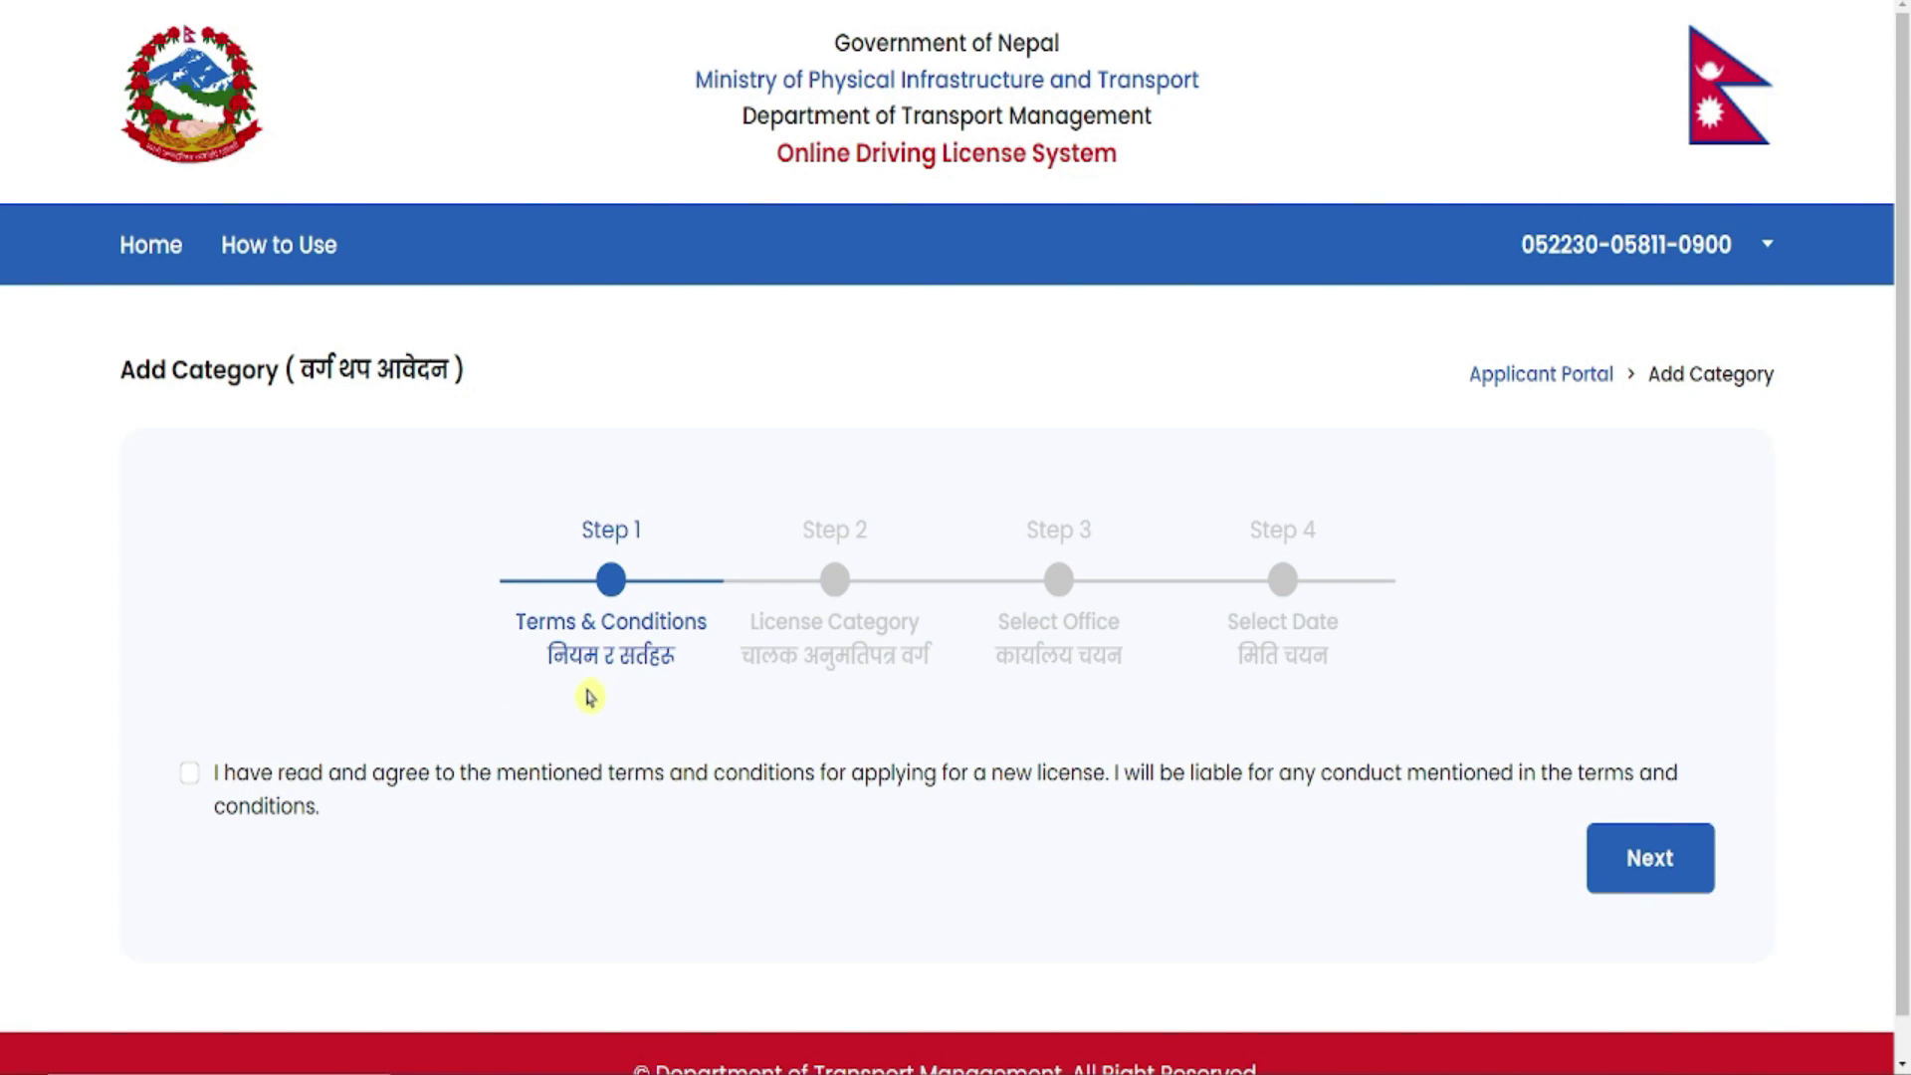
left_click(189, 774)
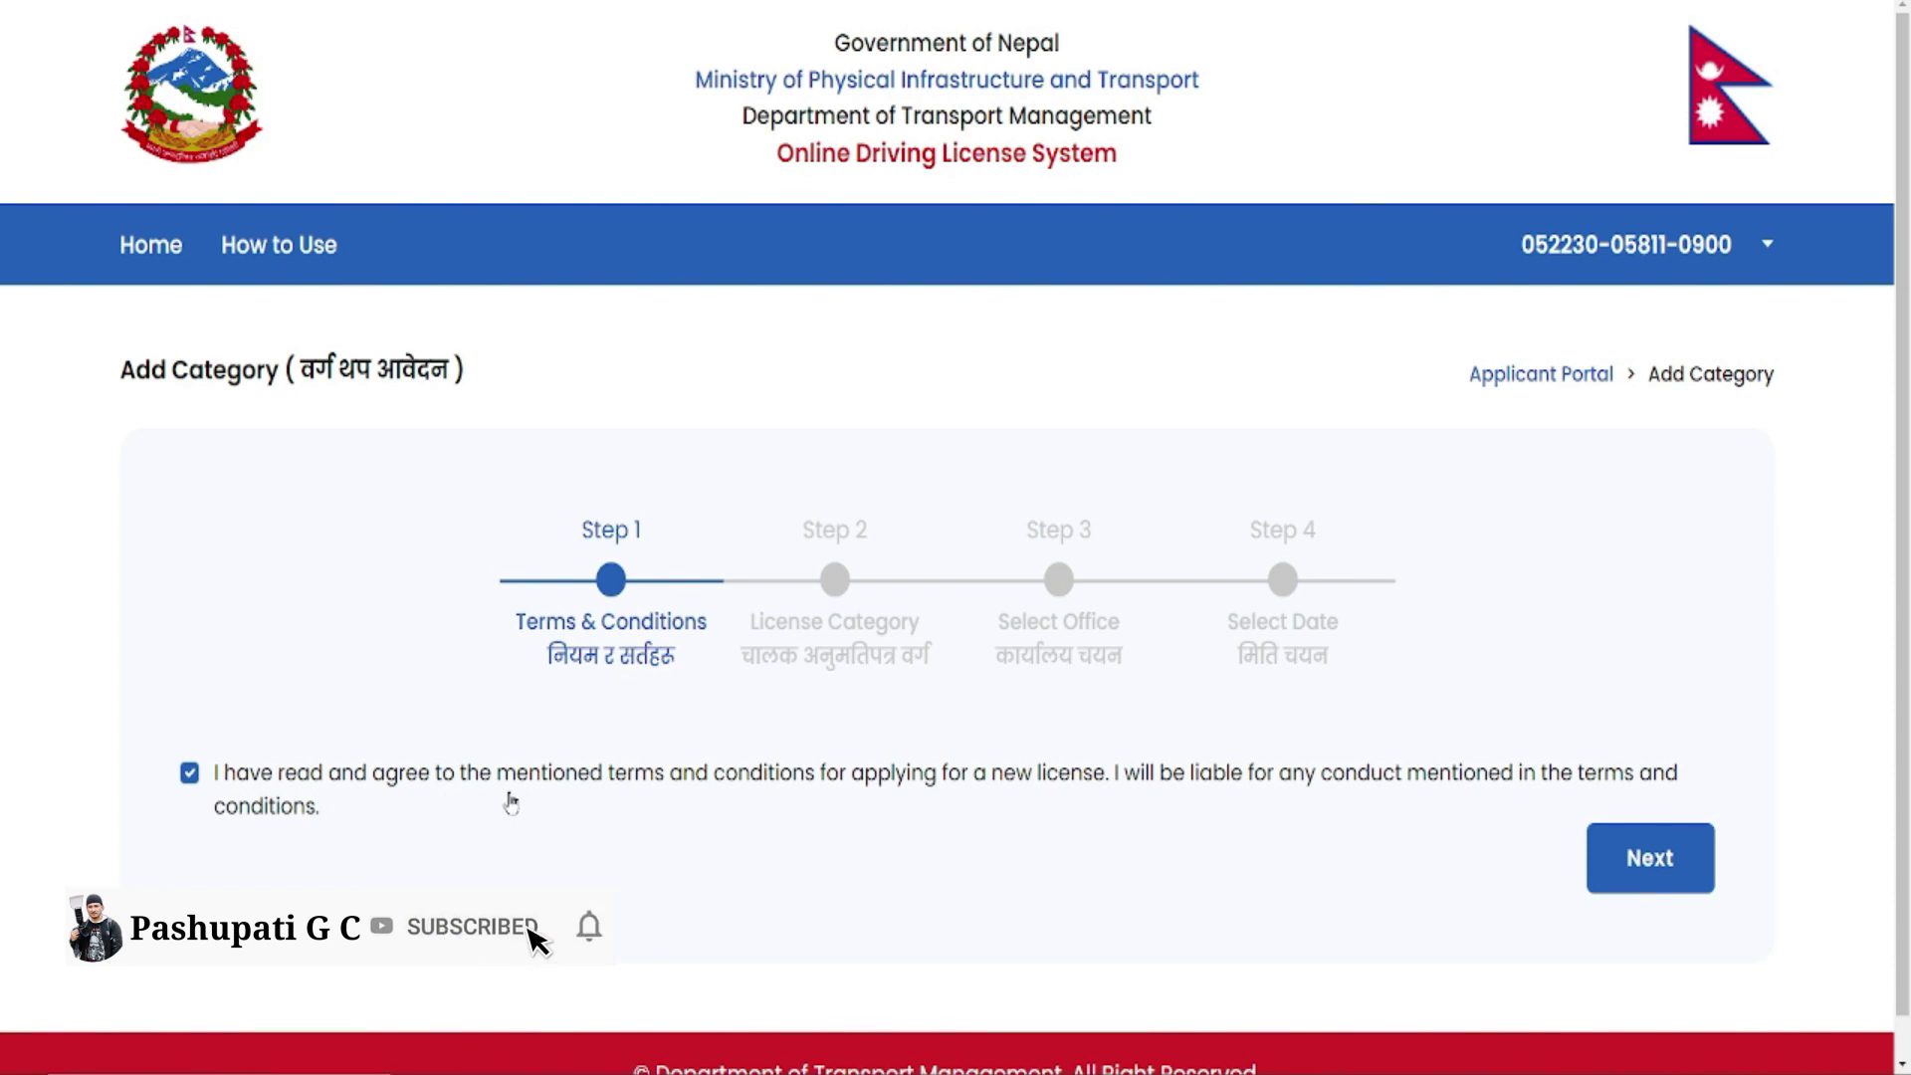
left_click(1694, 858)
scroll(680, 855, "down", 5)
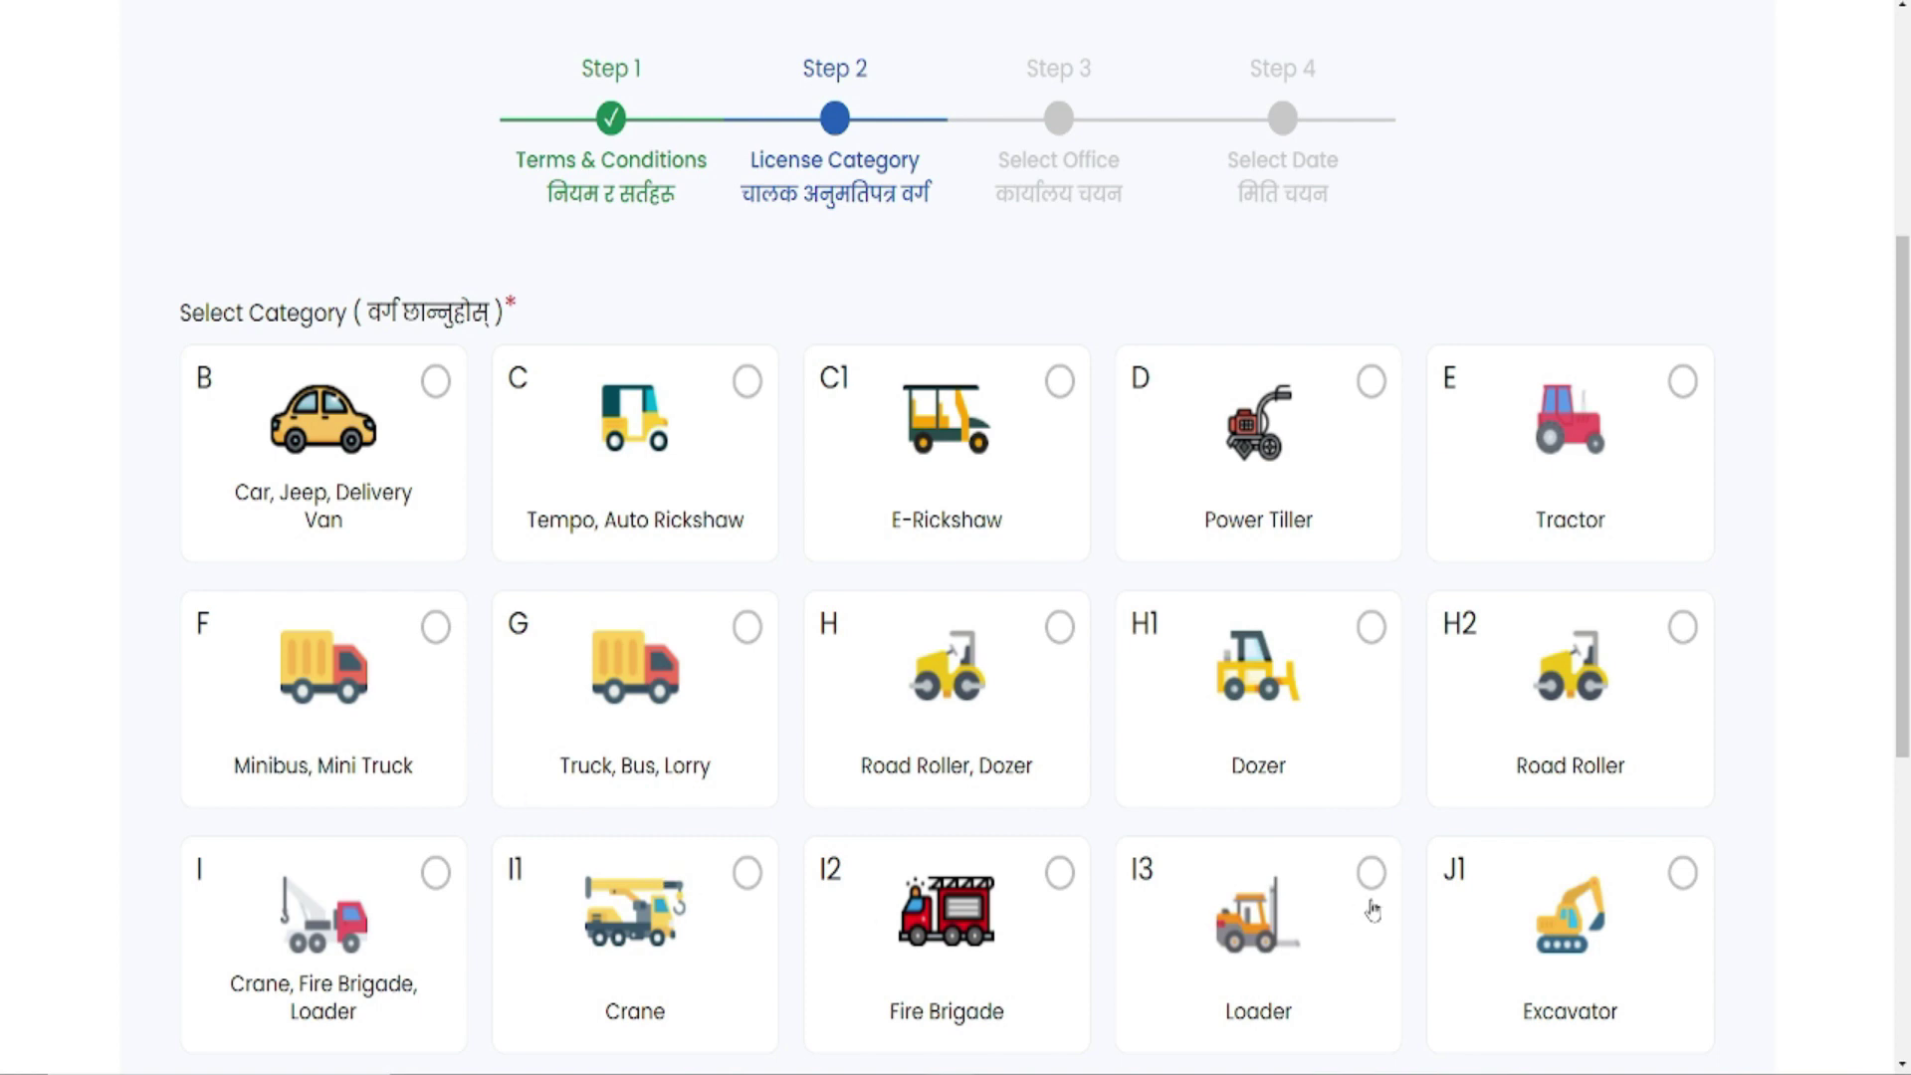
Select category B (Car, Jeep, Delivery Van) and continue to office selection.
left_click(436, 385)
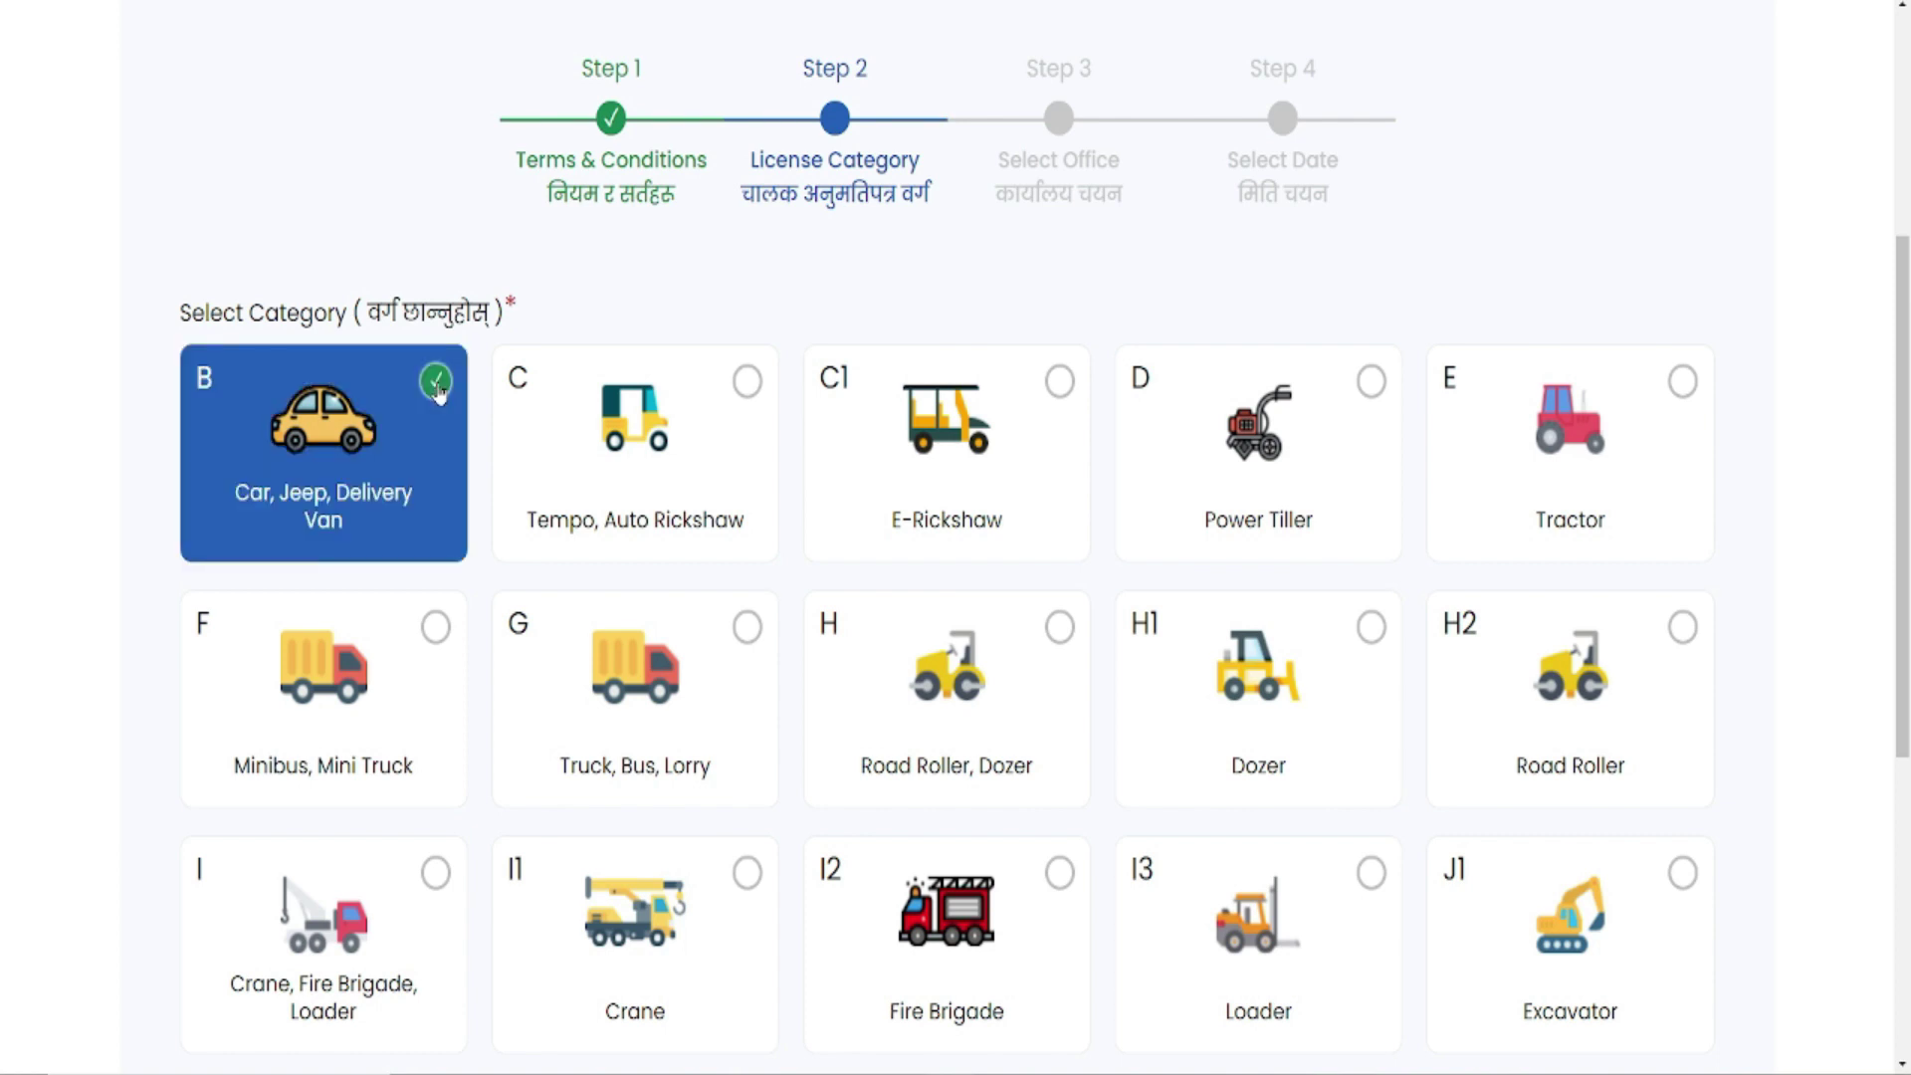
scroll(1592, 827, "down", 6)
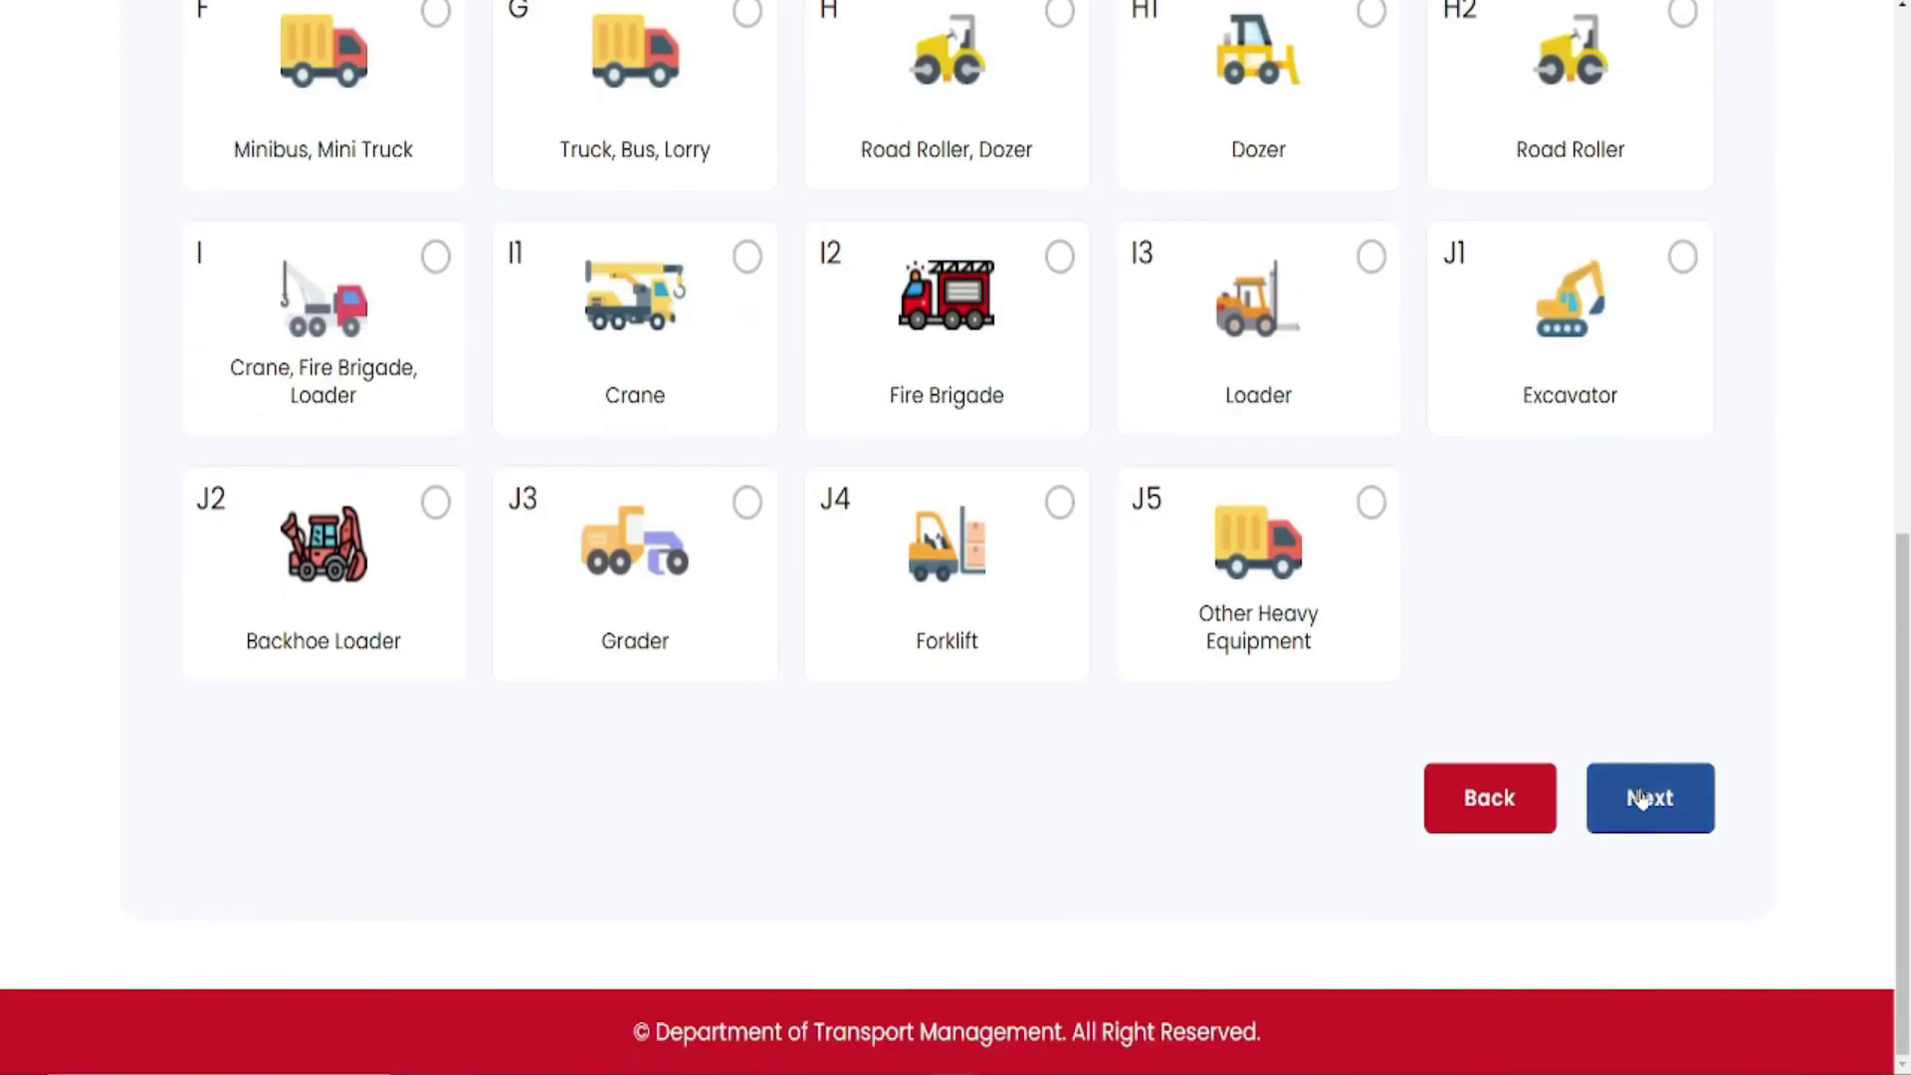
left_click(1640, 801)
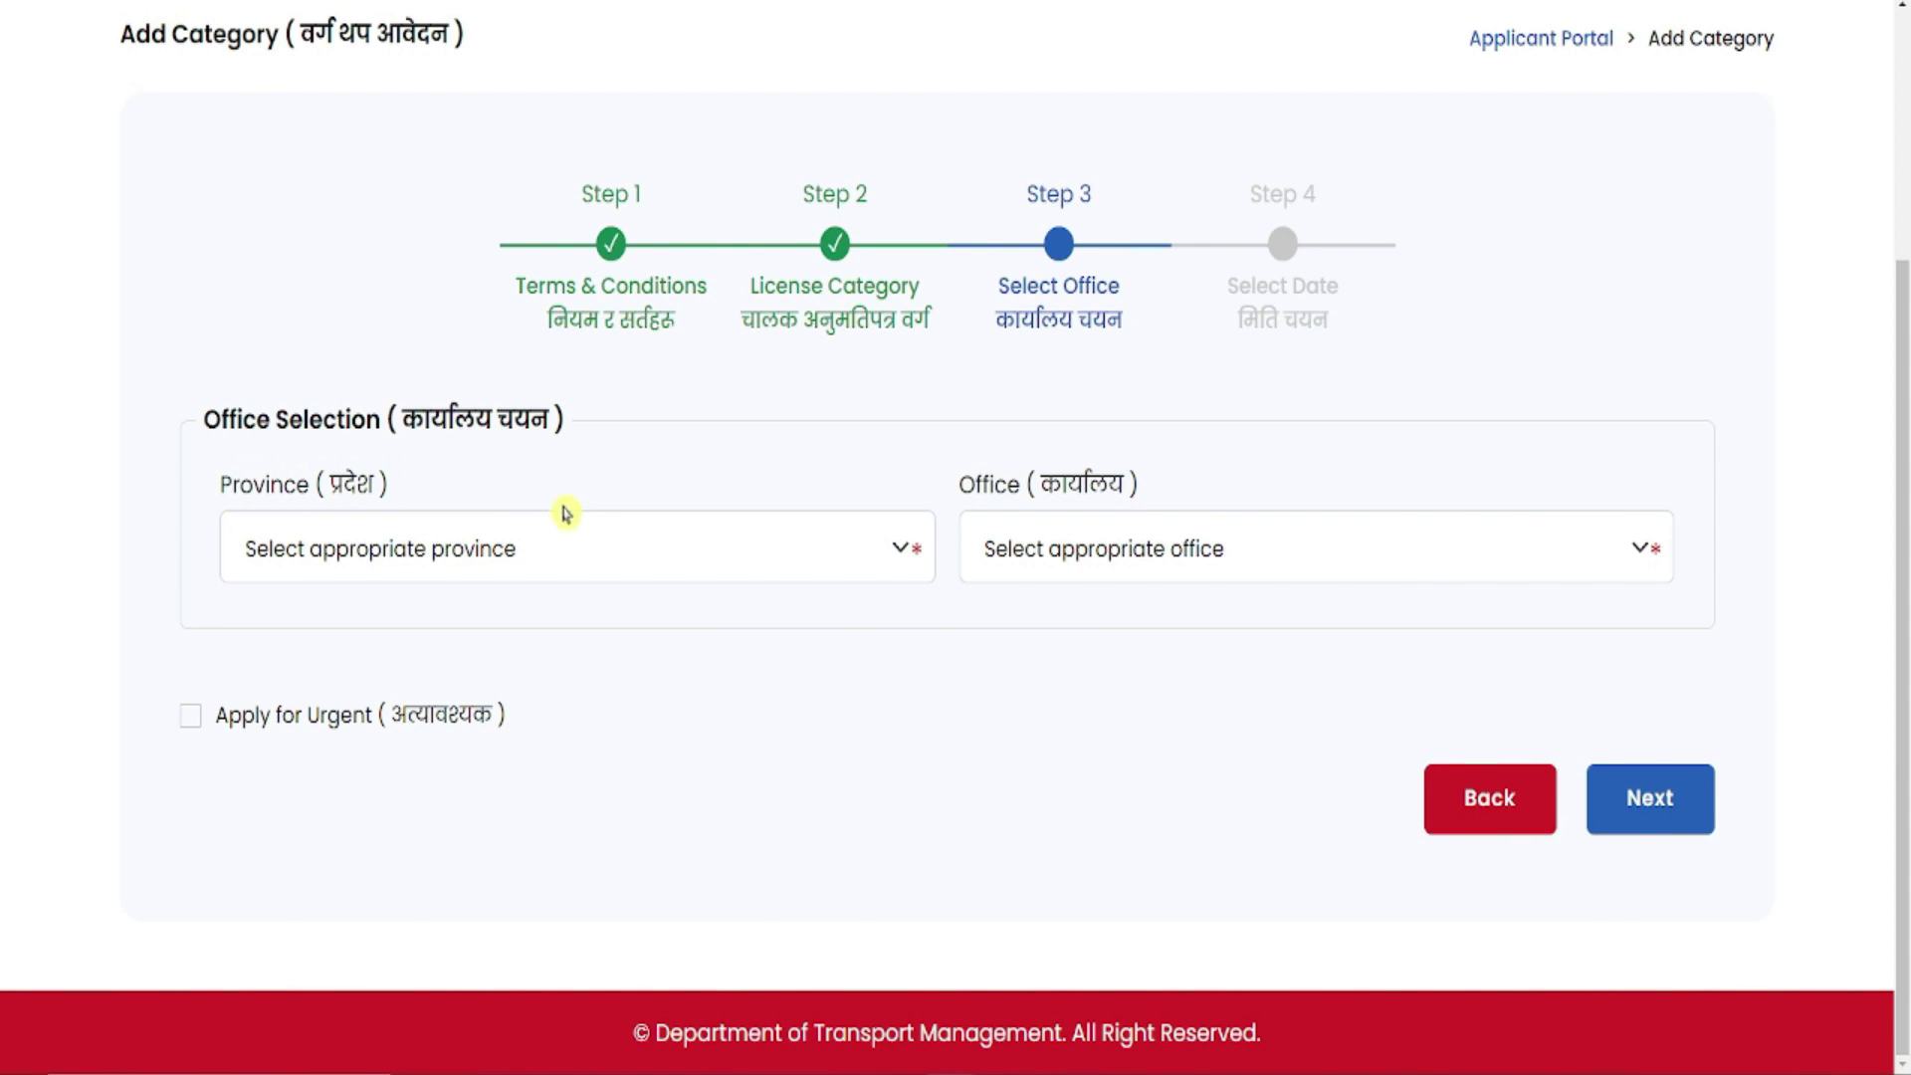
Choose province Lumbini and Transport Management Office, Tulsipur, then continue to date selection.
left_click(588, 555)
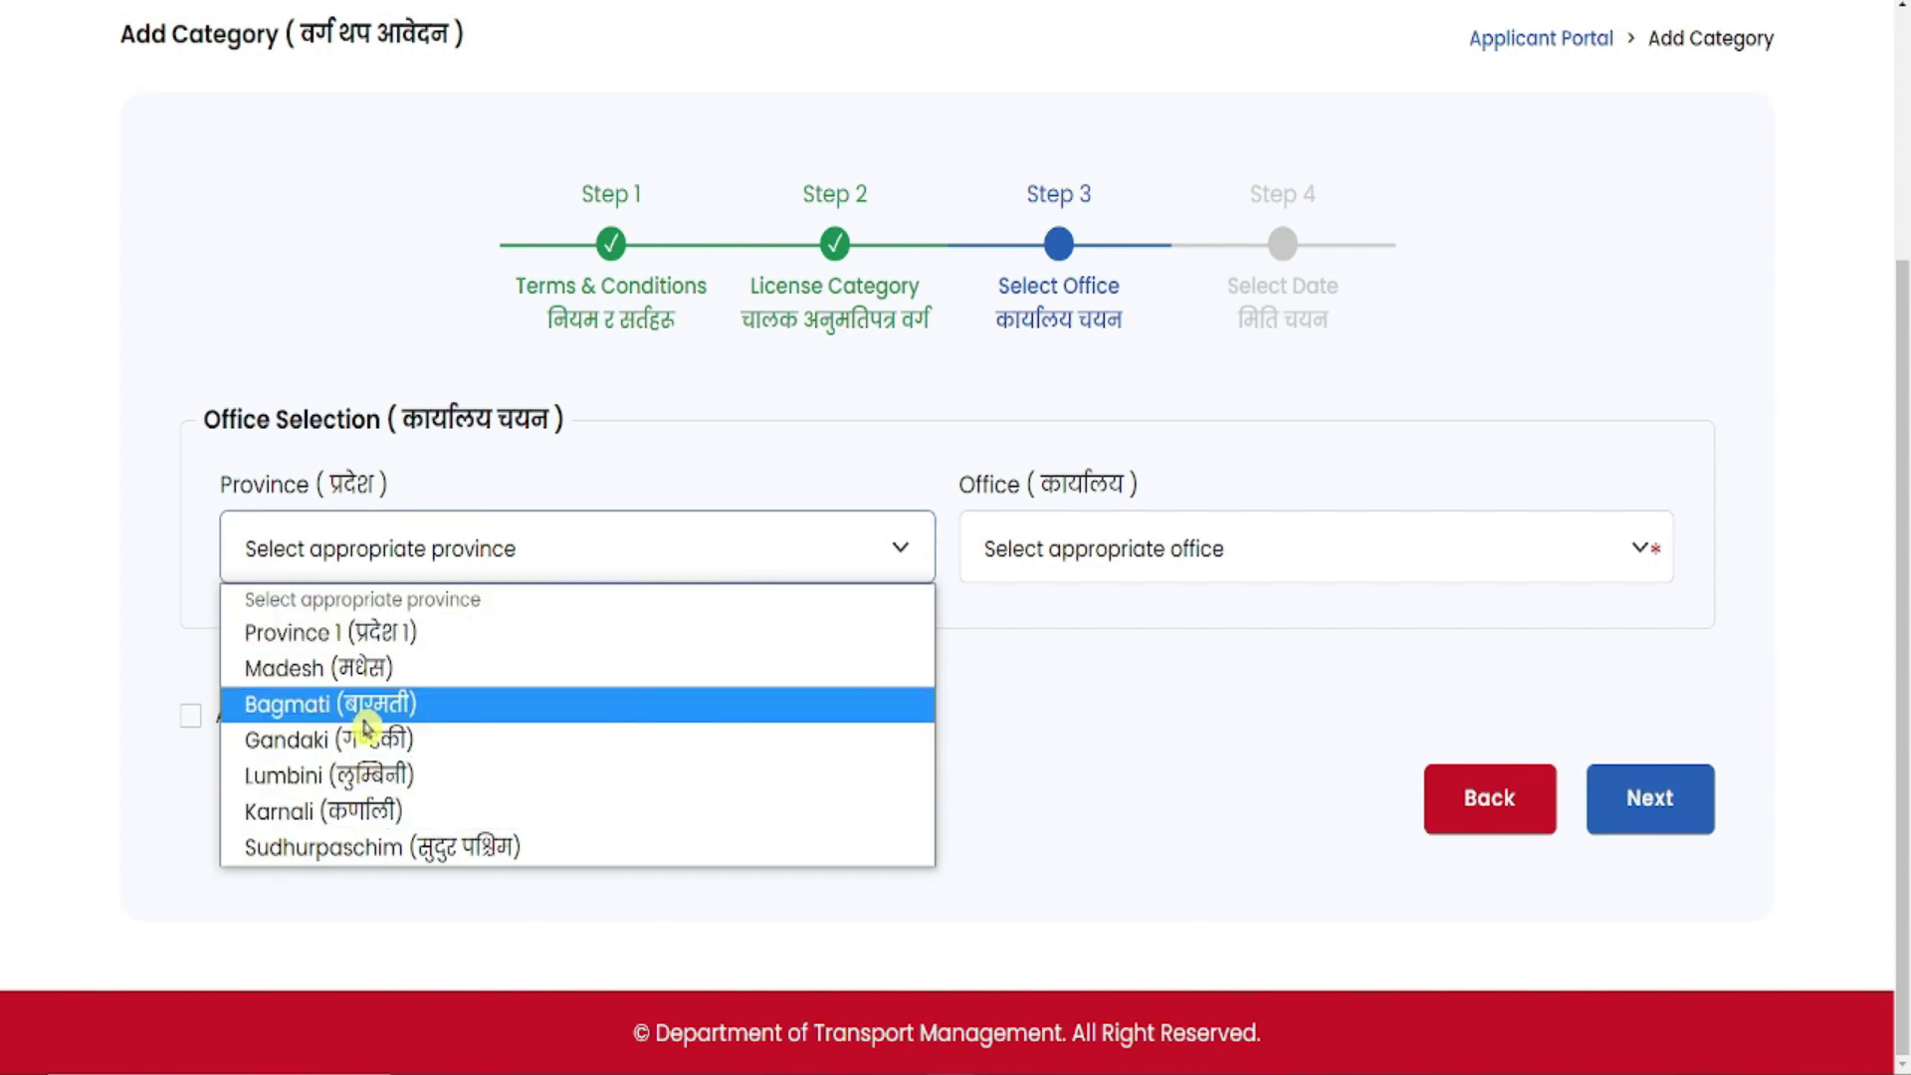
left_click(393, 777)
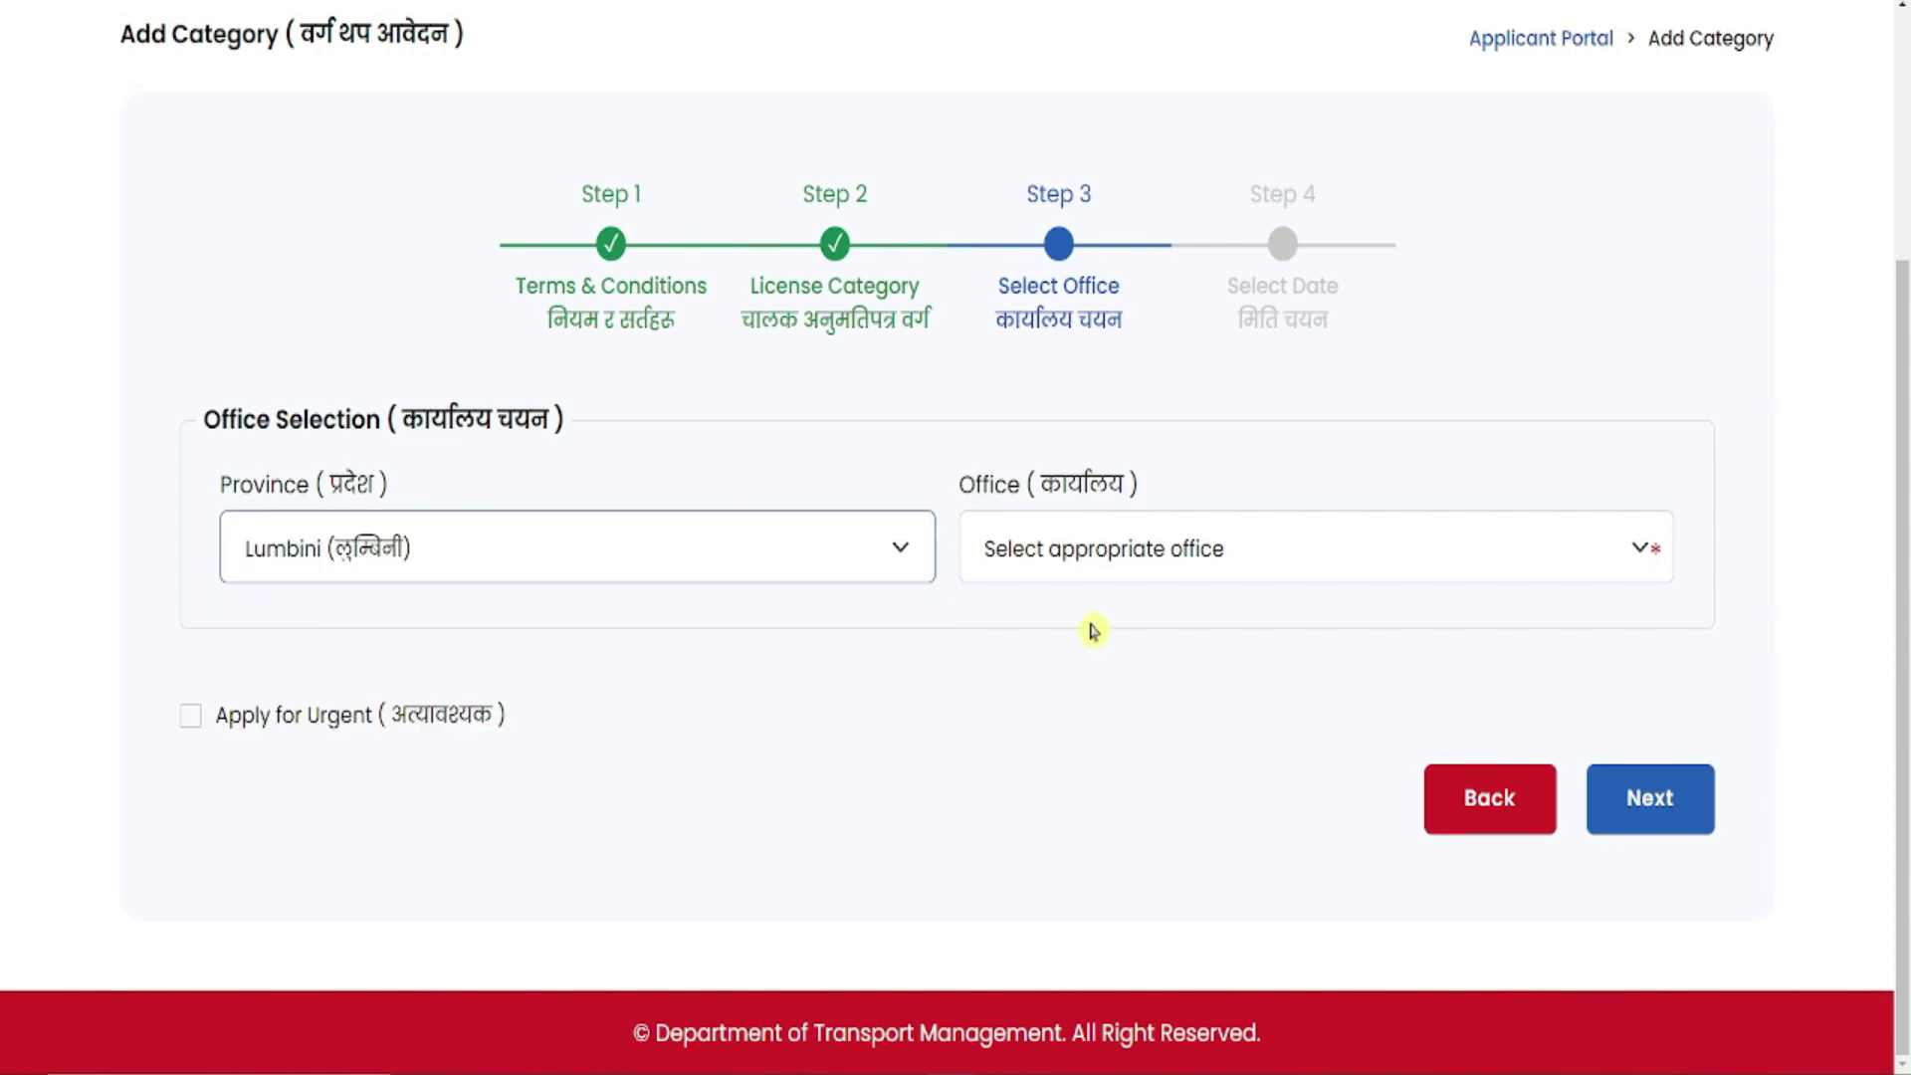
left_click(1236, 564)
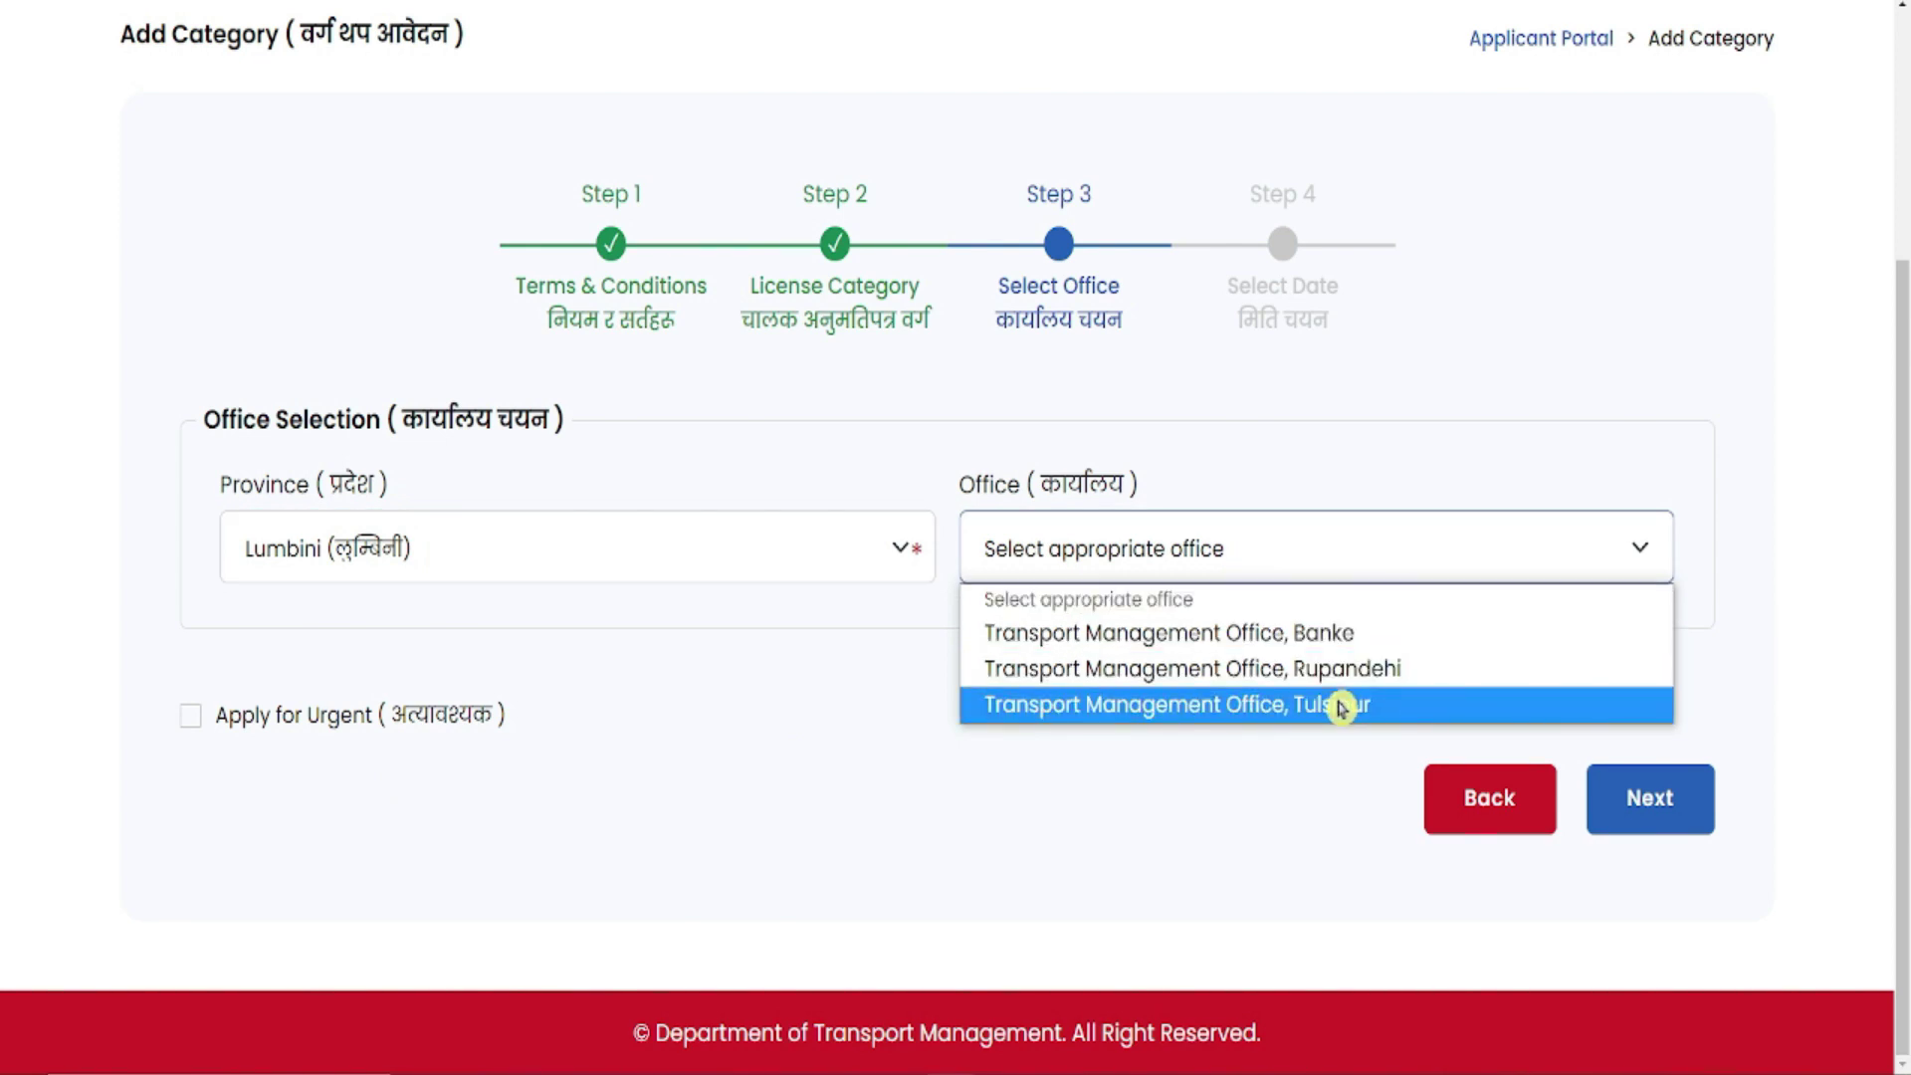
left_click(1341, 707)
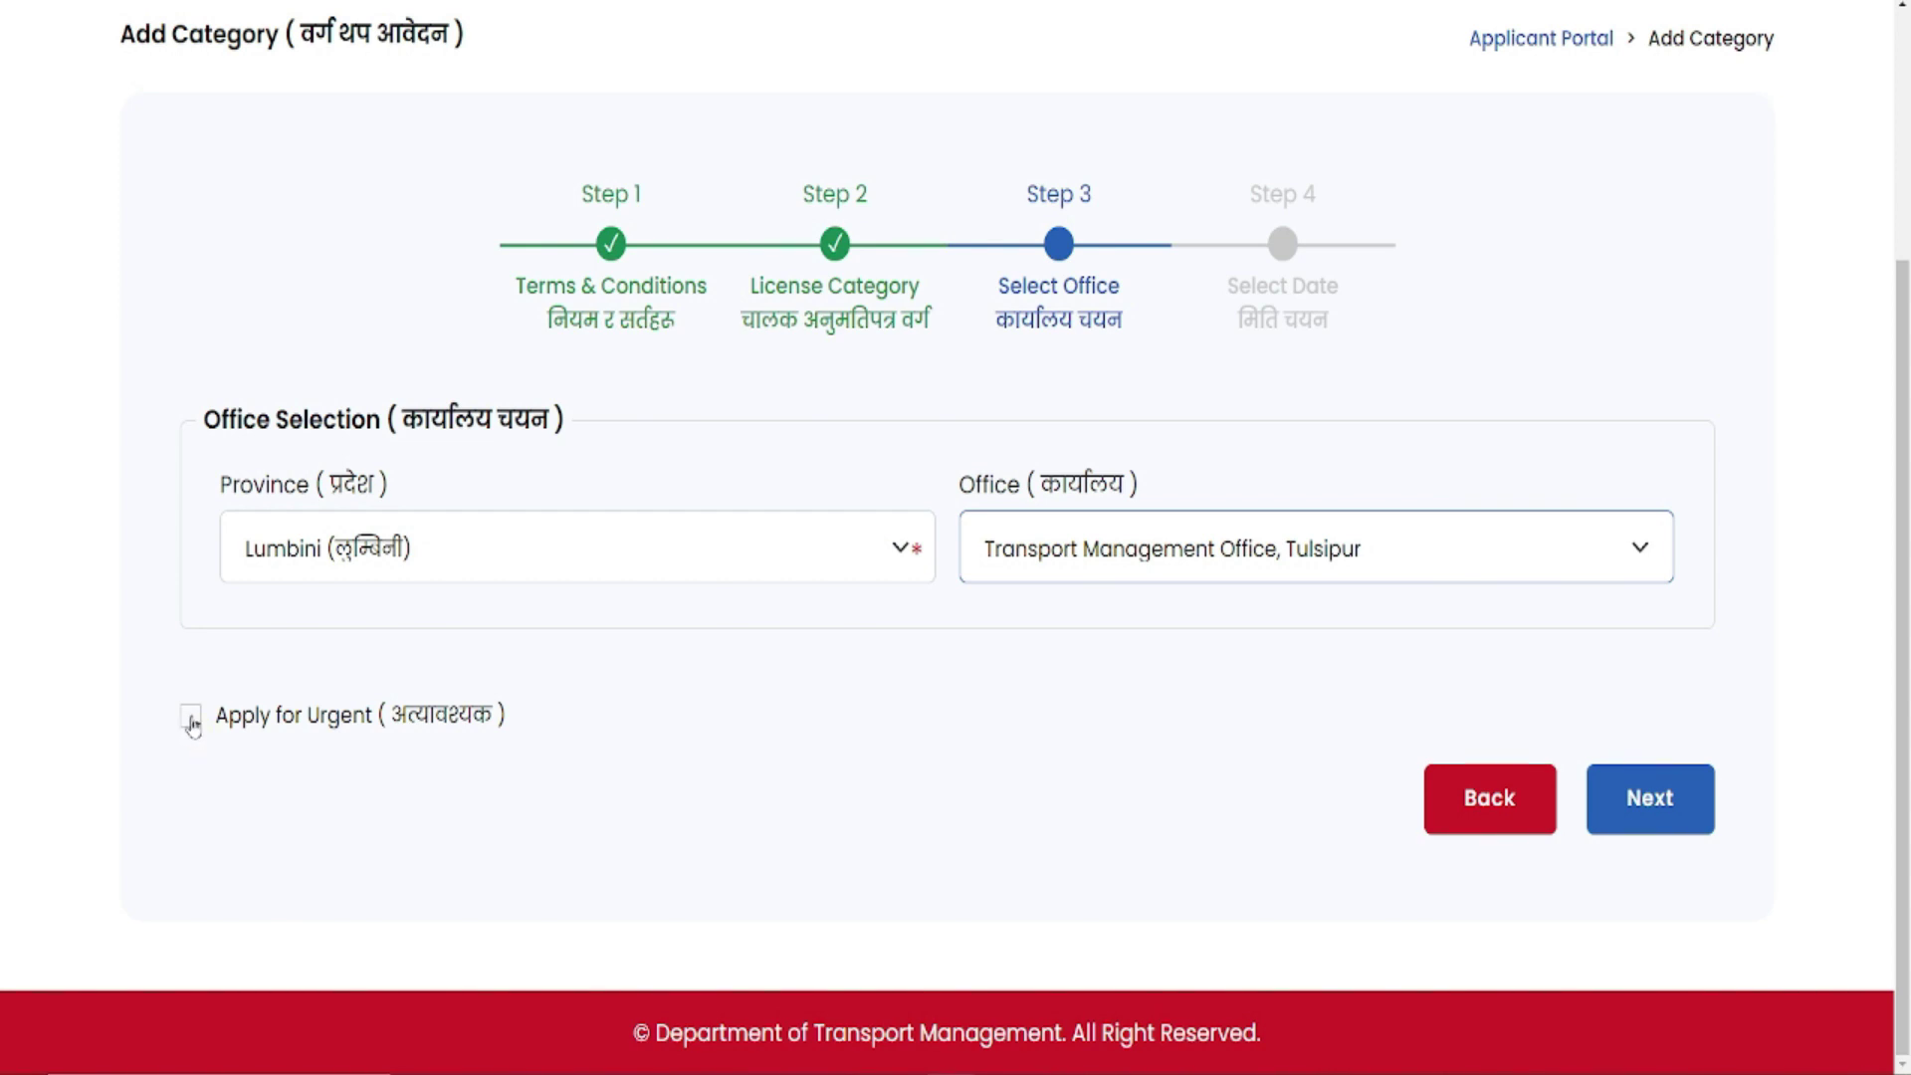
left_click(1669, 814)
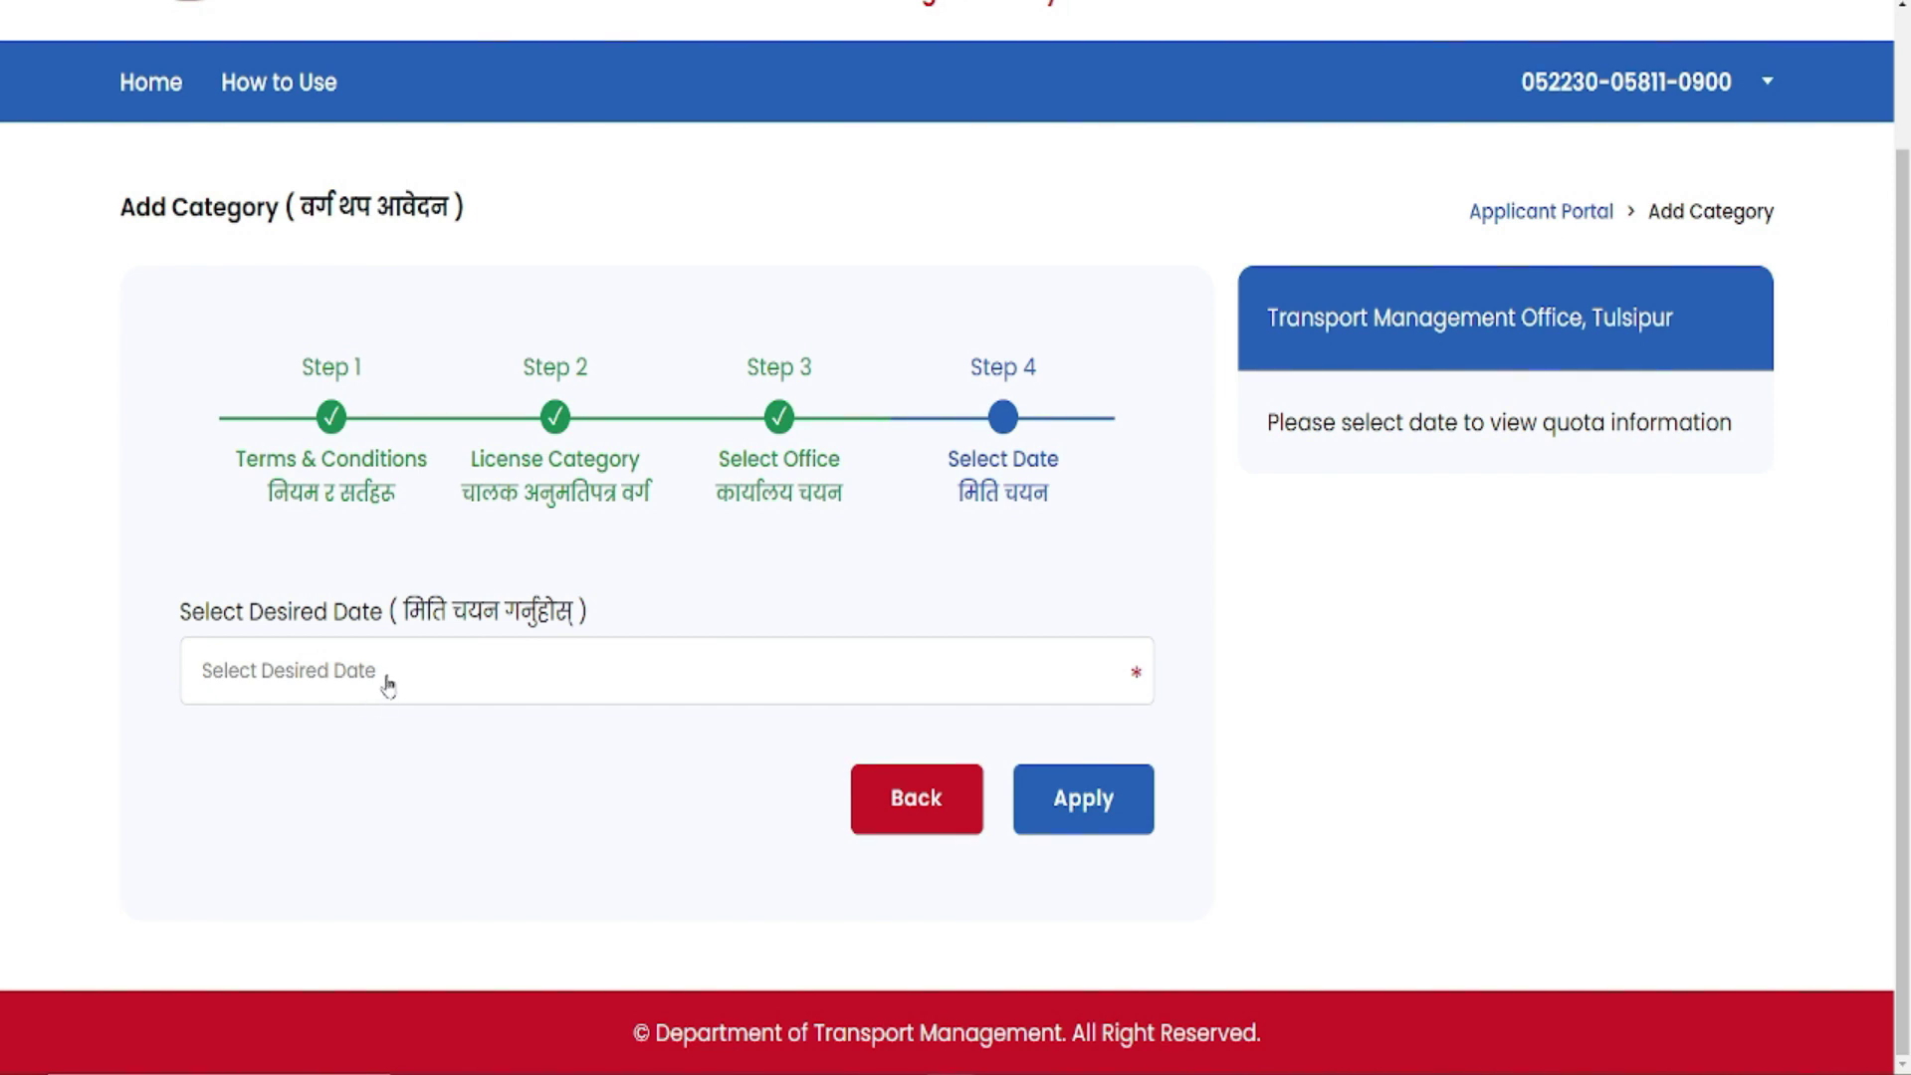
left_click(387, 681)
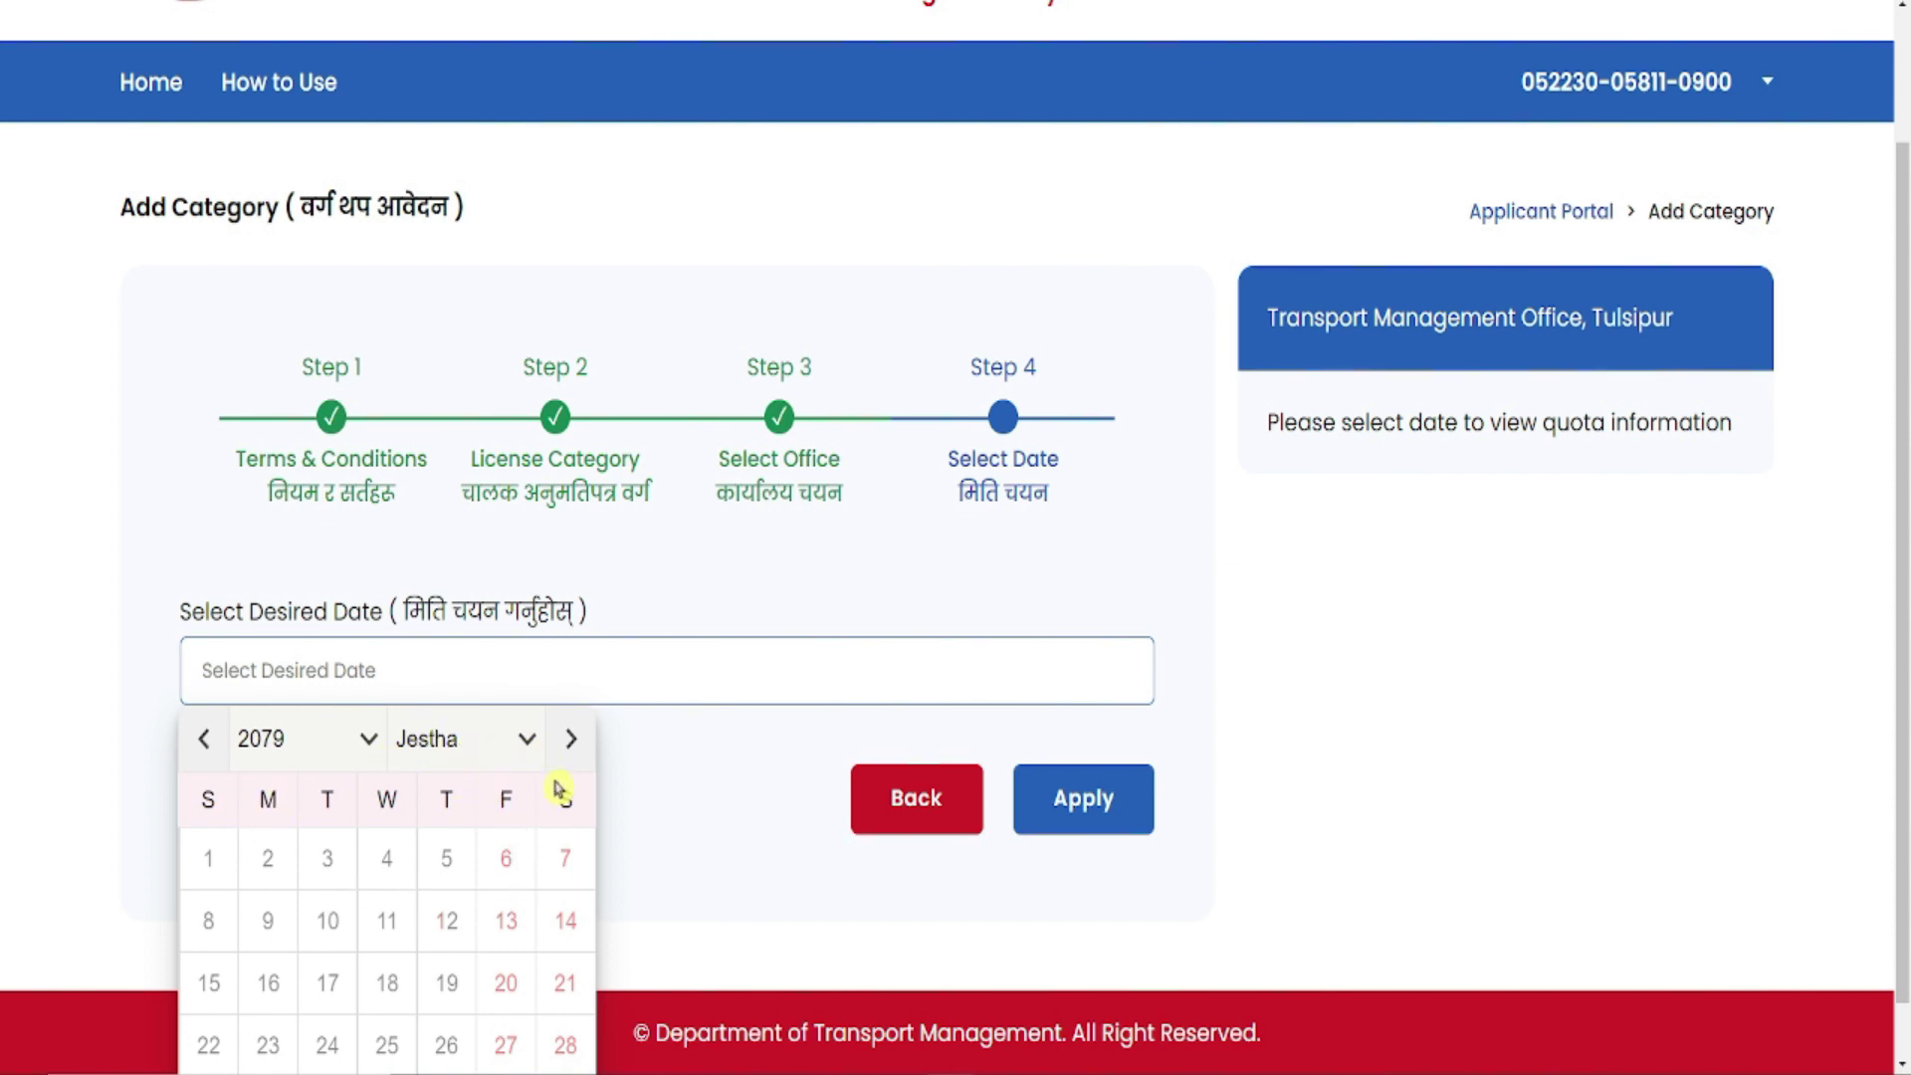
left_click(528, 745)
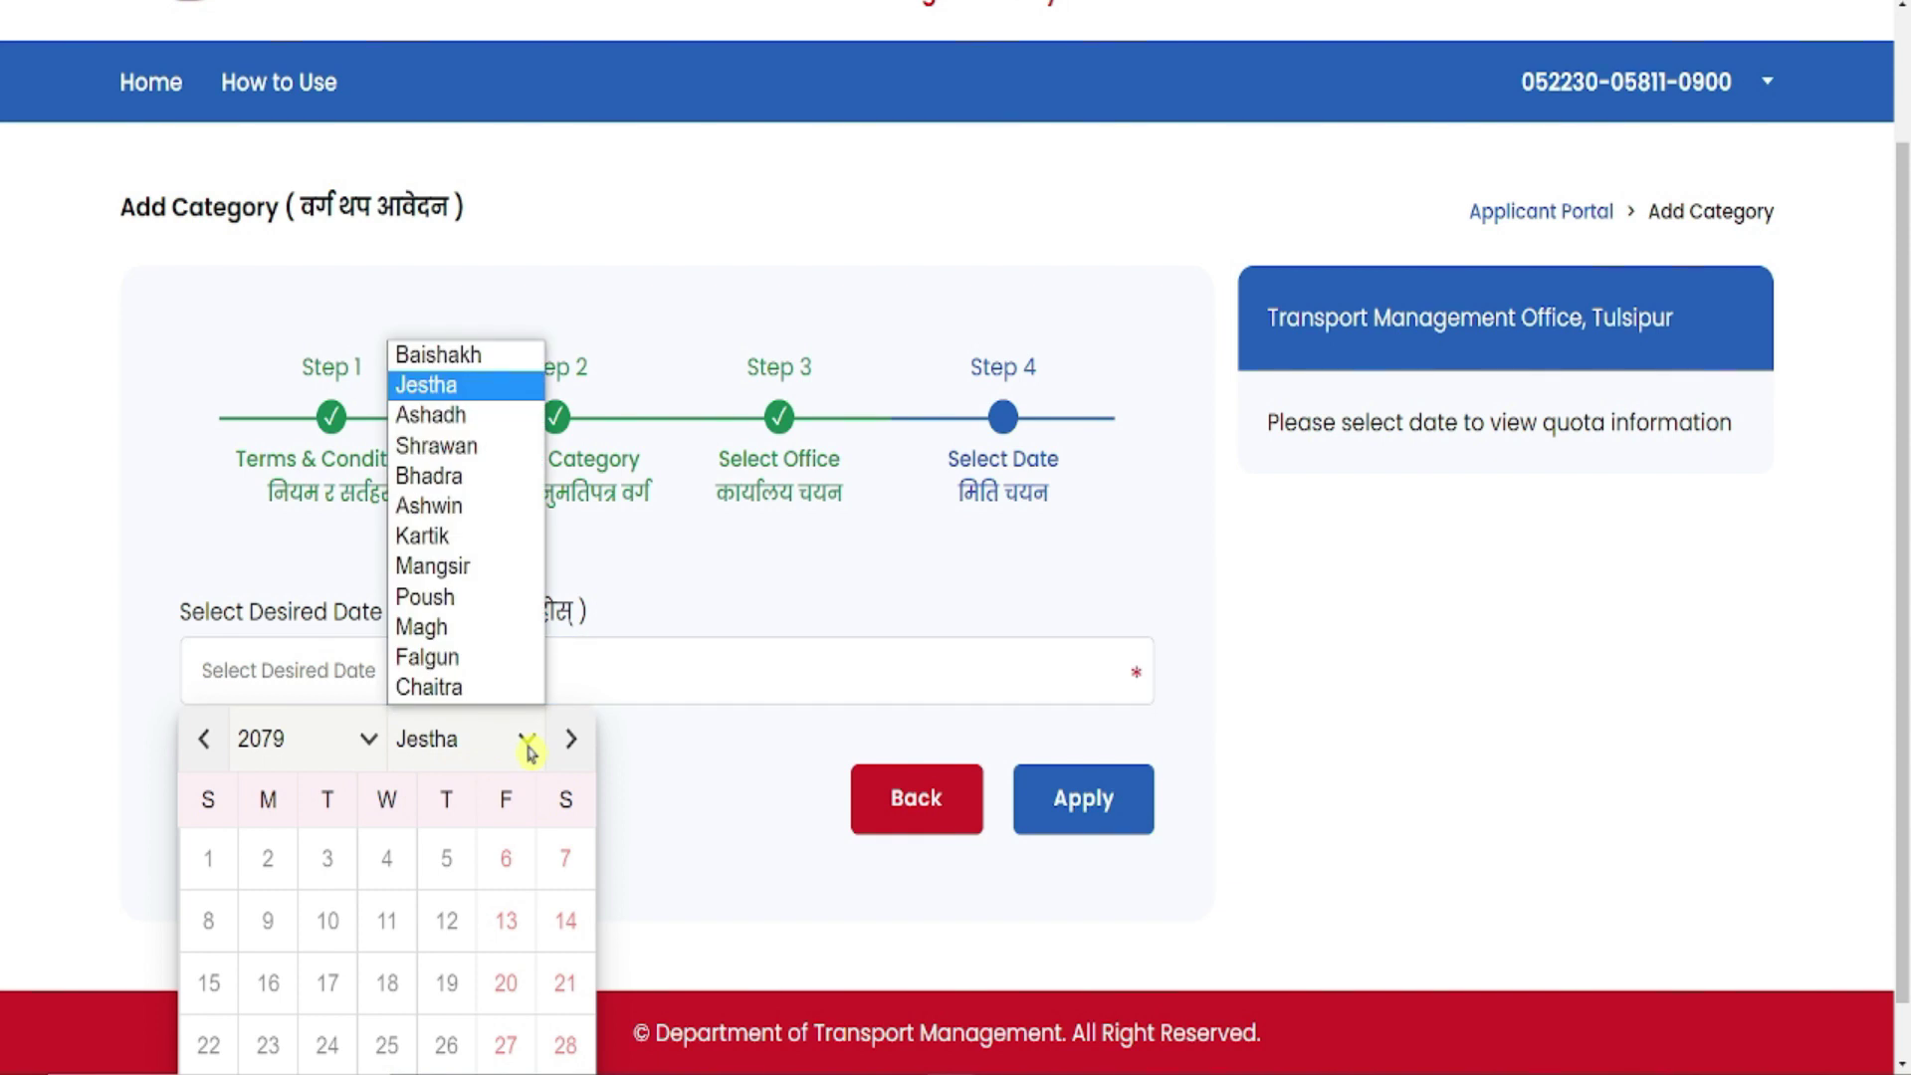
left_click(439, 416)
scroll(637, 786, "down", 1)
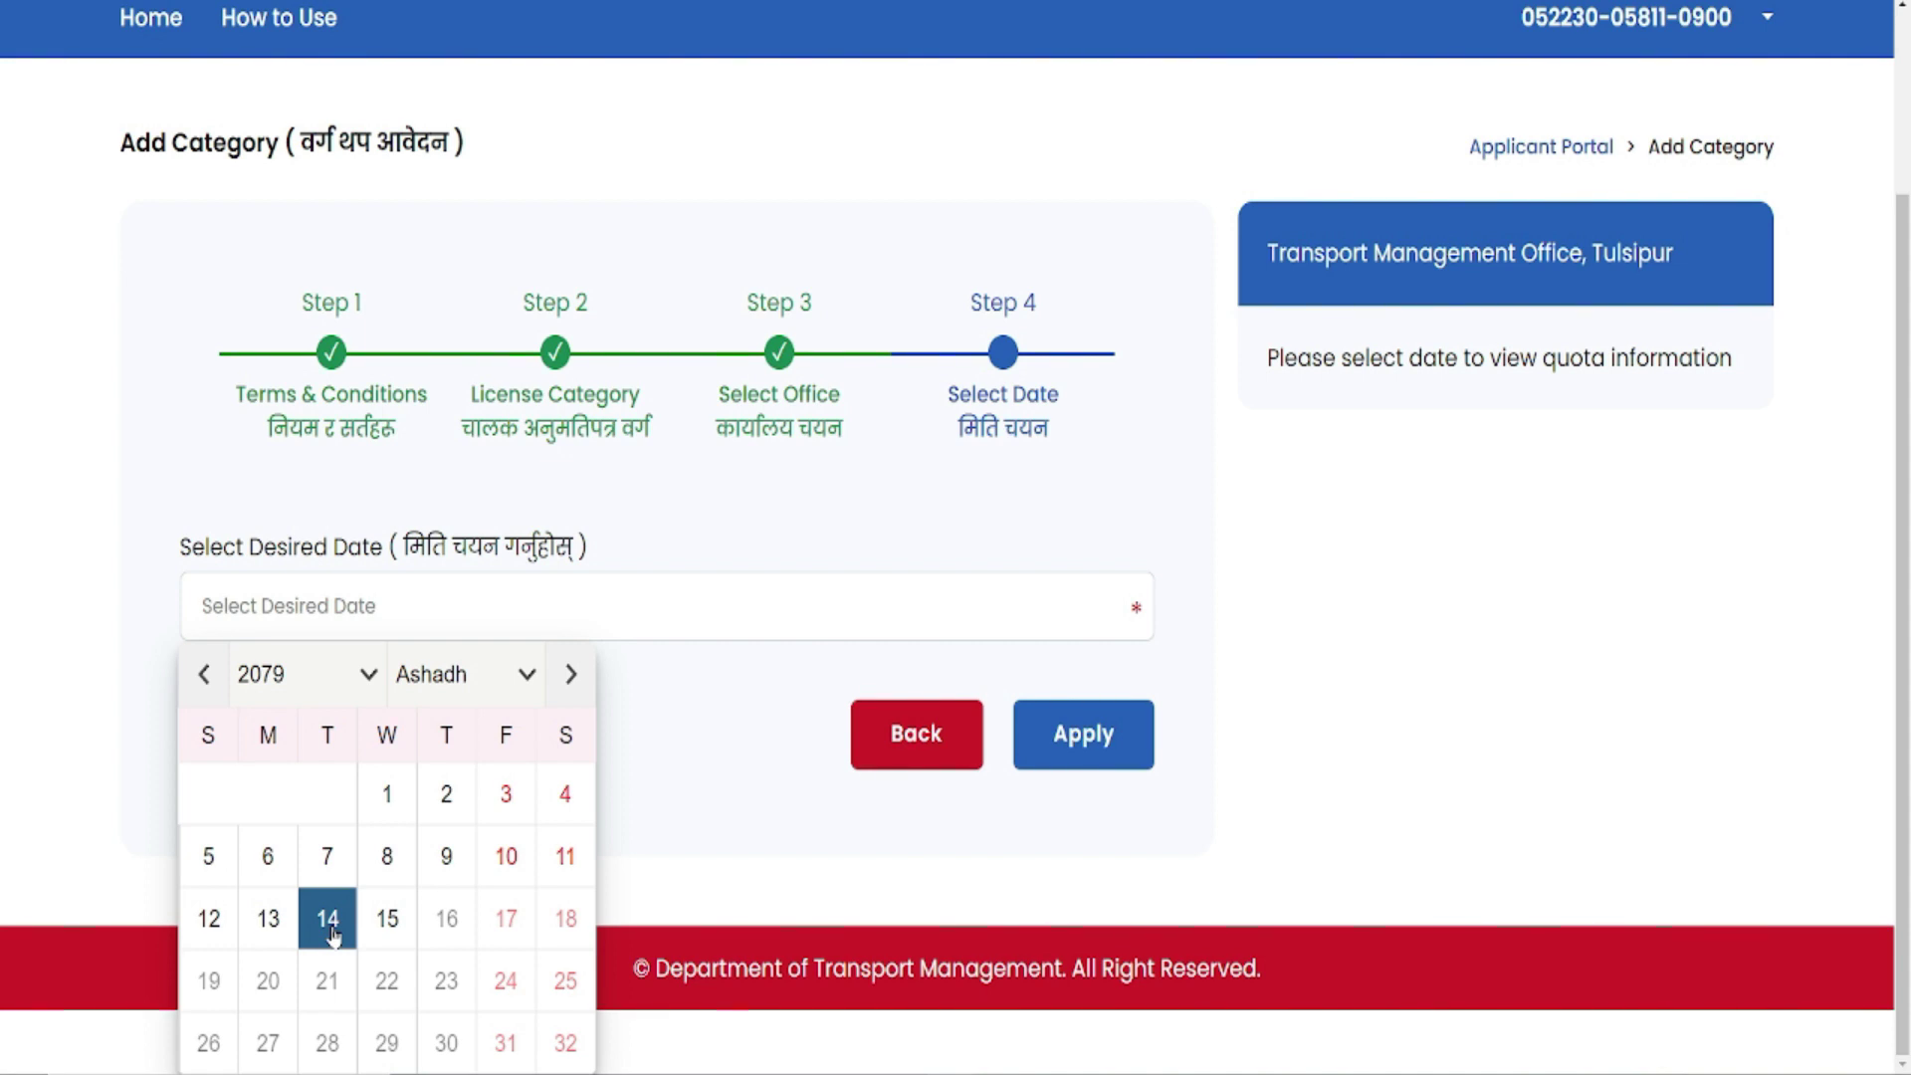
left_click(331, 921)
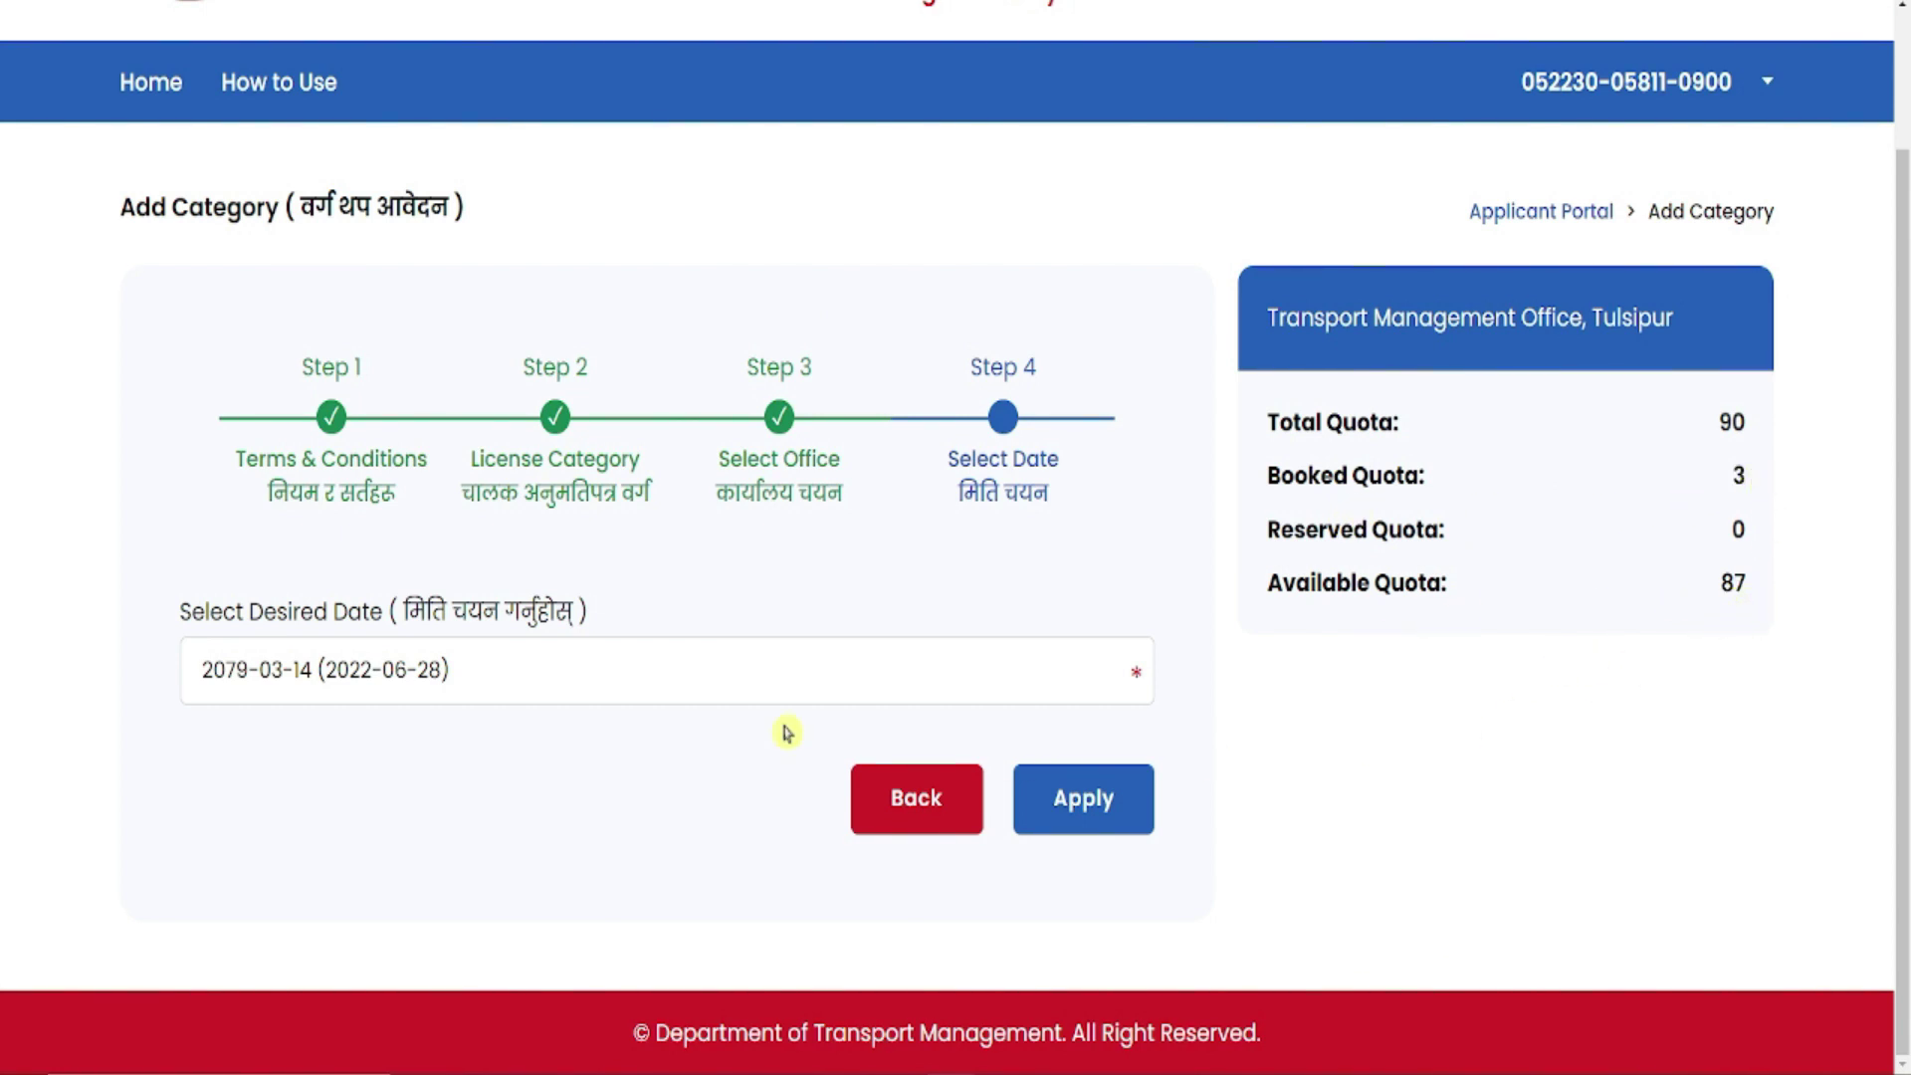
left_click(1090, 812)
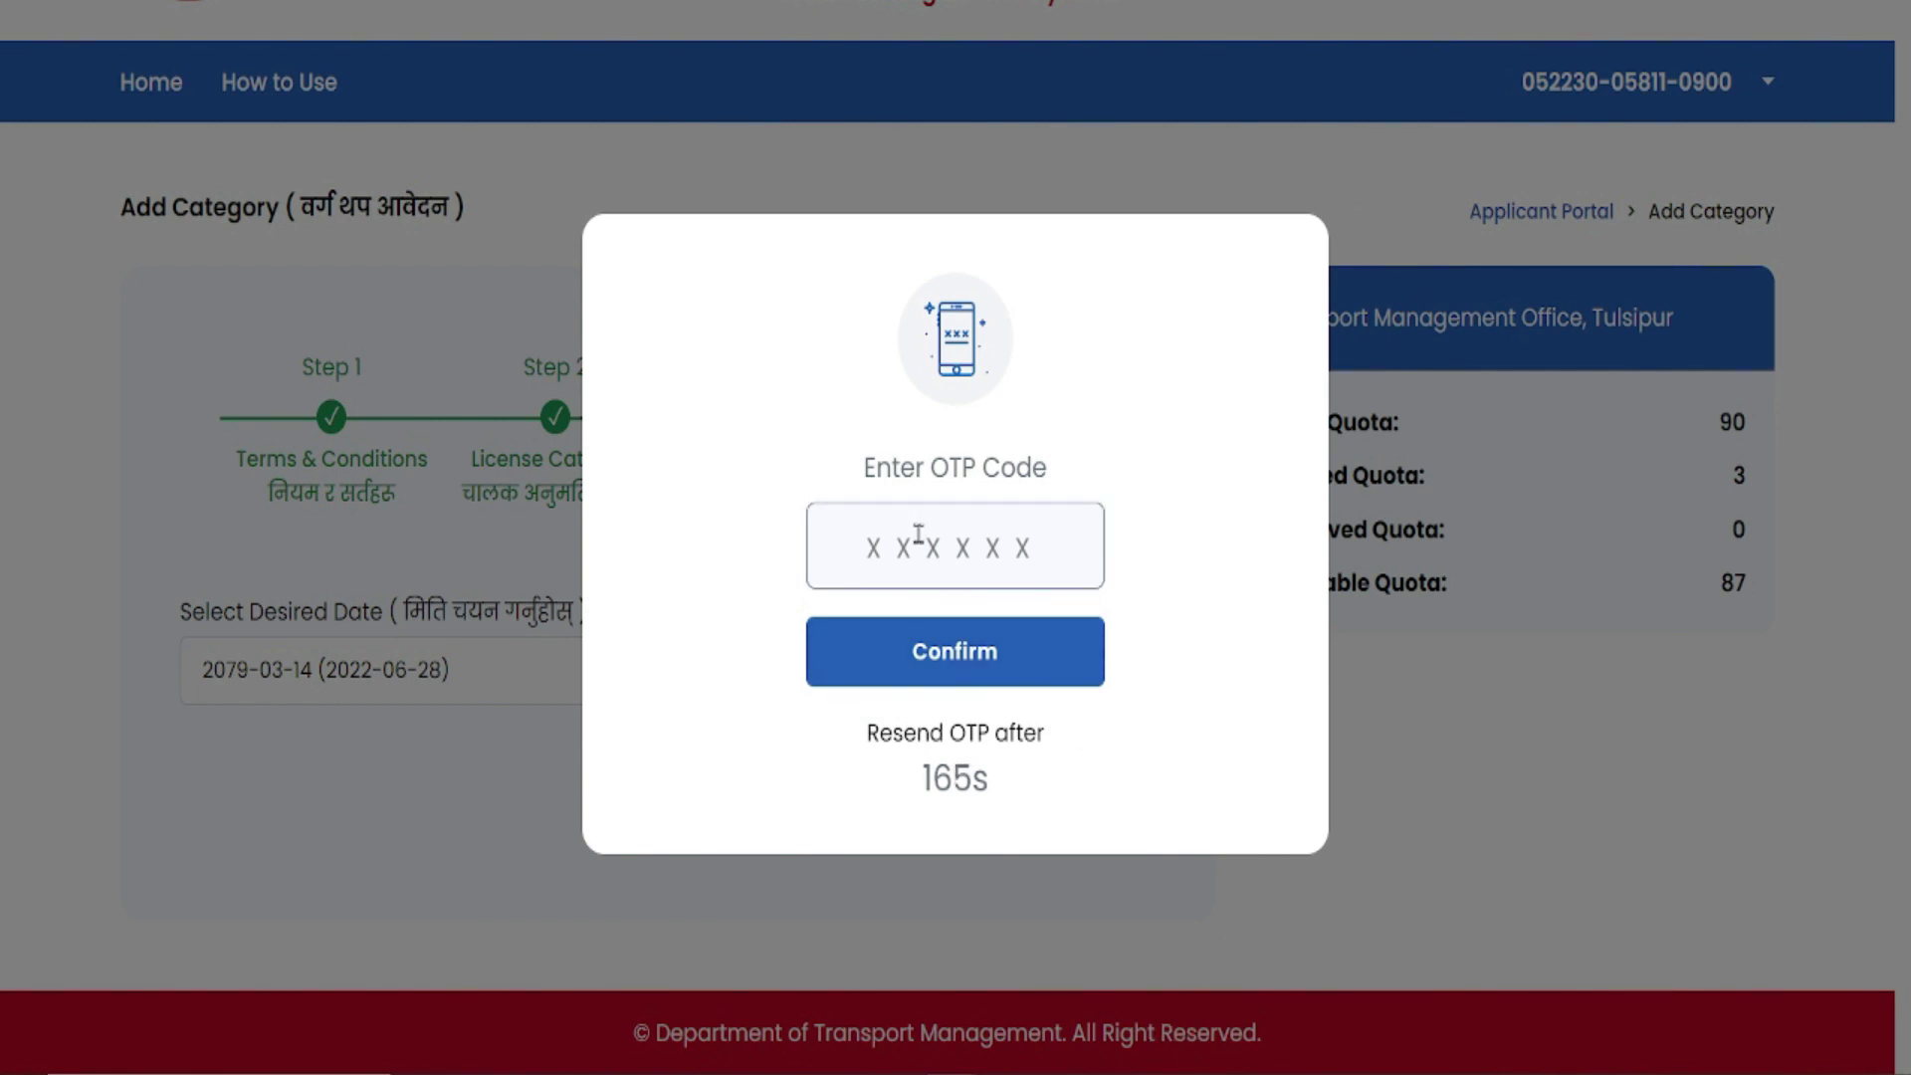
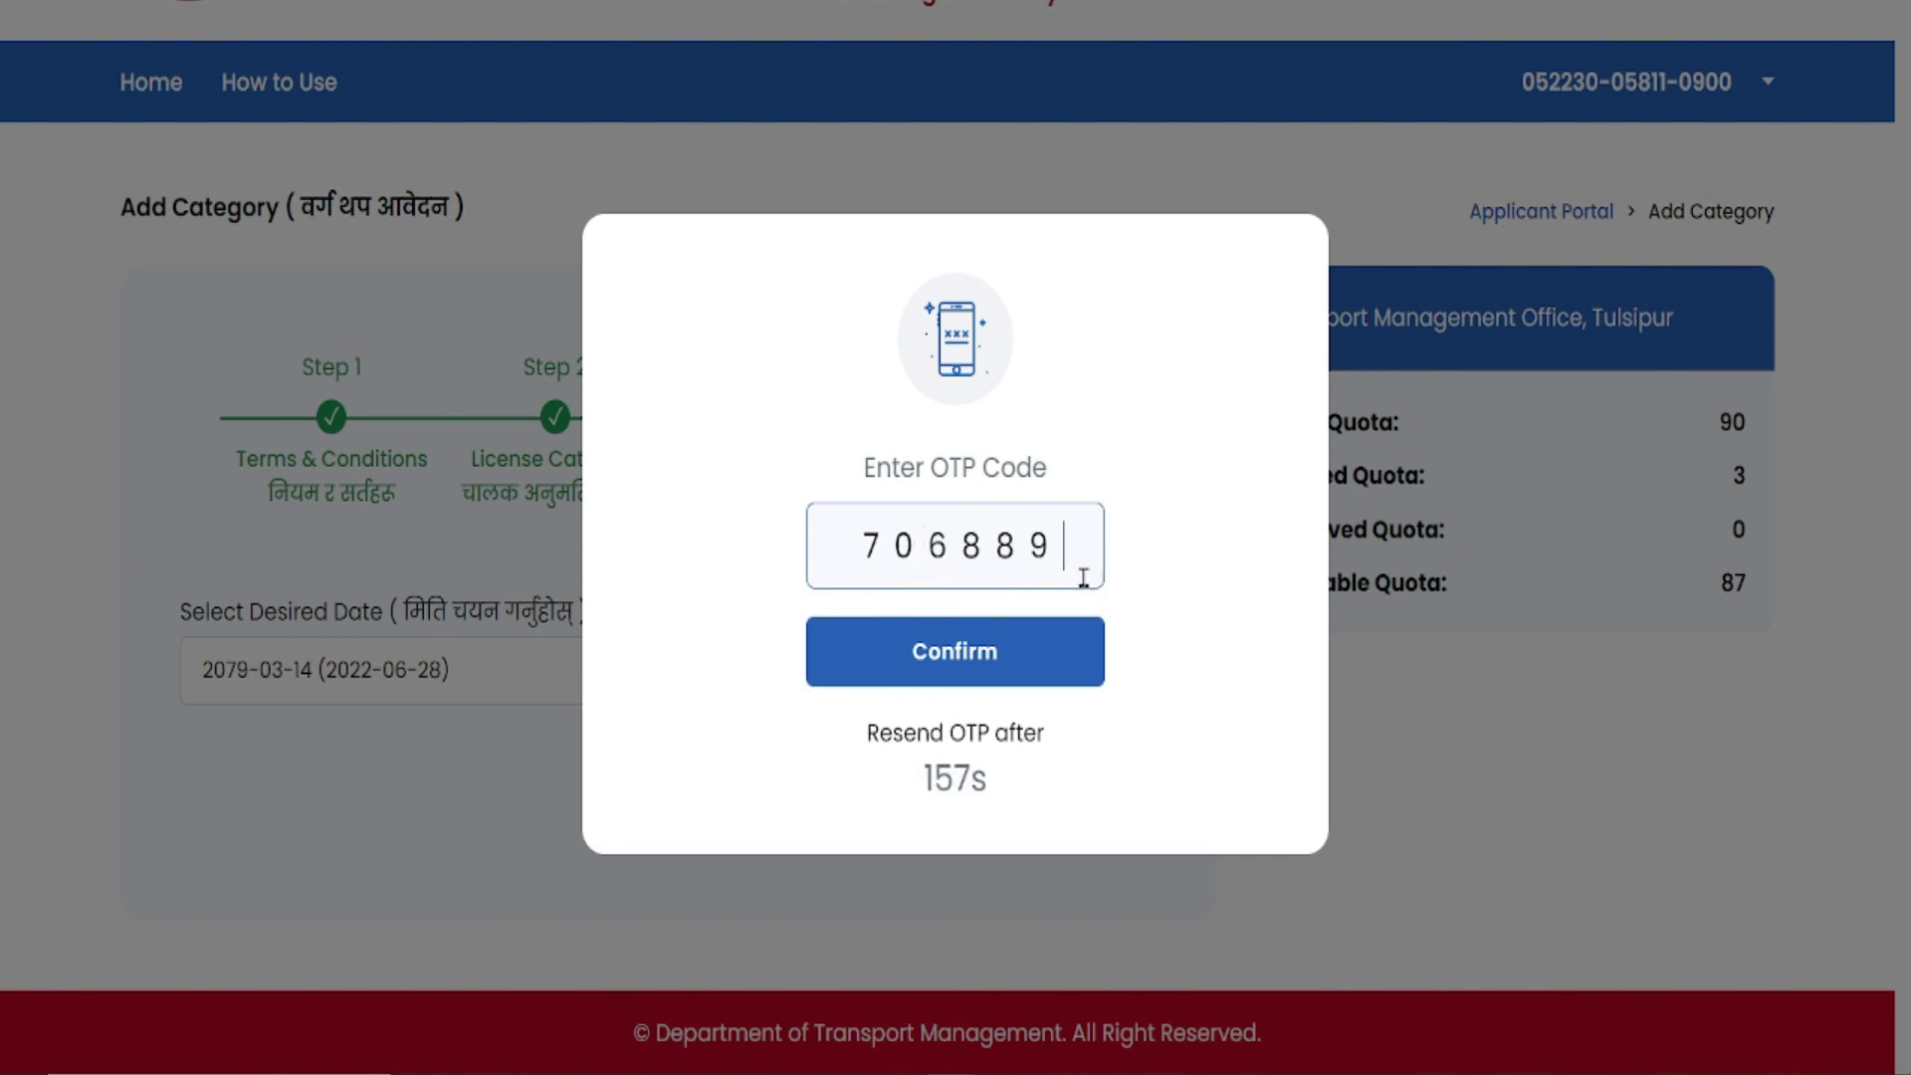
Enter the received OTP verification code and confirm it to finalize the application.
left_click(952, 665)
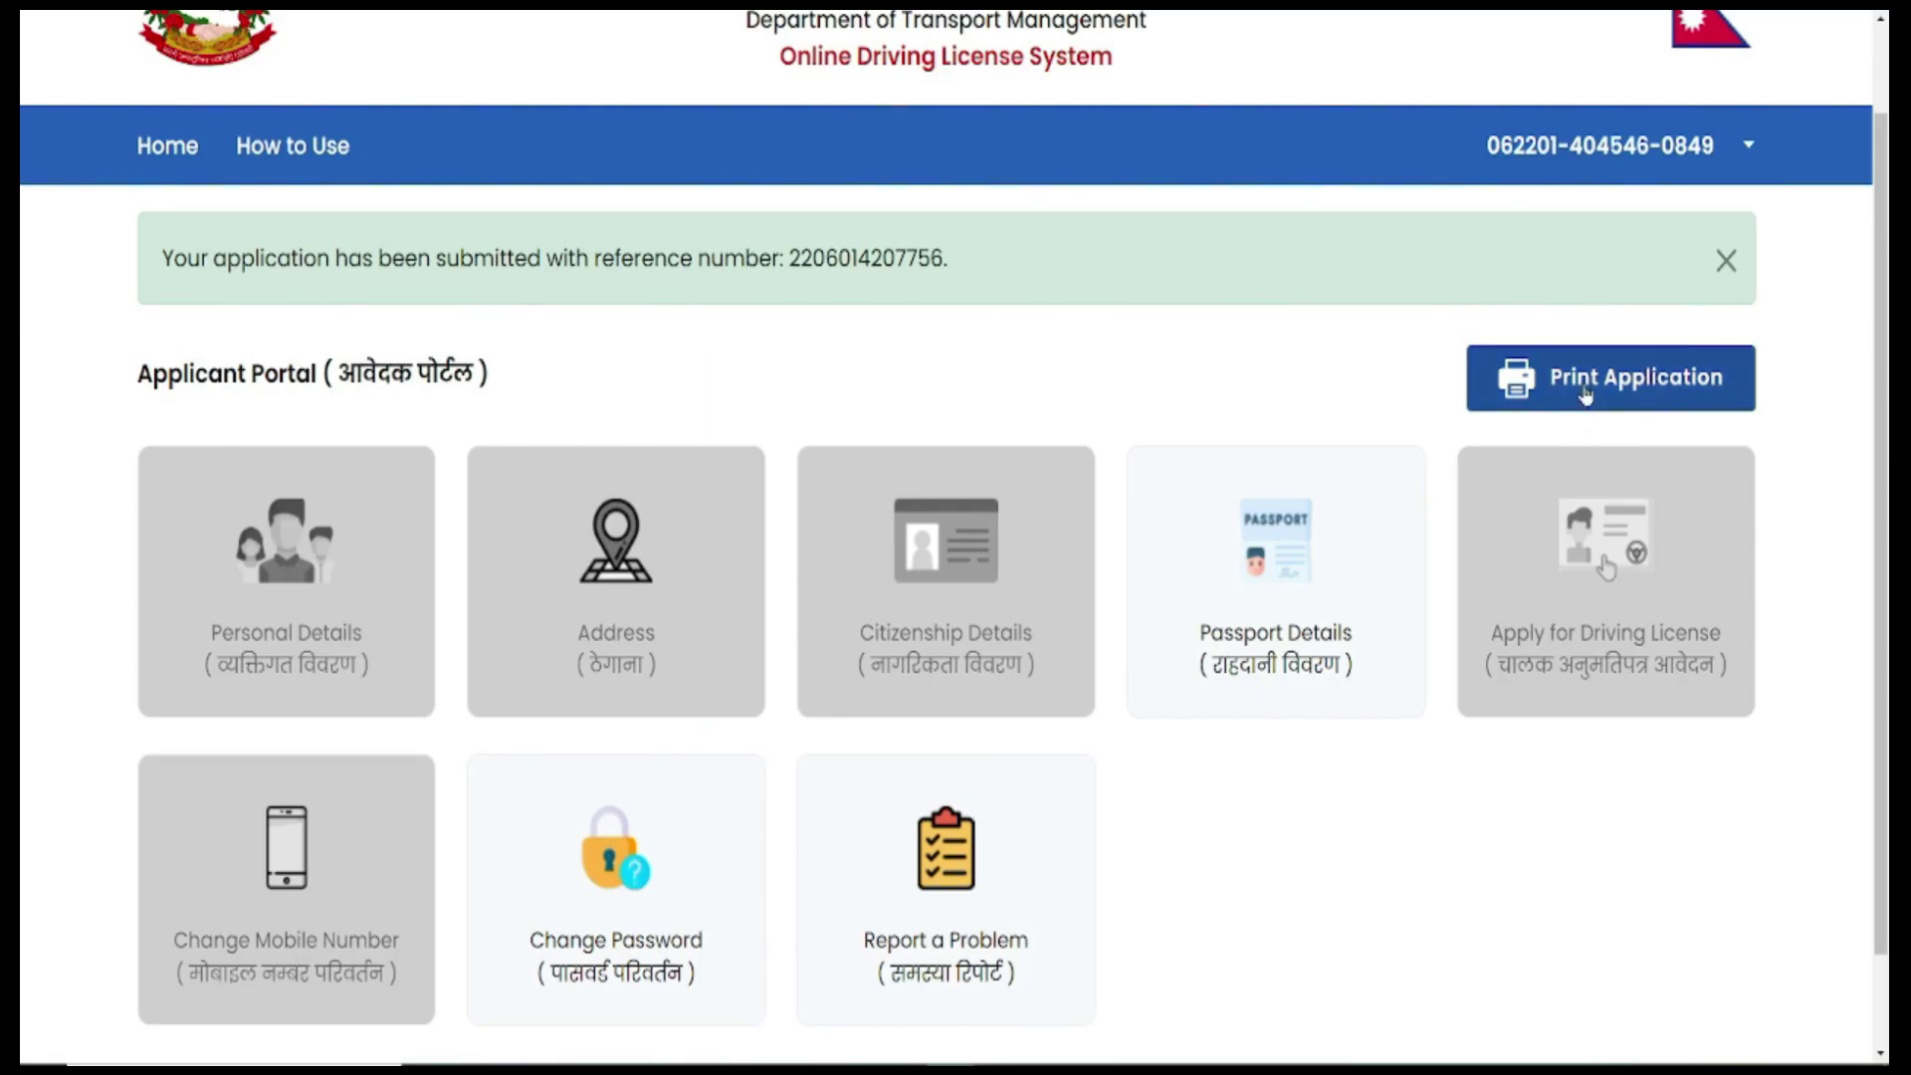
Print the submitted Driving License Application to a PDF file using Save as PDF.
left_click(1585, 390)
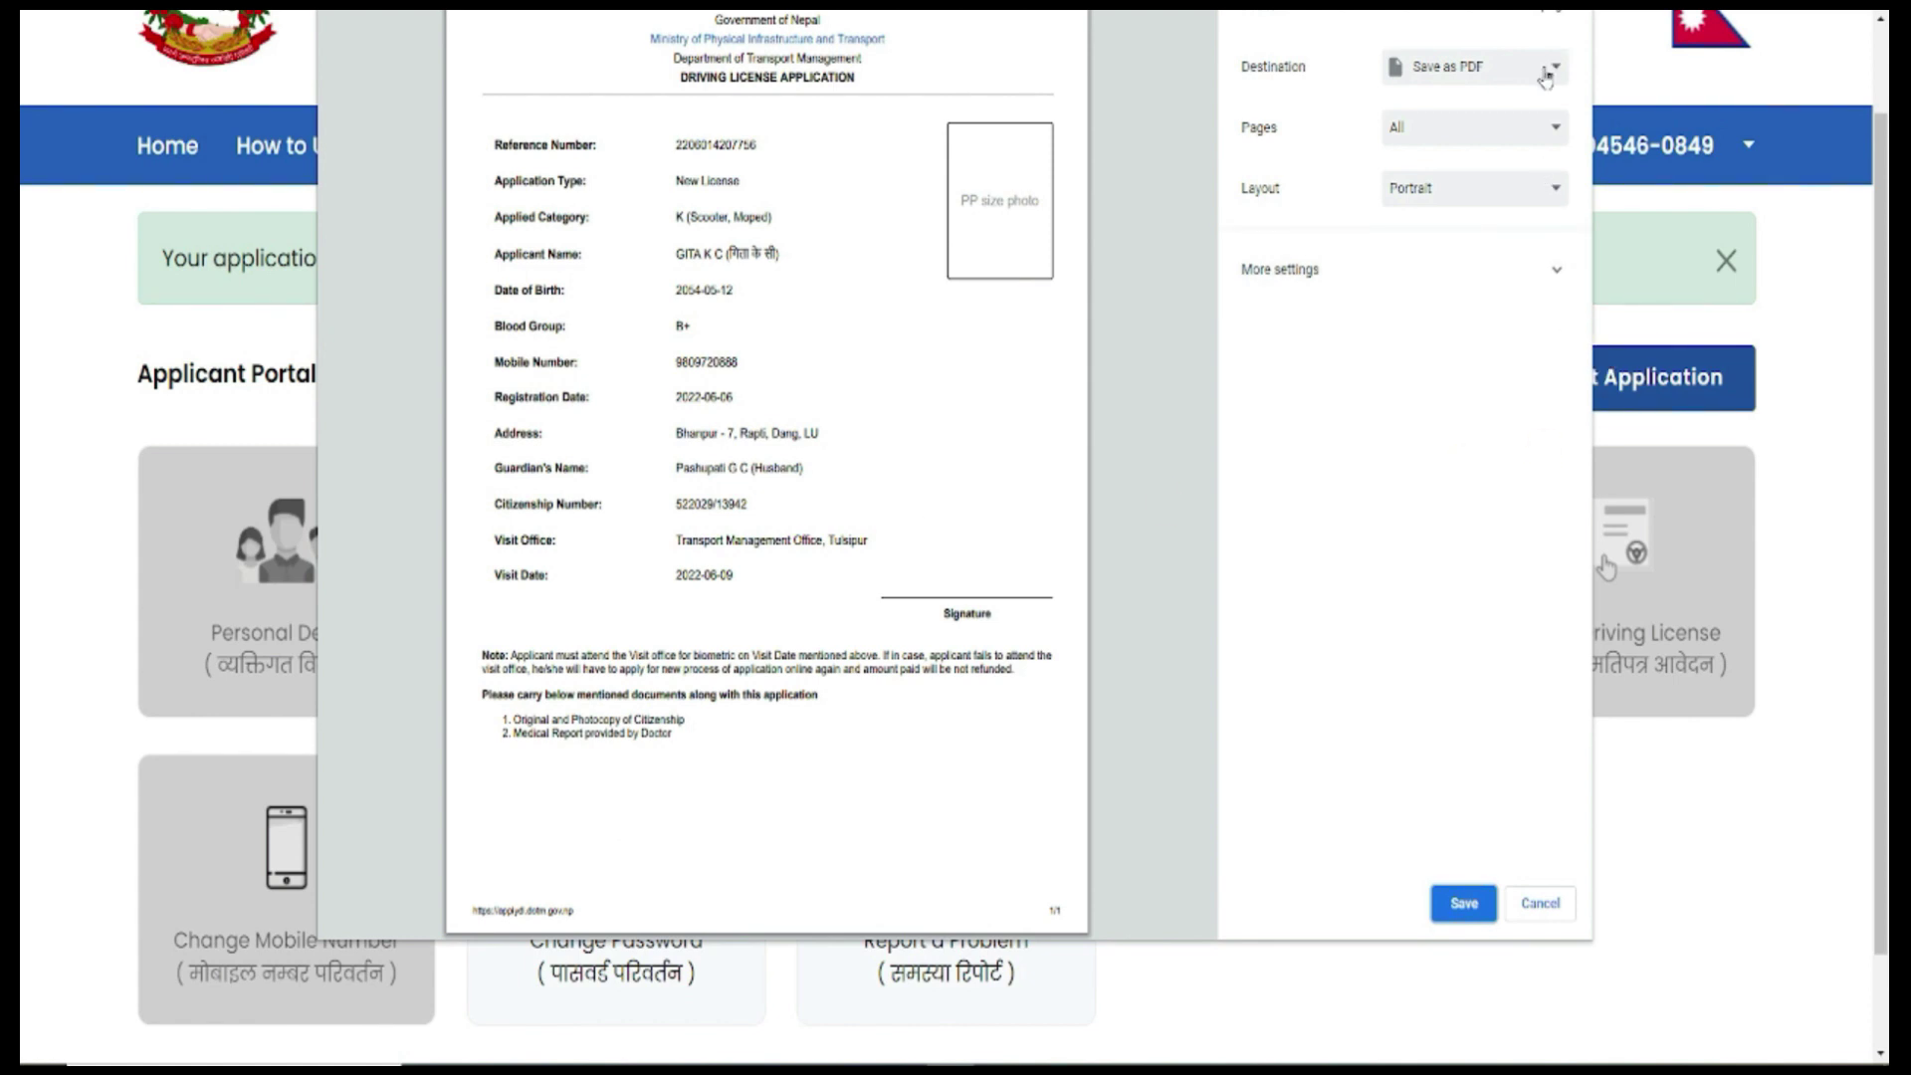
left_click(1451, 910)
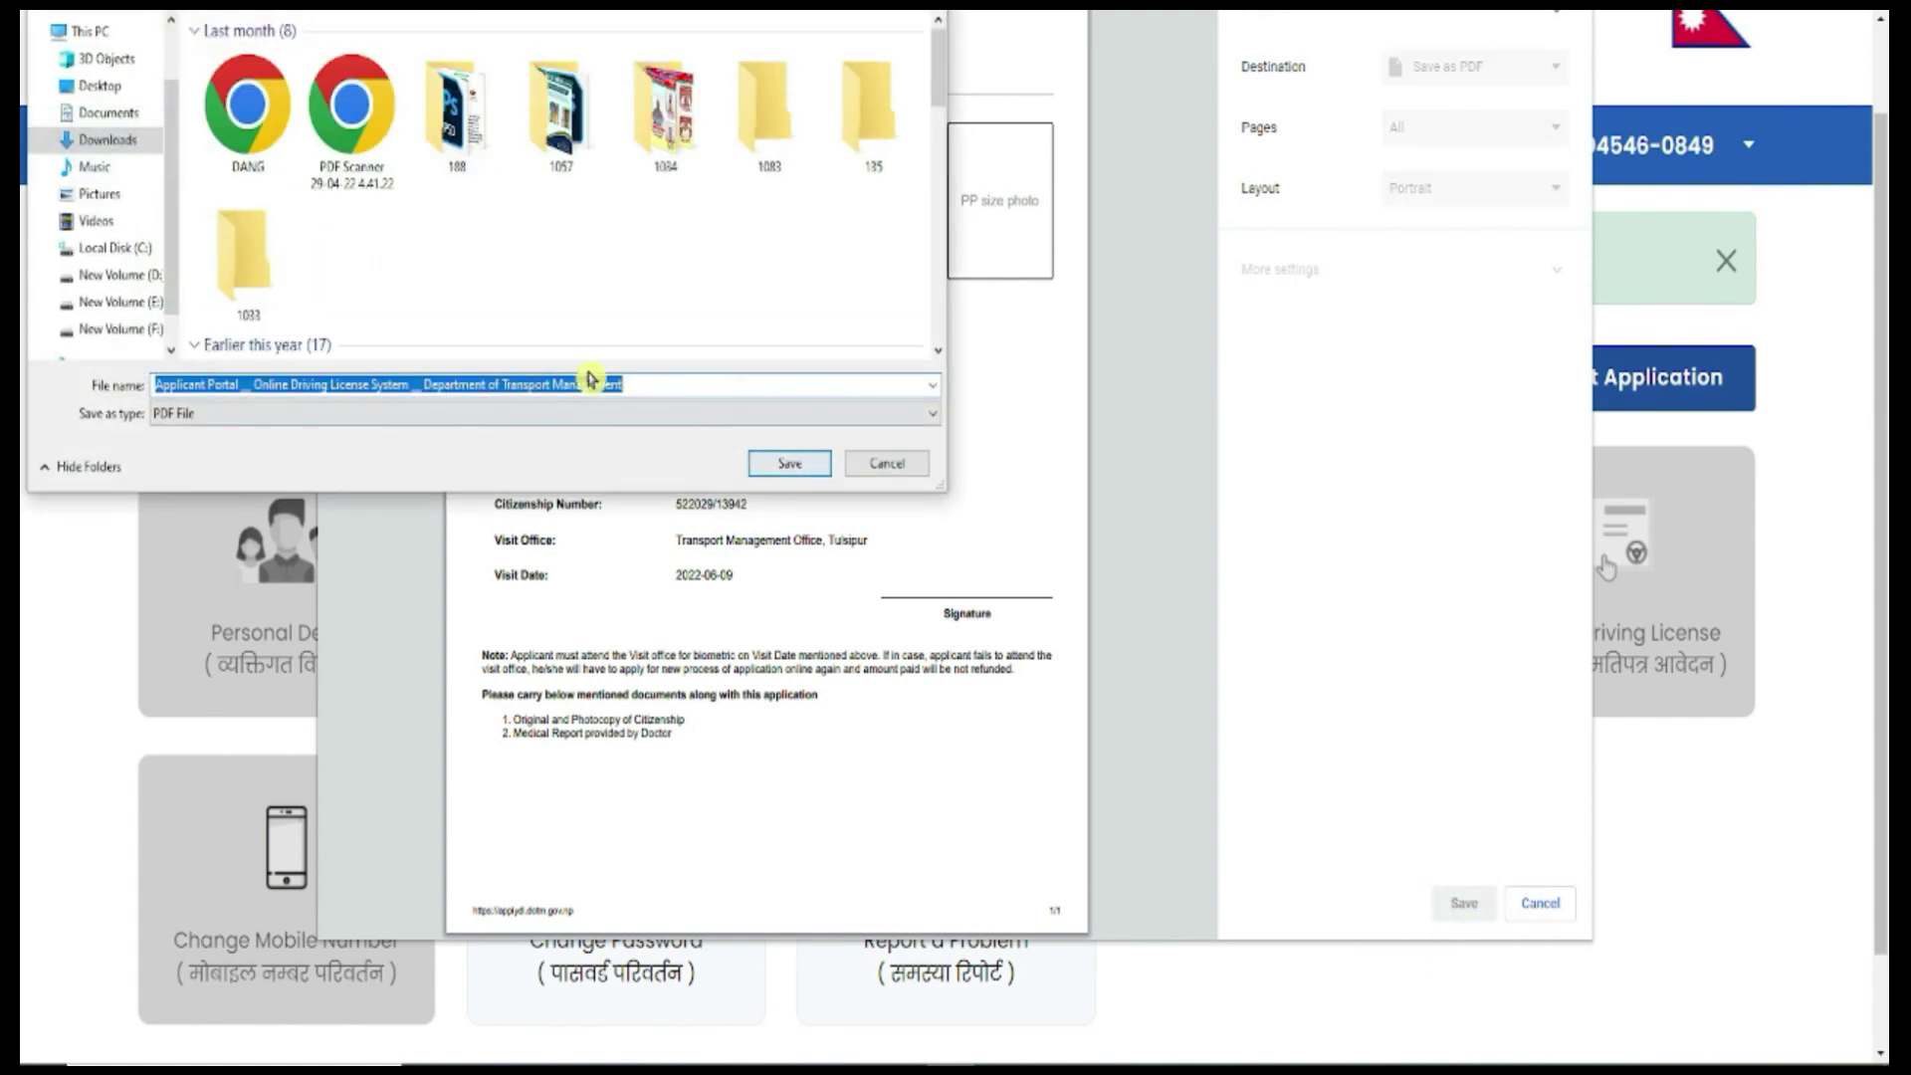
left_click(789, 463)
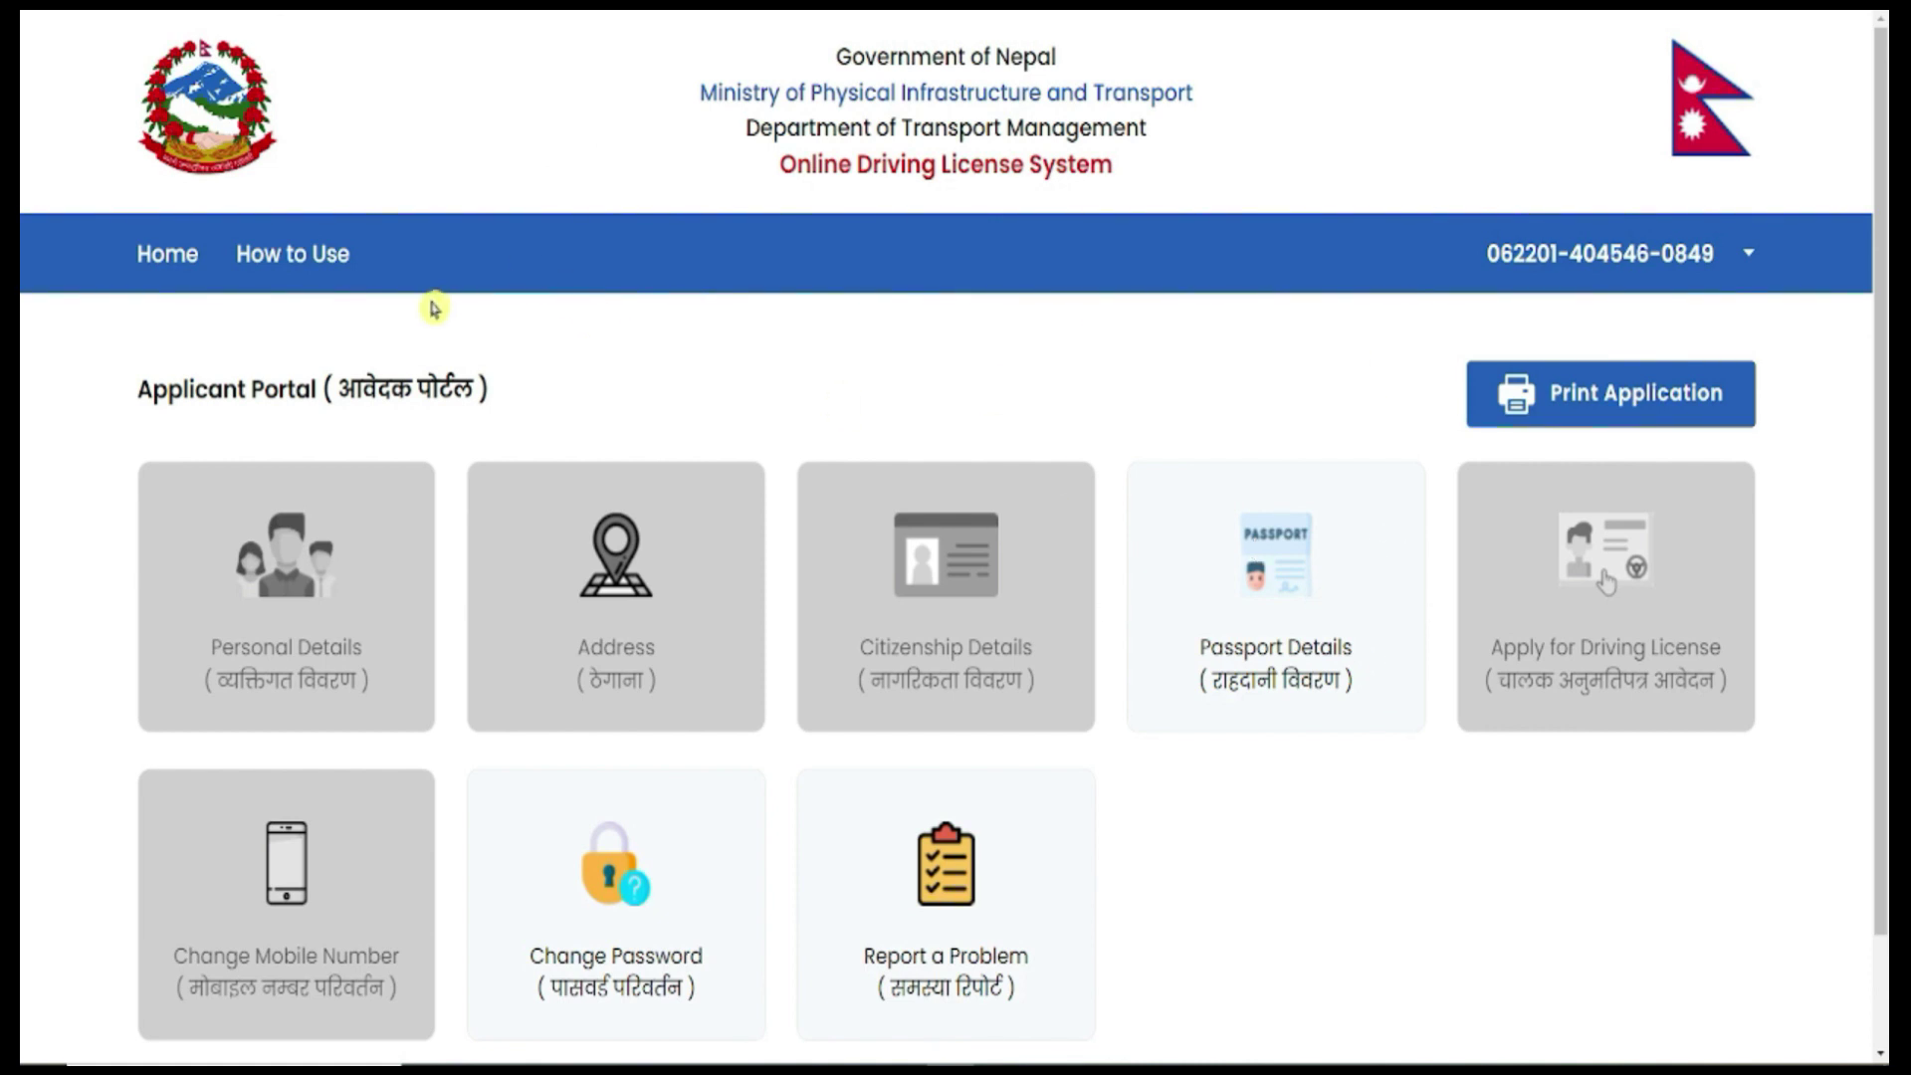
Go to the How to Use page and scroll through its Phase 1 and Phase 2 steps.
left_click(299, 261)
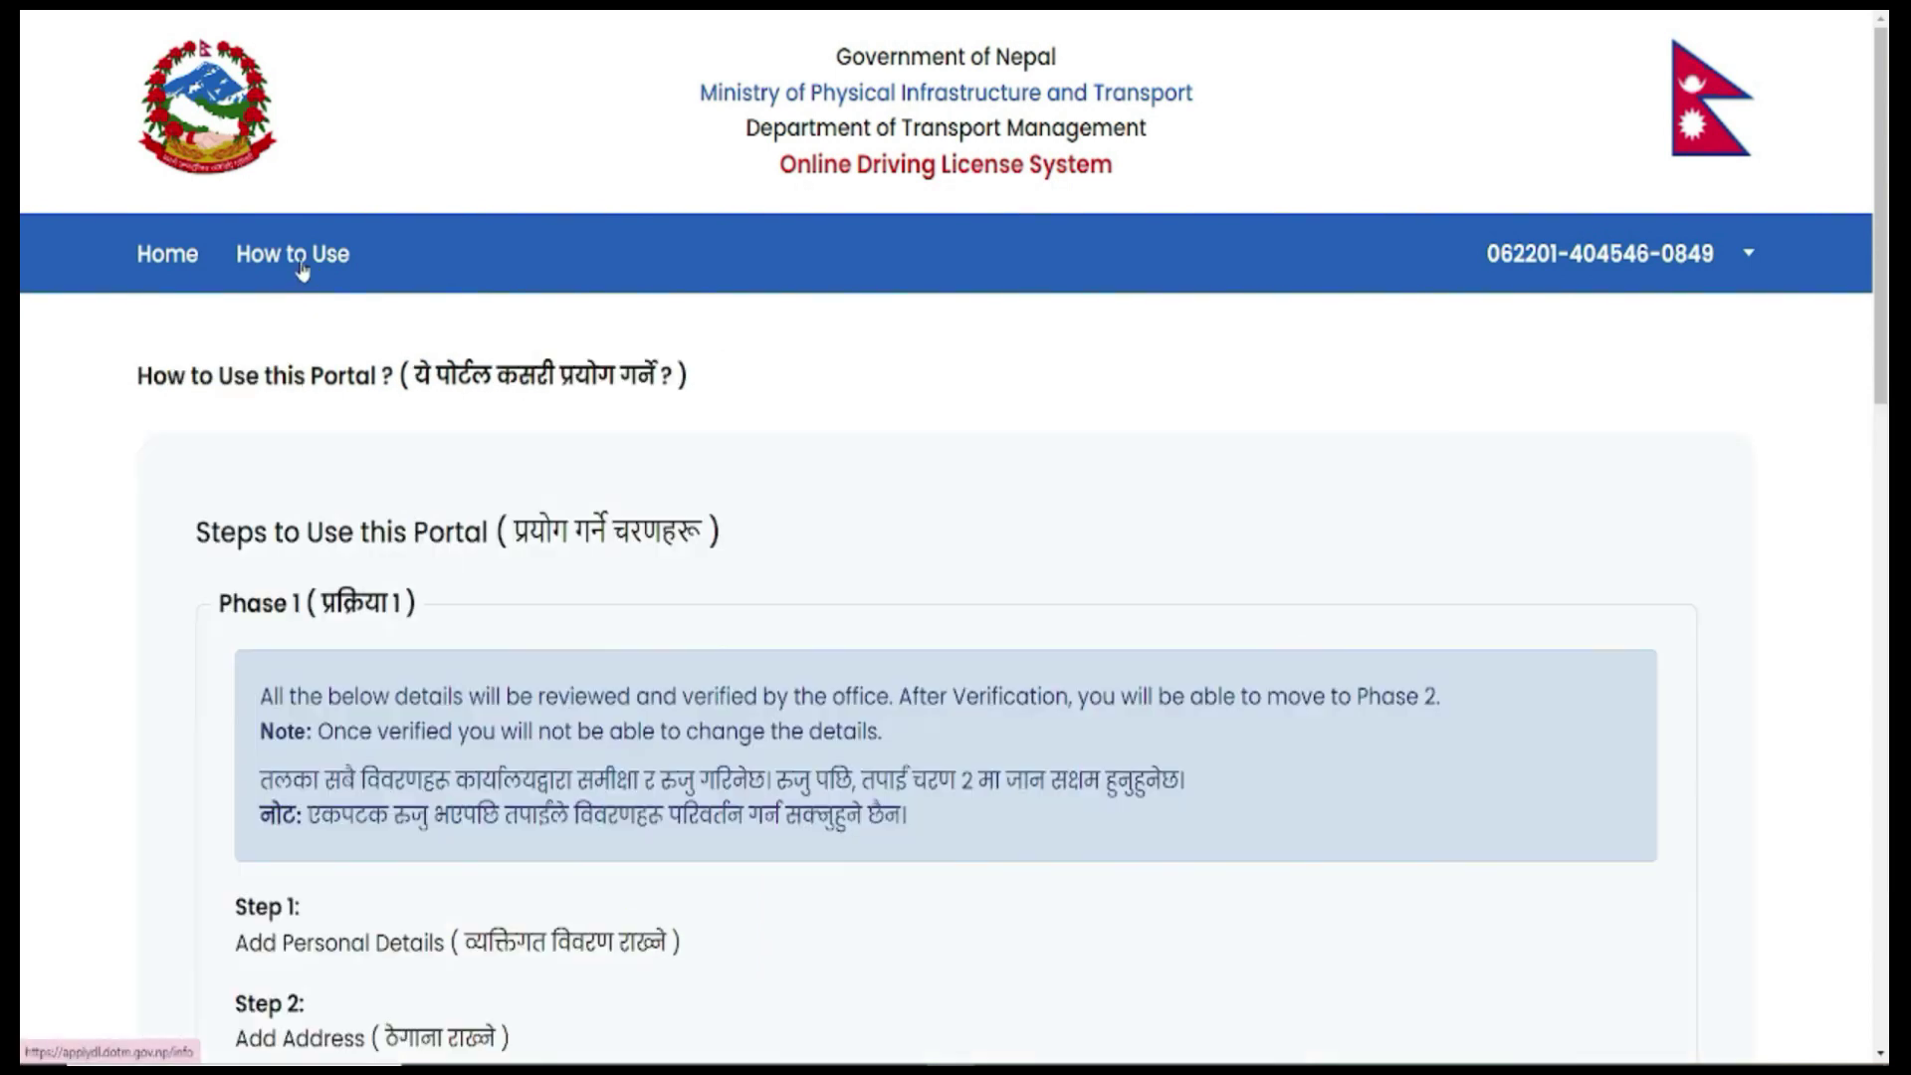
scroll(851, 603, "down", 1)
scroll(851, 603, "down", 6)
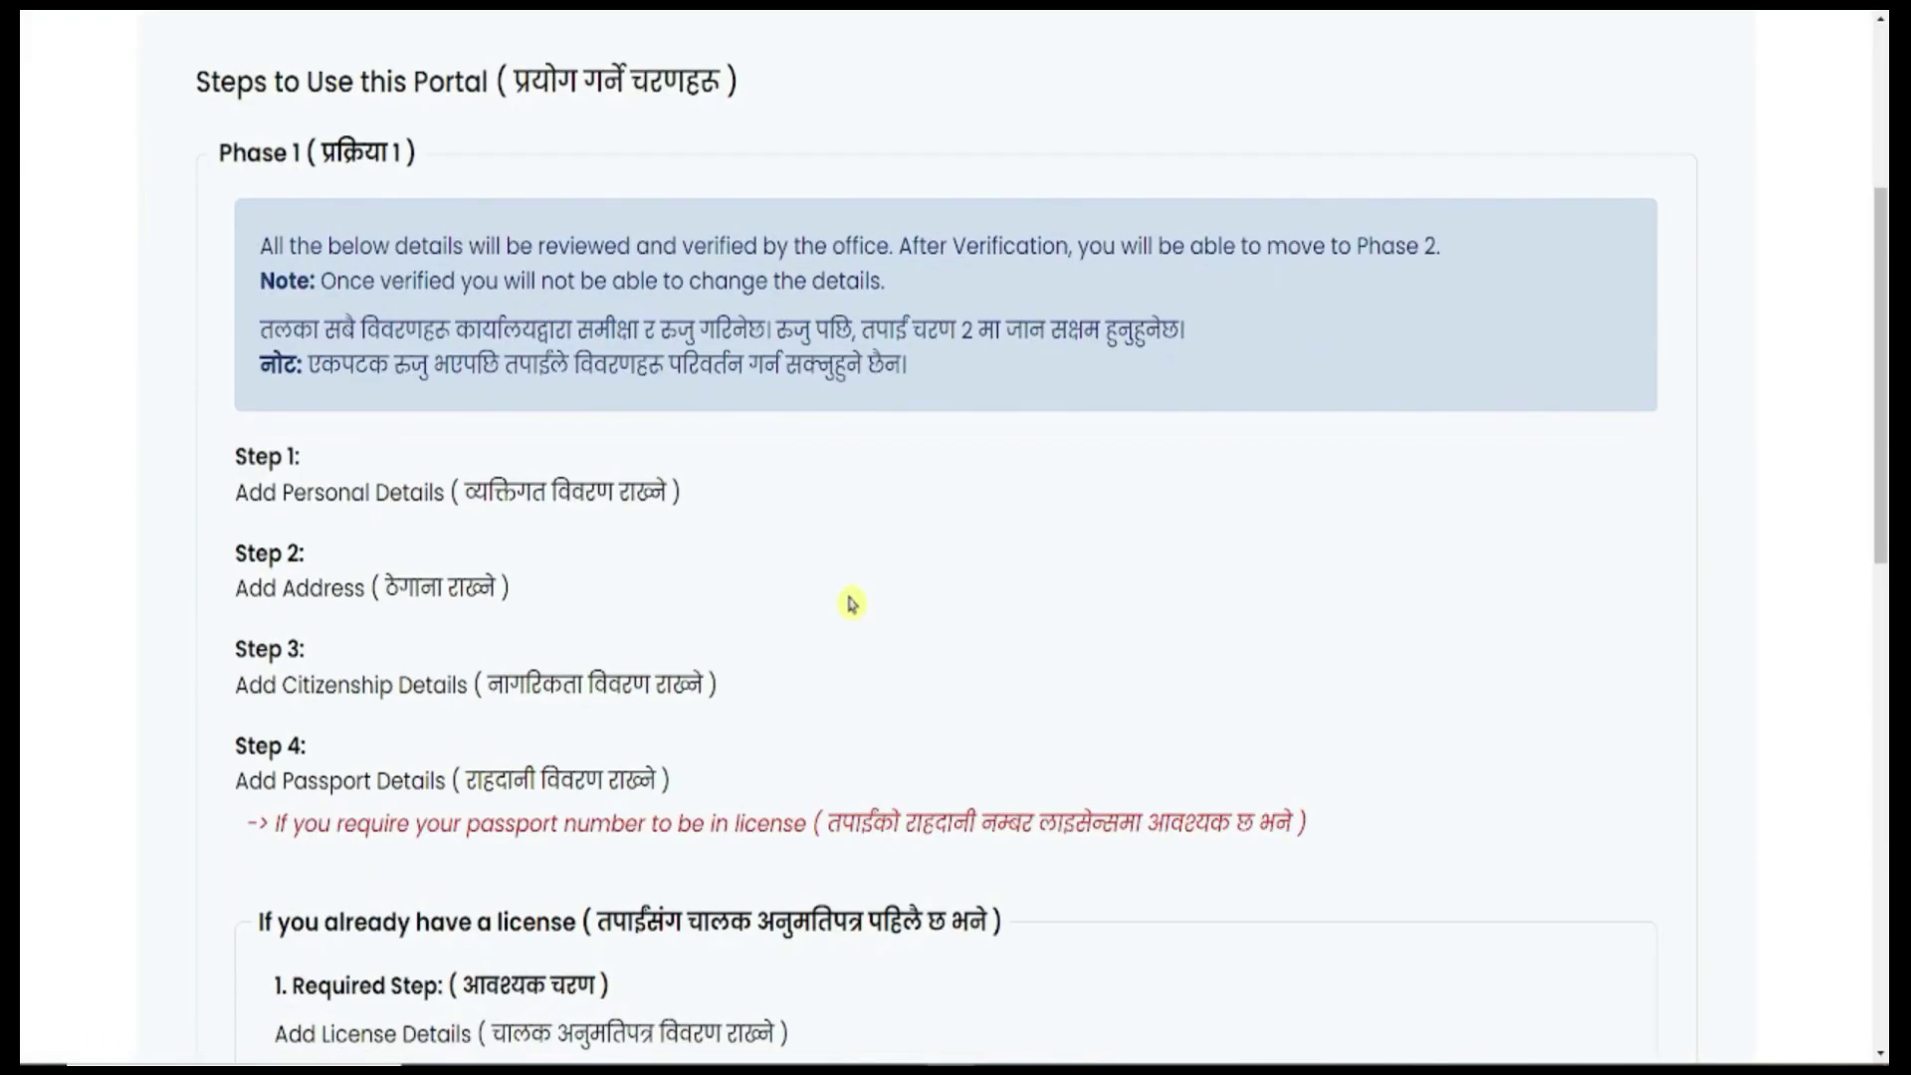
scroll(851, 602, "down", 10)
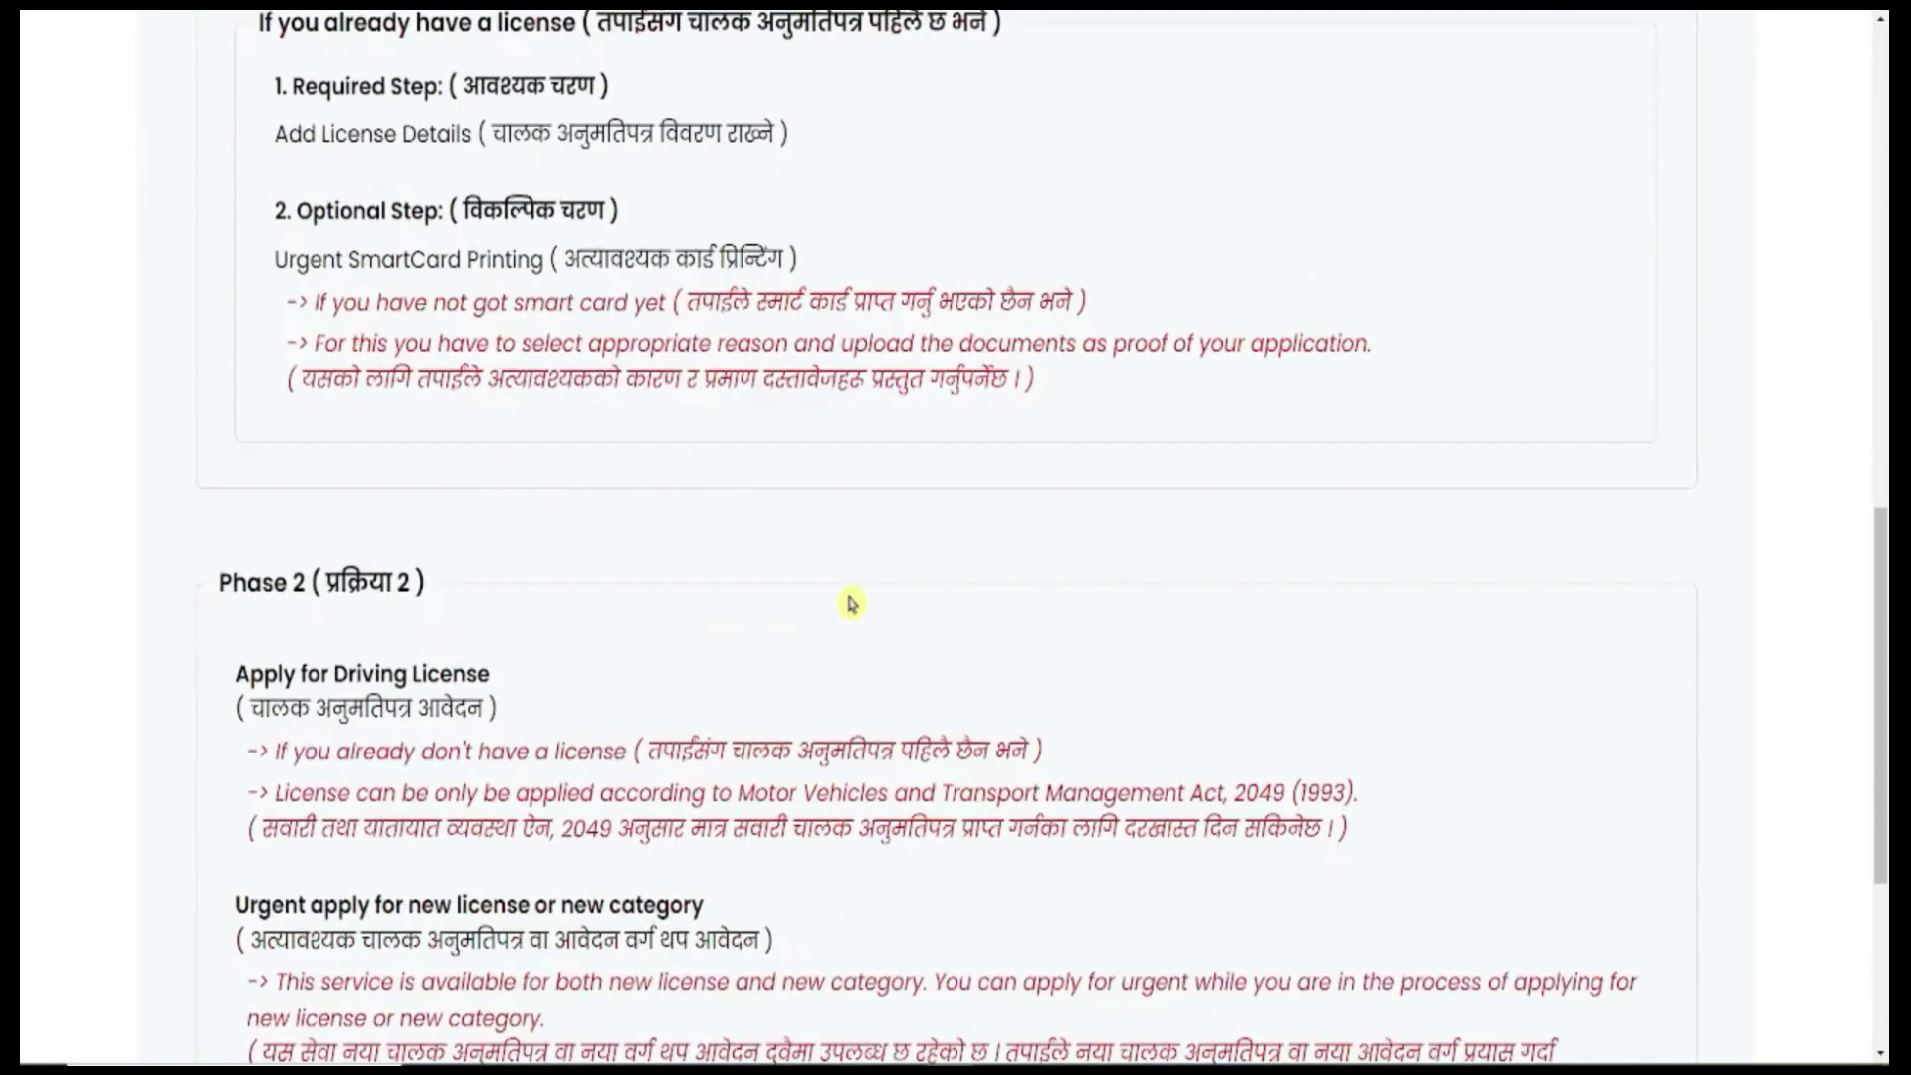
scroll(851, 603, "up", 15)
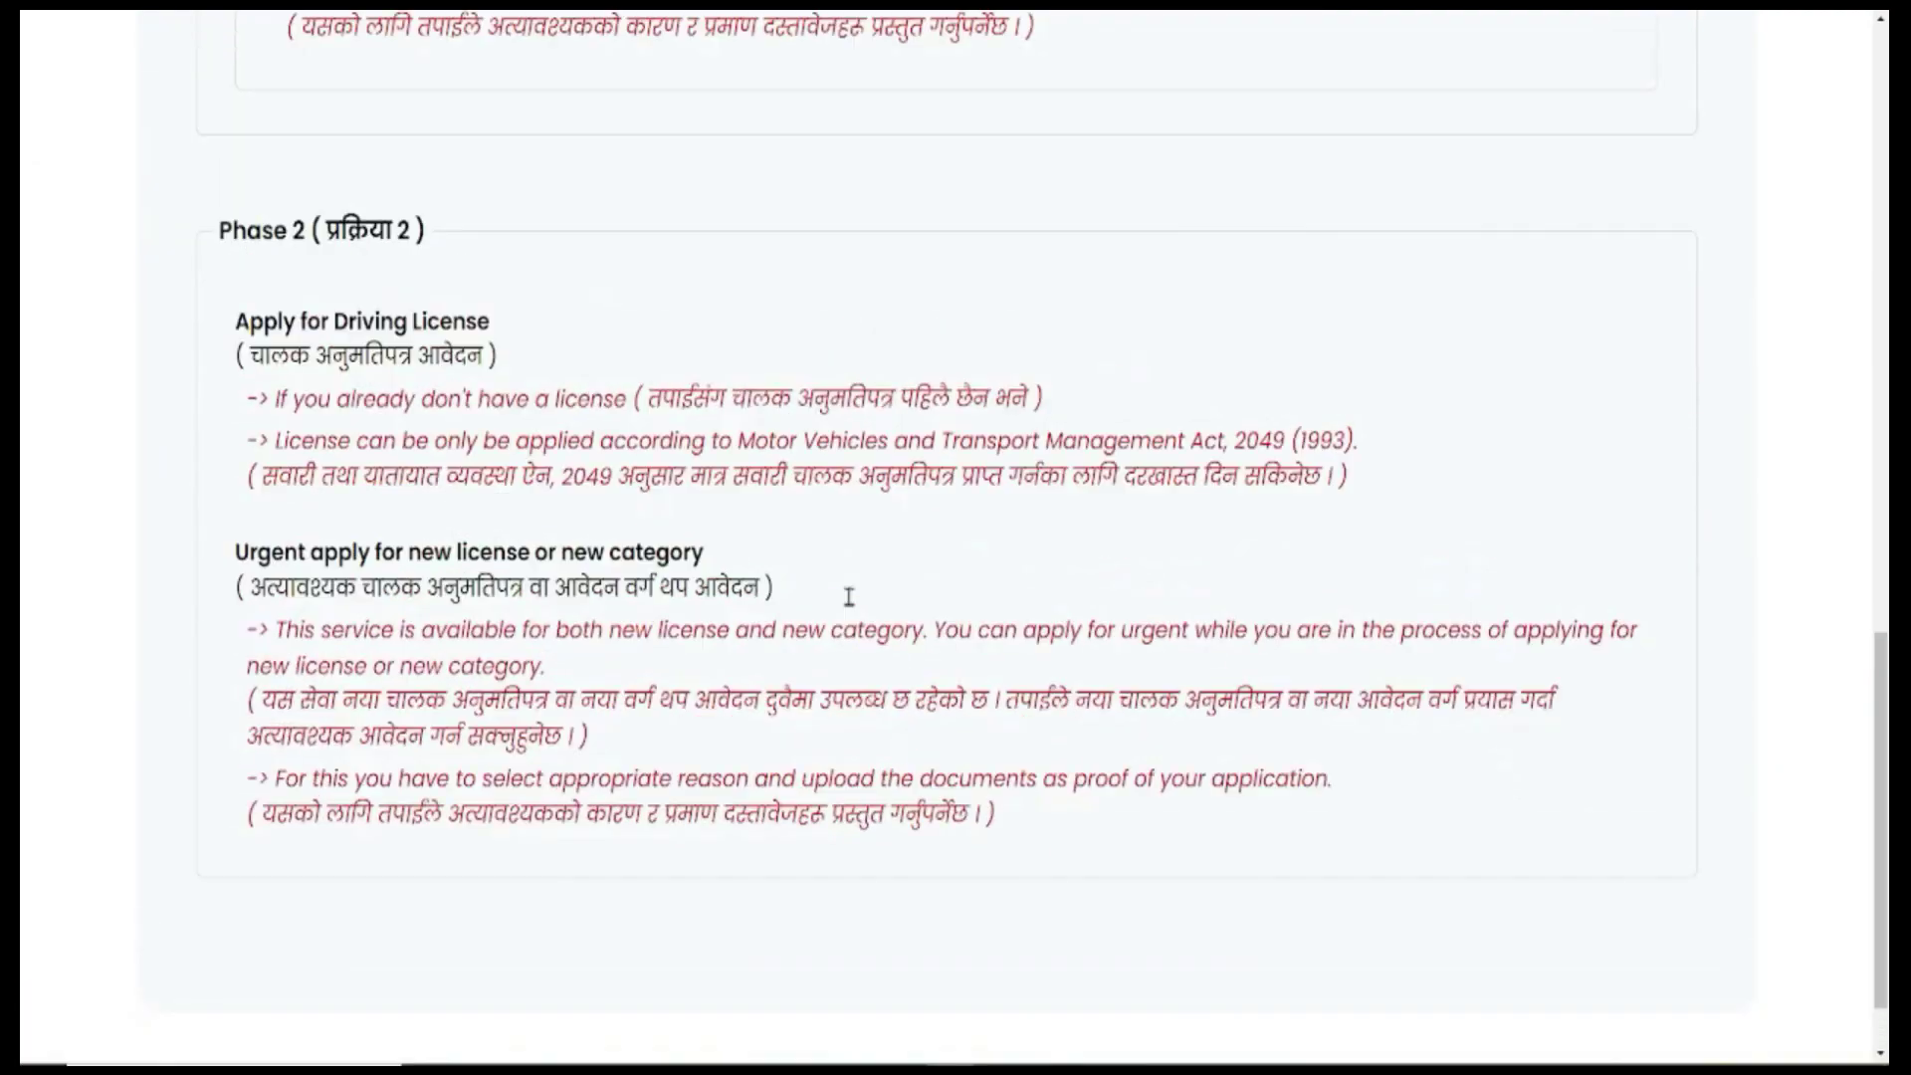